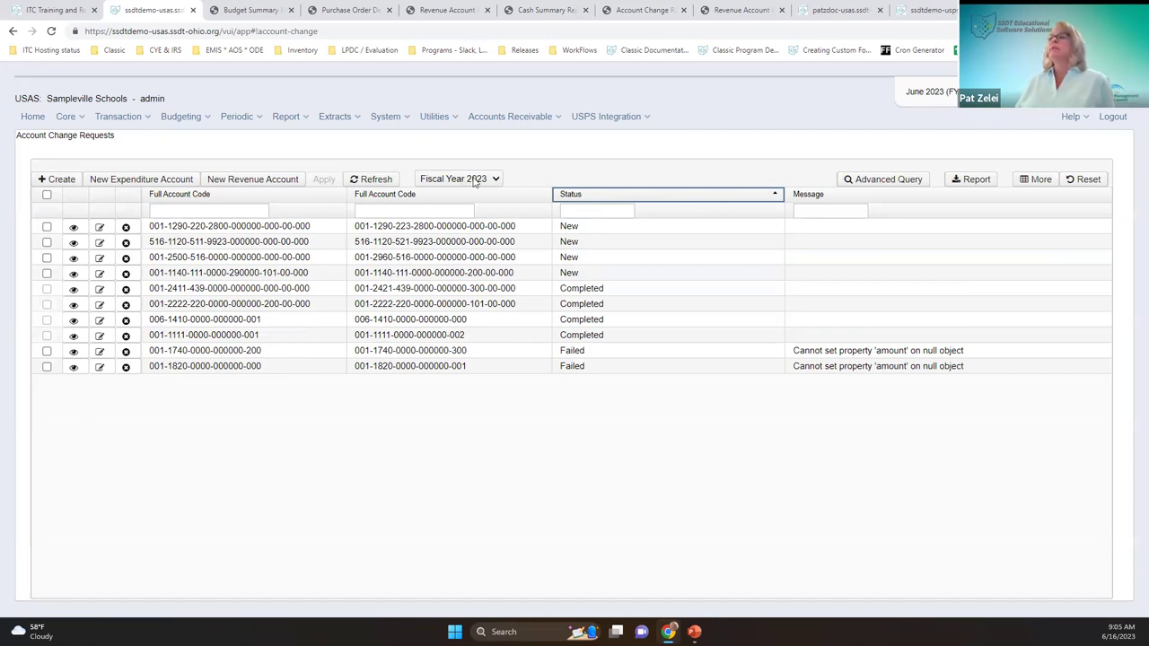
{"action": "left_click", "coordinate": [501, 183]}
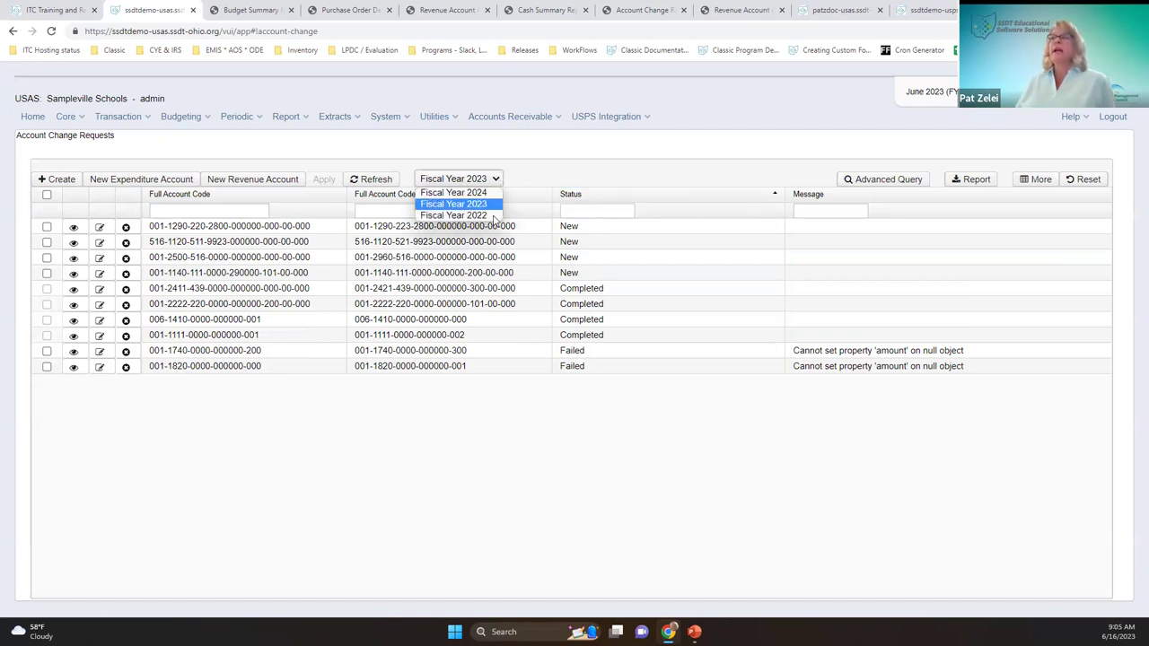
{"action": "left_click", "coordinate": [492, 218]}
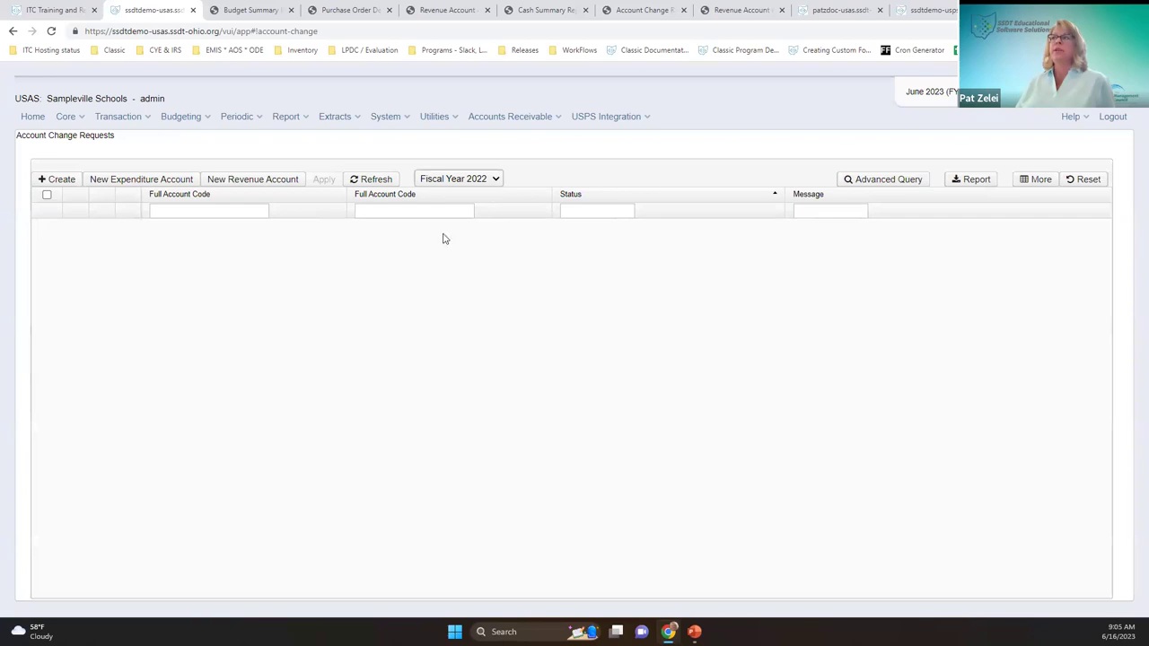
{"action": "left_click", "coordinate": [495, 180]}
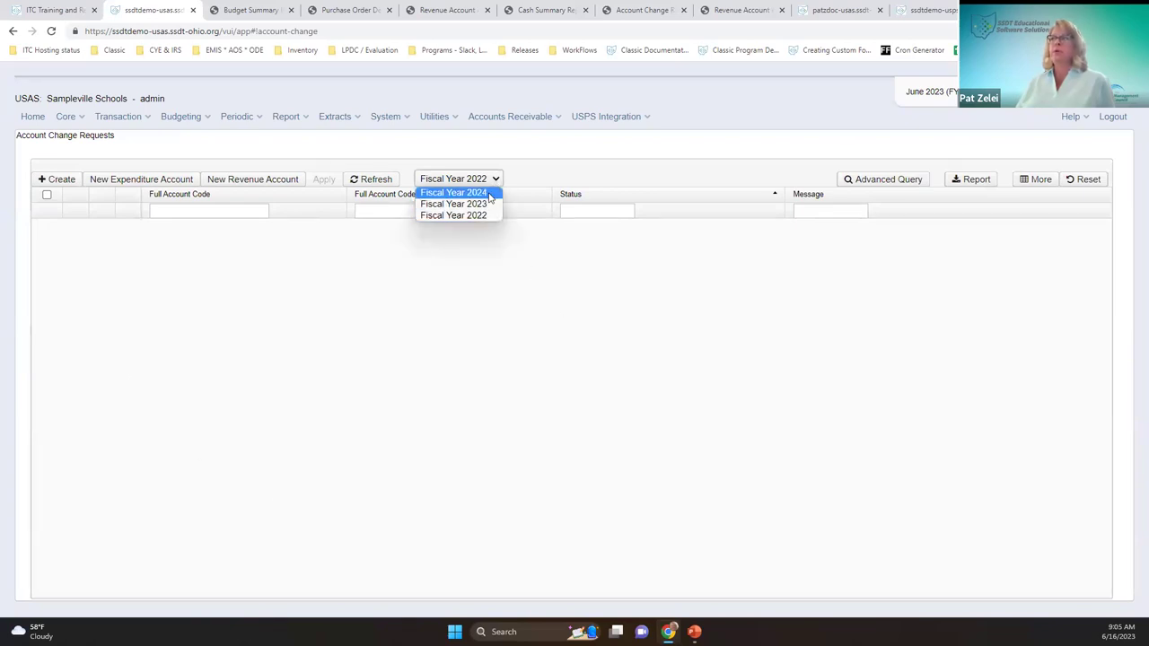
{"action": "left_click", "coordinate": [491, 192]}
{"action": "left_click", "coordinate": [480, 182]}
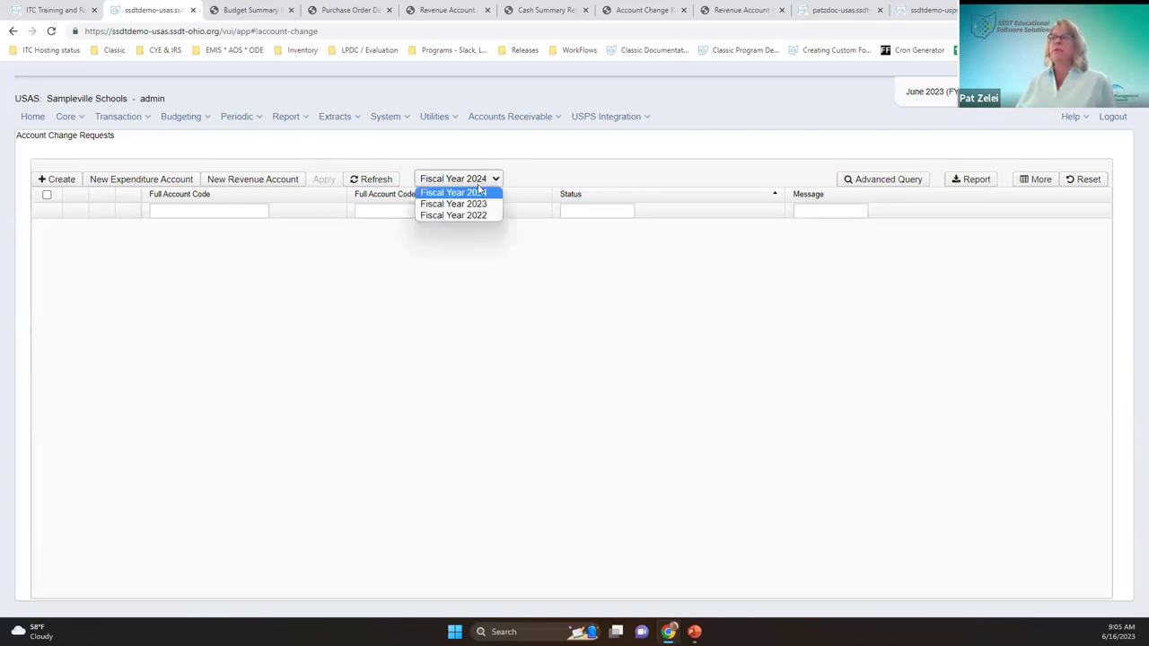
{"action": "left_click", "coordinate": [483, 203]}
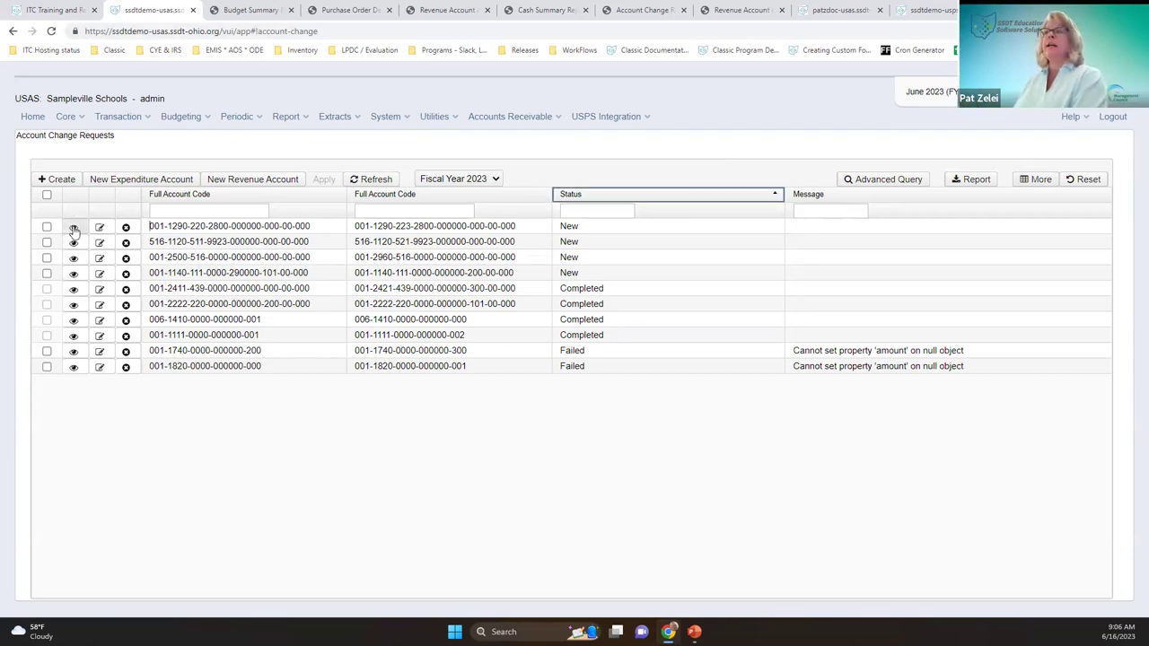
{"action": "left_click", "coordinate": [74, 230]}
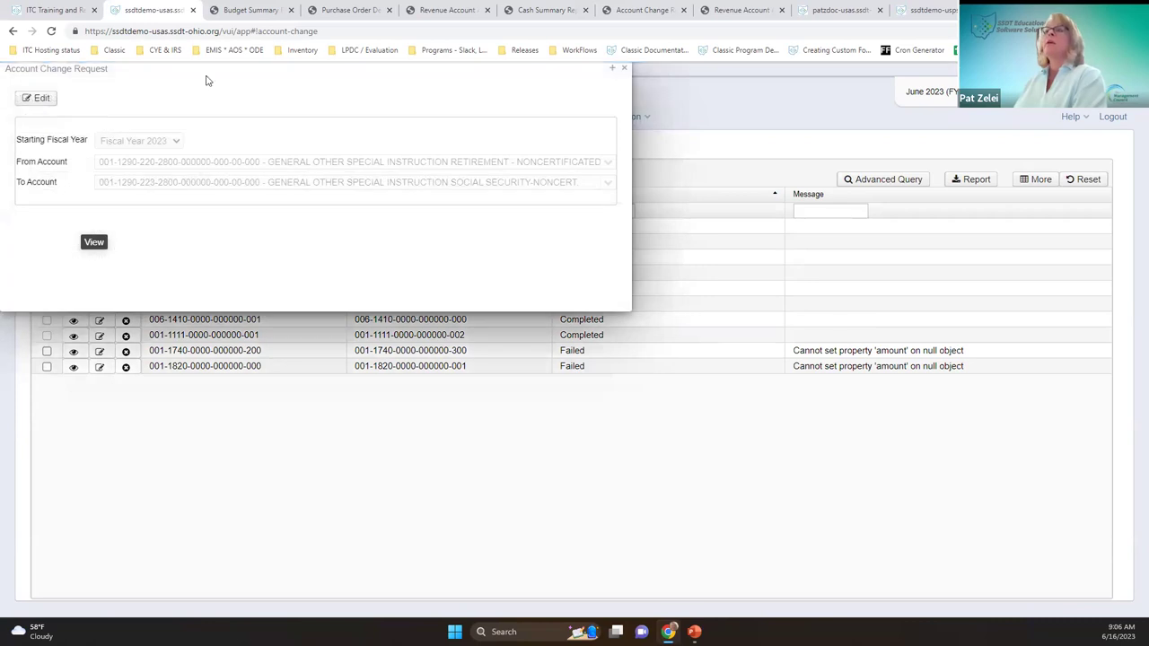
{"action": "left_click_drag", "start_coordinate": [207, 72], "coordinate": [306, 262]}
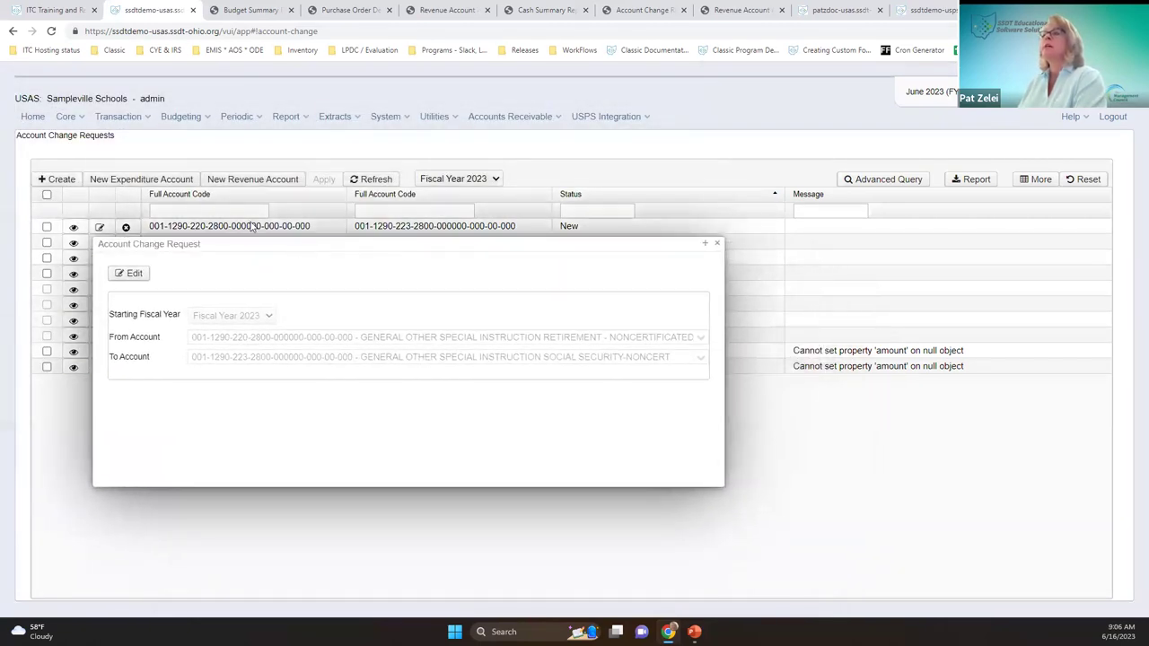
{"action": "left_click", "coordinate": [718, 245]}
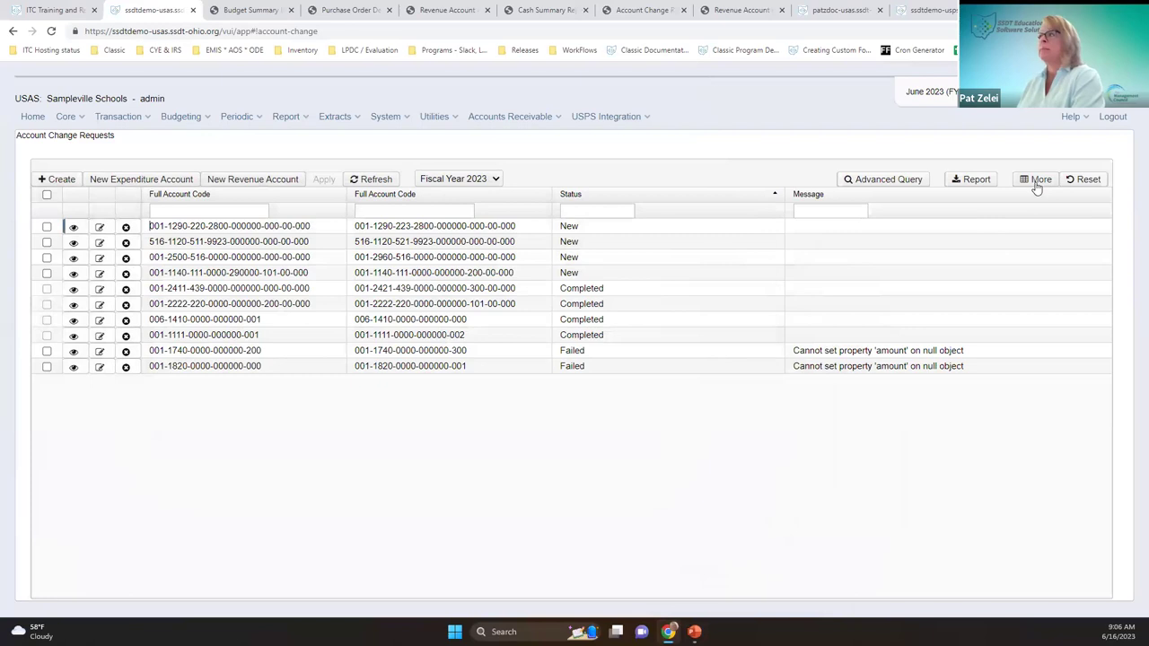
{"action": "left_click", "coordinate": [1037, 181]}
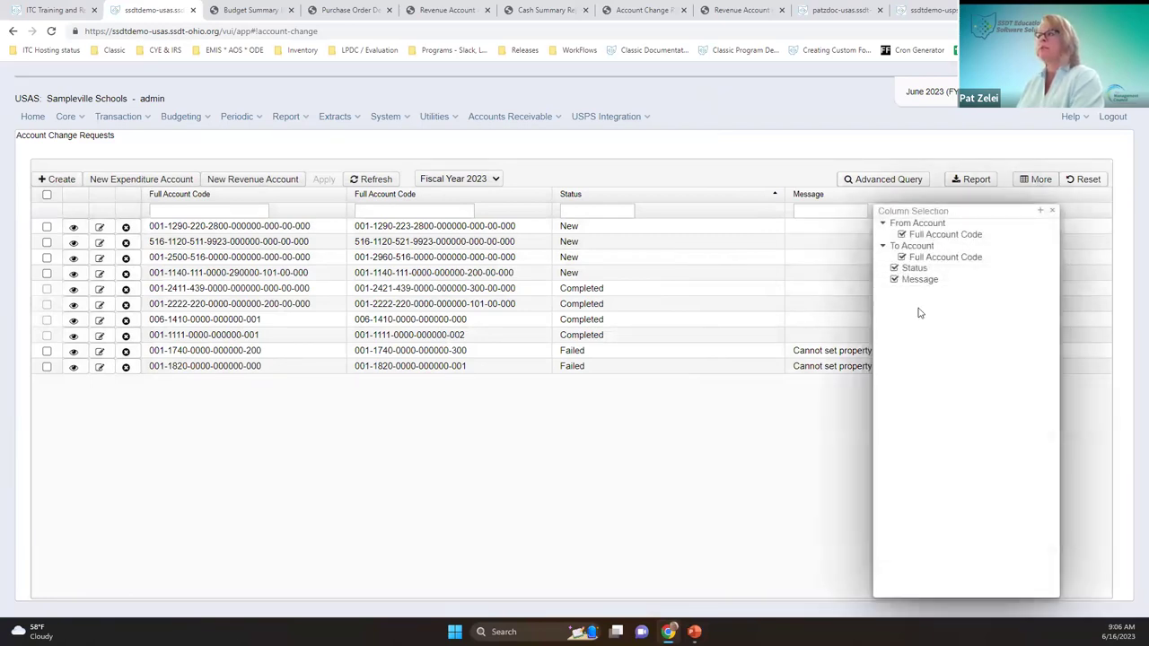
{"action": "left_click", "coordinate": [1053, 212]}
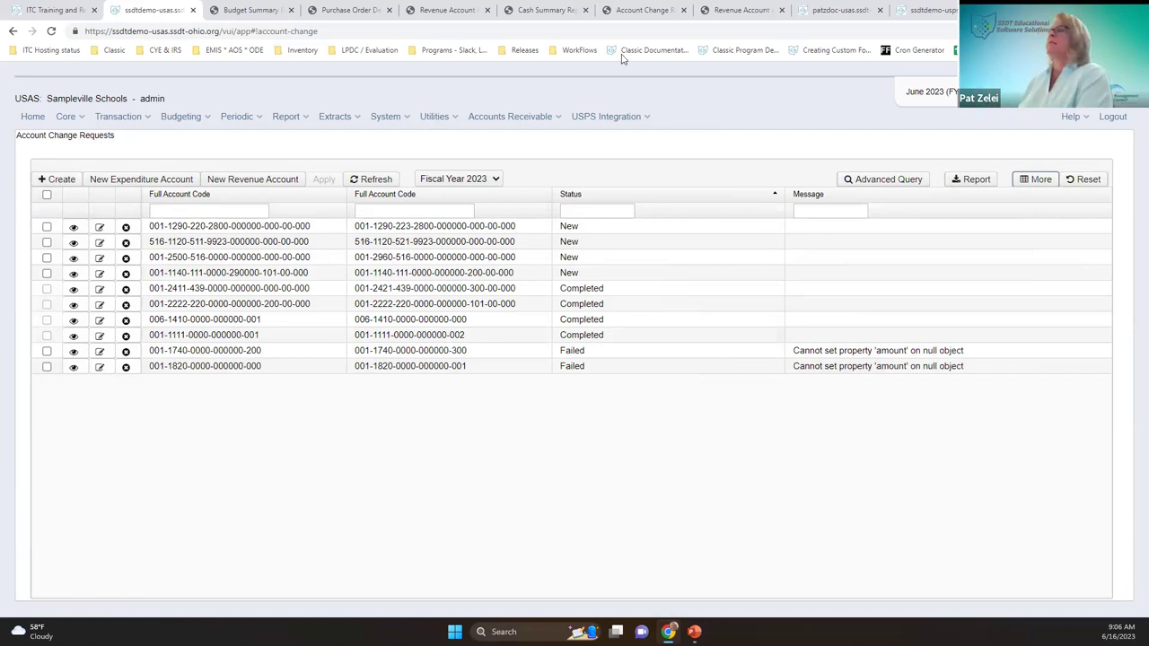
Show the advanced query controls and add a Status condition set to Equals
{"action": "right_click", "coordinate": [908, 186]}
{"action": "left_click", "coordinate": [872, 180]}
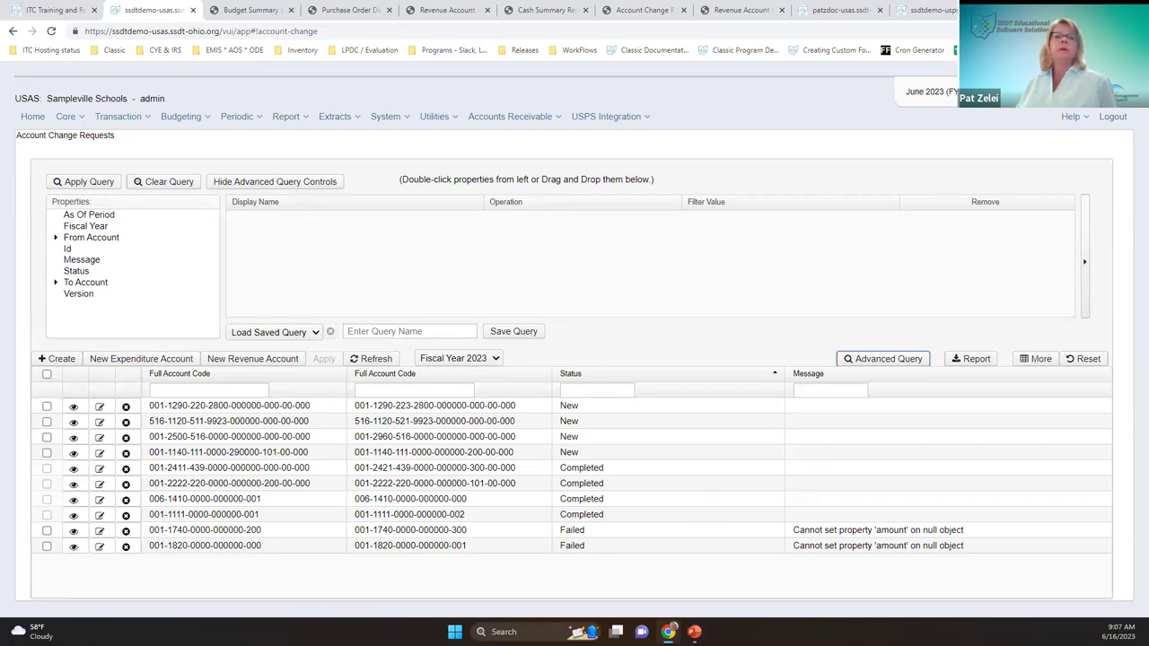
{"action": "left_click_drag", "start_coordinate": [79, 276], "coordinate": [539, 235]}
{"action": "left_click", "coordinate": [598, 223]}
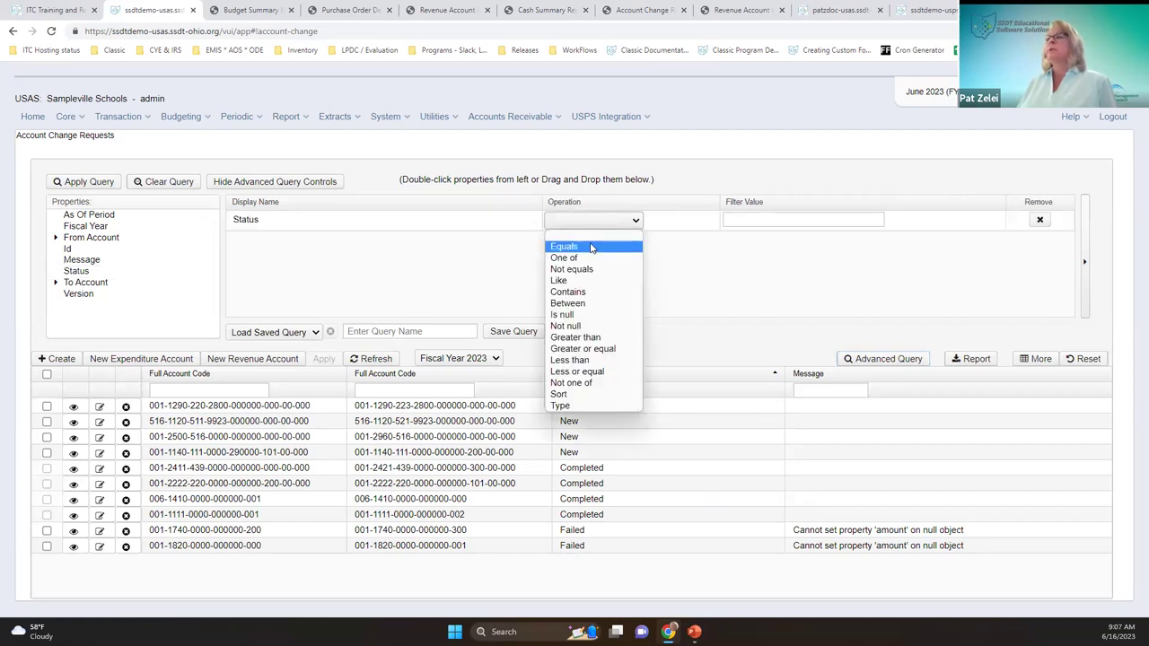
{"action": "left_click", "coordinate": [591, 247]}
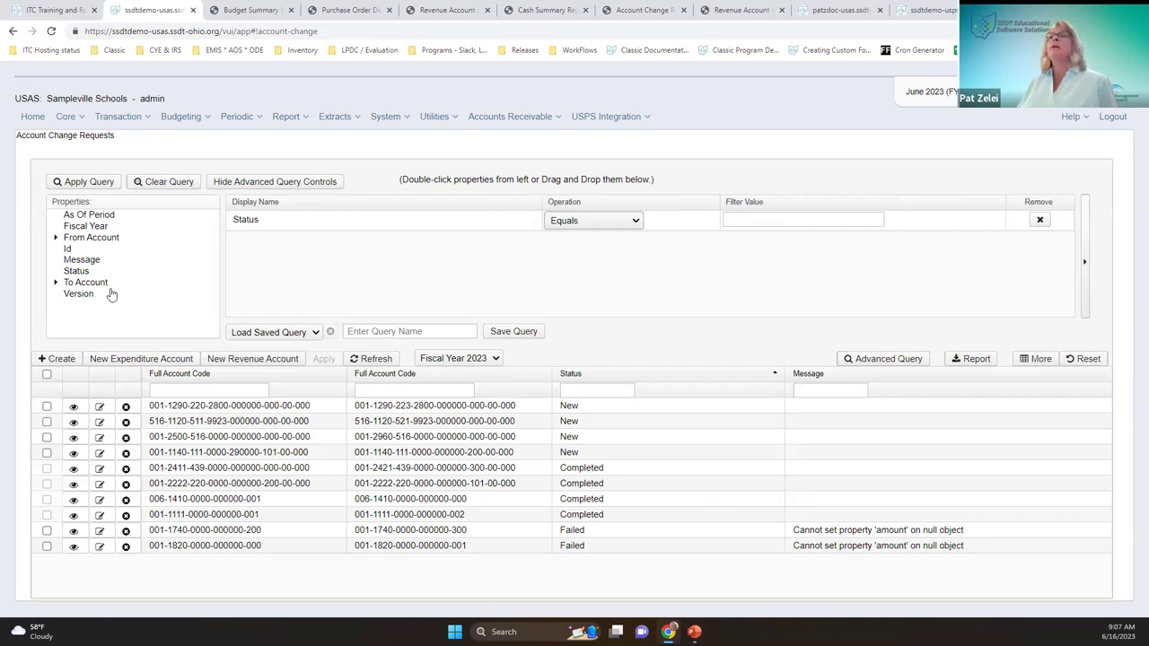
Filter on Status 'new' and apply the query to list the four New requests
{"action": "left_click", "coordinate": [56, 238]}
{"action": "scroll", "coordinate": [176, 273], "scroll_direction": "down", "scroll_amount": 2}
{"action": "scroll", "coordinate": [174, 275], "scroll_direction": "up", "scroll_amount": 2}
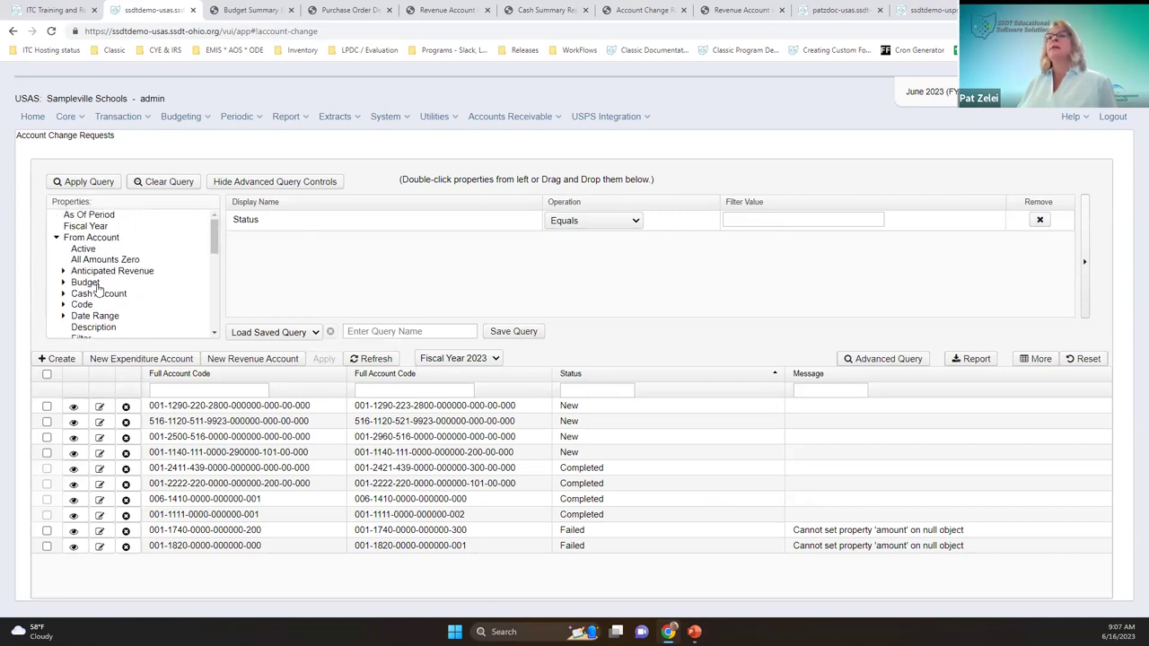
{"action": "scroll", "coordinate": [94, 294], "scroll_direction": "down", "scroll_amount": 10}
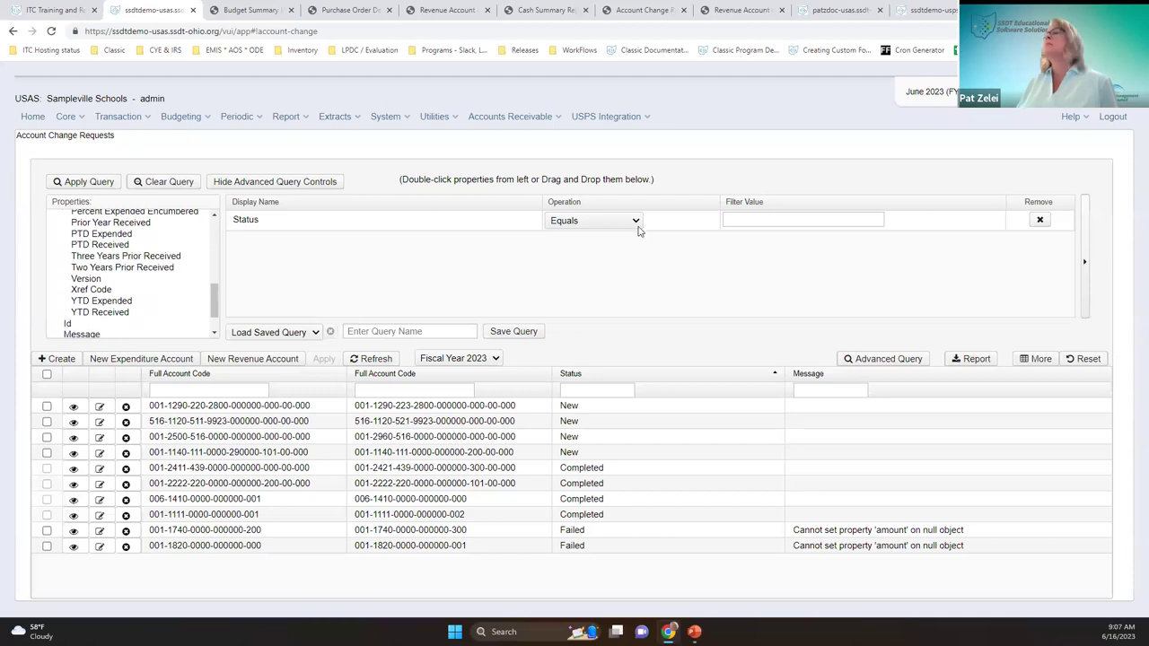
{"action": "scroll", "coordinate": [123, 272], "scroll_direction": "up", "scroll_amount": 10}
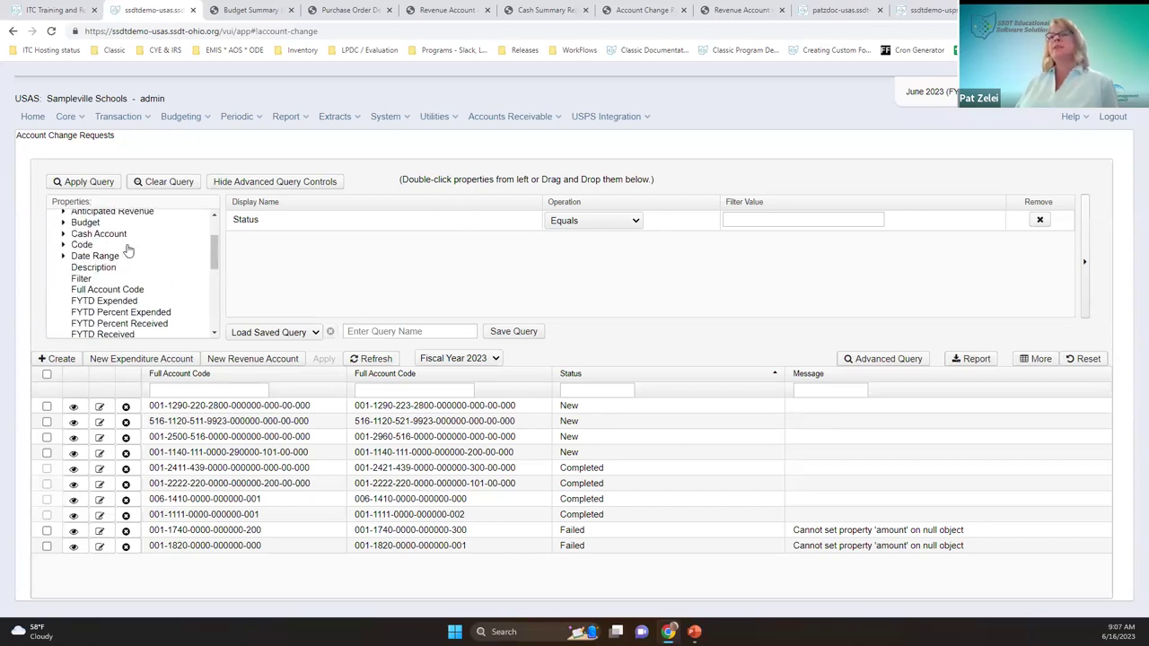
{"action": "left_click", "coordinate": [761, 219]}
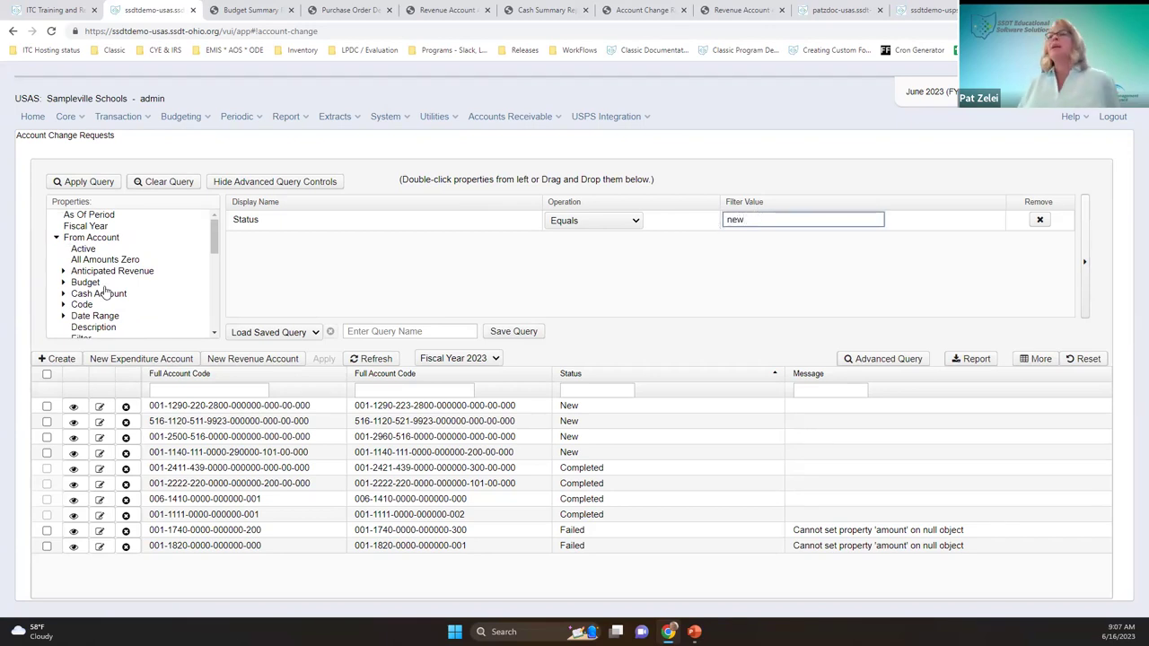
{"action": "left_click", "coordinate": [91, 183]}
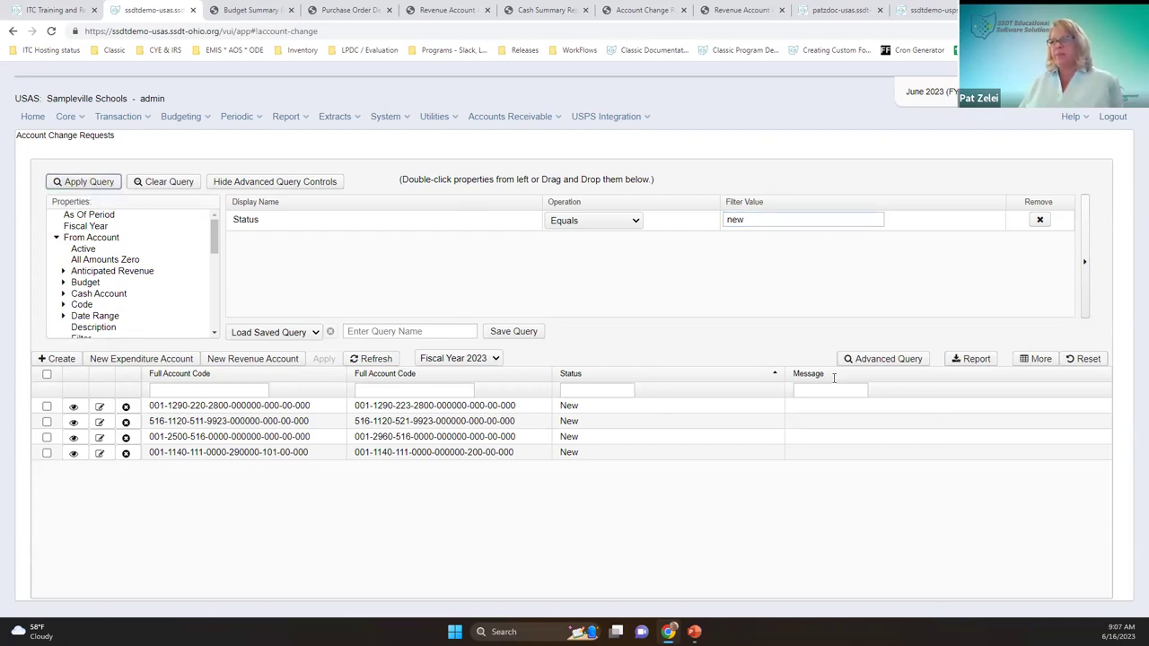
{"action": "scroll", "coordinate": [87, 270], "scroll_direction": "down", "scroll_amount": 5}
{"action": "scroll", "coordinate": [90, 279], "scroll_direction": "down", "scroll_amount": 6}
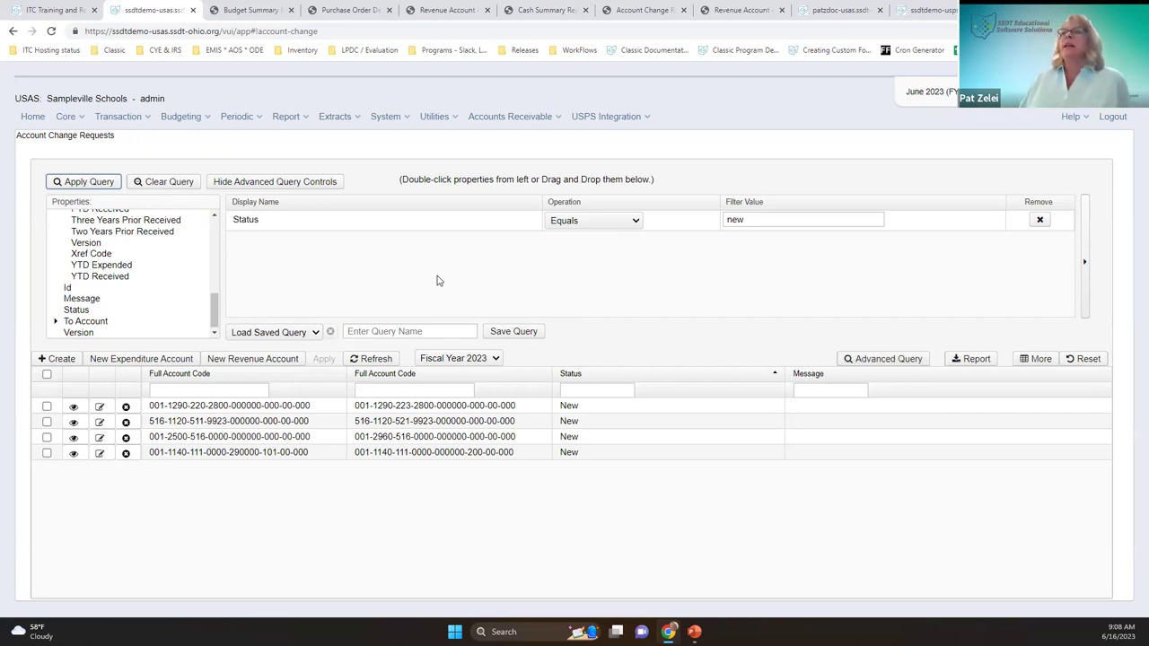
Clear the query conditions, then try the query name box and saved-query list without saving
{"action": "left_click", "coordinate": [149, 186]}
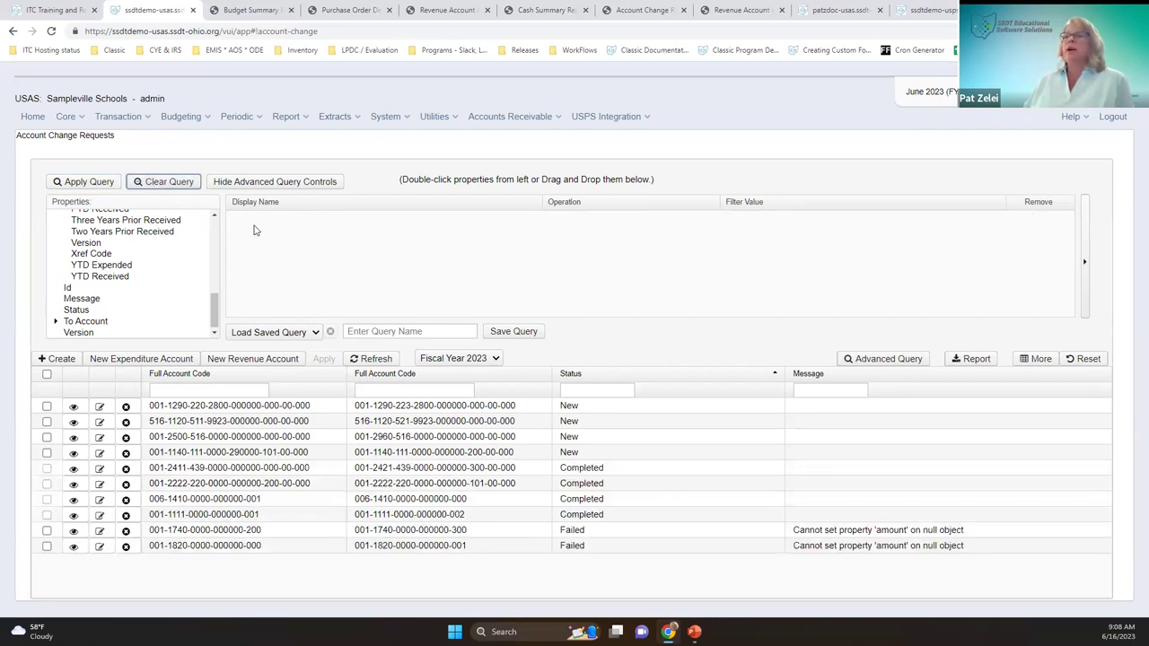
{"action": "left_click", "coordinate": [413, 332]}
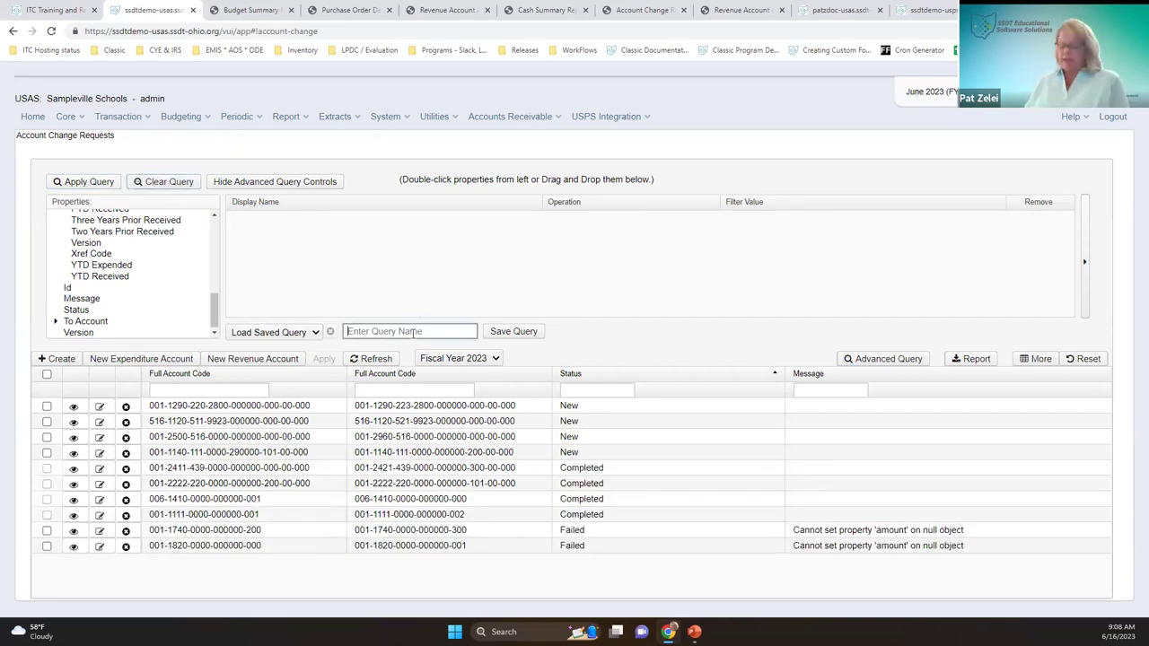
{"action": "type", "text": "sa"}
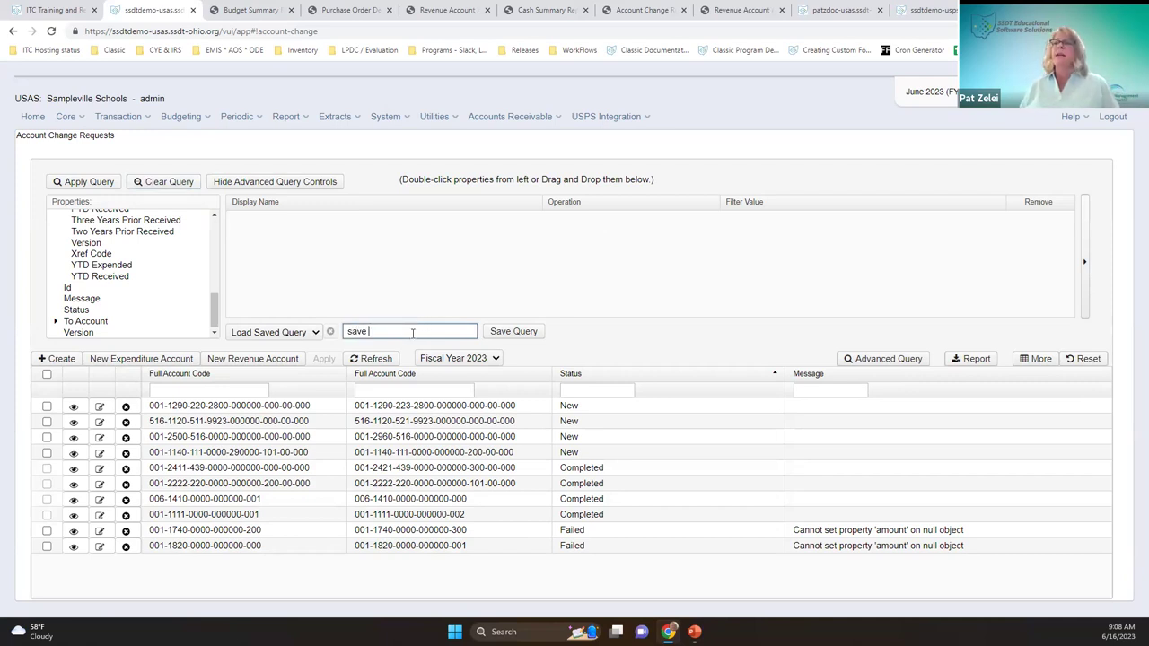
{"action": "type", "text": "ve"}
{"action": "key", "text": "ctrl+a"}
{"action": "key", "text": "BackSpace"}
{"action": "left_click", "coordinate": [316, 338]}
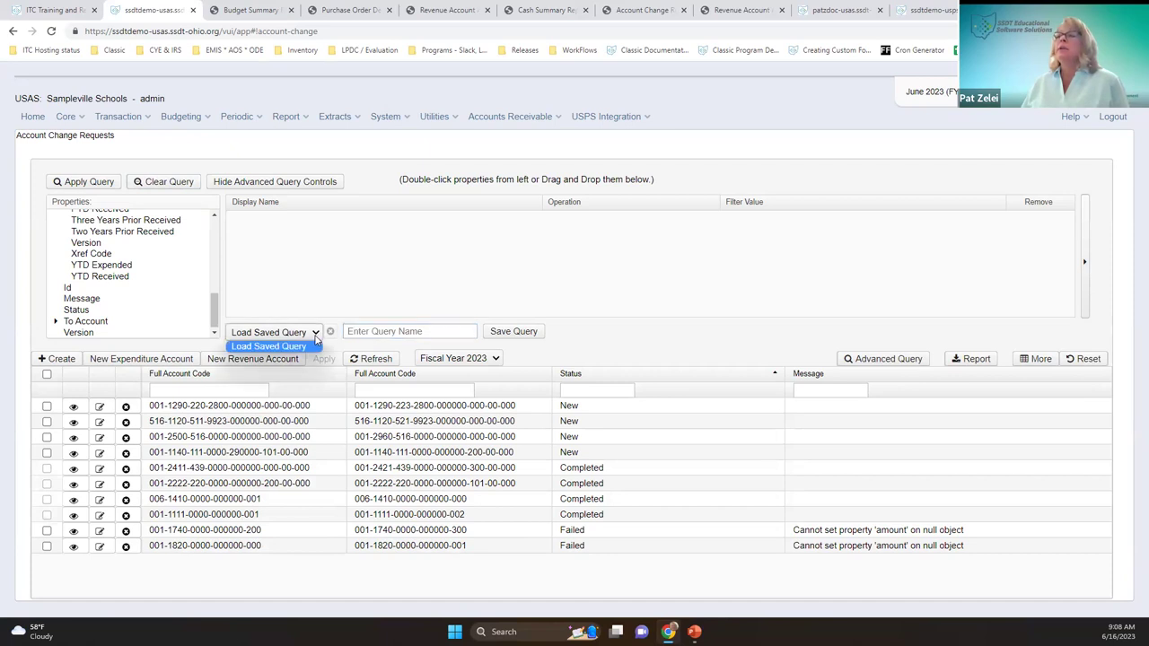
{"action": "left_click", "coordinate": [316, 336]}
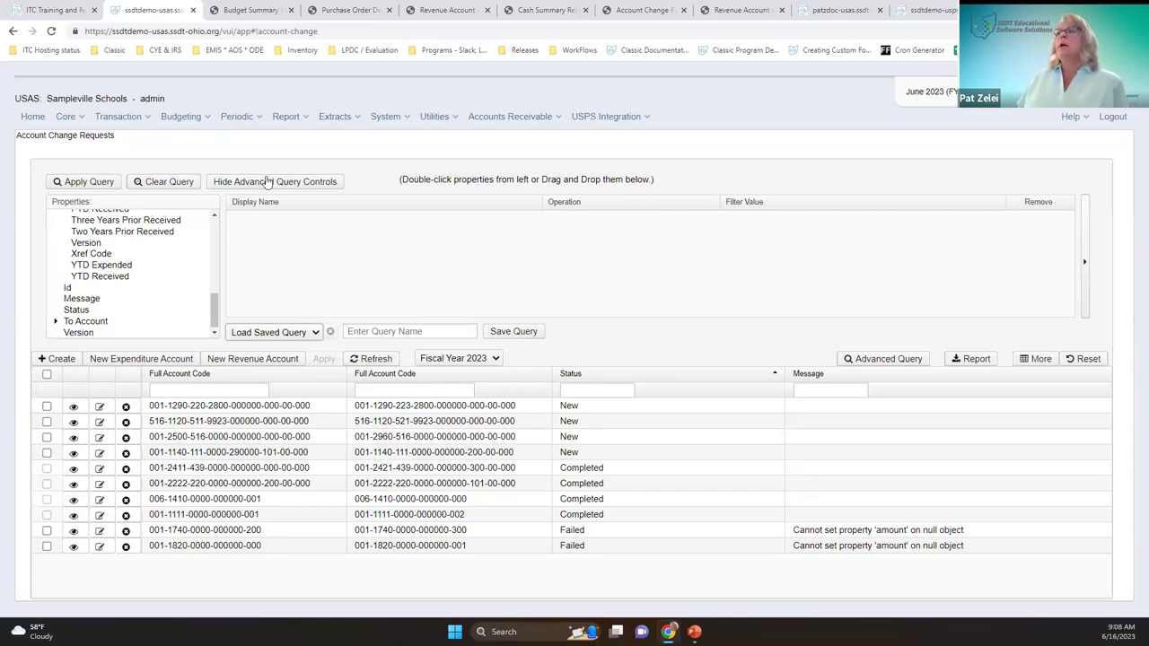
Hide the advanced query controls and reset the grid to its default layout
{"action": "left_click", "coordinate": [266, 183]}
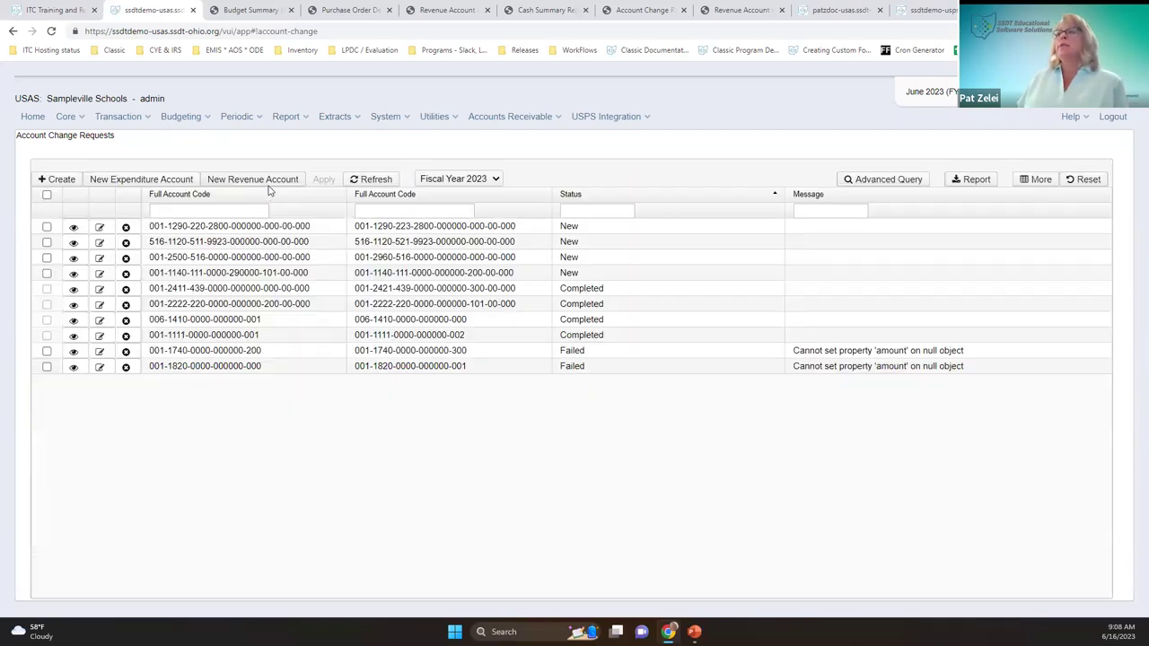
{"action": "left_click", "coordinate": [1088, 180]}
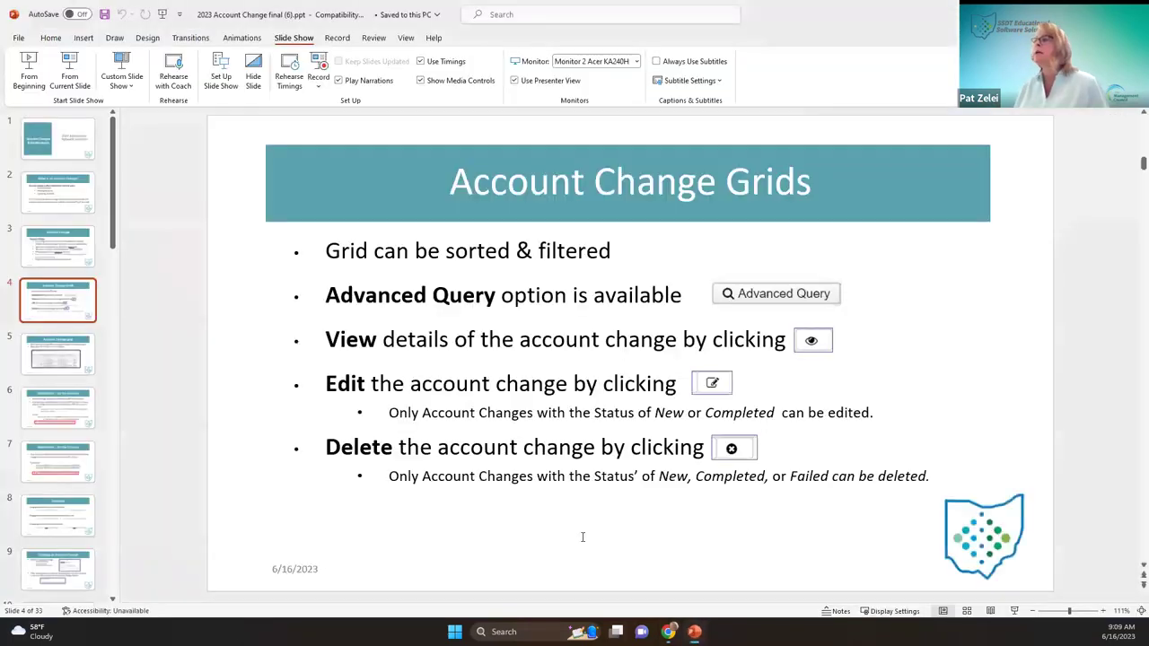
Switch to PowerPoint and bring up slide 6, 'Restrictions – on the Account'
{"action": "left_click", "coordinate": [684, 620]}
{"action": "left_click", "coordinate": [78, 359]}
{"action": "left_click", "coordinate": [71, 419]}
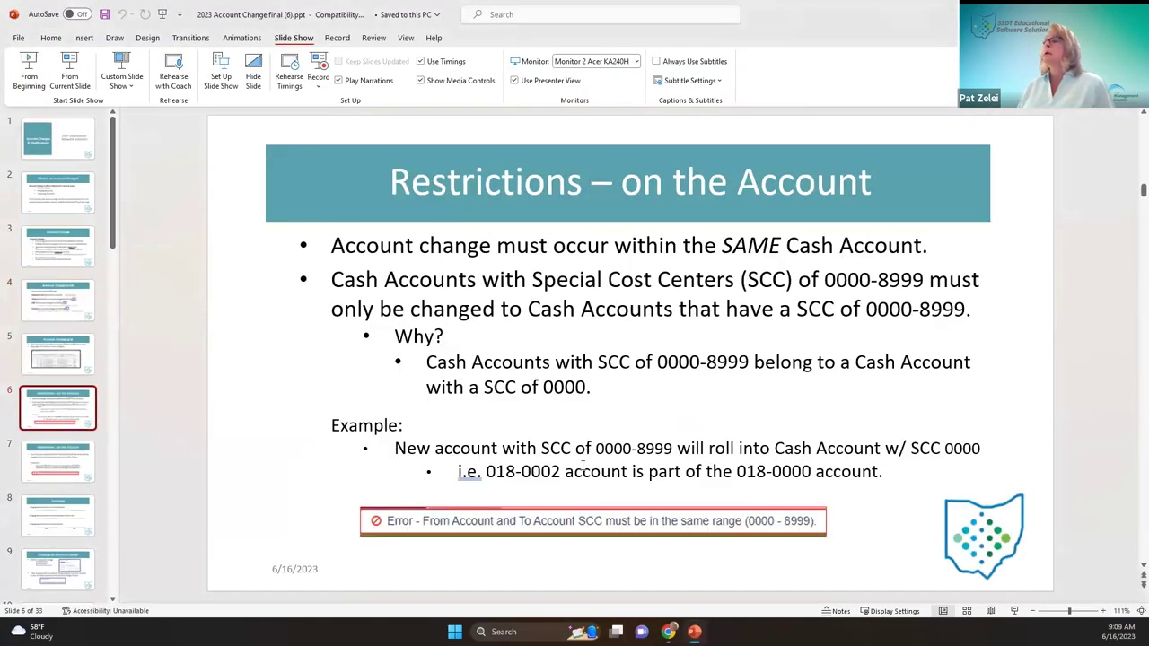
Highlight the 018-0002 and 018-0000 examples on slide 6, then start a new USAS request
{"action": "left_click_drag", "start_coordinate": [482, 469], "coordinate": [563, 471]}
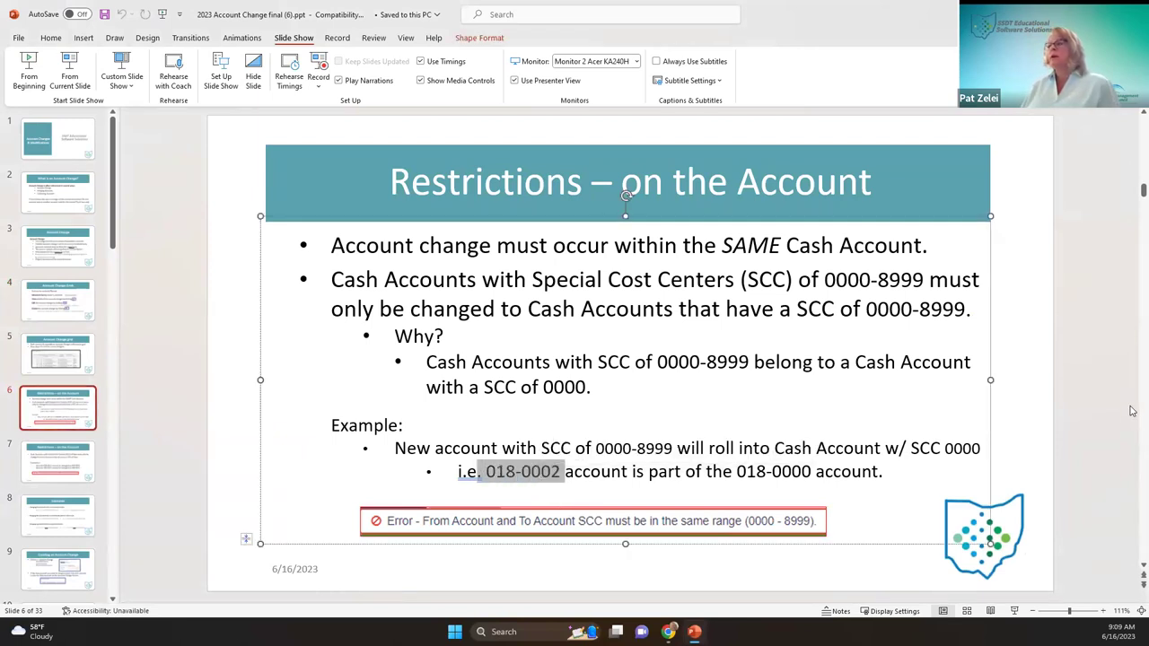
{"action": "left_click_drag", "start_coordinate": [738, 472], "coordinate": [814, 471]}
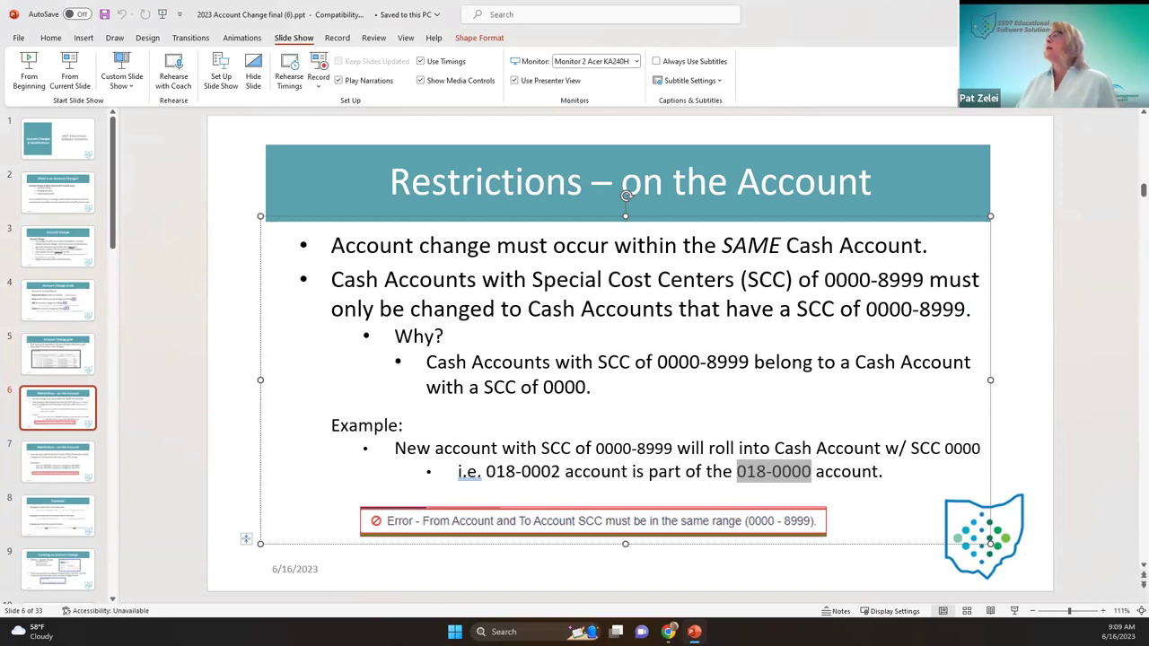
{"action": "key", "text": "alt+Tab"}
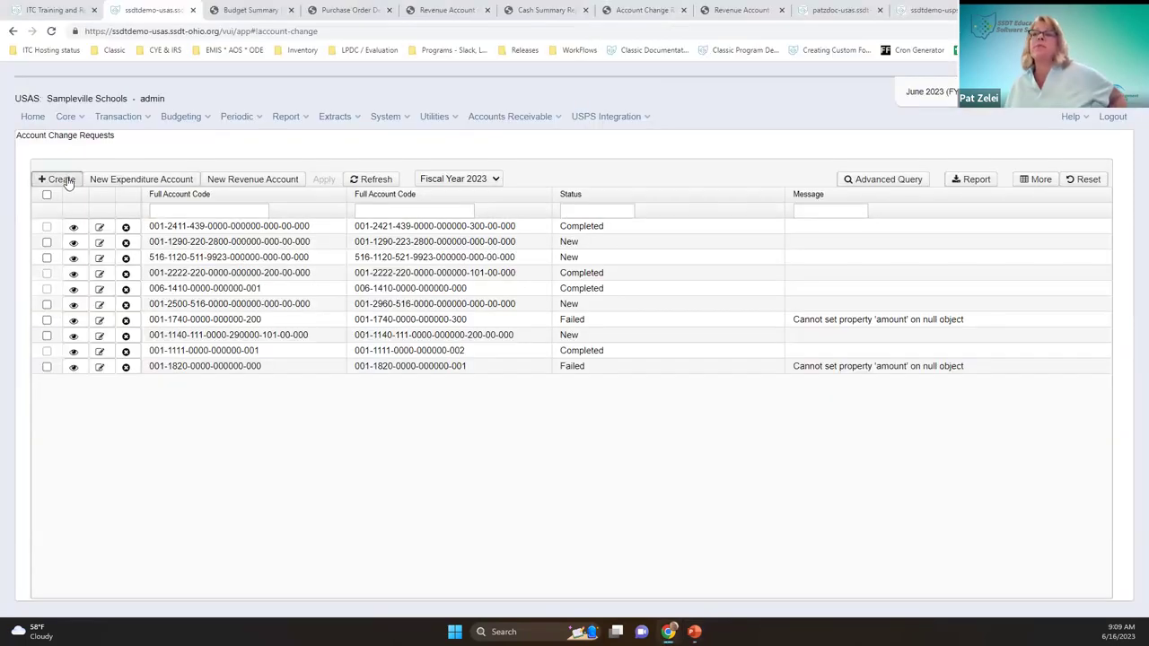
{"action": "left_click", "coordinate": [56, 178]}
{"action": "left_click", "coordinate": [239, 164]}
{"action": "type", "text": "006"}
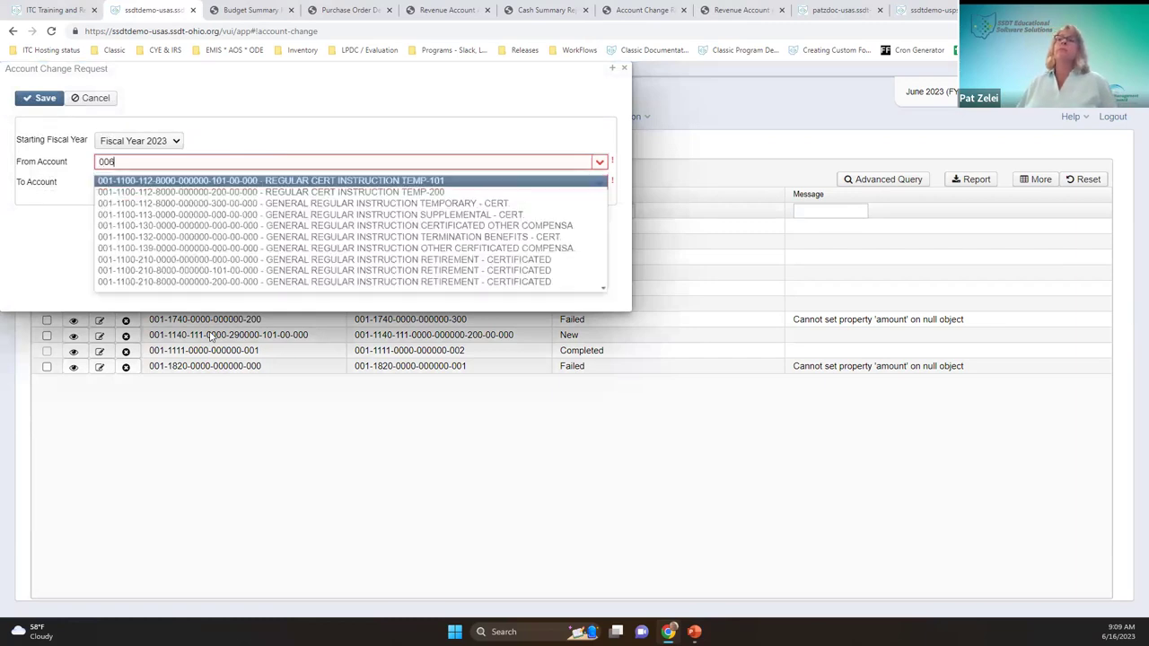
{"action": "type", "text": "-2500-512"}
{"action": "key", "text": "Tab"}
{"action": "left_click", "coordinate": [316, 158]}
{"action": "type", "text": "006-"}
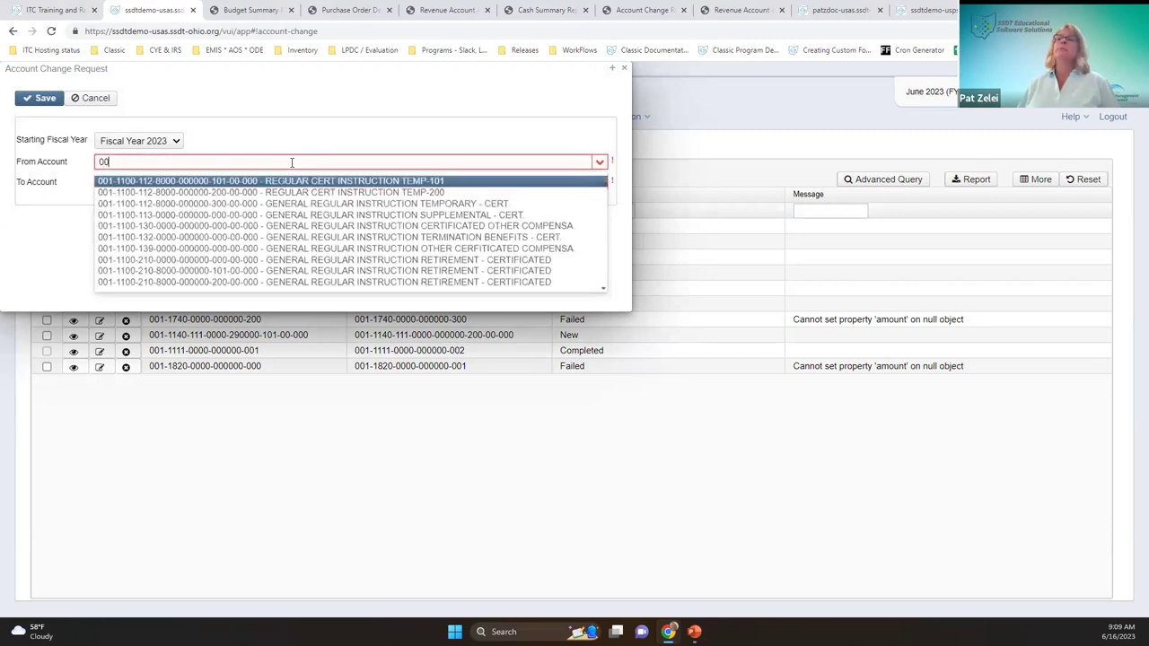
{"action": "key", "text": "Tab"}
{"action": "type", "text": "006-2500-512-0000-000000-000-00-000 - FOOD SRV FISCAL SERVICES OFFICES SUPPLIES"}
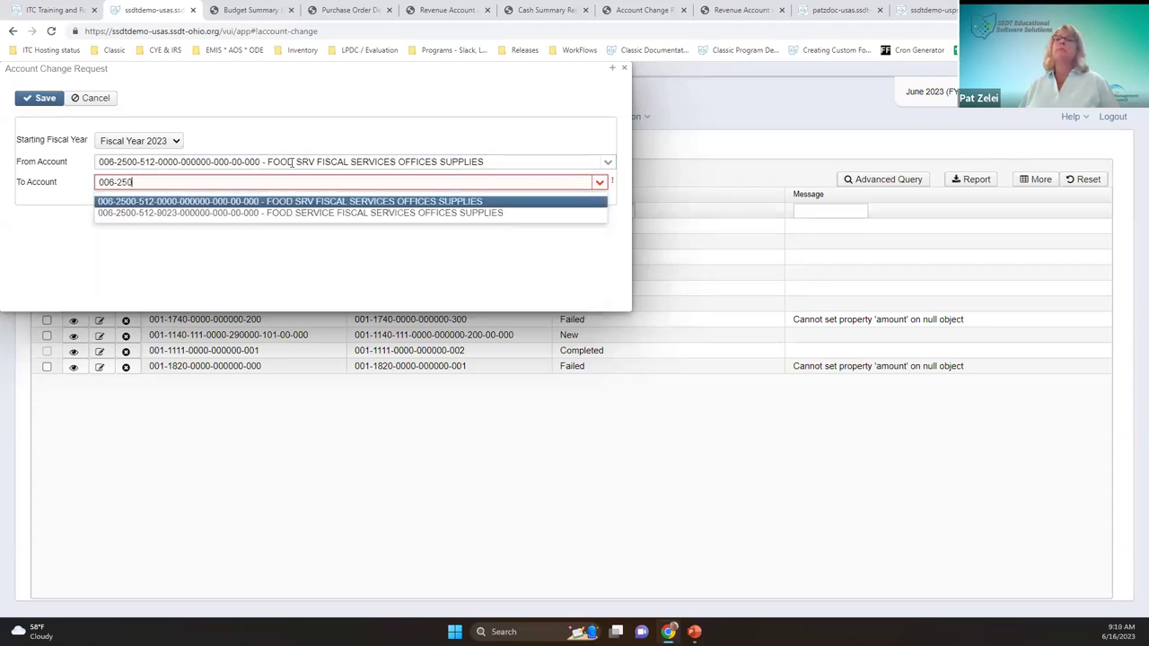
{"action": "key", "text": "Down"}
{"action": "key", "text": "Return"}
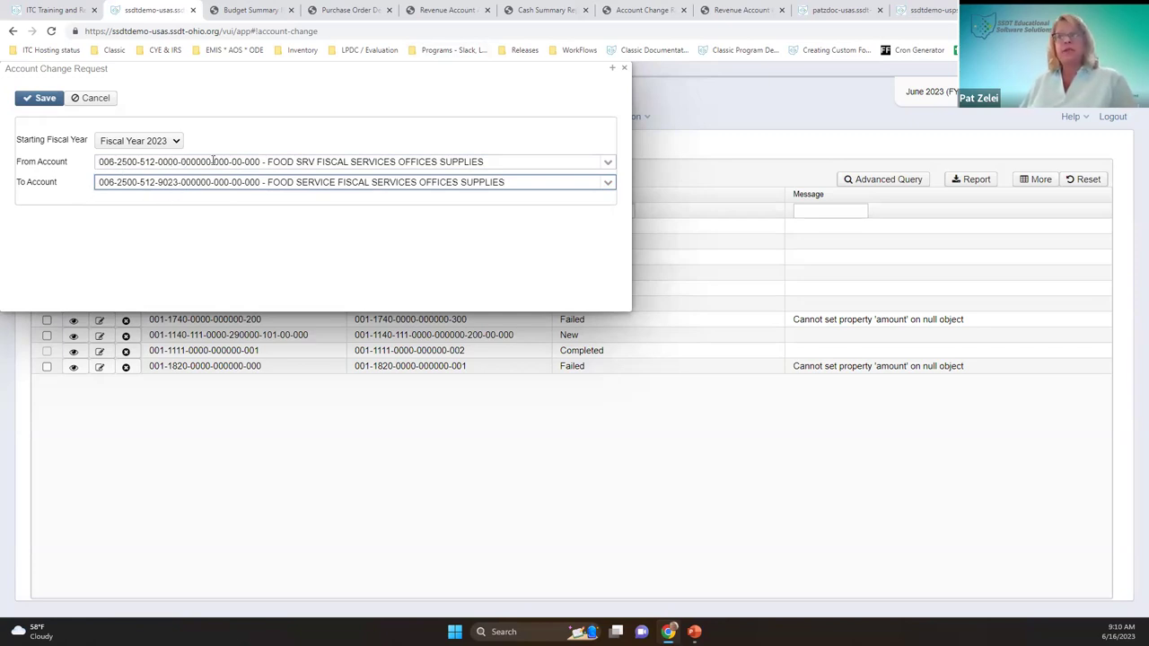
{"action": "left_click", "coordinate": [40, 99]}
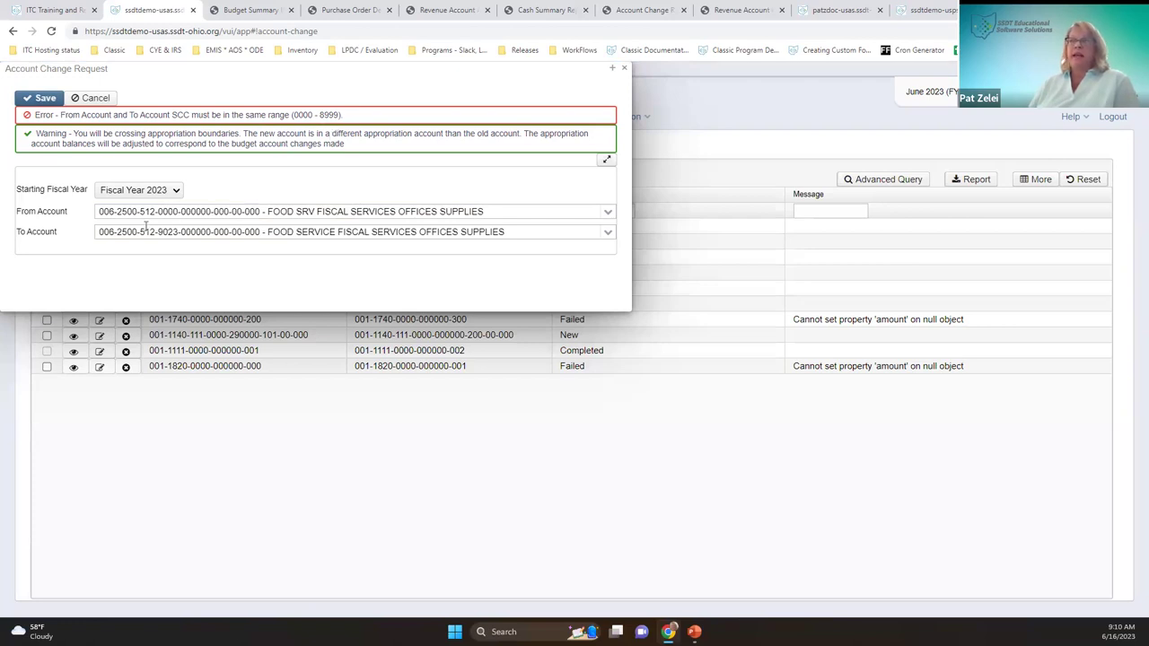
{"action": "left_click_drag", "start_coordinate": [179, 212], "coordinate": [155, 214]}
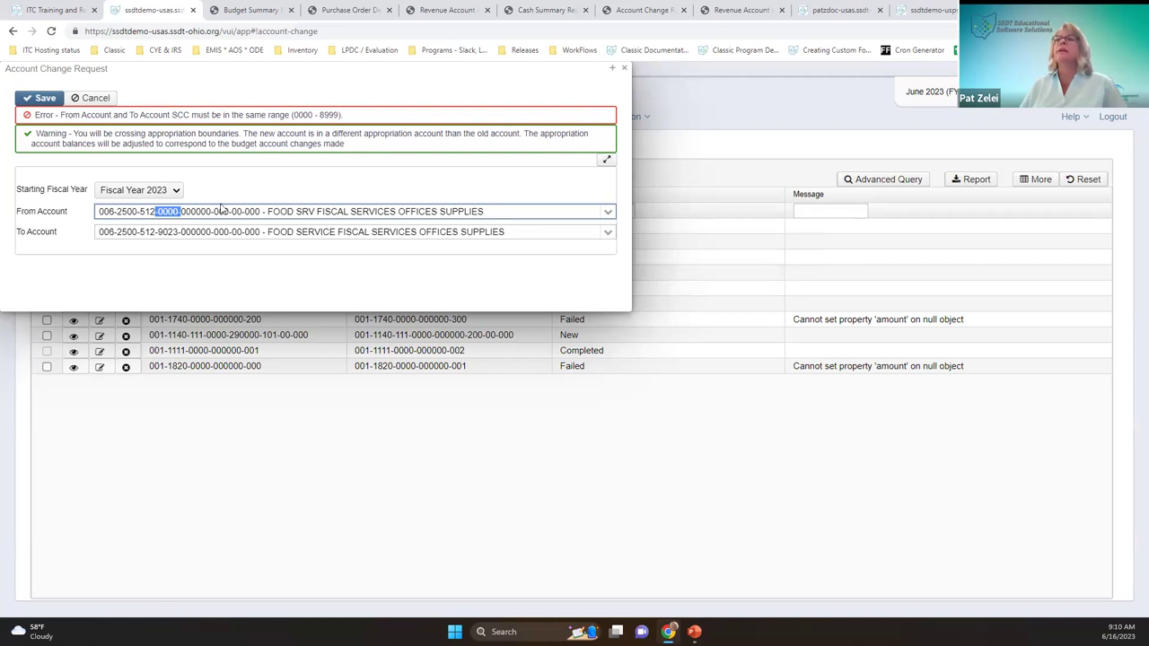
{"action": "key", "text": "BackSpace"}
{"action": "key", "text": "BackSpace"}
{"action": "key", "text": "BackSpace"}
{"action": "key", "text": "BackSpace"}
{"action": "key", "text": "BackSpace"}
{"action": "key", "text": "BackSpace"}
{"action": "key", "text": "BackSpace"}
{"action": "key", "text": "BackSpace"}
{"action": "key", "text": "BackSpace"}
{"action": "key", "text": "BackSpace"}
{"action": "key", "text": "BackSpace"}
{"action": "key", "text": "BackSpace"}
{"action": "key", "text": "BackSpace"}
{"action": "key", "text": "BackSpace"}
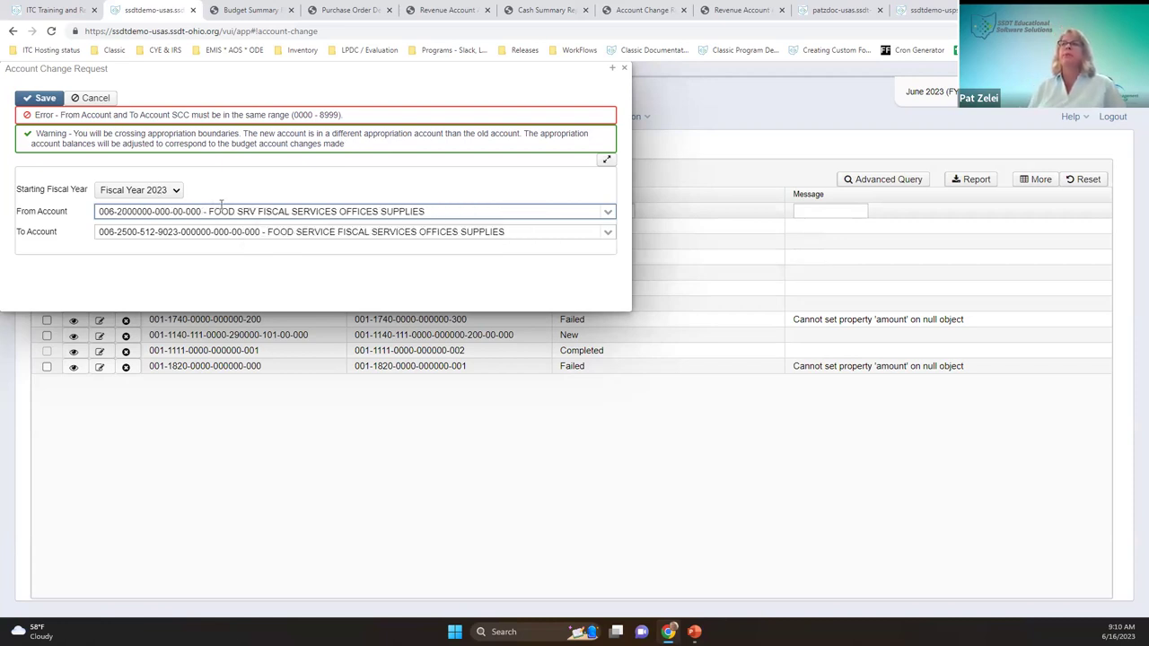
{"action": "key", "text": "Delete"}
{"action": "key", "text": "Delete"}
{"action": "key", "text": "Delete"}
{"action": "key", "text": "Delete"}
{"action": "key", "text": "Delete"}
{"action": "key", "text": "Delete"}
{"action": "key", "text": "Delete"}
{"action": "key", "text": "Delete"}
{"action": "key", "text": "Delete"}
{"action": "key", "text": "Delete"}
{"action": "key", "text": "Delete"}
{"action": "key", "text": "Delete"}
{"action": "key", "text": "Delete"}
{"action": "key", "text": "Delete"}
{"action": "key", "text": "Delete"}
{"action": "key", "text": "Delete"}
{"action": "key", "text": "Delete"}
{"action": "key", "text": "Delete"}
{"action": "key", "text": "Delete"}
{"action": "key", "text": "Delete"}
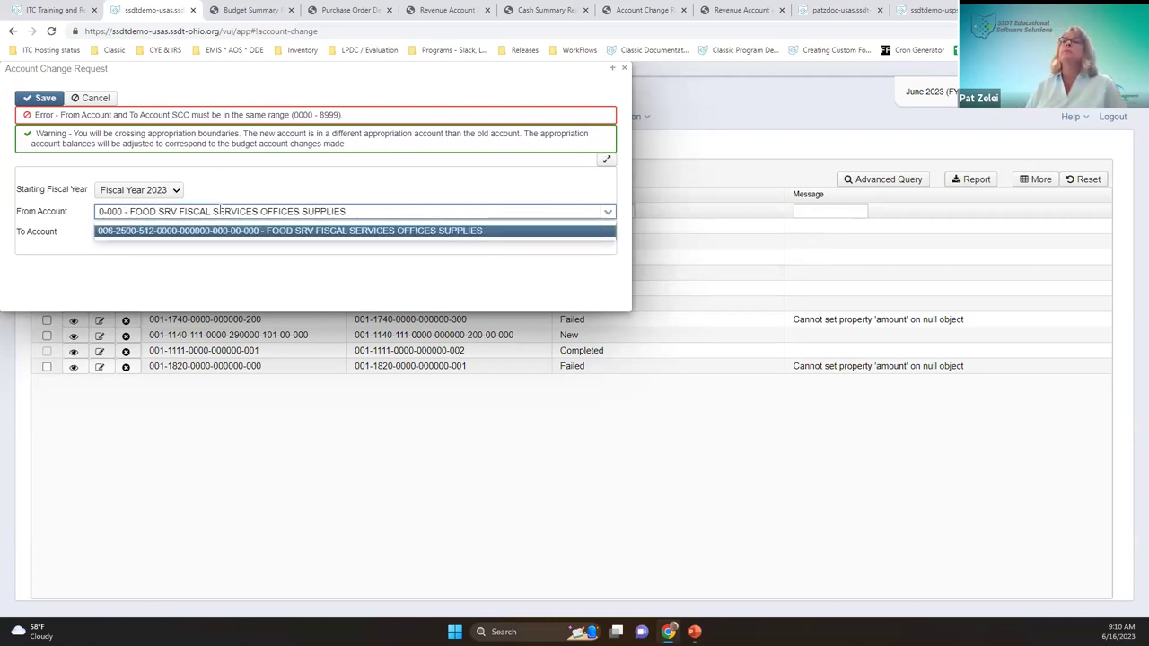
{"action": "key", "text": "Delete"}
{"action": "key", "text": "Delete"}
{"action": "key", "text": "Delete"}
{"action": "key", "text": "Delete"}
{"action": "key", "text": "Delete"}
{"action": "key", "text": "Delete"}
{"action": "key", "text": "Delete"}
{"action": "key", "text": "Delete"}
{"action": "key", "text": "Delete"}
{"action": "key", "text": "Delete"}
{"action": "key", "text": "Delete"}
{"action": "key", "text": "Delete"}
{"action": "key", "text": "Delete"}
{"action": "key", "text": "Delete"}
{"action": "key", "text": "Delete"}
{"action": "key", "text": "Delete"}
{"action": "key", "text": "Delete"}
{"action": "key", "text": "Delete"}
{"action": "key", "text": "Delete"}
{"action": "key", "text": "Delete"}
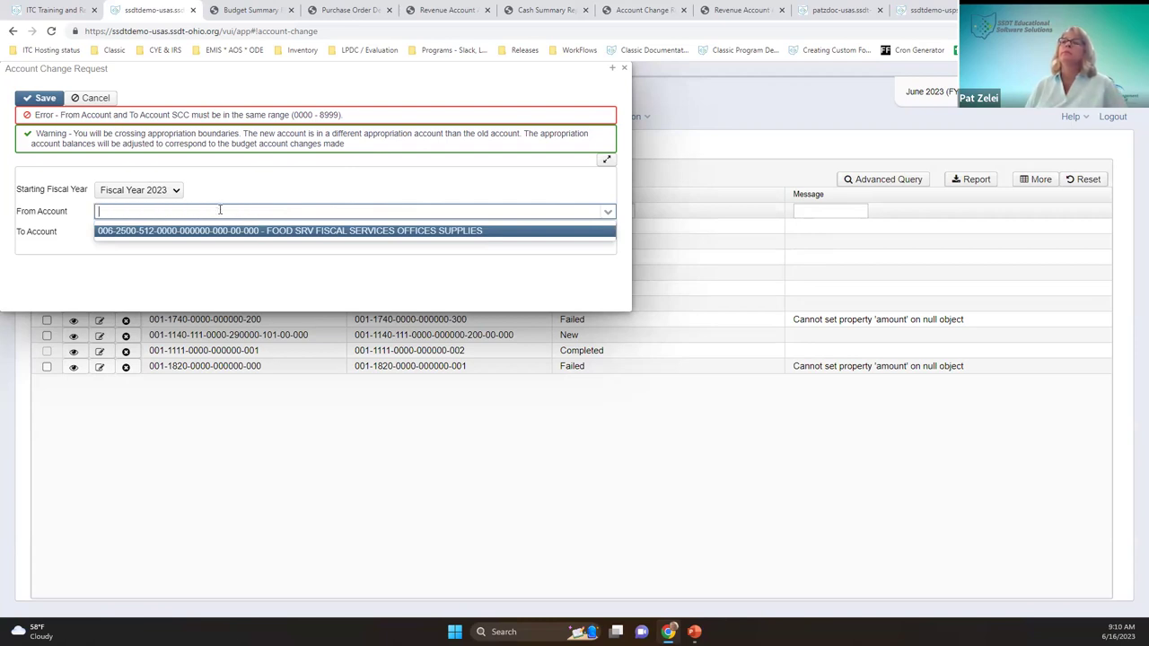
{"action": "type", "text": "516-"}
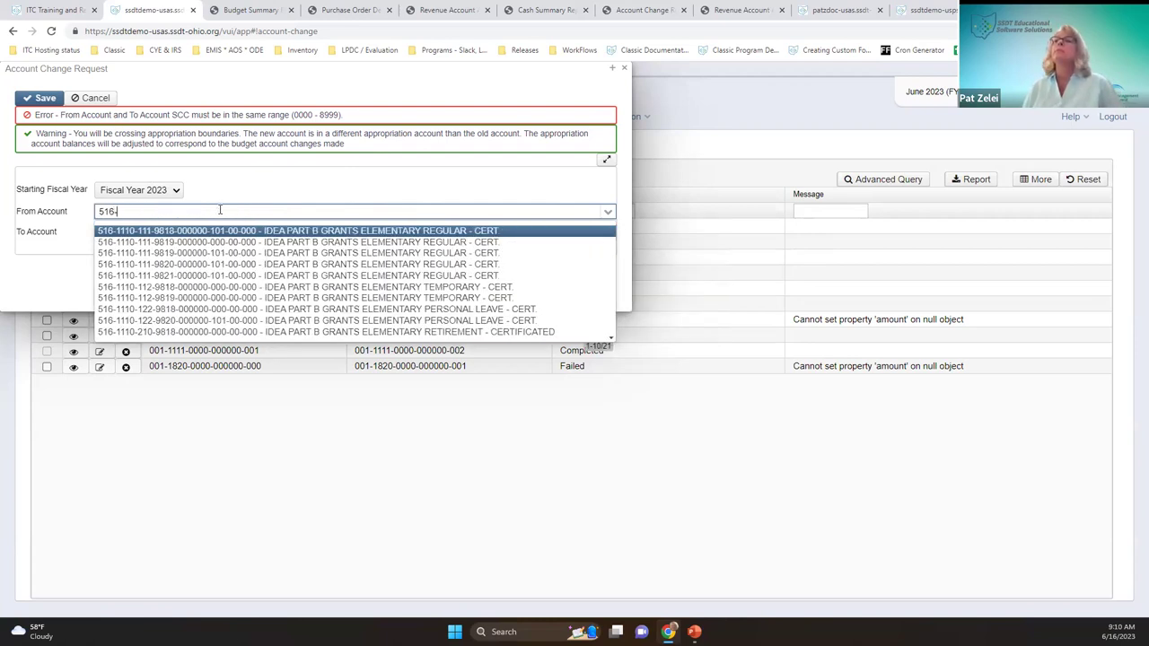
{"action": "type", "text": "1231-"}
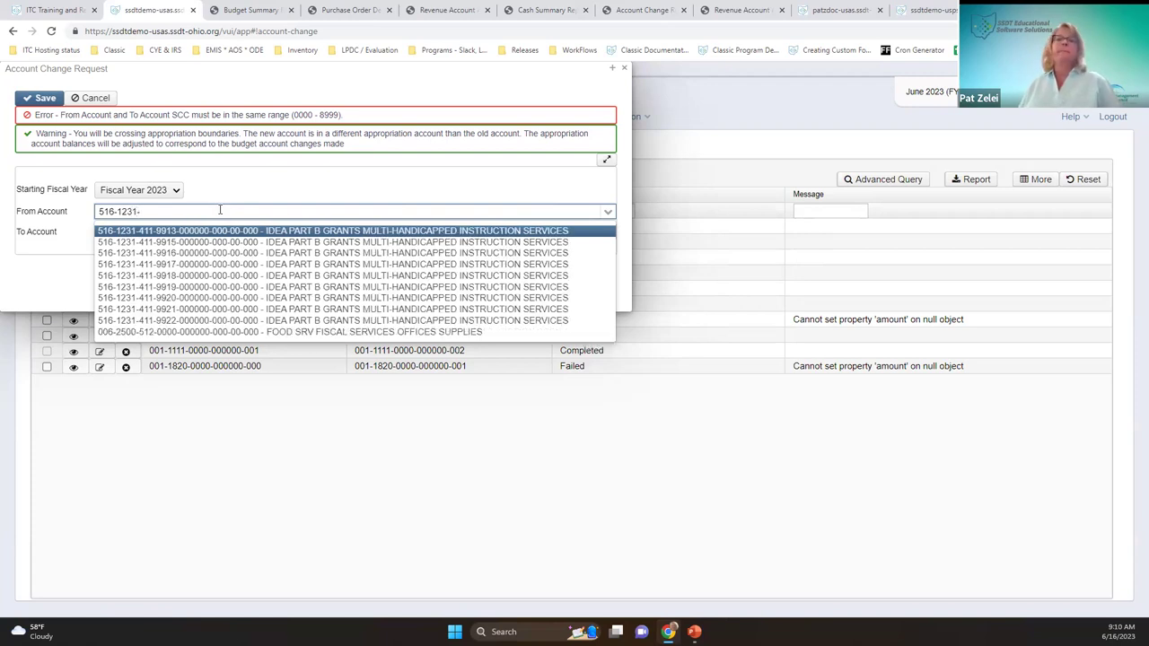
{"action": "type", "text": "411-"}
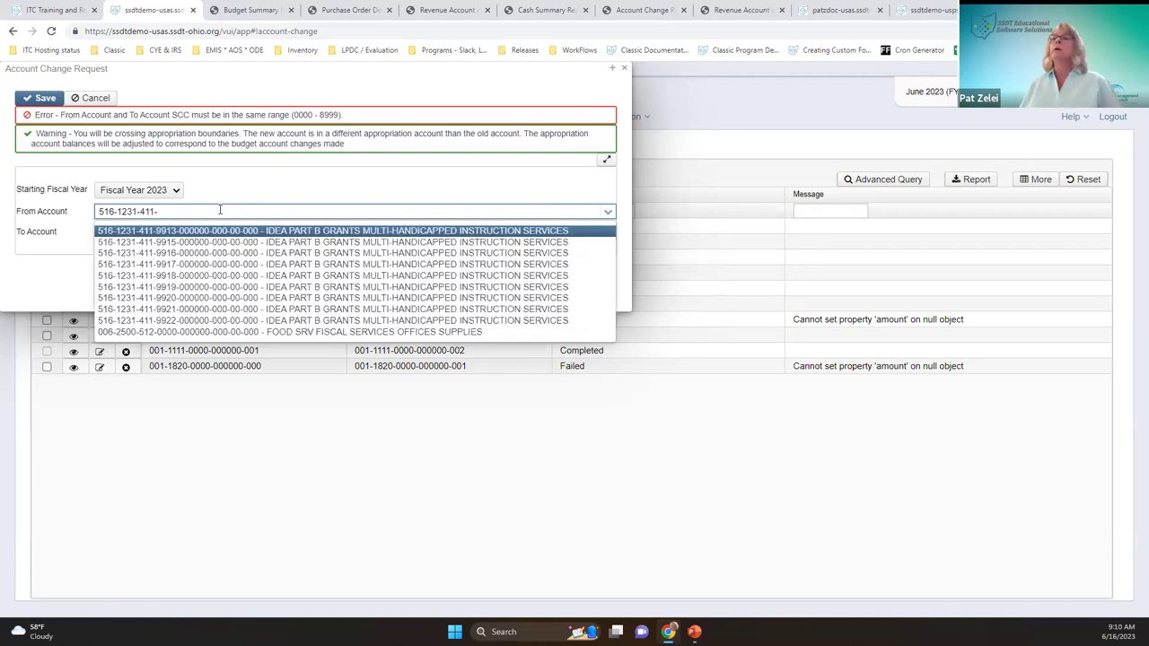
{"action": "type", "text": "9921"}
{"action": "key", "text": "Return"}
{"action": "key", "text": "Tab"}
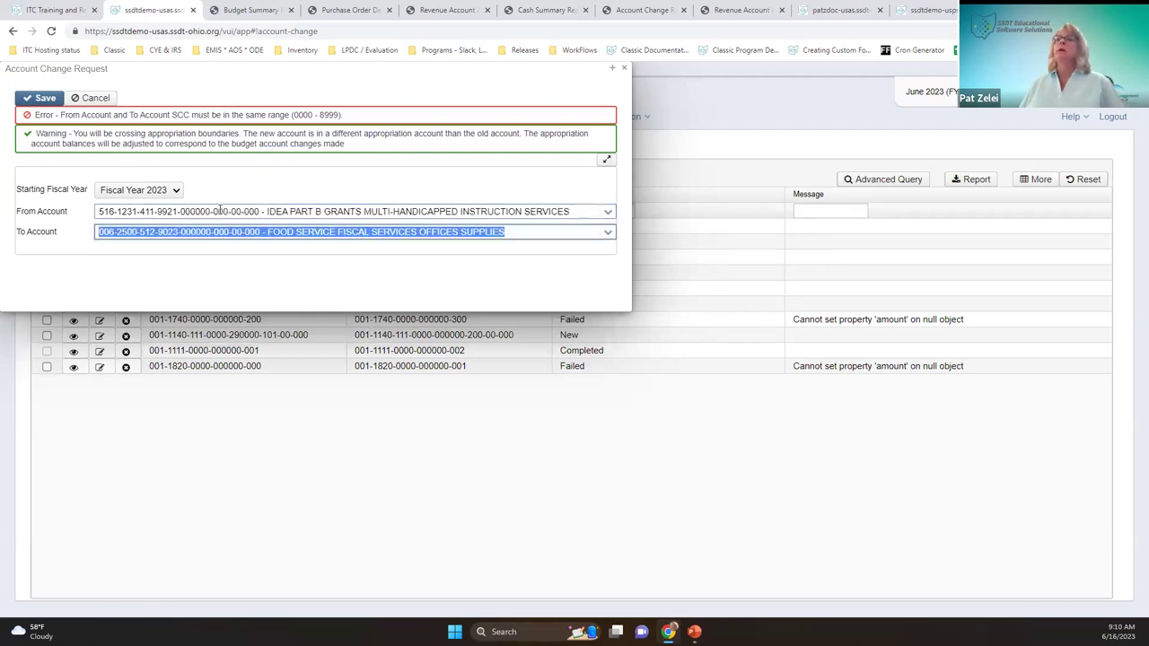
{"action": "type", "text": "516-"}
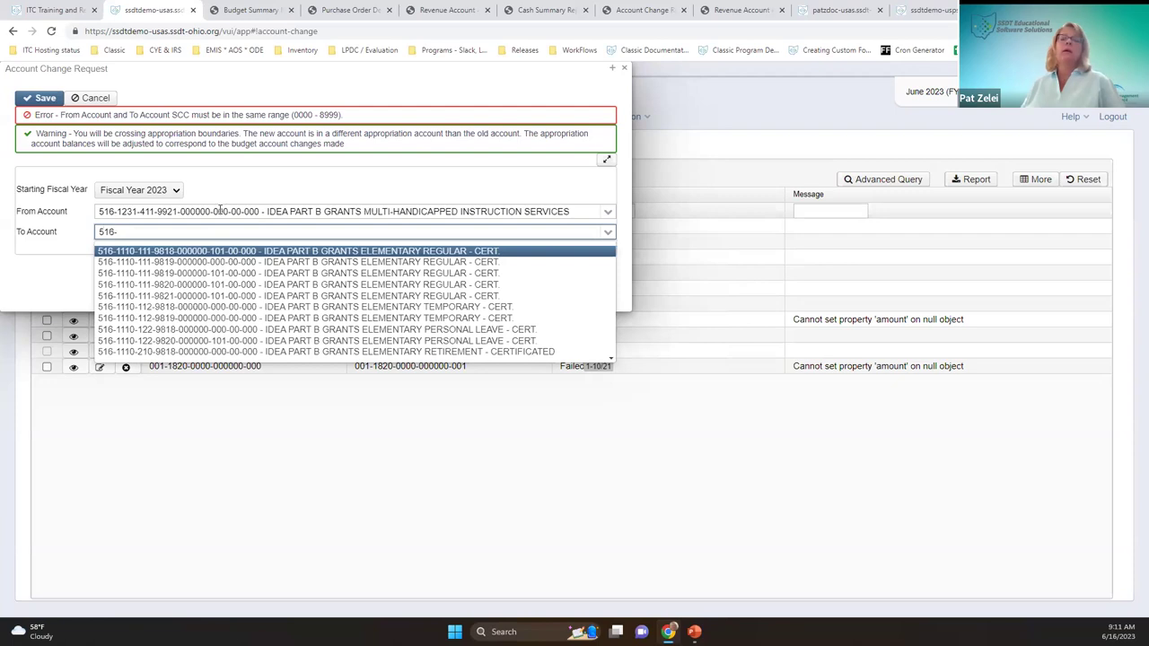
{"action": "type", "text": "1231"}
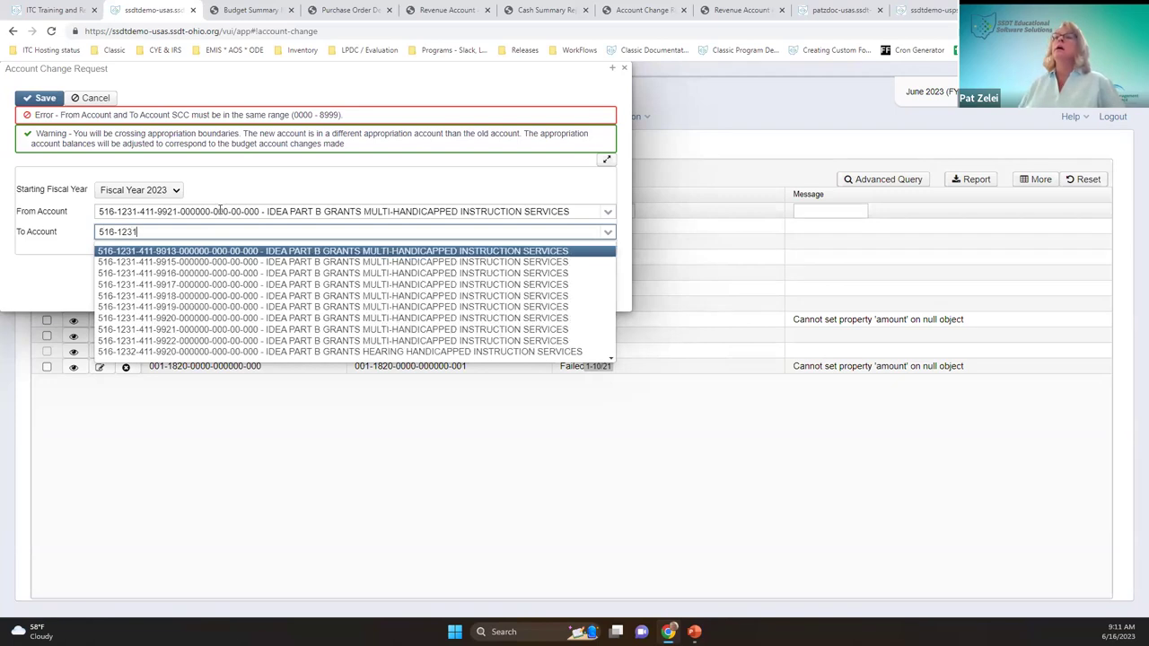
{"action": "type", "text": "-411-99"}
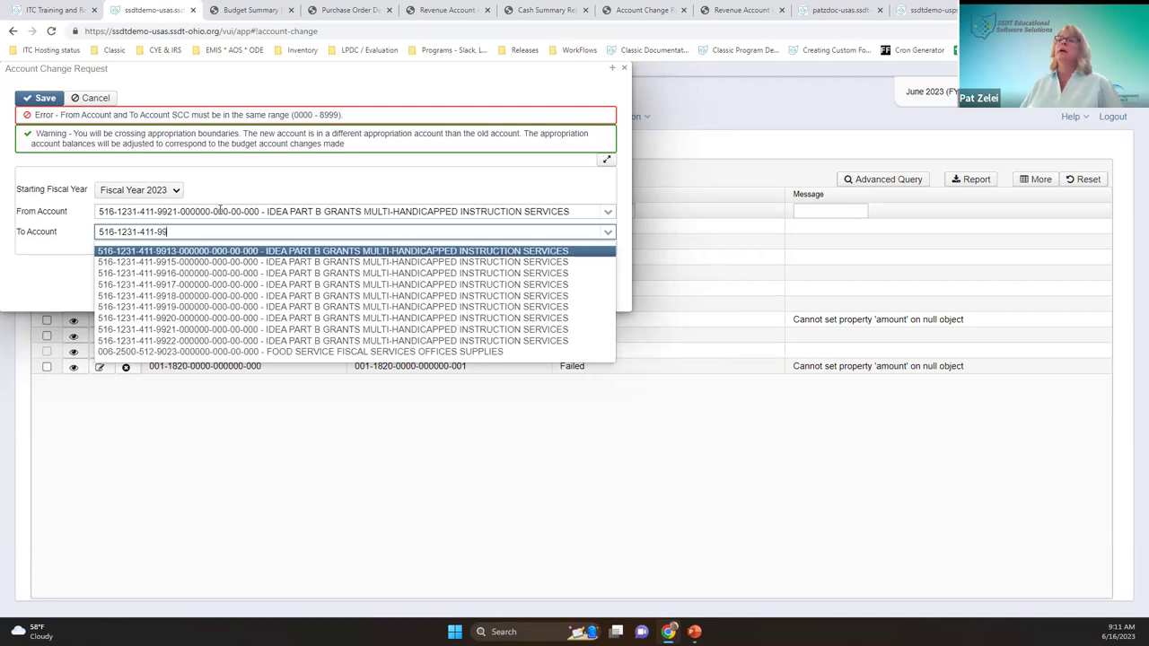
{"action": "key", "text": "Down"}
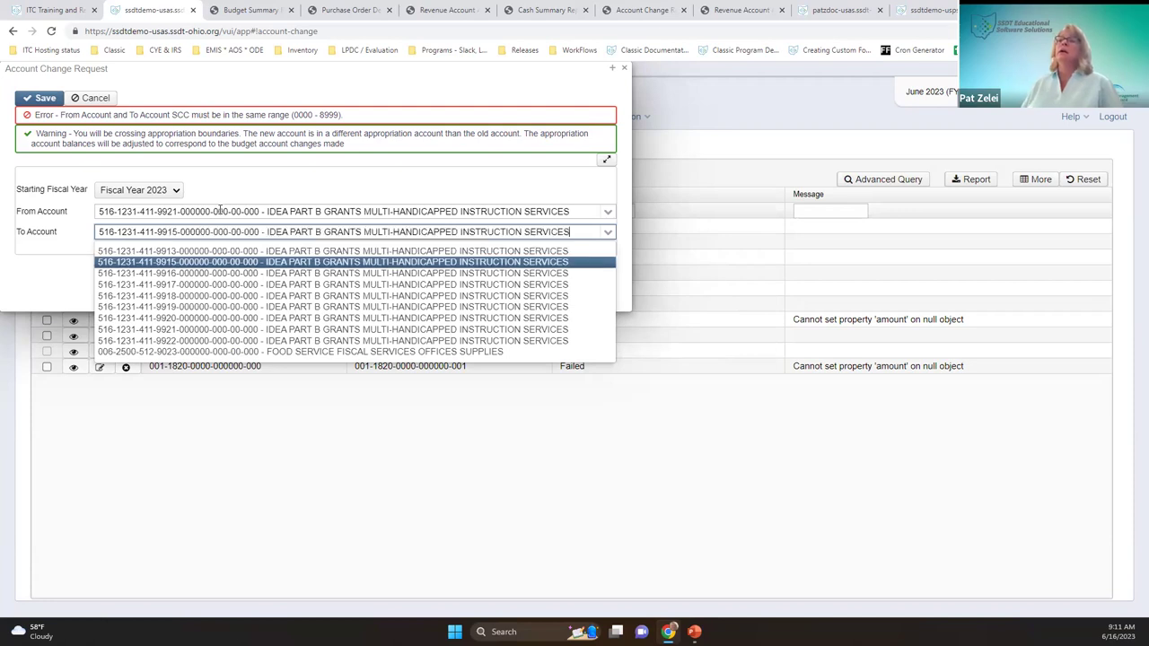
{"action": "key", "text": "Down"}
{"action": "key", "text": "Down"}
{"action": "key", "text": "Down"}
{"action": "key", "text": "Down"}
{"action": "key", "text": "Down"}
{"action": "key", "text": "Down"}
{"action": "key", "text": "Down"}
{"action": "key", "text": "Return"}
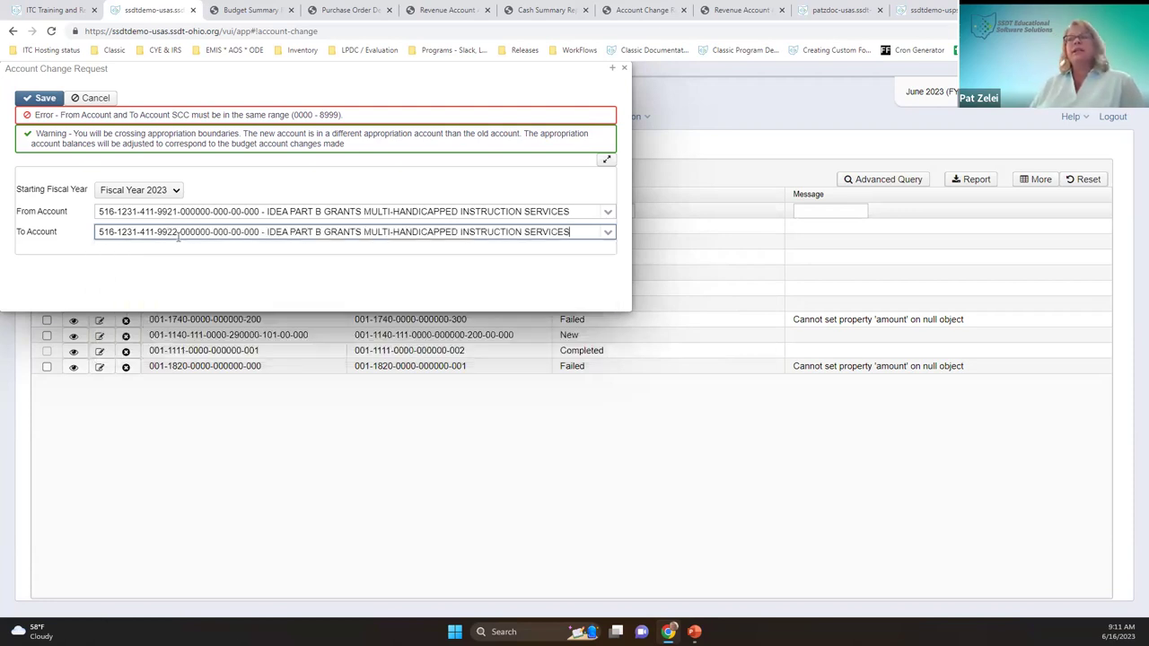
{"action": "left_click", "coordinate": [39, 100]}
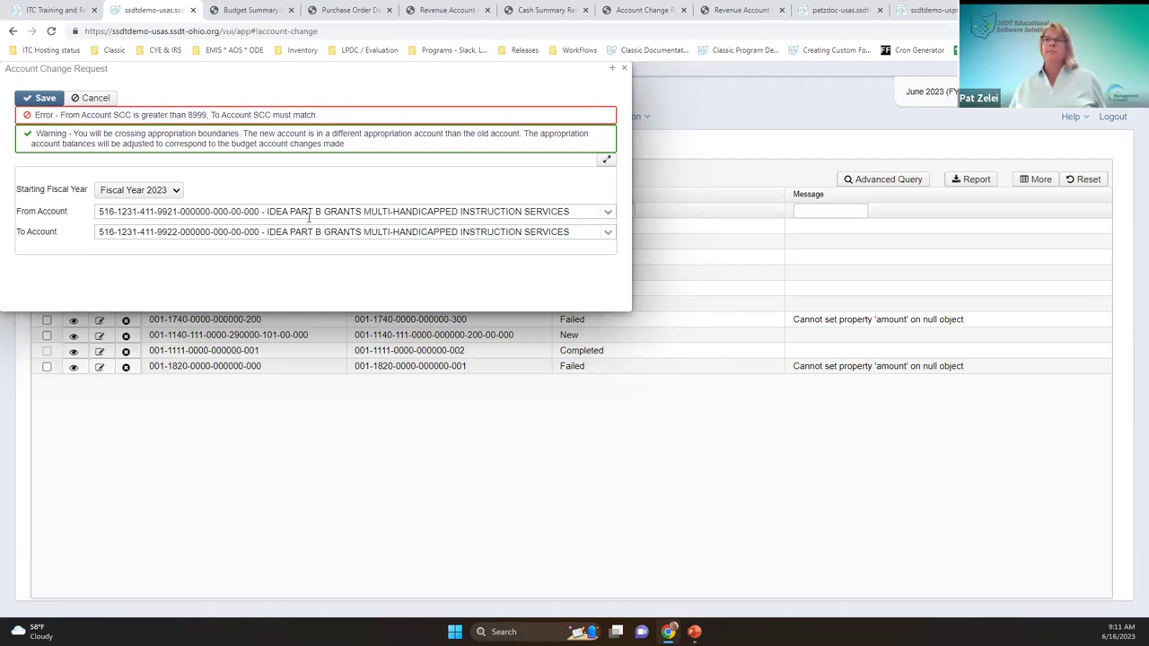
{"action": "left_click", "coordinate": [609, 212]}
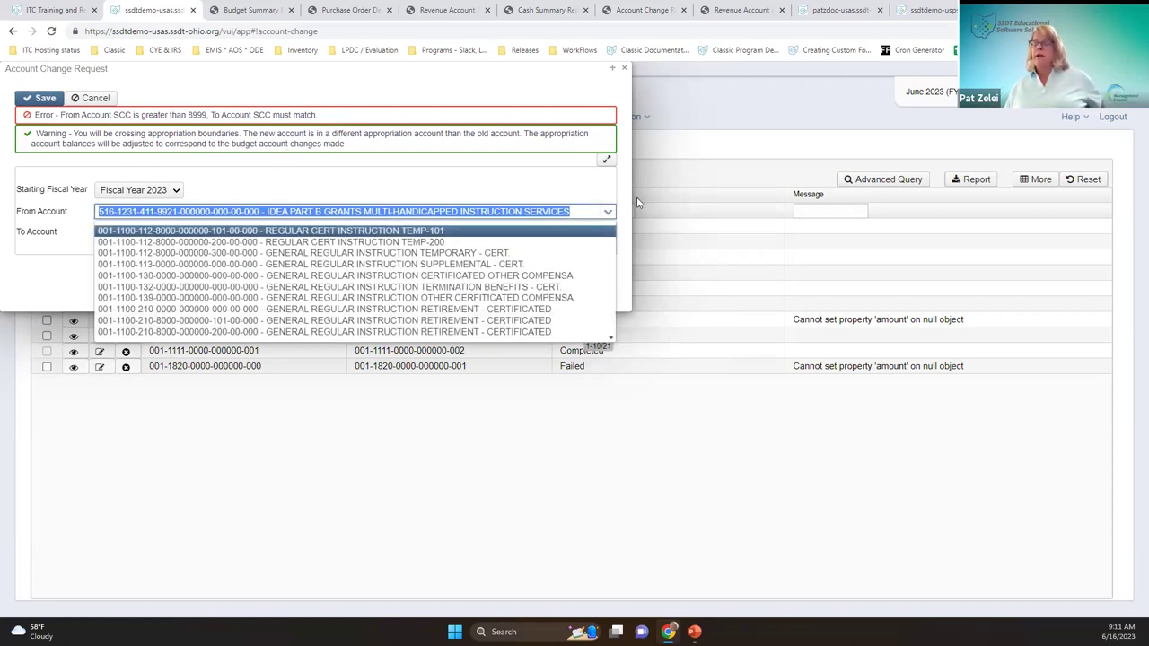
{"action": "type", "text": "200-180-"}
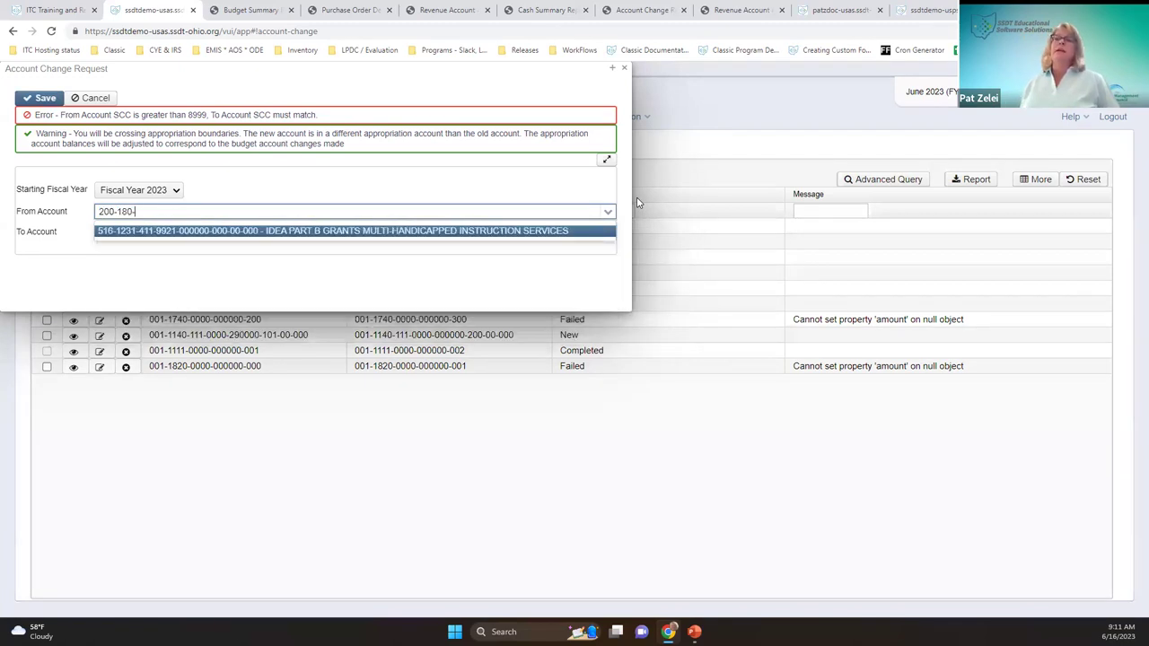
{"action": "key", "text": "BackSpace"}
{"action": "type", "text": "20-9218"}
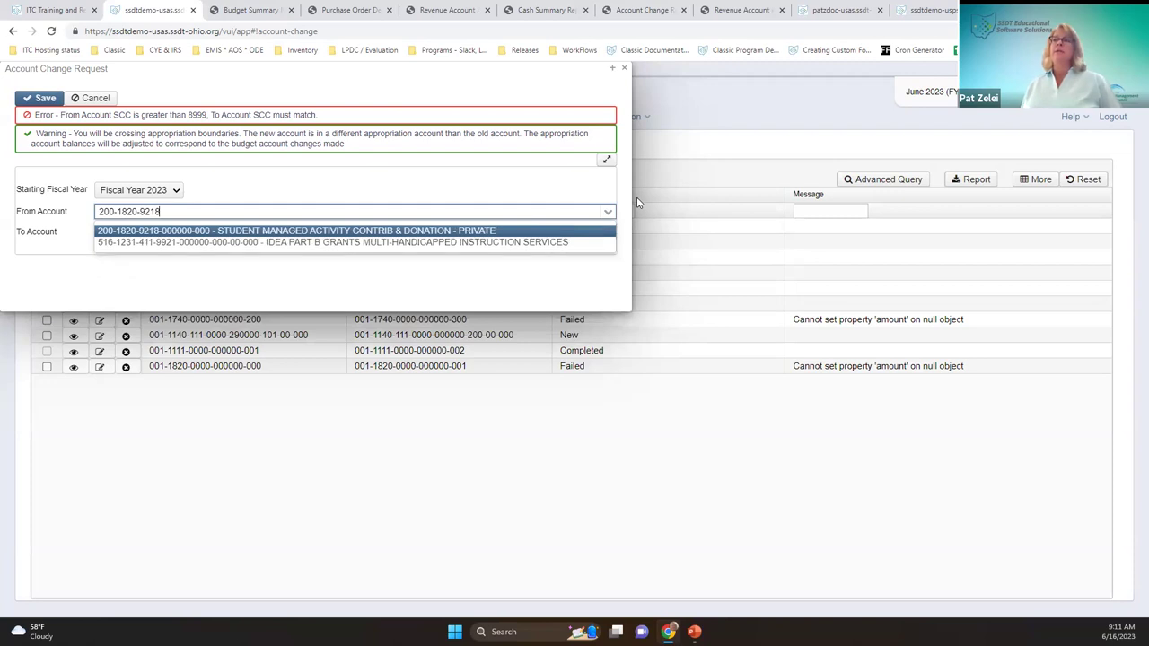
{"action": "key", "text": "Return"}
{"action": "key", "text": "Tab"}
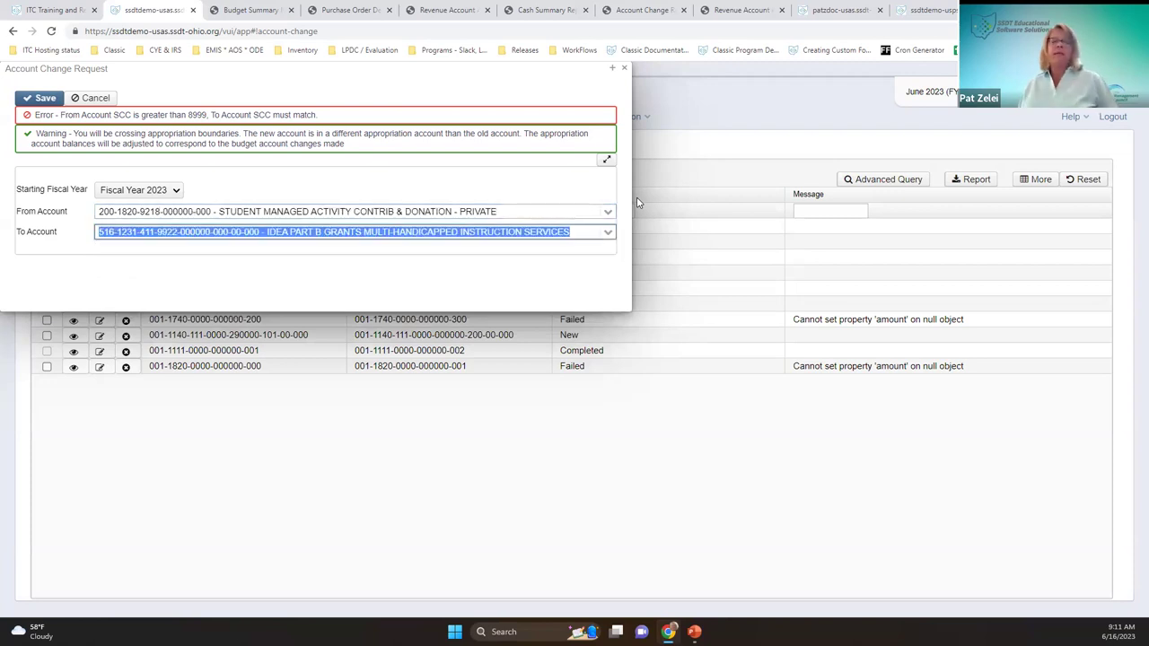
{"action": "type", "text": "20"}
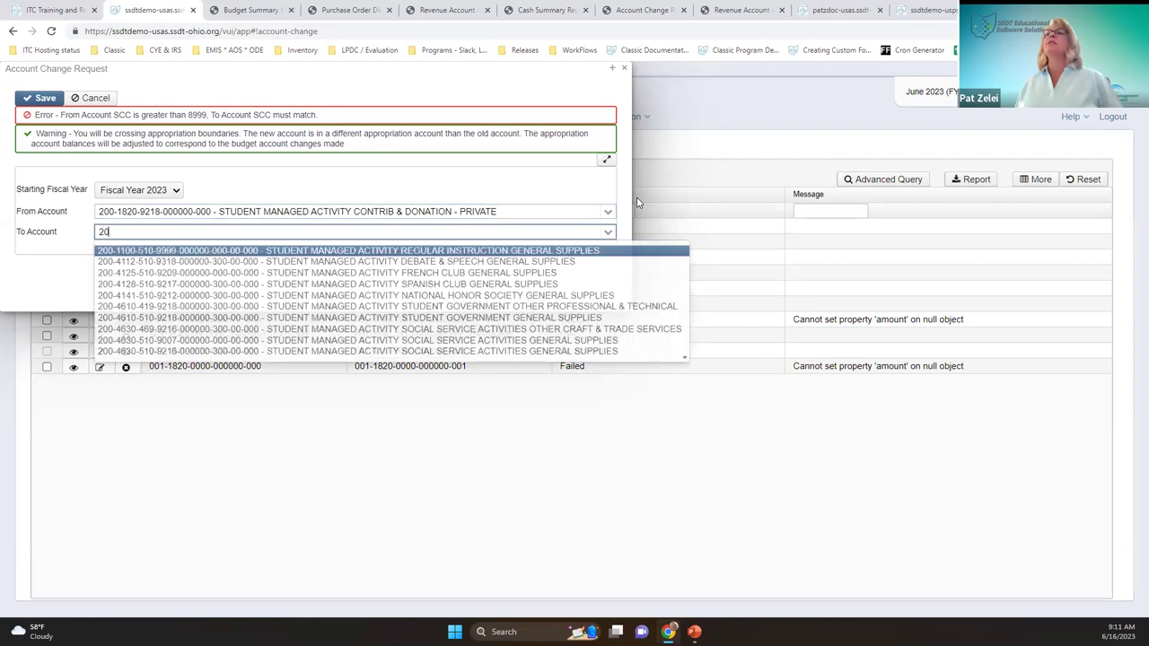
{"action": "type", "text": "0-1820"}
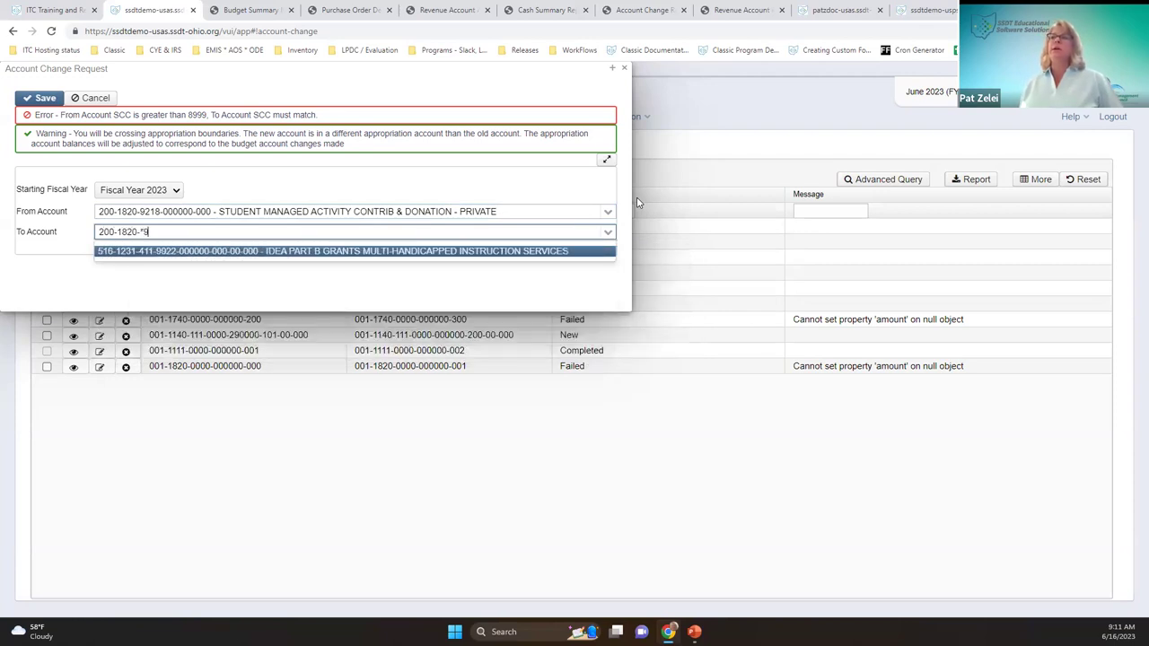
{"action": "type", "text": "-938"}
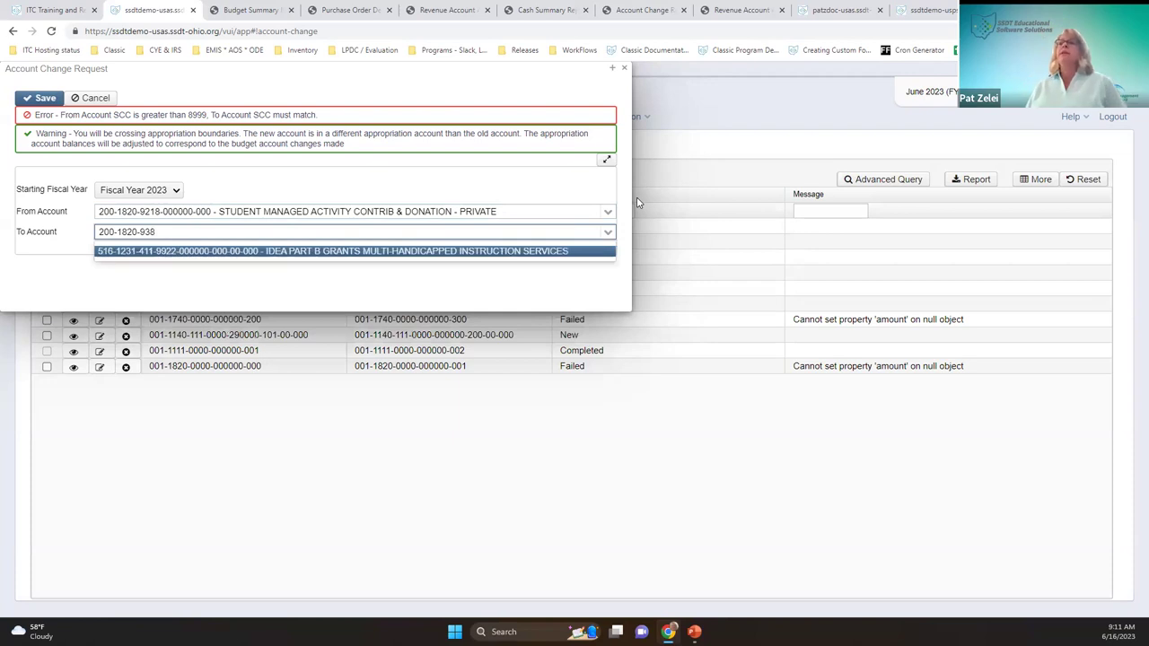
{"action": "key", "text": "BackSpace"}
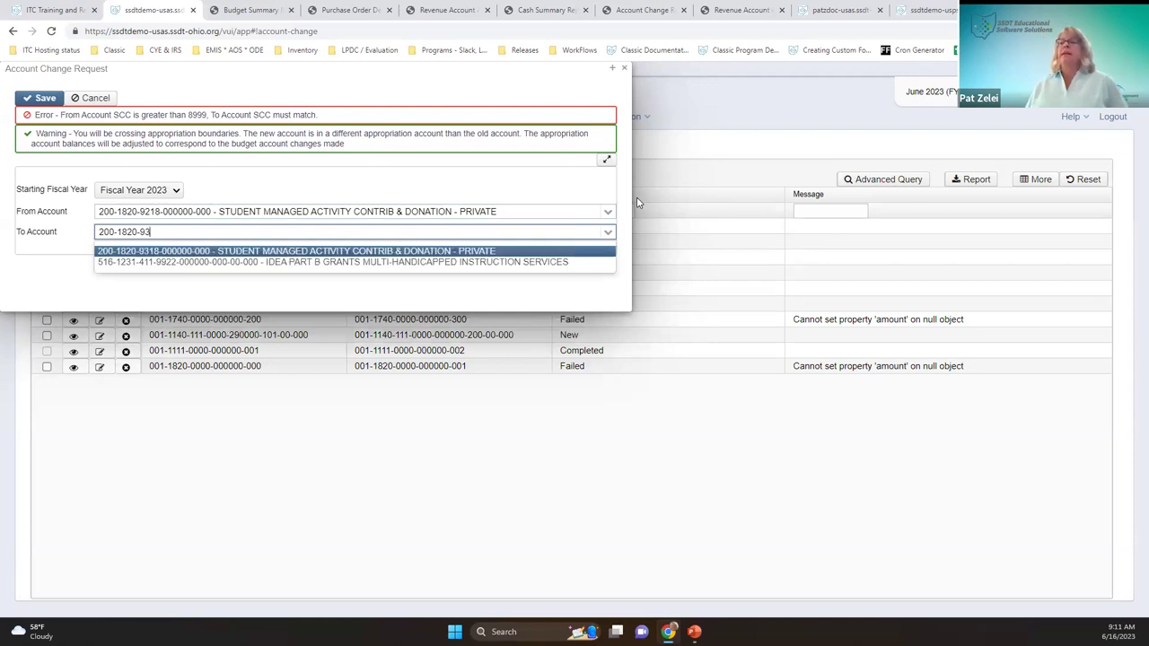
{"action": "key", "text": "Return"}
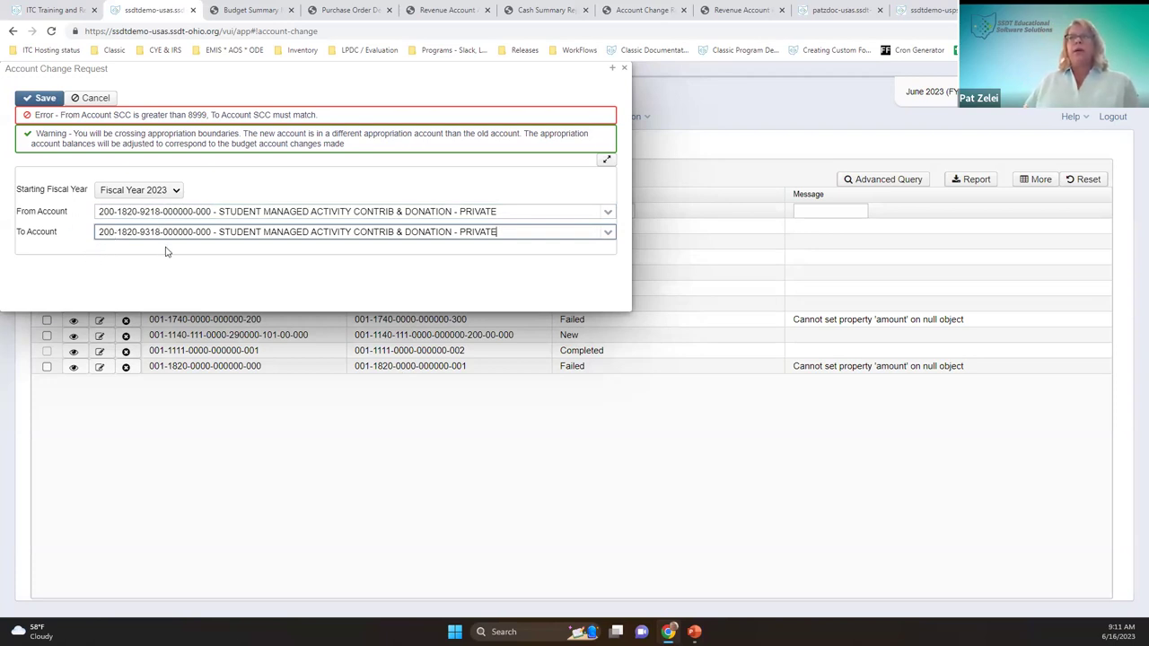
{"action": "left_click", "coordinate": [54, 106]}
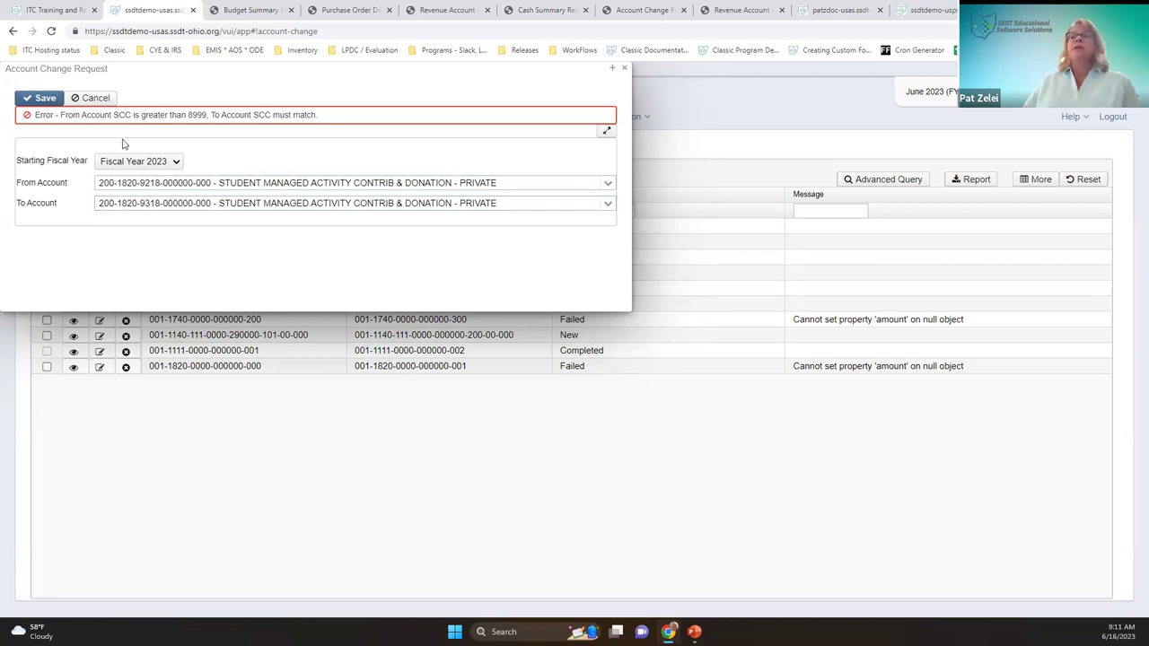
{"action": "left_click", "coordinate": [620, 68]}
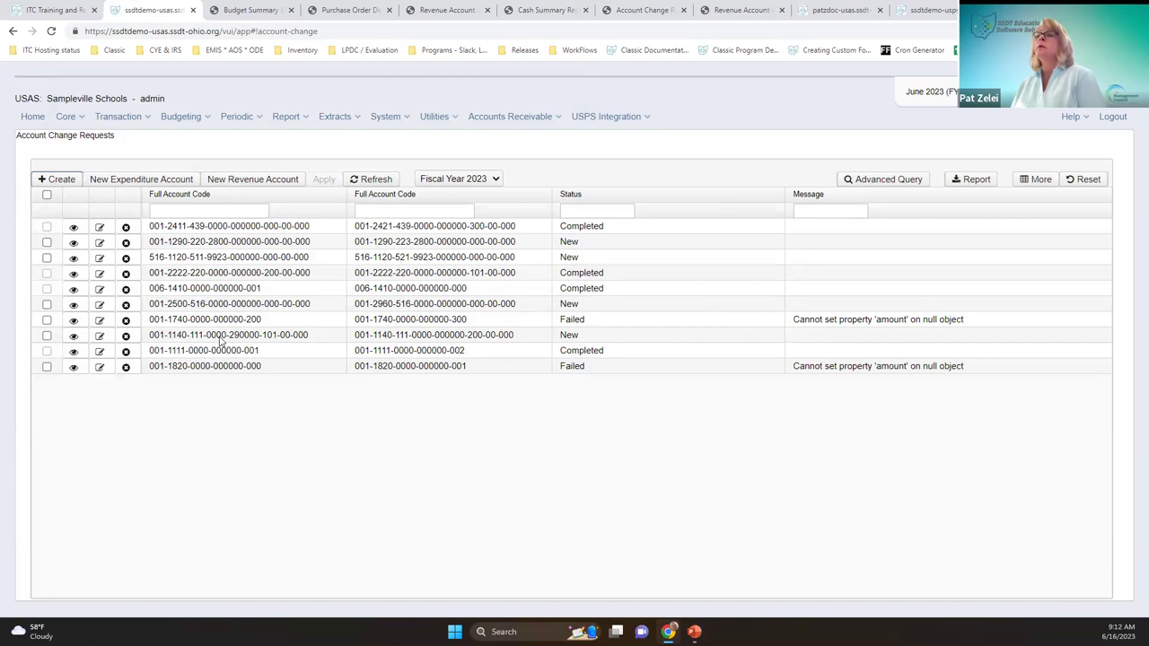
{"action": "left_click", "coordinate": [222, 335]}
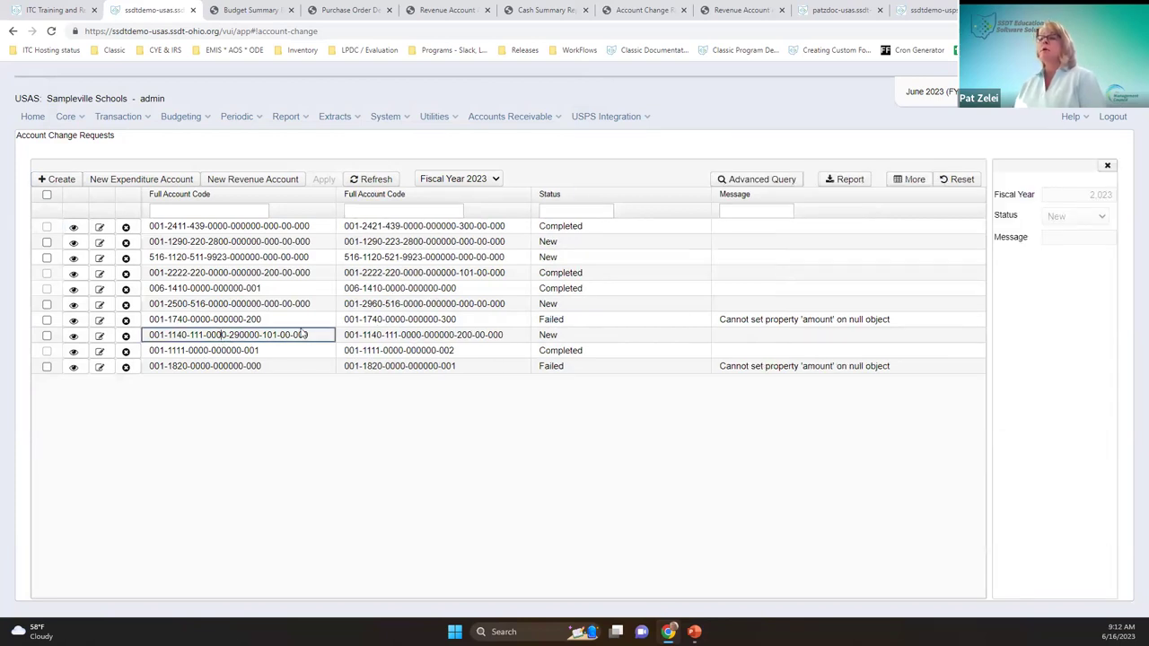
{"action": "left_click", "coordinate": [260, 338]}
{"action": "left_click_drag", "start_coordinate": [263, 341], "coordinate": [233, 343]}
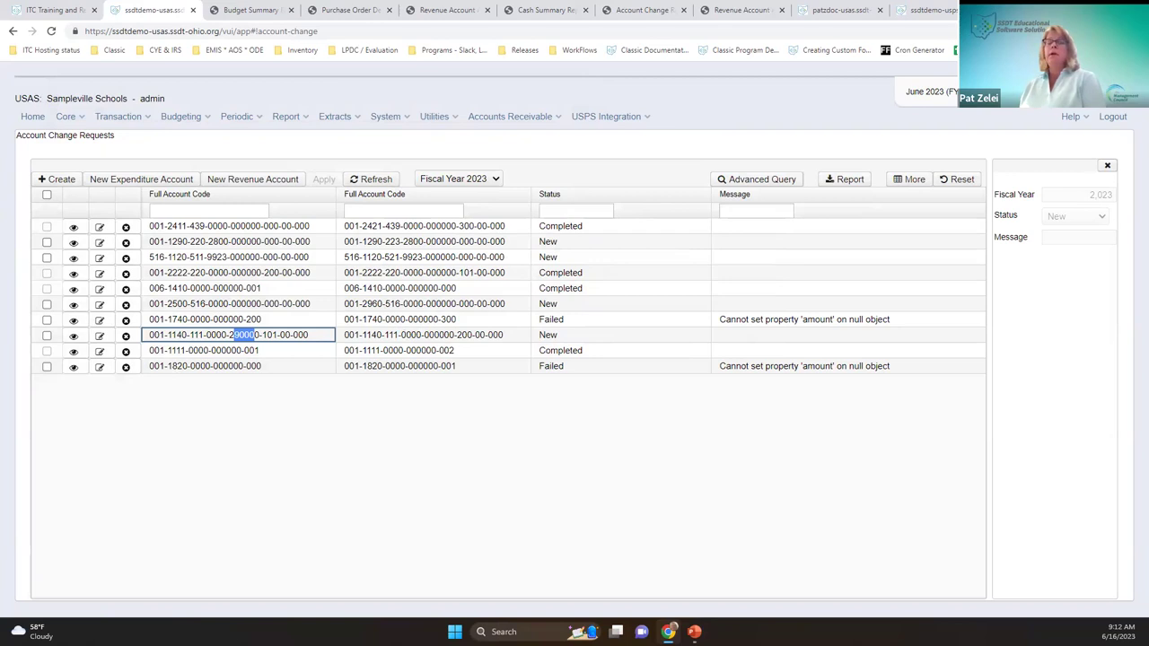
{"action": "left_click", "coordinate": [193, 273]}
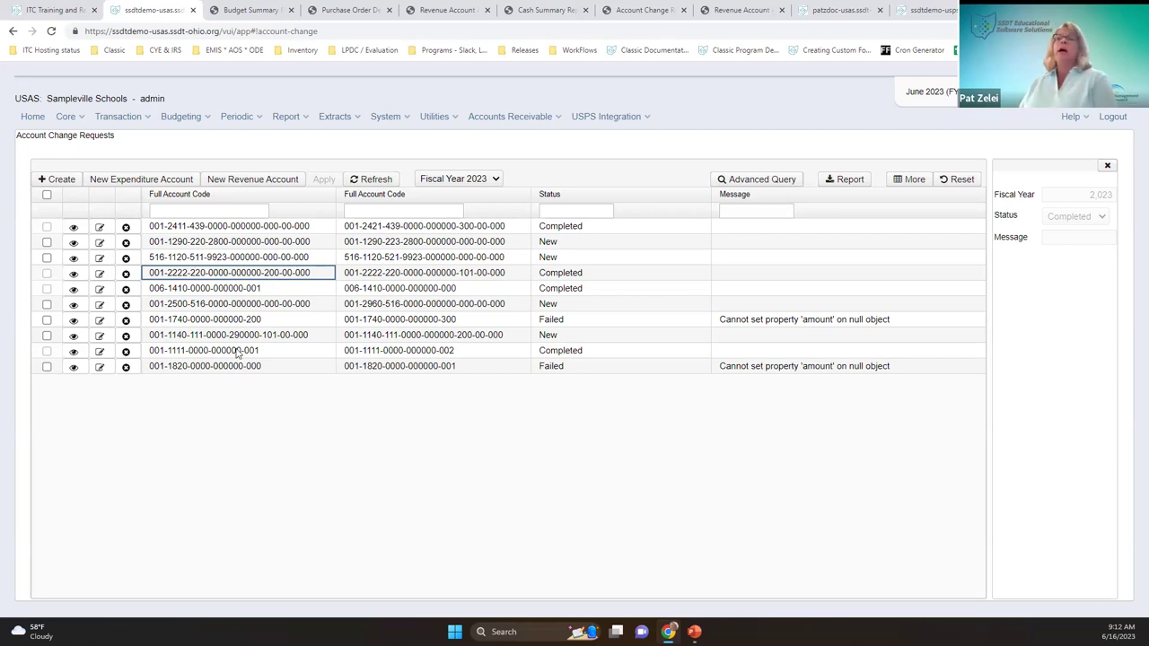
{"action": "left_click", "coordinate": [201, 260]}
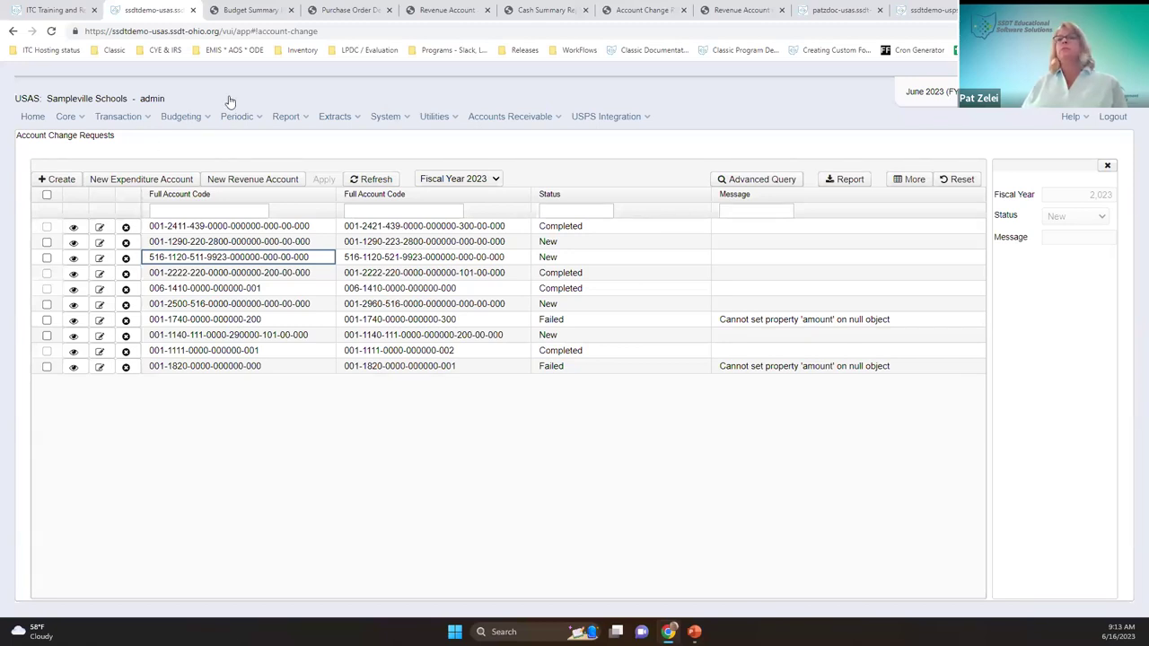
{"action": "left_click", "coordinate": [61, 181]}
{"action": "left_click", "coordinate": [130, 163]}
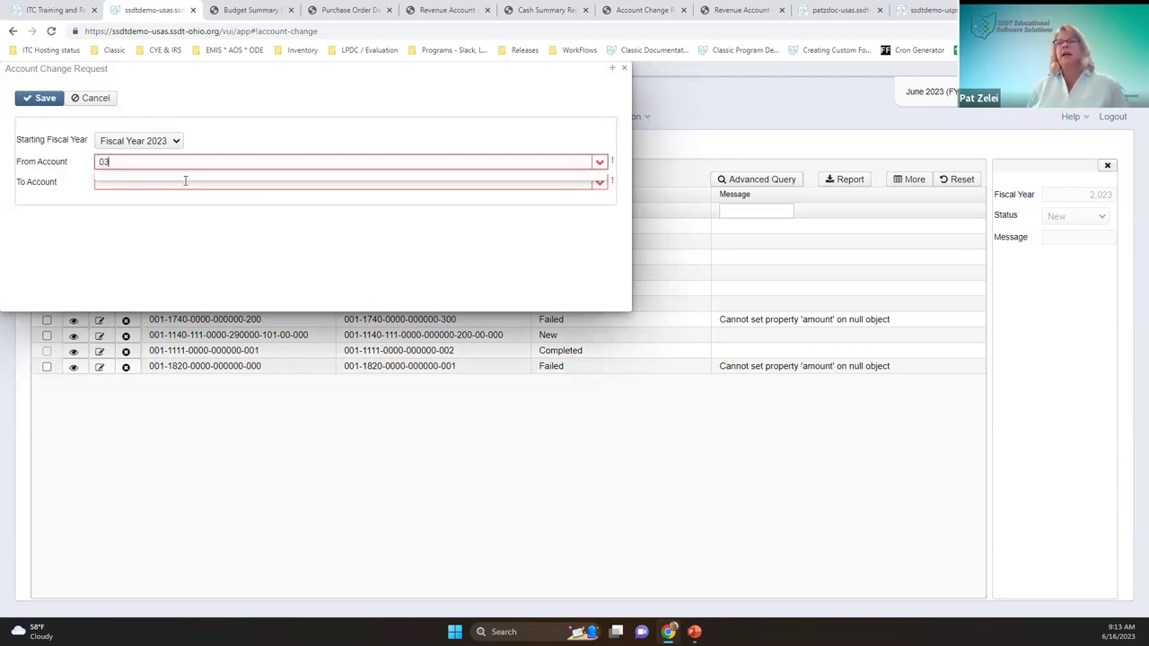
{"action": "type", "text": "/006-"}
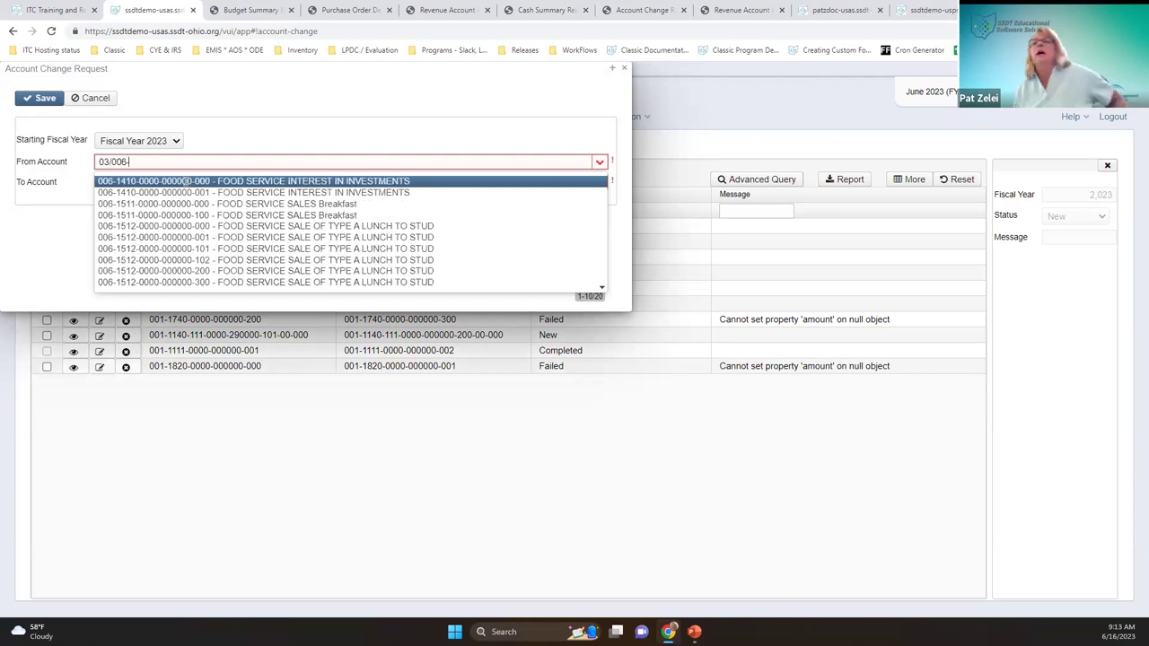
{"action": "key", "text": "BackSpace"}
{"action": "key", "text": "BackSpace"}
{"action": "key", "text": "BackSpace"}
{"action": "key", "text": "BackSpace"}
{"action": "key", "text": "BackSpace"}
{"action": "key", "text": "BackSpace"}
{"action": "type", "text": "516"}
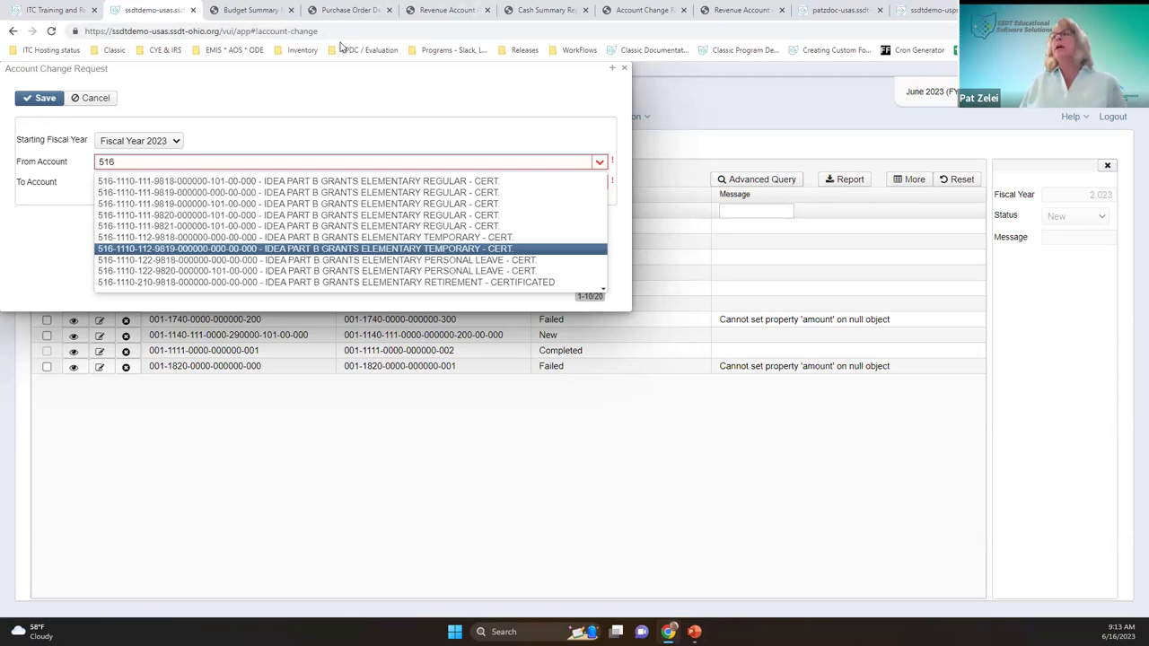
{"action": "left_click", "coordinate": [624, 68]}
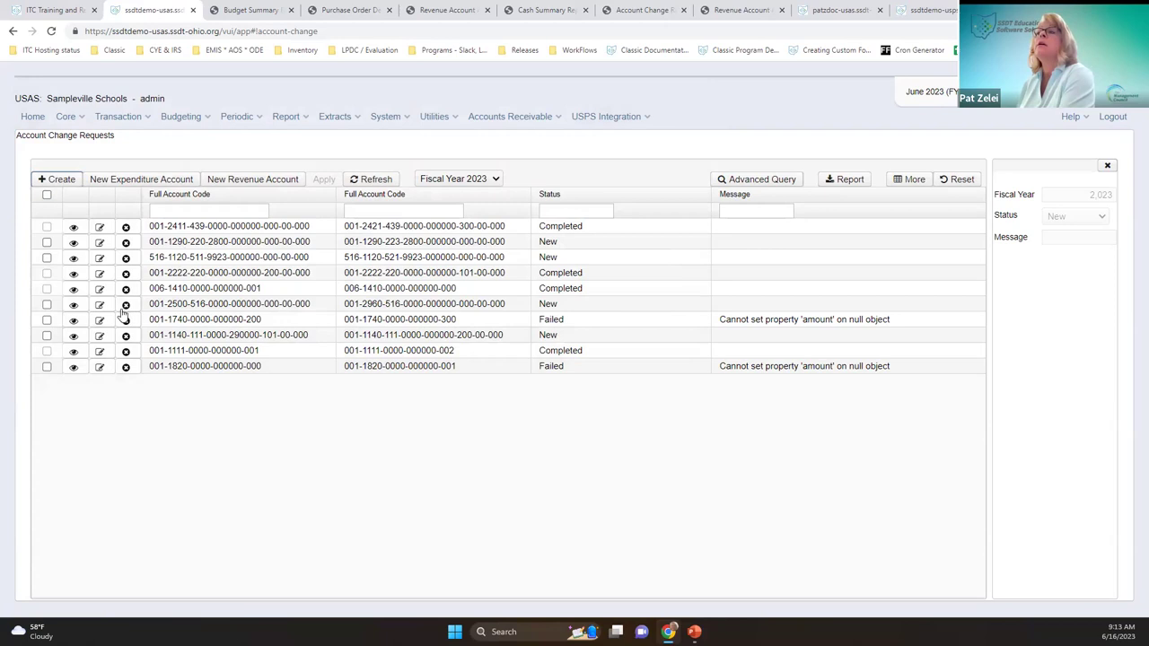
{"action": "left_click", "coordinate": [74, 305]}
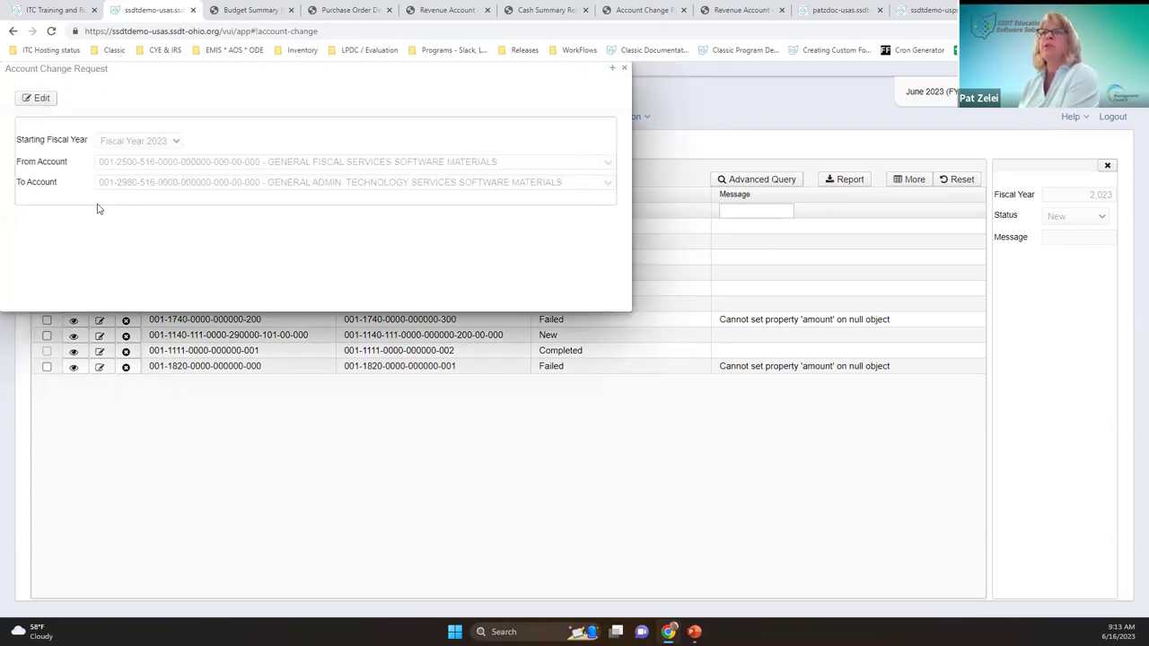
{"action": "left_click", "coordinate": [40, 99]}
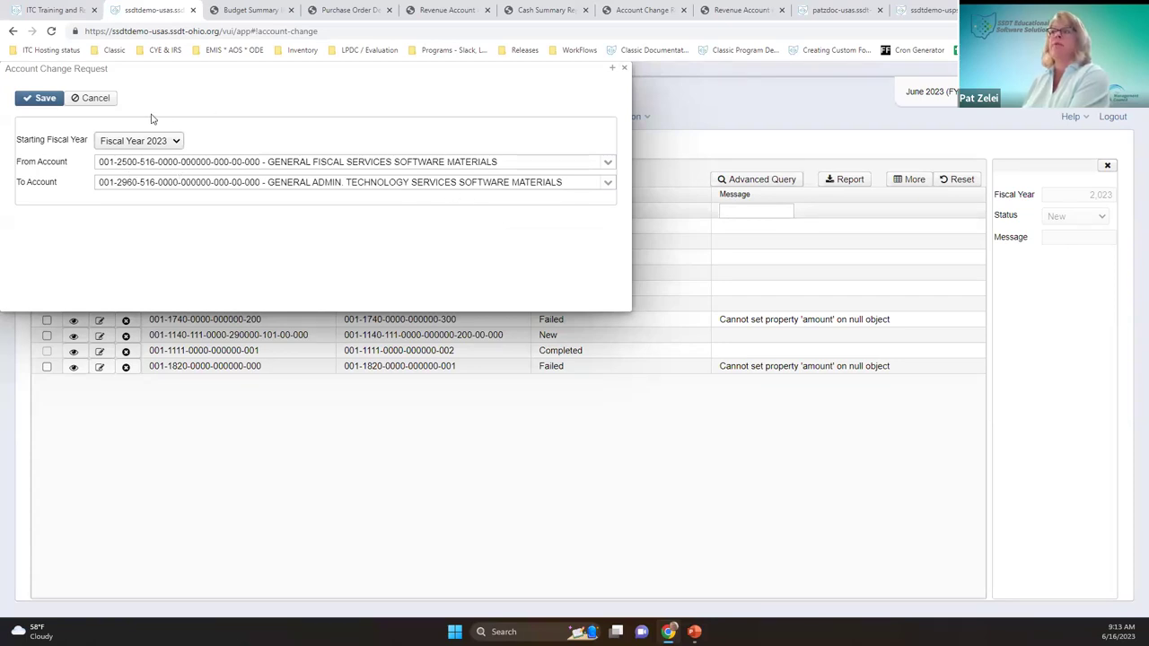
{"action": "left_click", "coordinate": [41, 102]}
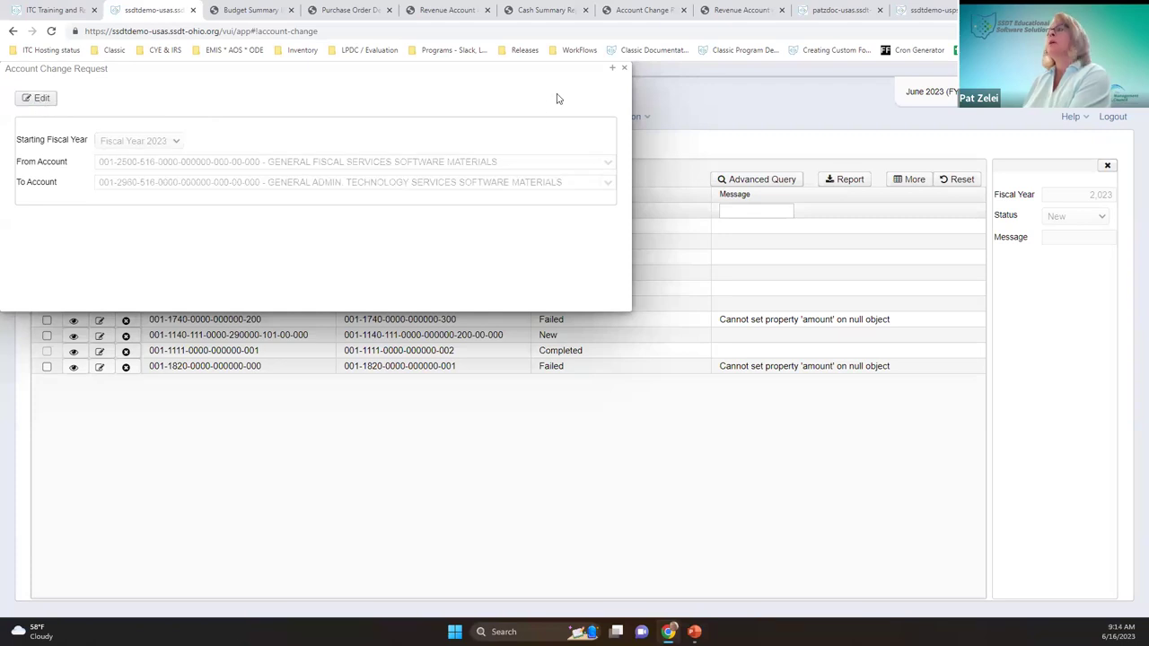
{"action": "left_click", "coordinate": [624, 68]}
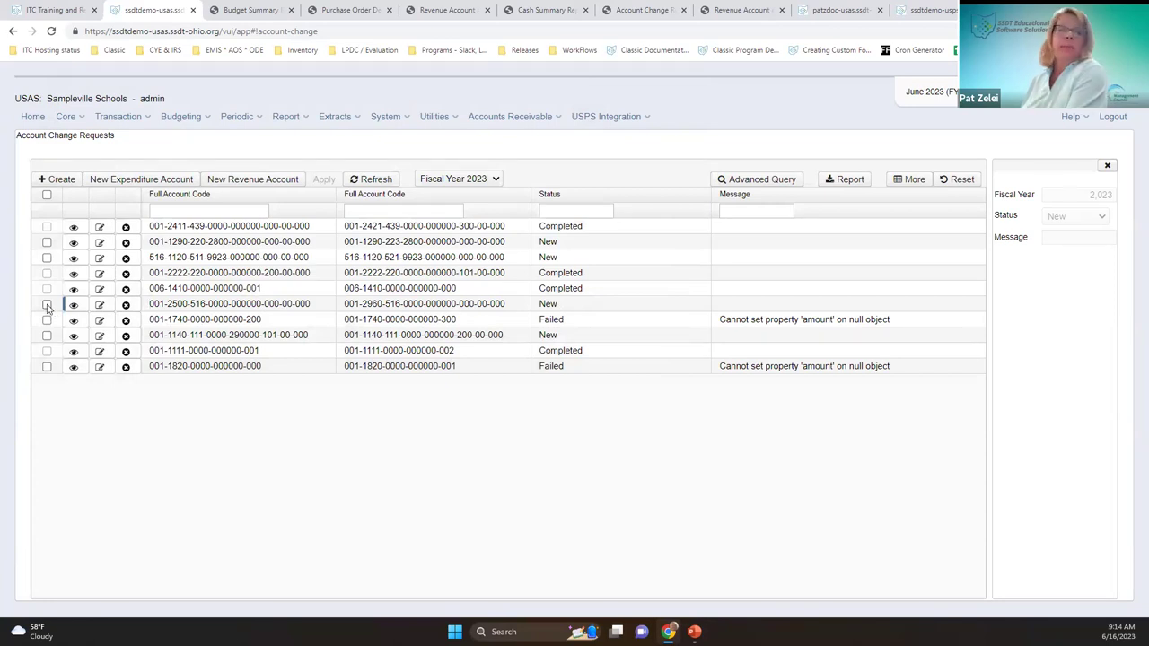
{"action": "left_click", "coordinate": [47, 305]}
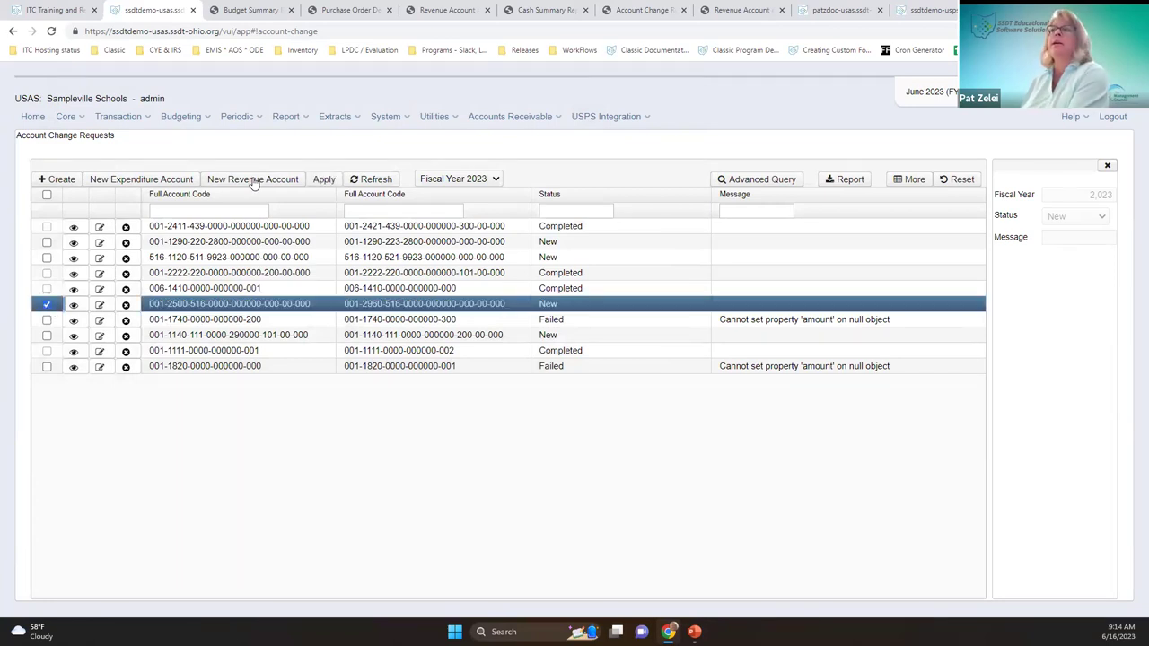
{"action": "left_click", "coordinate": [325, 179]}
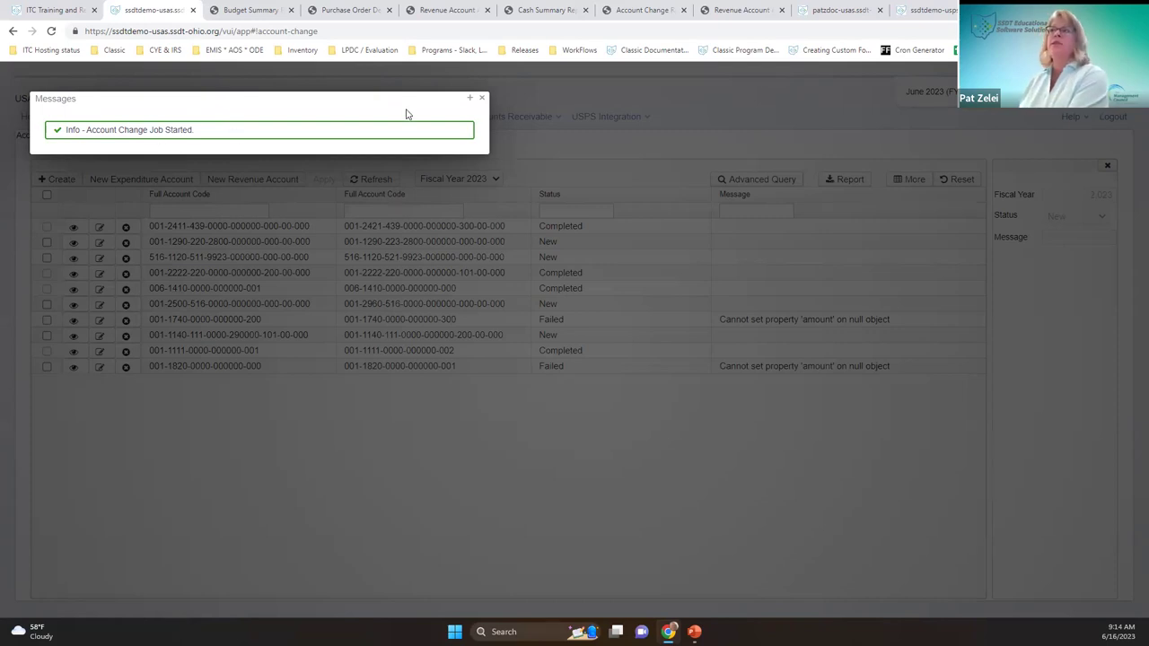
{"action": "left_click", "coordinate": [484, 101]}
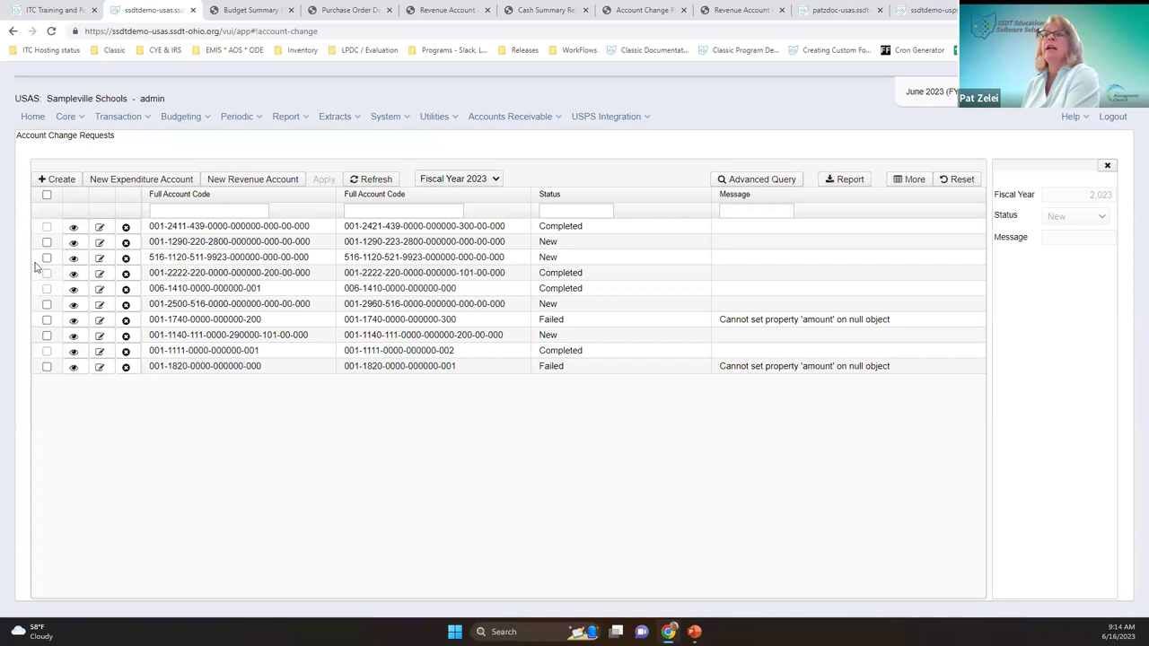
{"action": "left_click", "coordinate": [46, 258]}
{"action": "left_click", "coordinate": [327, 179]}
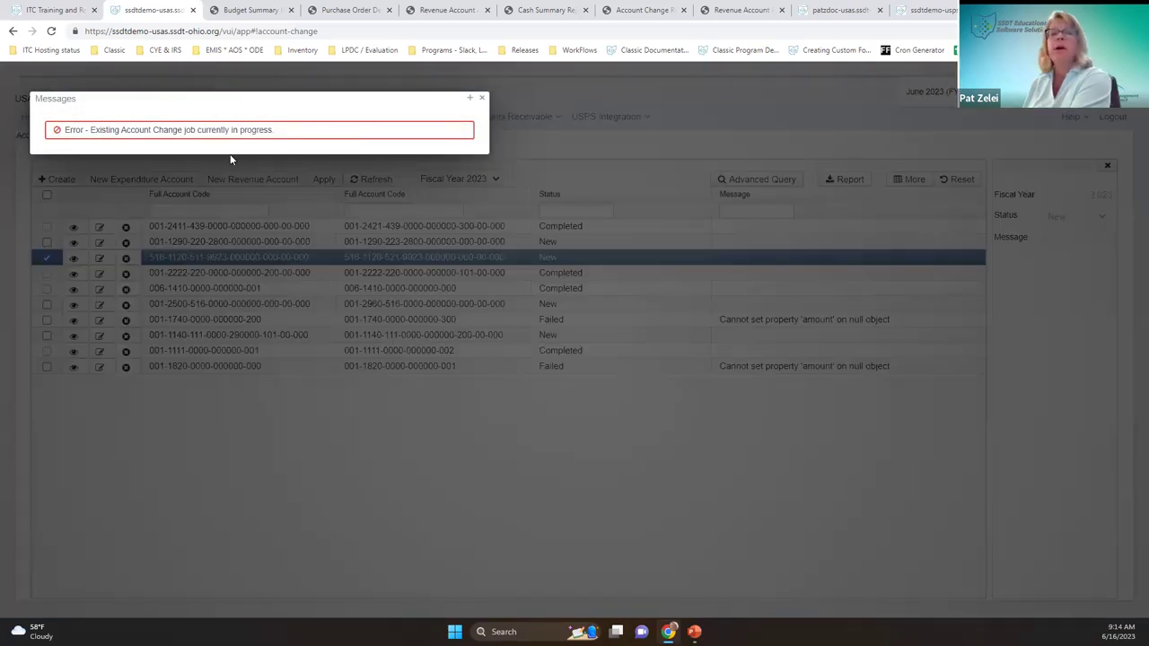
{"action": "left_click", "coordinate": [482, 98]}
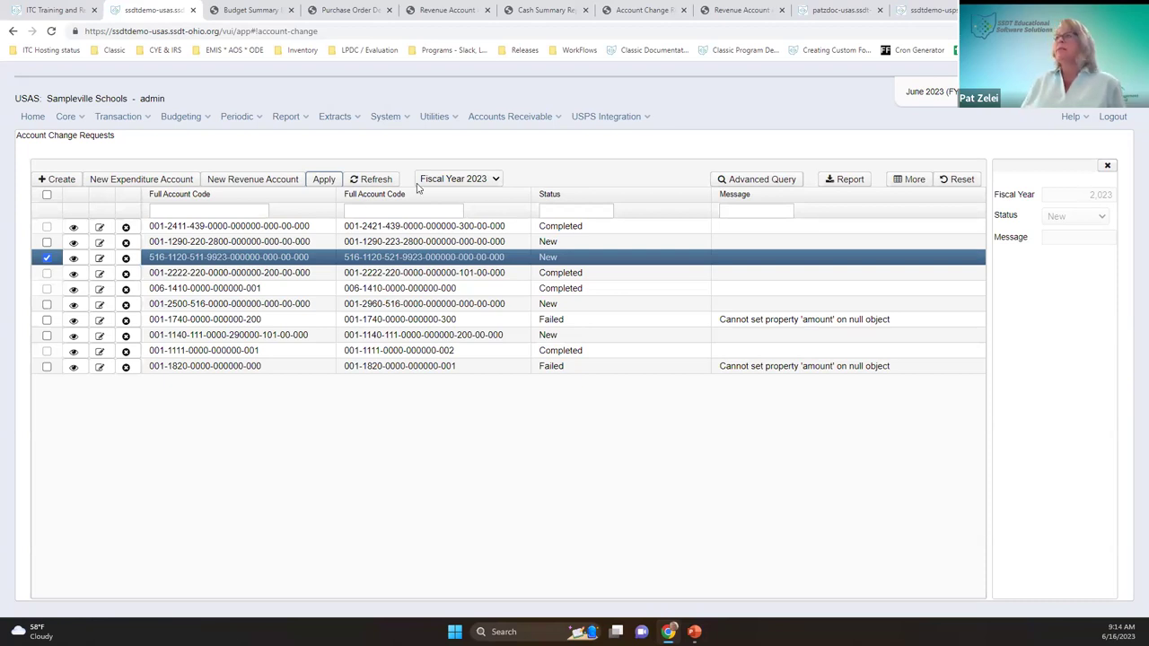
{"action": "left_click", "coordinate": [377, 182]}
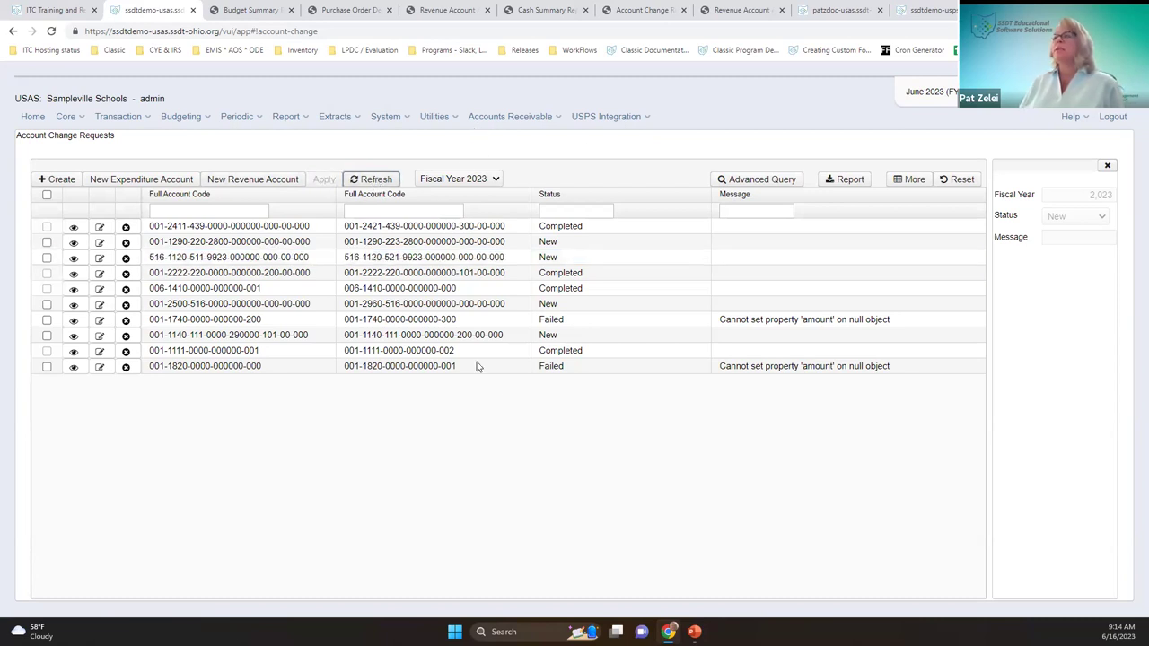
{"action": "left_click", "coordinate": [372, 179]}
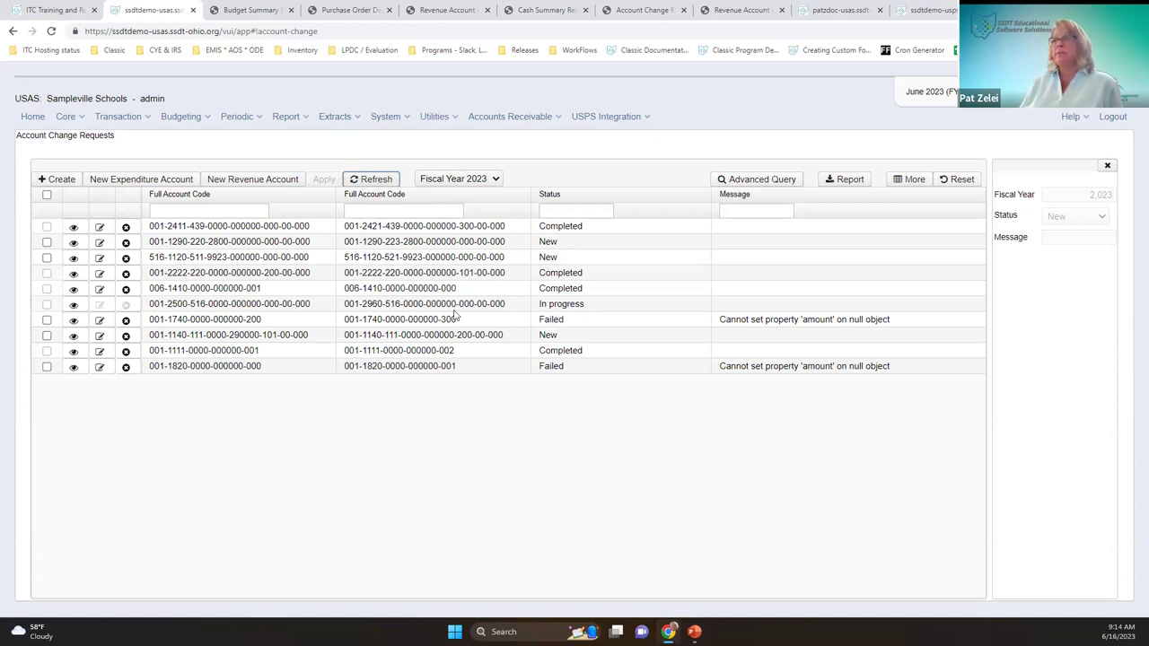
{"action": "left_click", "coordinate": [437, 118]}
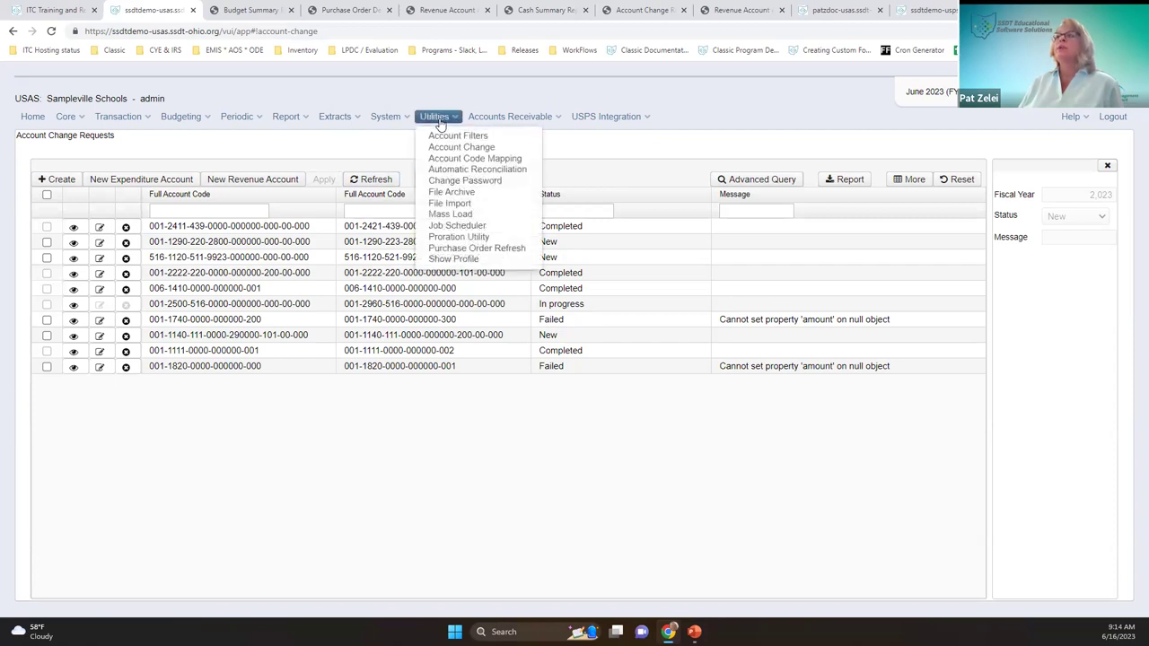
Open the Job Scheduler and point out the running account change job
{"action": "left_click", "coordinate": [483, 227]}
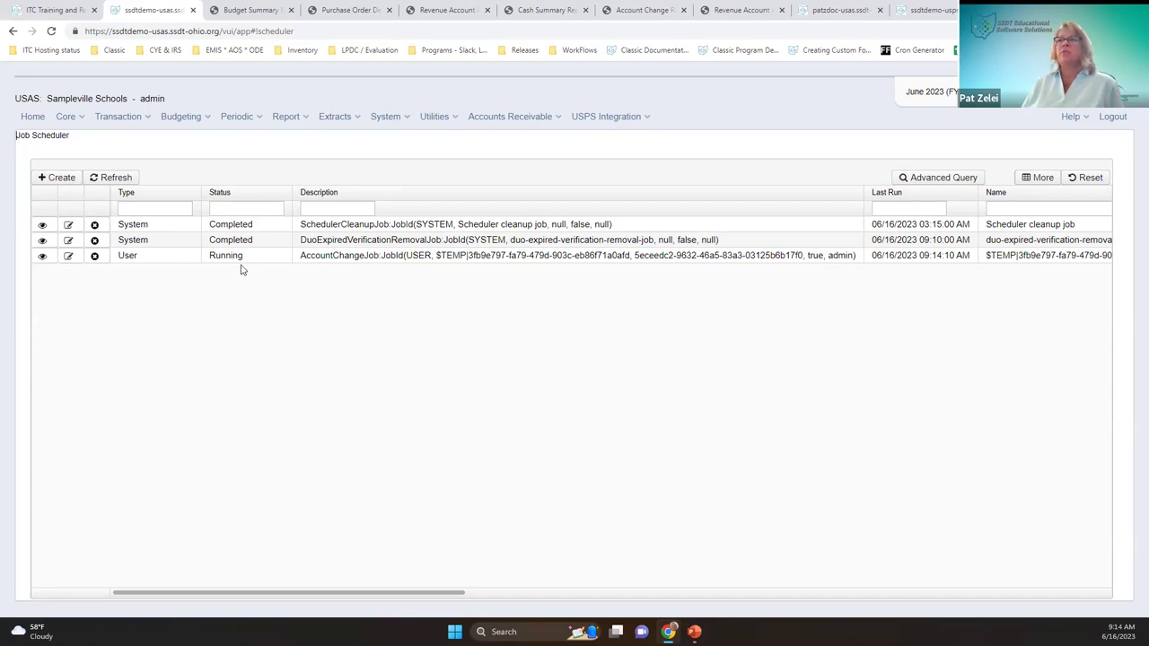
{"action": "left_click_drag", "start_coordinate": [351, 282], "coordinate": [300, 257]}
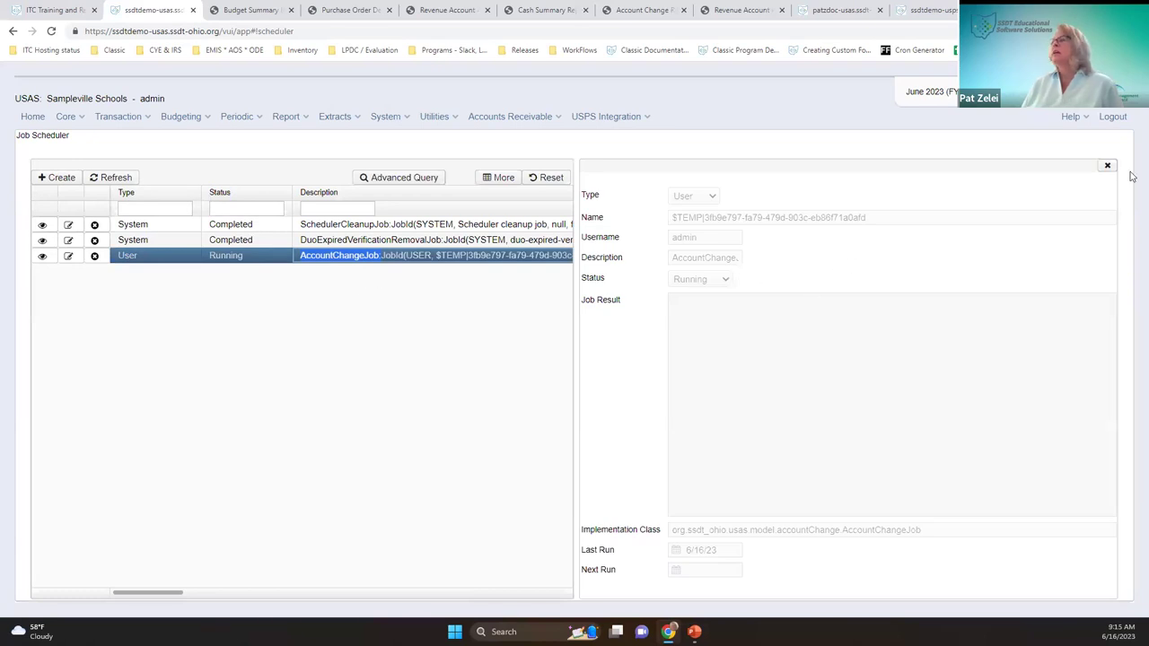
{"action": "left_click", "coordinate": [1108, 166]}
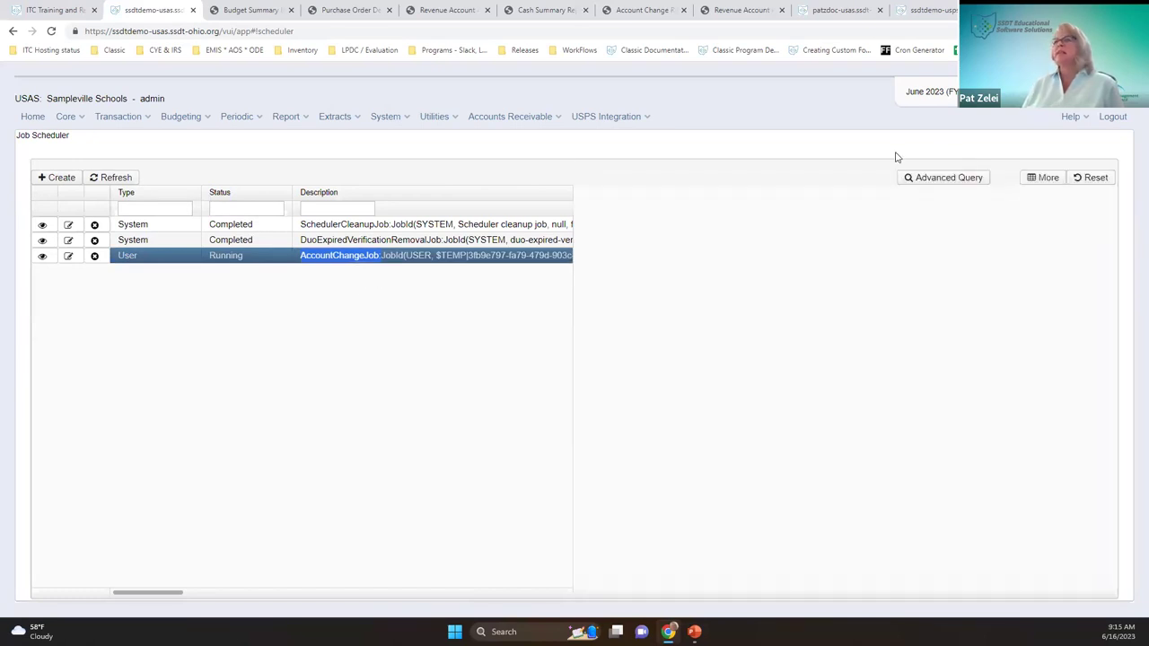
{"action": "left_click", "coordinate": [366, 207]}
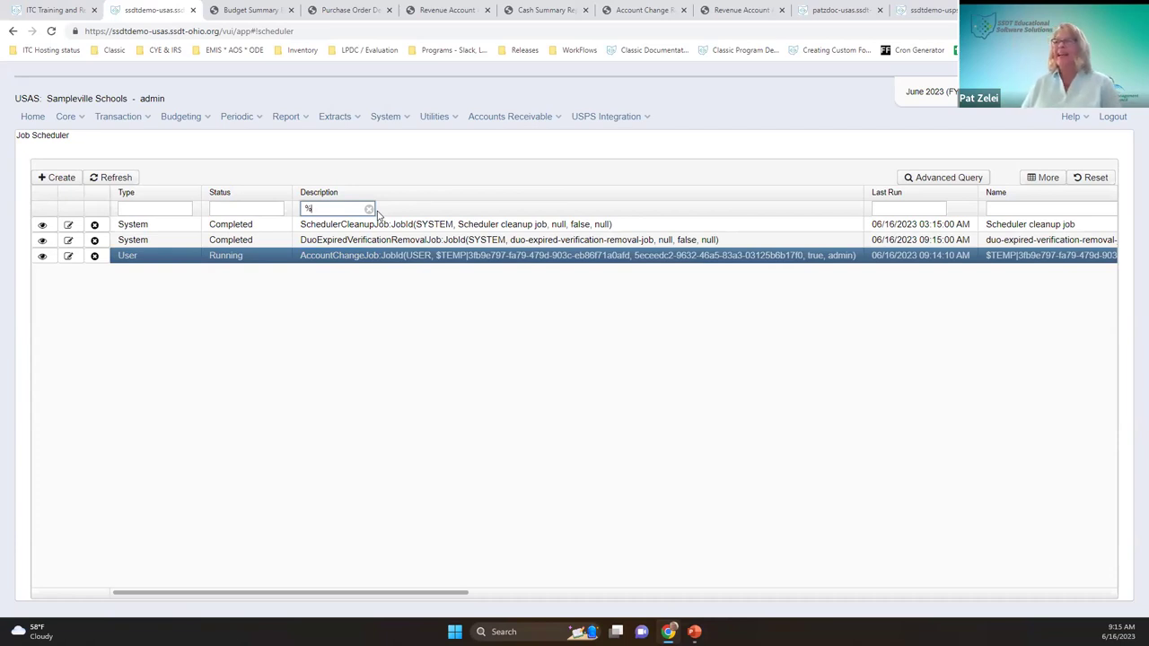
Clear the 'change%' description filter and refresh until the AccountChangeJob has finished
{"action": "type", "text": "change"}
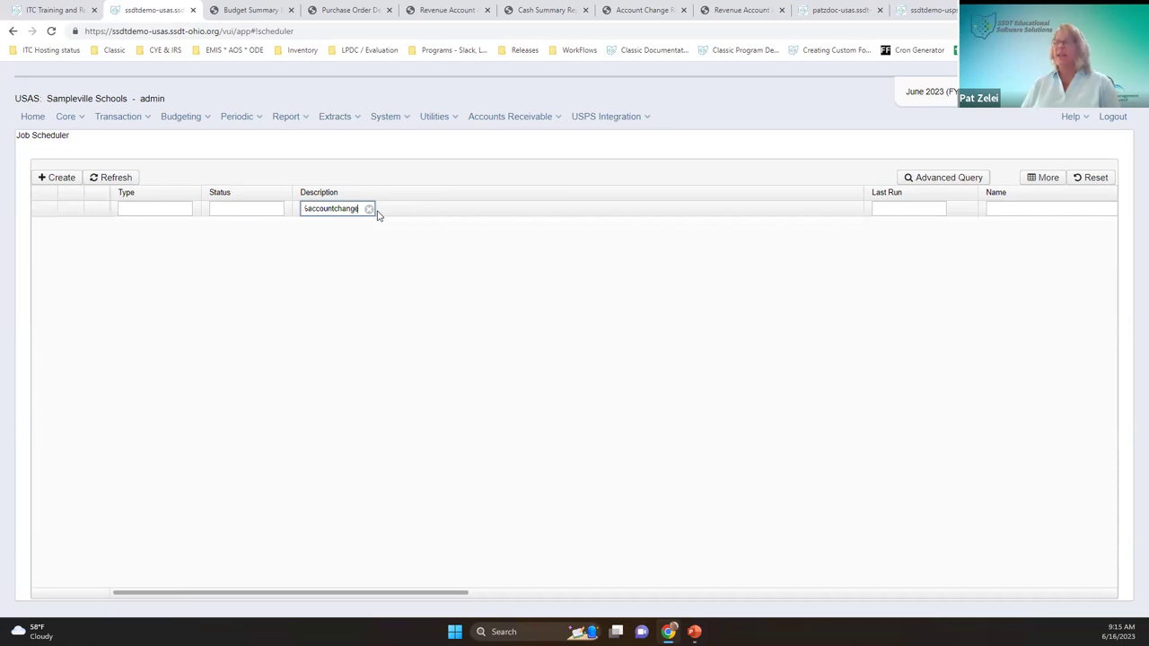
{"action": "type", "text": "%"}
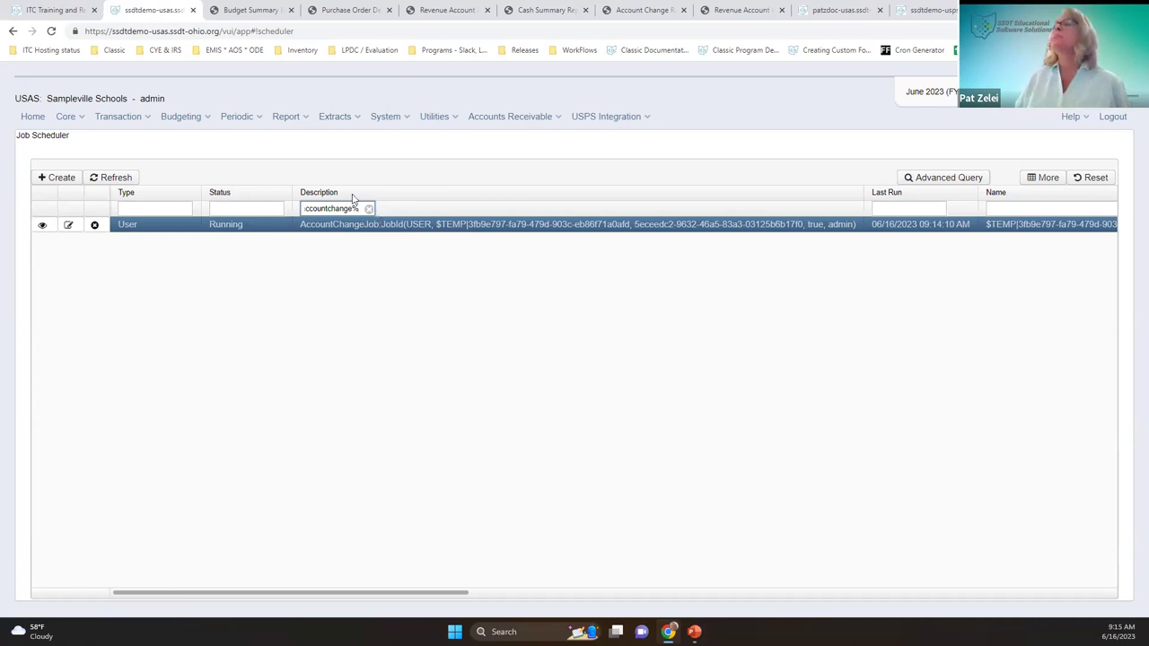
{"action": "left_click", "coordinate": [368, 208]}
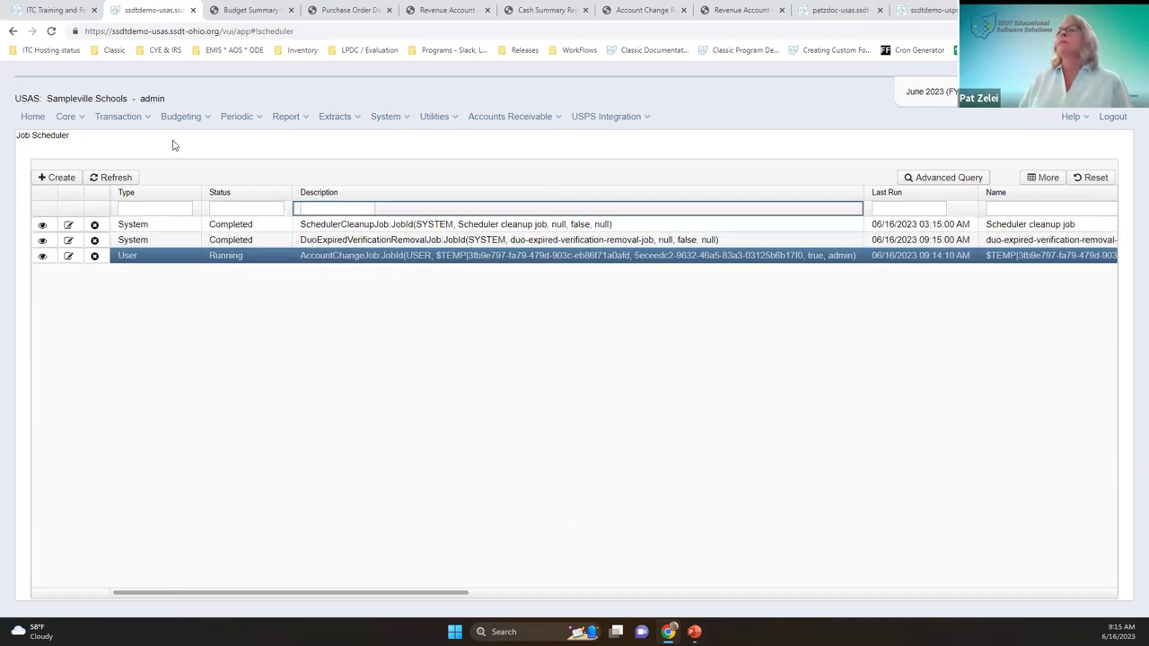
{"action": "left_click", "coordinate": [112, 180]}
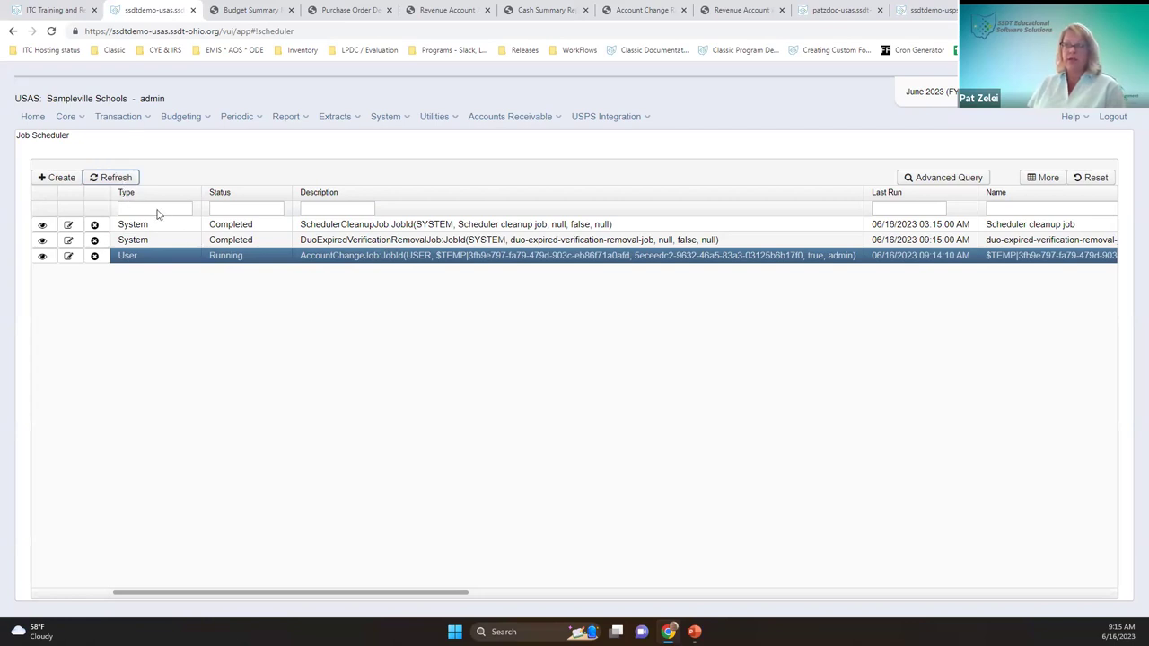
{"action": "left_click", "coordinate": [122, 179]}
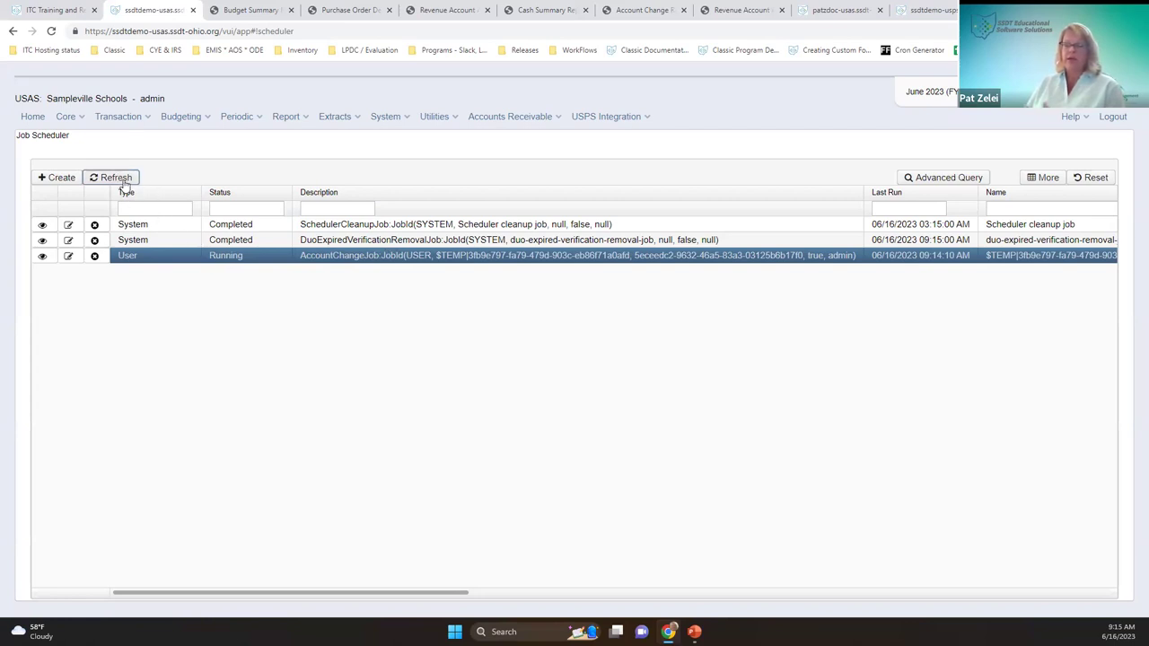
{"action": "left_click", "coordinate": [436, 118]}
Switch to the Sample (Demo) Schools site and log back in after the session expired
{"action": "left_click", "coordinate": [467, 146]}
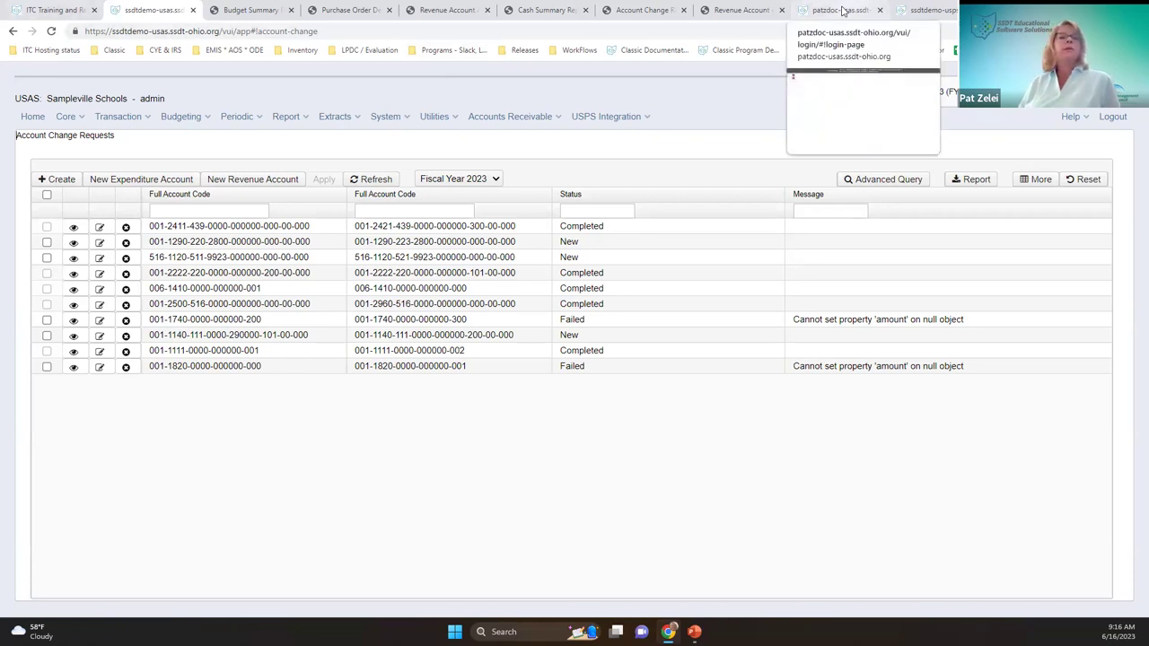
{"action": "left_click", "coordinate": [842, 11]}
{"action": "left_click", "coordinate": [41, 145]}
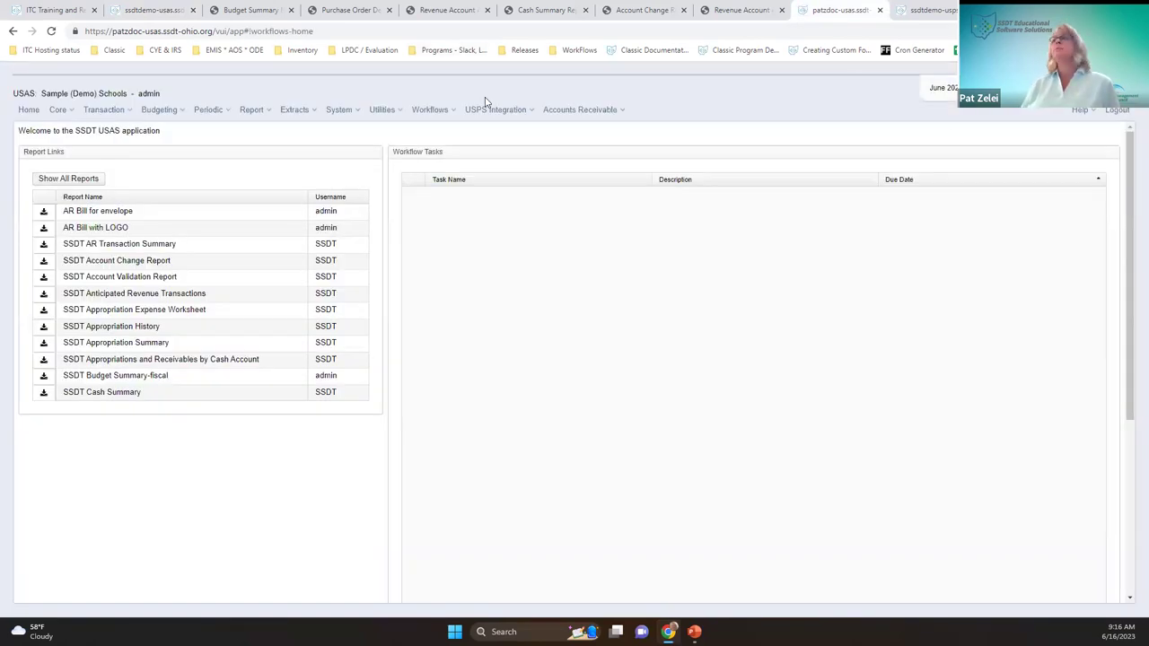
Review Core > Posting Periods with June 2023 current, then return to Account Change requests
{"action": "left_click", "coordinate": [58, 110]}
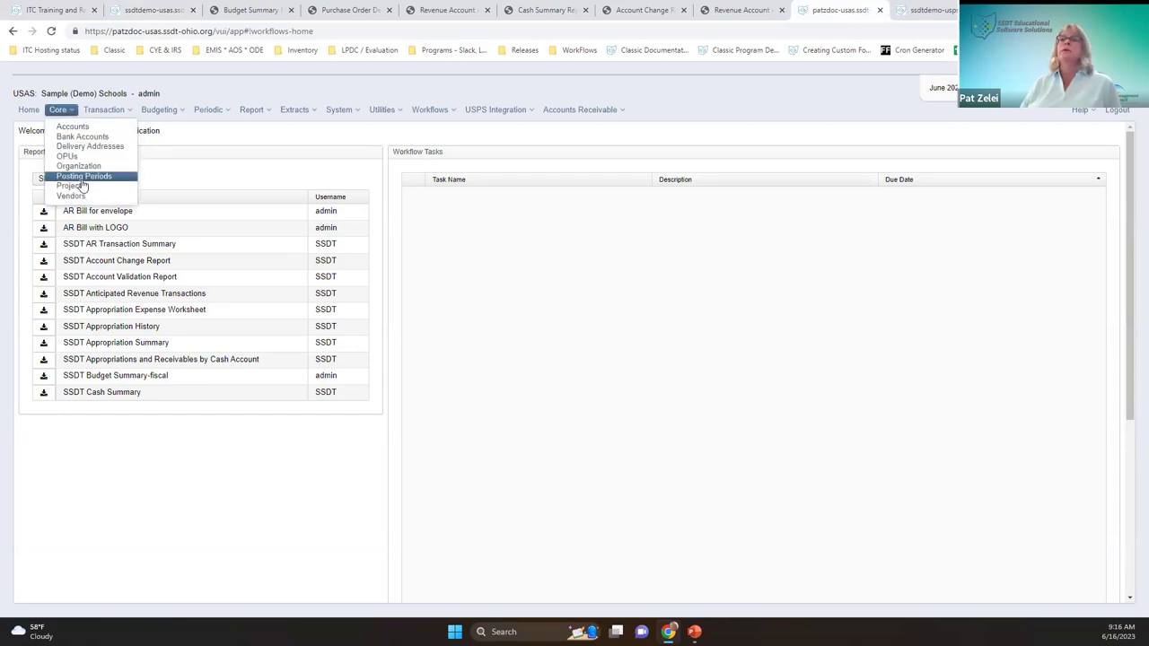
{"action": "left_click", "coordinate": [81, 180]}
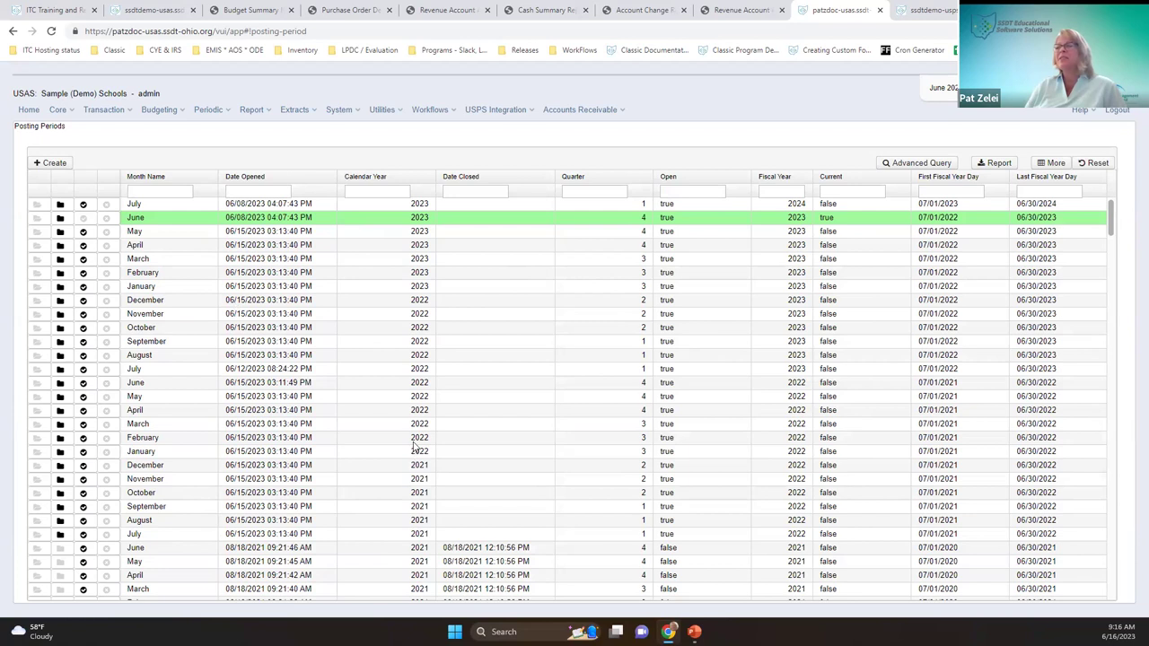
{"action": "right_click", "coordinate": [389, 109]}
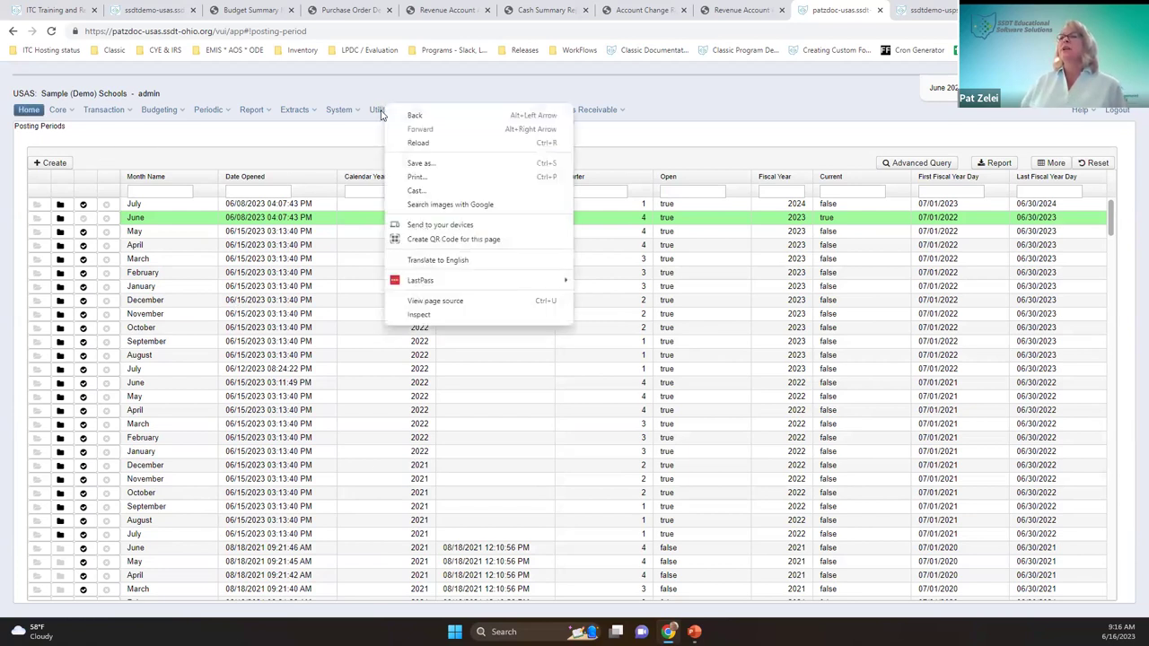
{"action": "left_click", "coordinate": [386, 110]}
{"action": "left_click", "coordinate": [382, 147]}
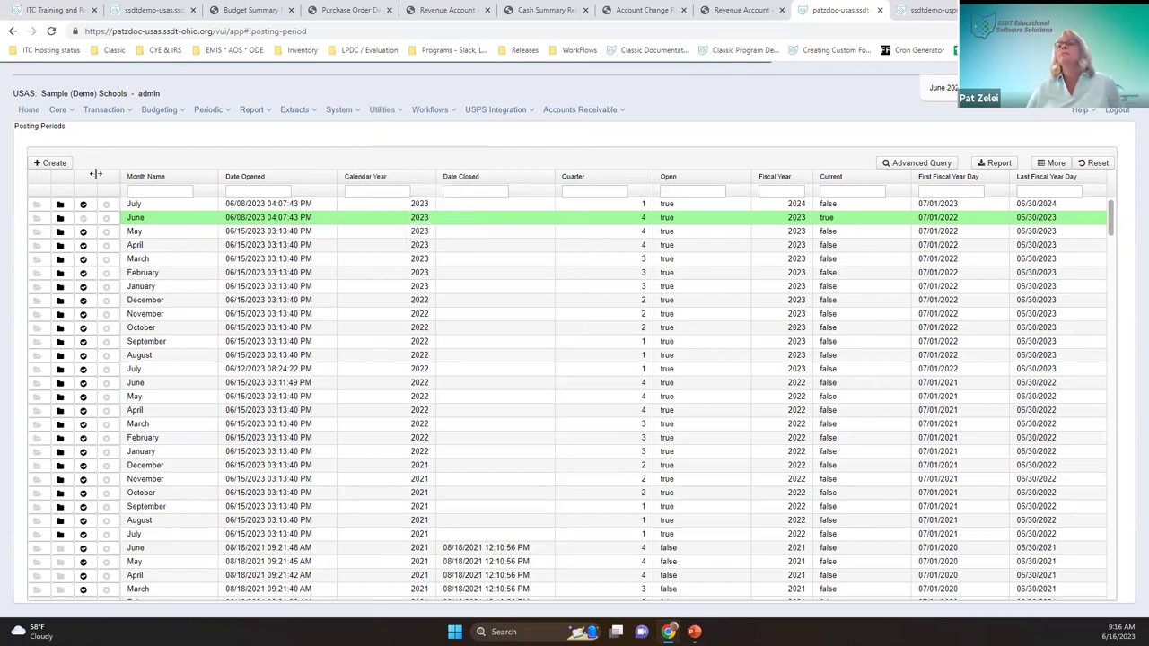
{"action": "left_click", "coordinate": [45, 167]}
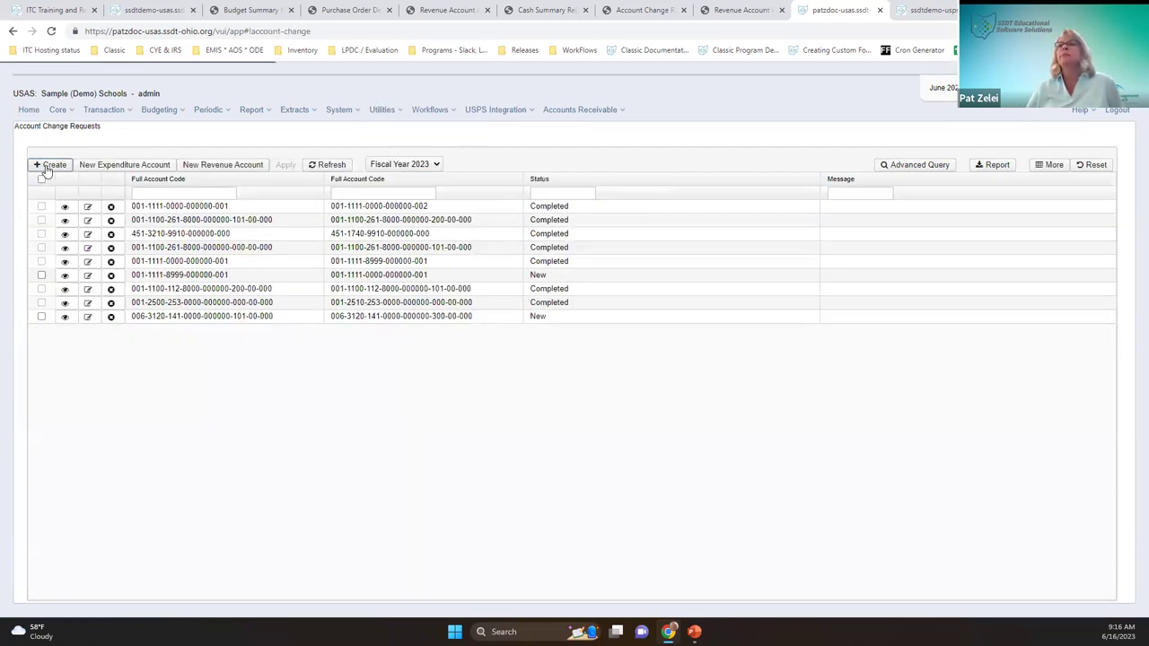
{"action": "left_click", "coordinate": [146, 150]}
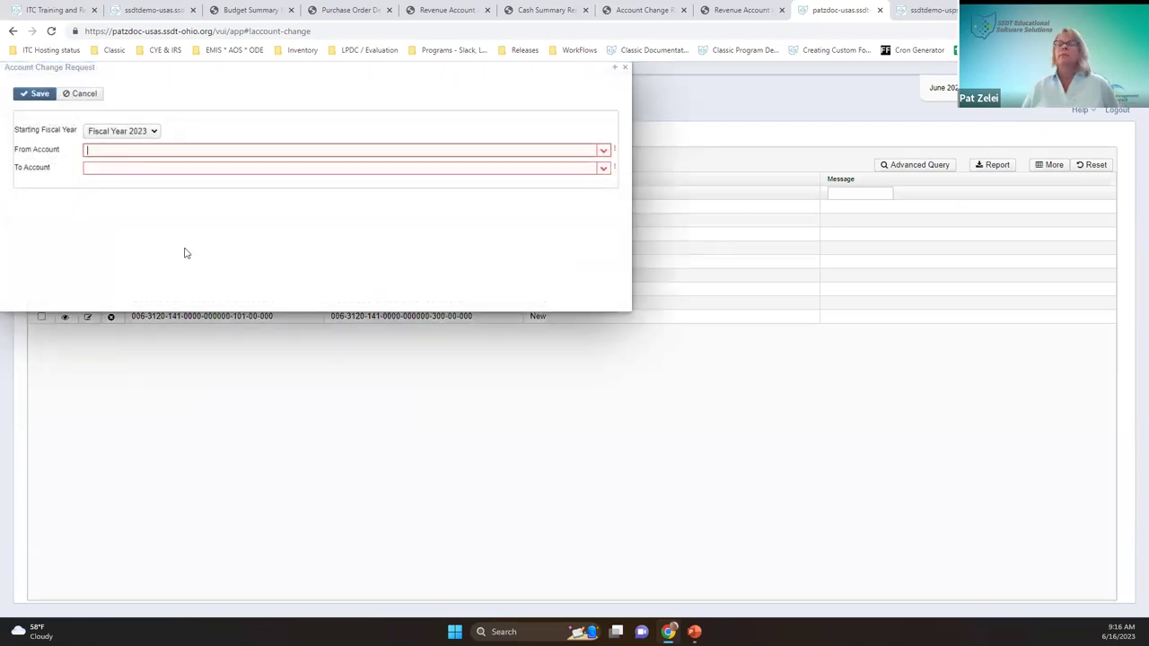
{"action": "type", "text": "006-31"}
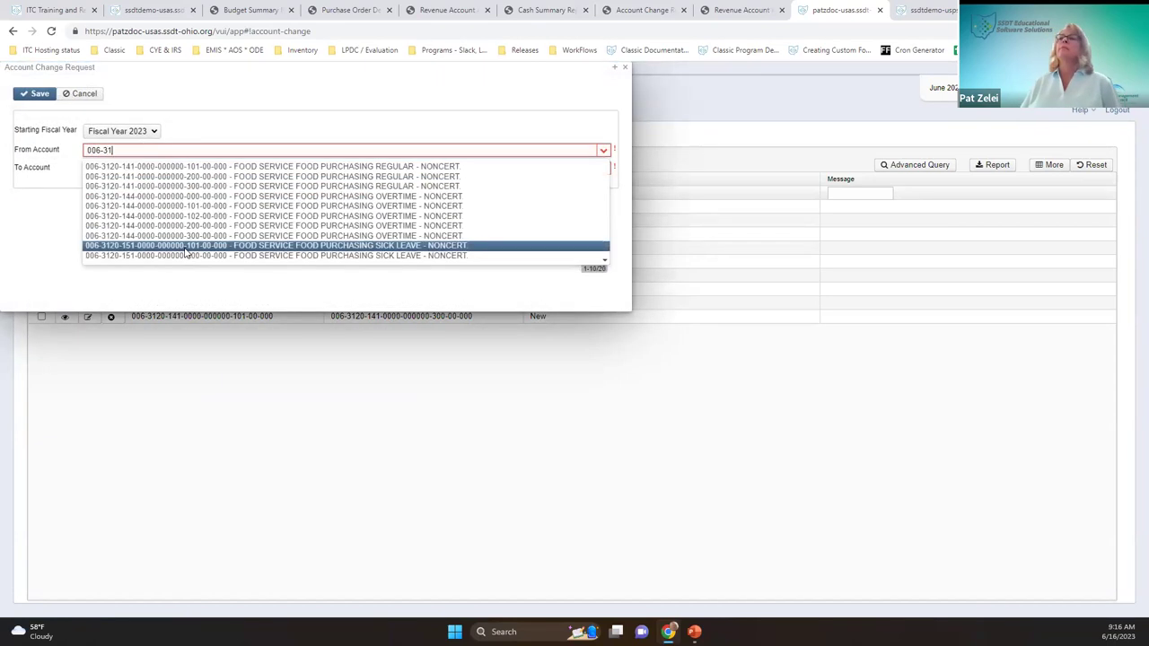
{"action": "type", "text": "20-141-"}
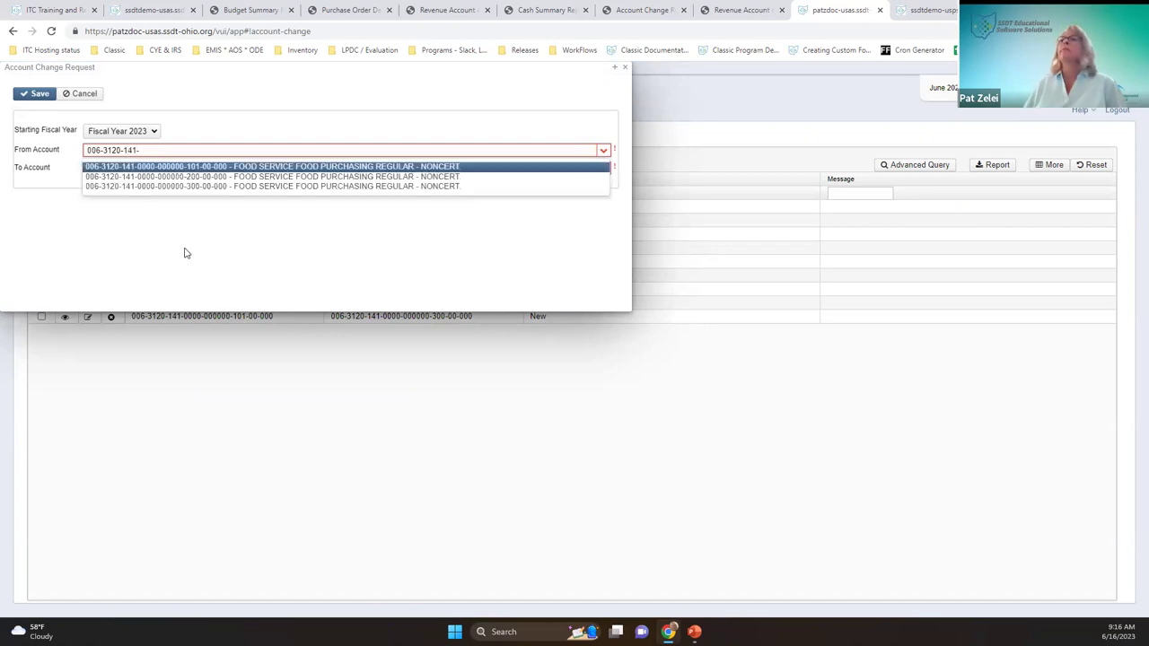
{"action": "key", "text": "Tab"}
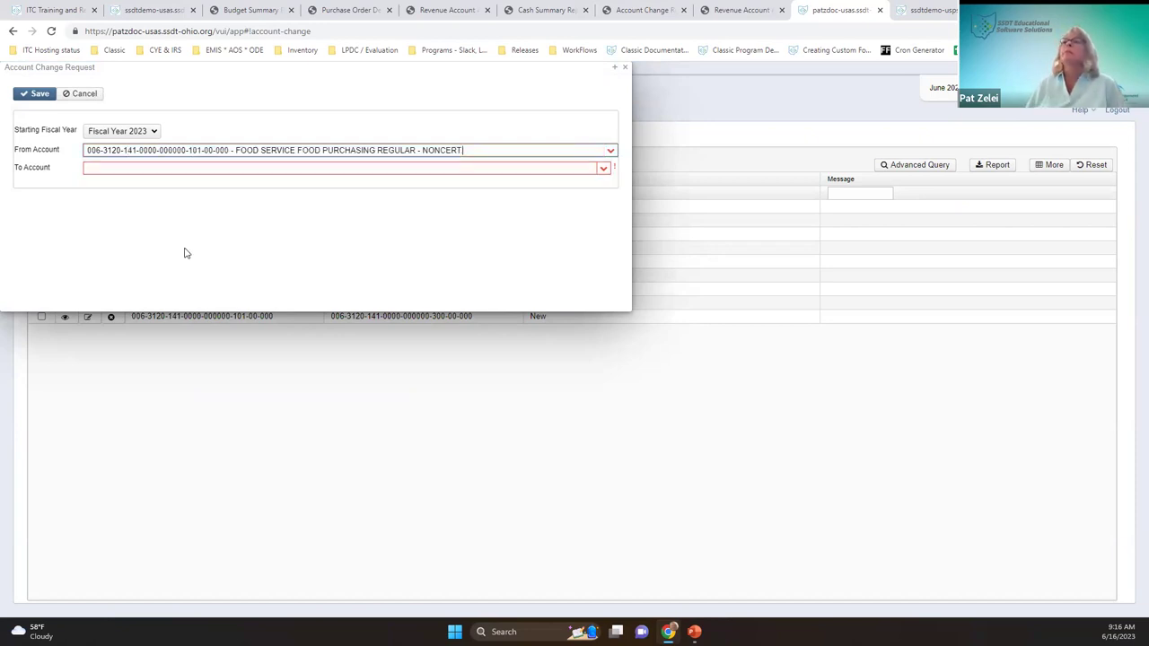
{"action": "type", "text": "006-312"}
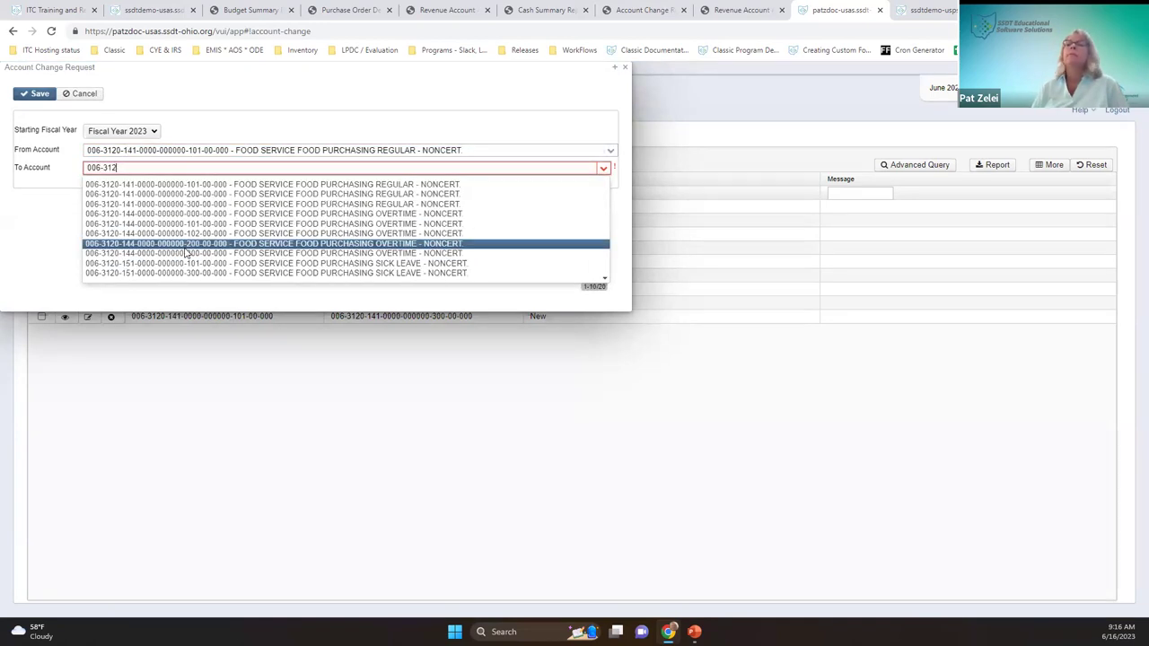
{"action": "type", "text": "0"}
{"action": "left_click", "coordinate": [184, 246]}
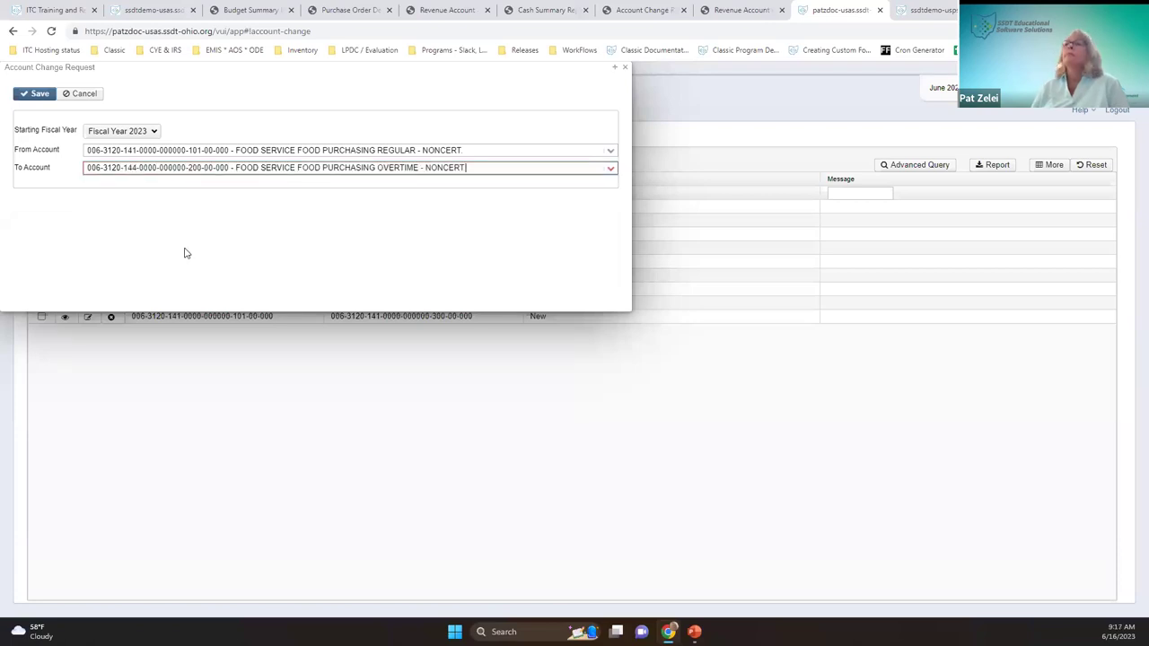
{"action": "left_click", "coordinate": [38, 95]}
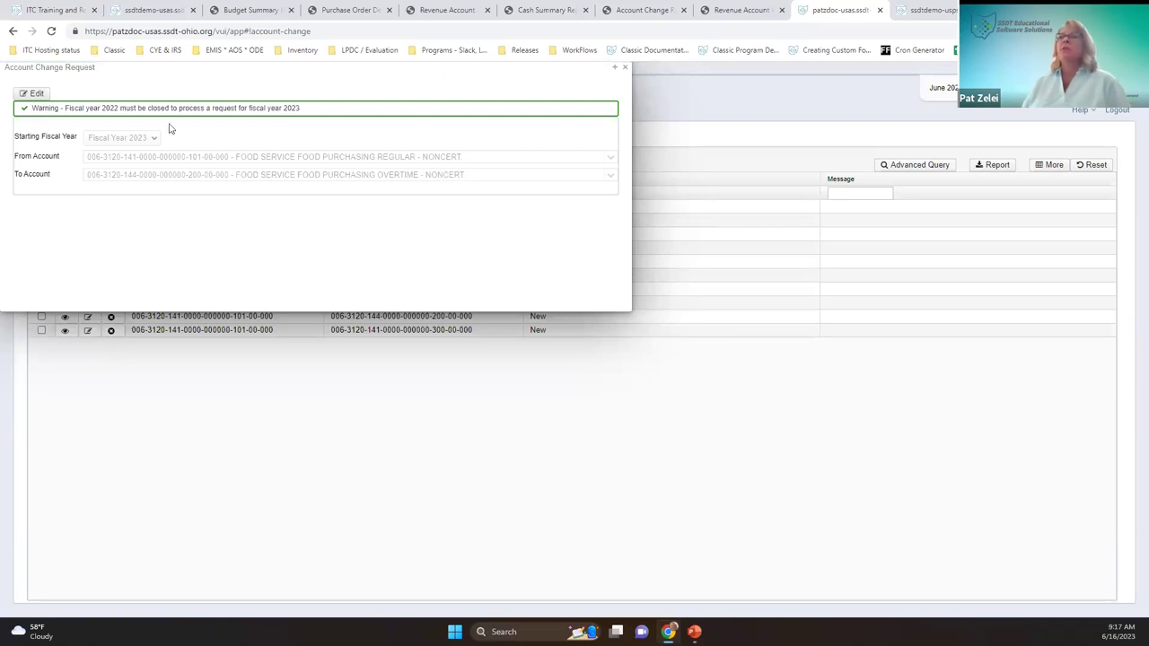
Point out the warning that fiscal year 2022 must be closed first, then close the form
{"action": "left_click_drag", "start_coordinate": [624, 314], "coordinate": [710, 351]}
{"action": "right_click", "coordinate": [710, 351]}
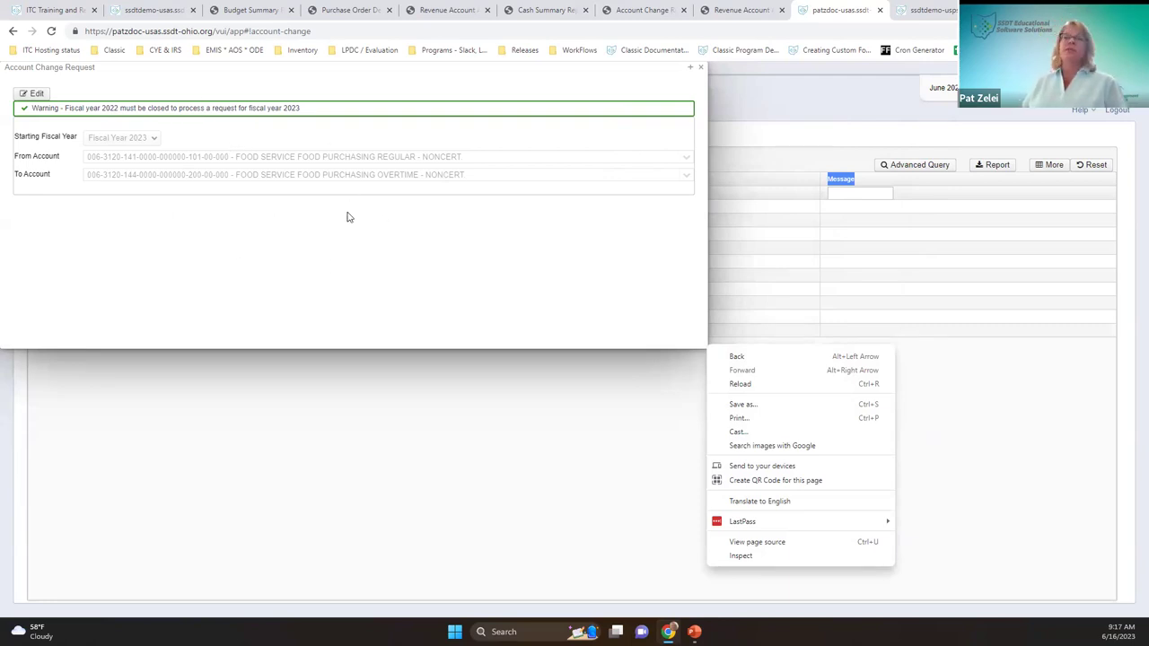
{"action": "left_click", "coordinate": [690, 67]}
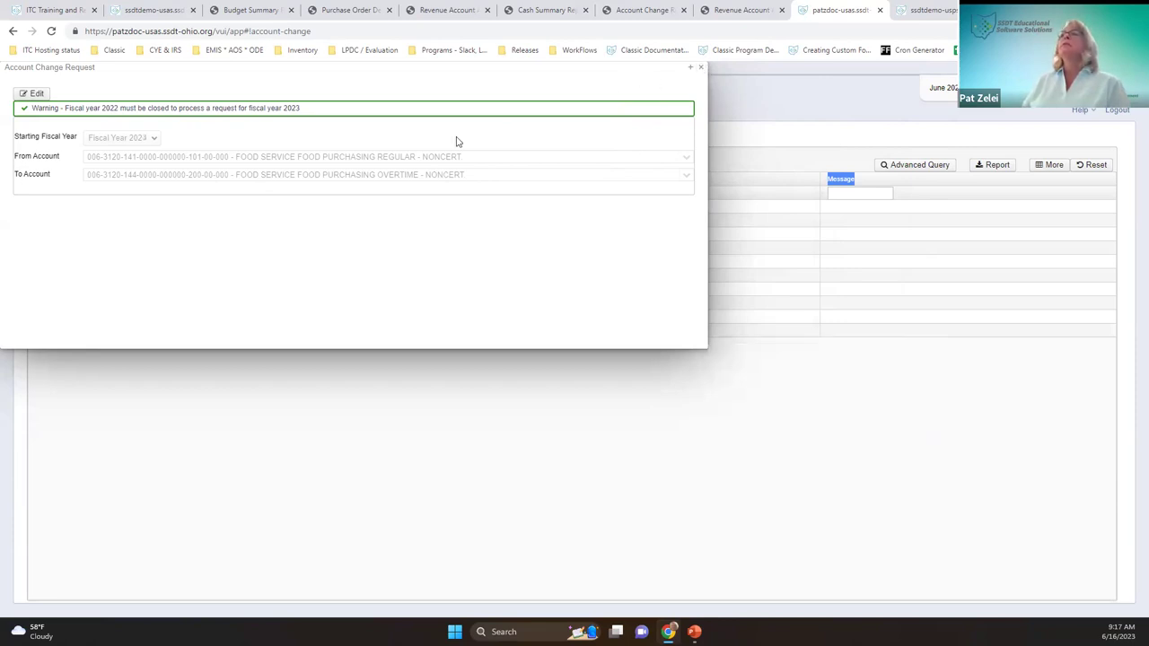
{"action": "key", "text": "Escape"}
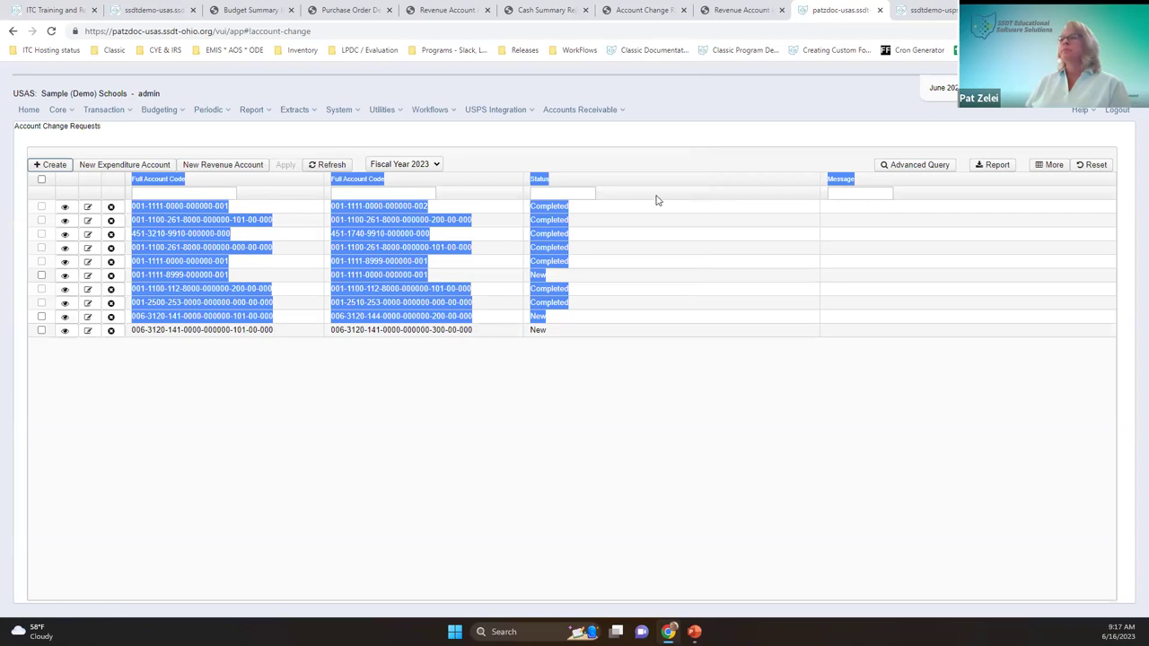
Switch back to the Sampleville Schools site and its Fiscal Year 2023 Account Change Requests list
{"action": "left_click", "coordinate": [129, 8]}
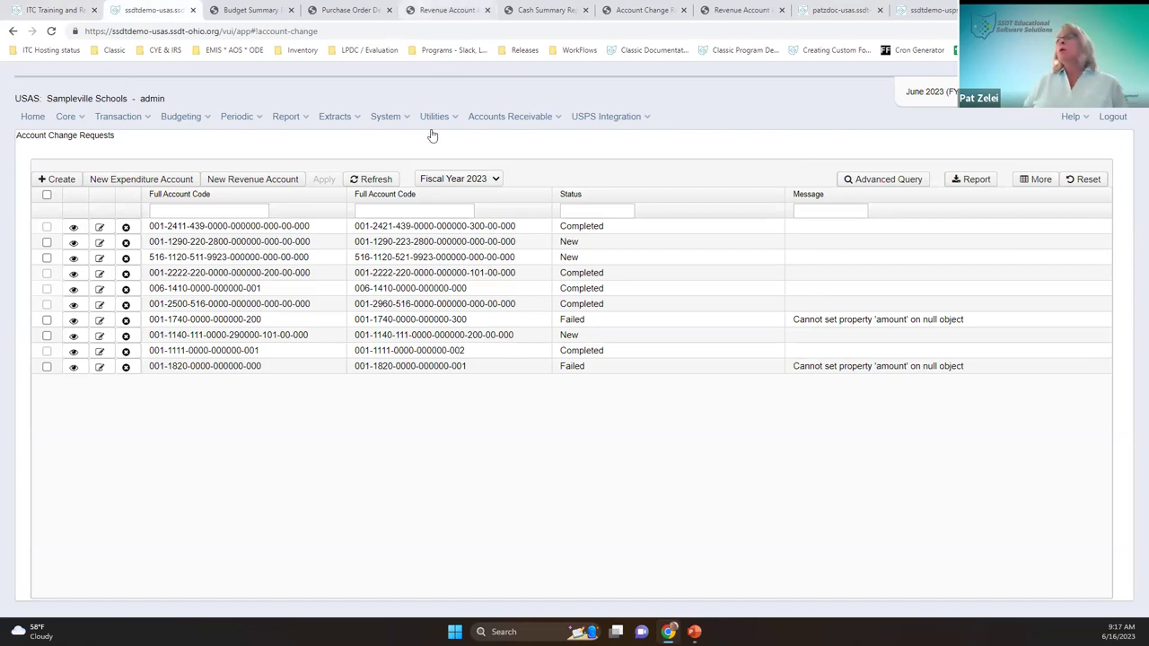
{"action": "left_click", "coordinate": [385, 122]}
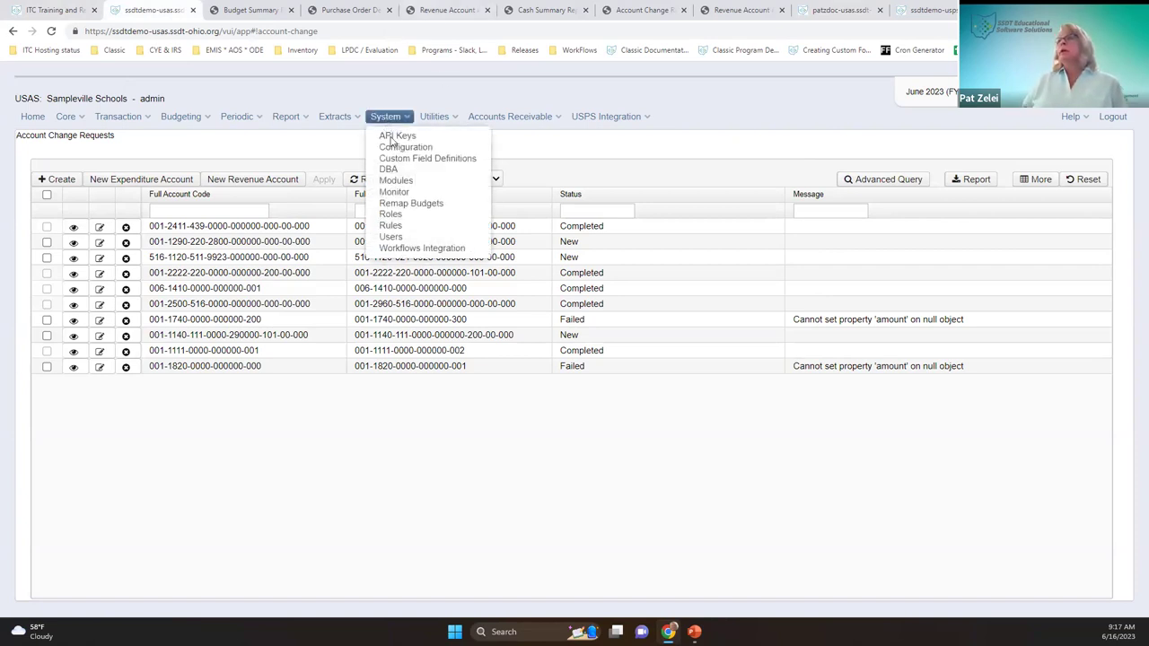
Go to the Rules list and filter it by name with '%accountchan'
{"action": "left_click", "coordinate": [406, 228]}
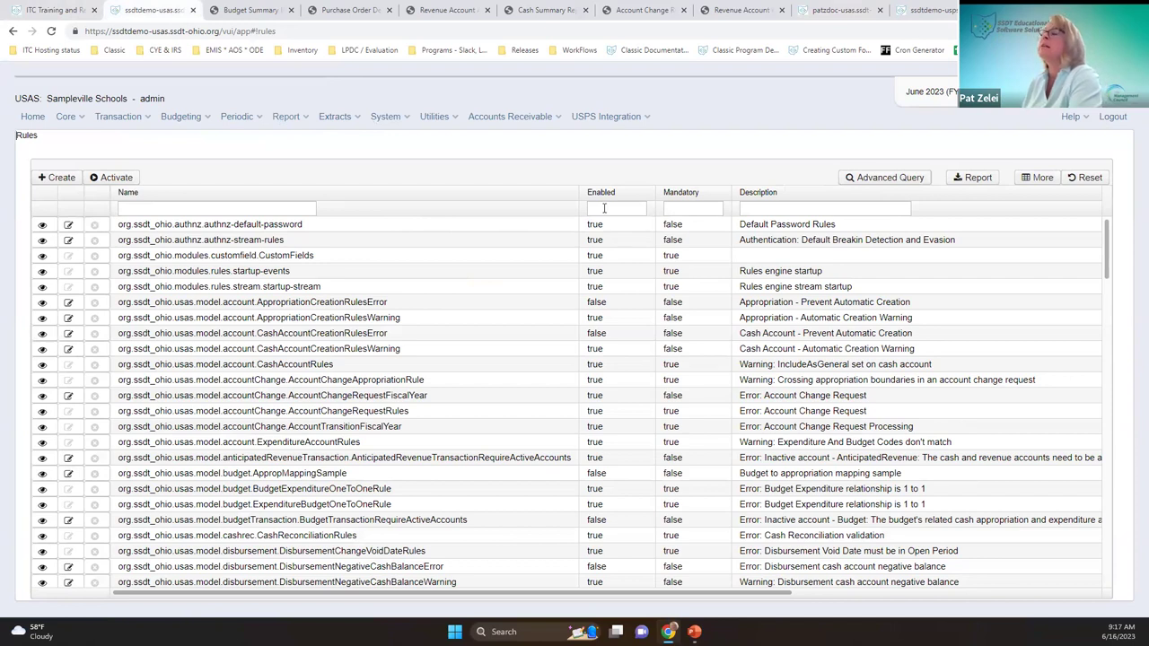
{"action": "left_click", "coordinate": [693, 209]}
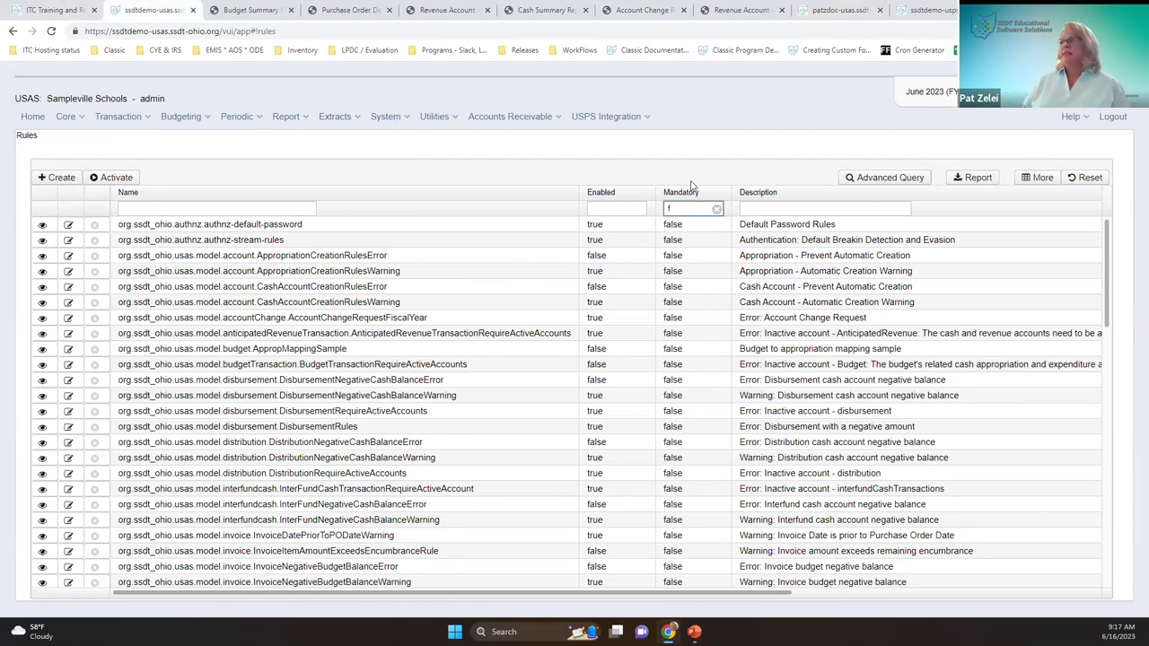
{"action": "left_click", "coordinate": [177, 209]}
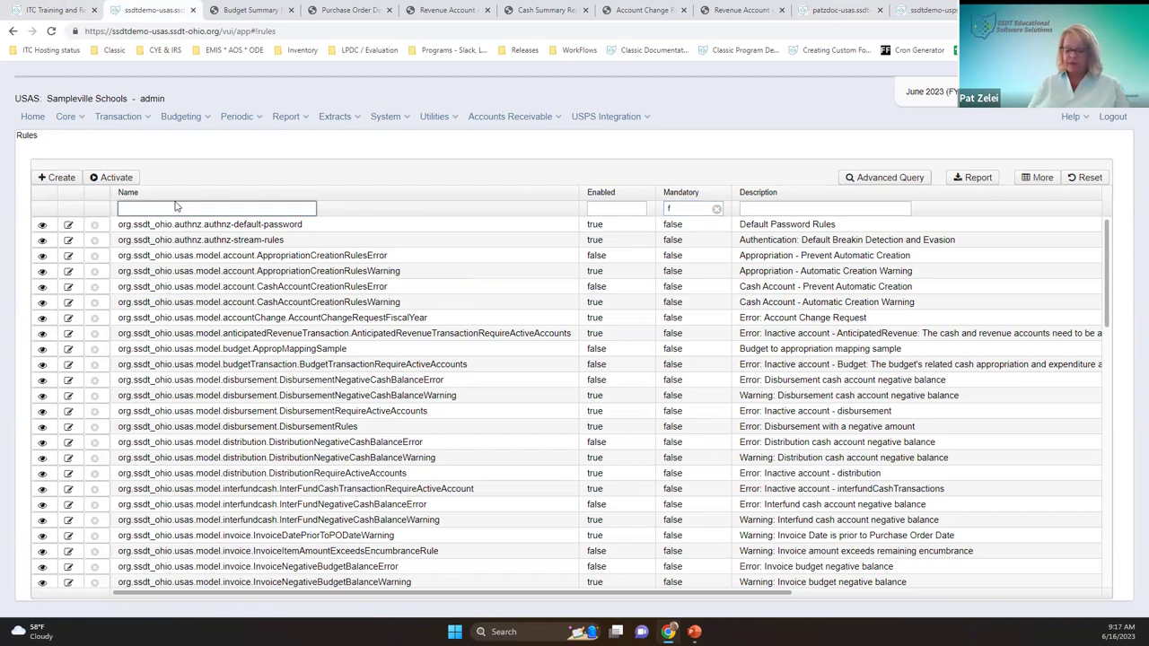
{"action": "type", "text": "%"}
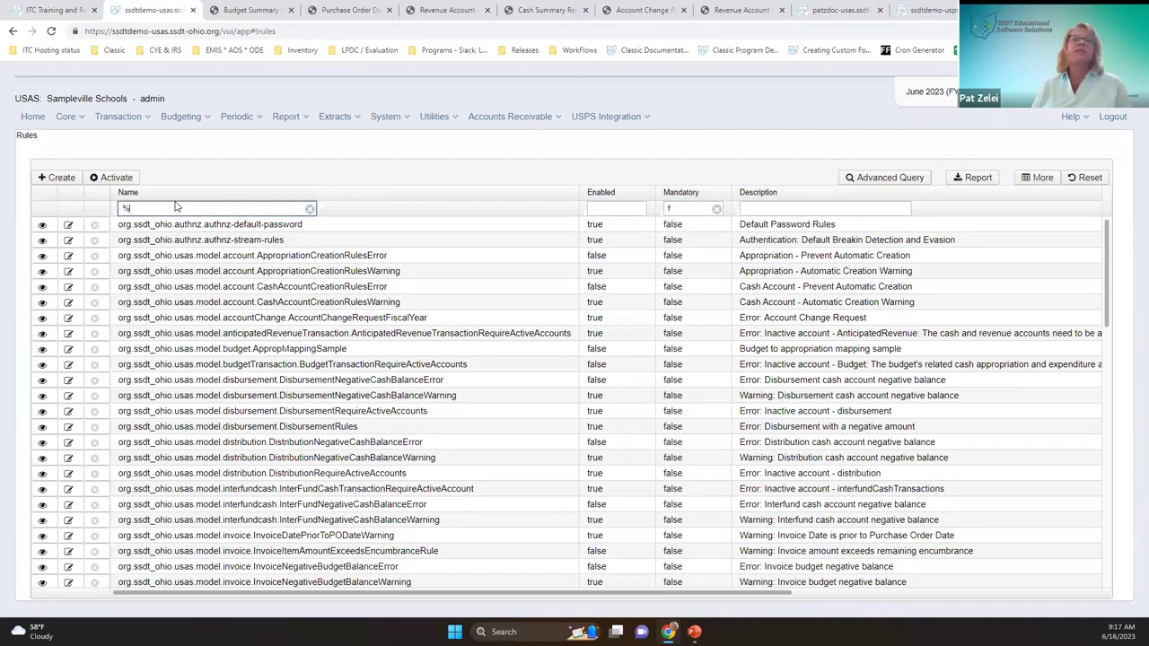
{"action": "type", "text": "accoun"}
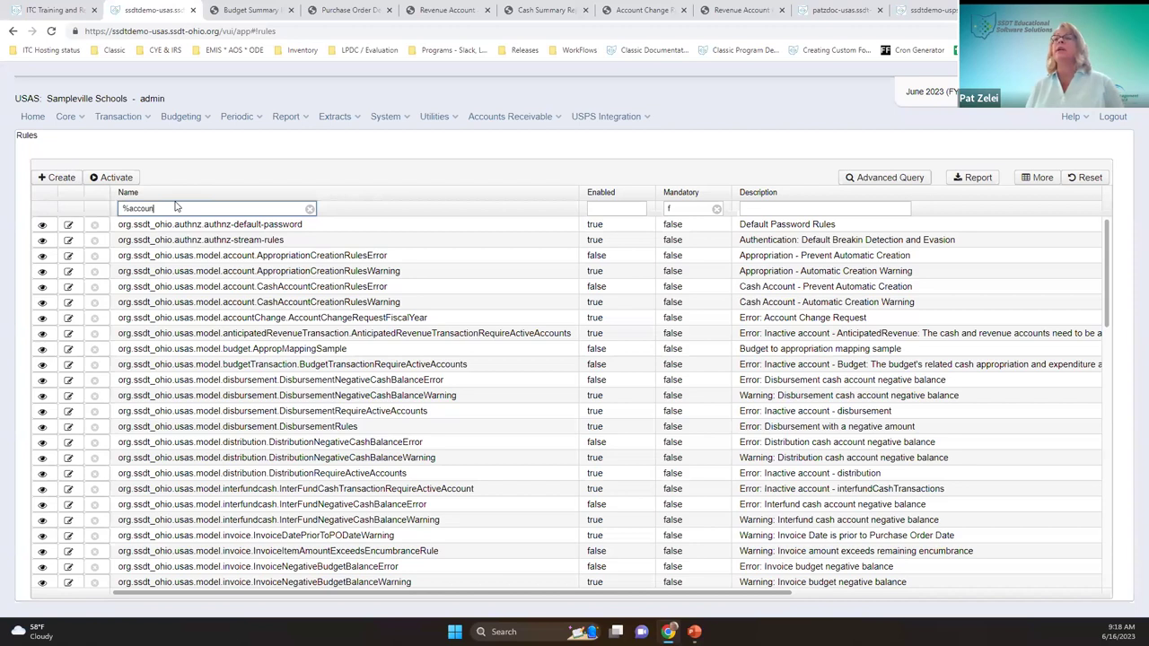
{"action": "type", "text": "tchange%"}
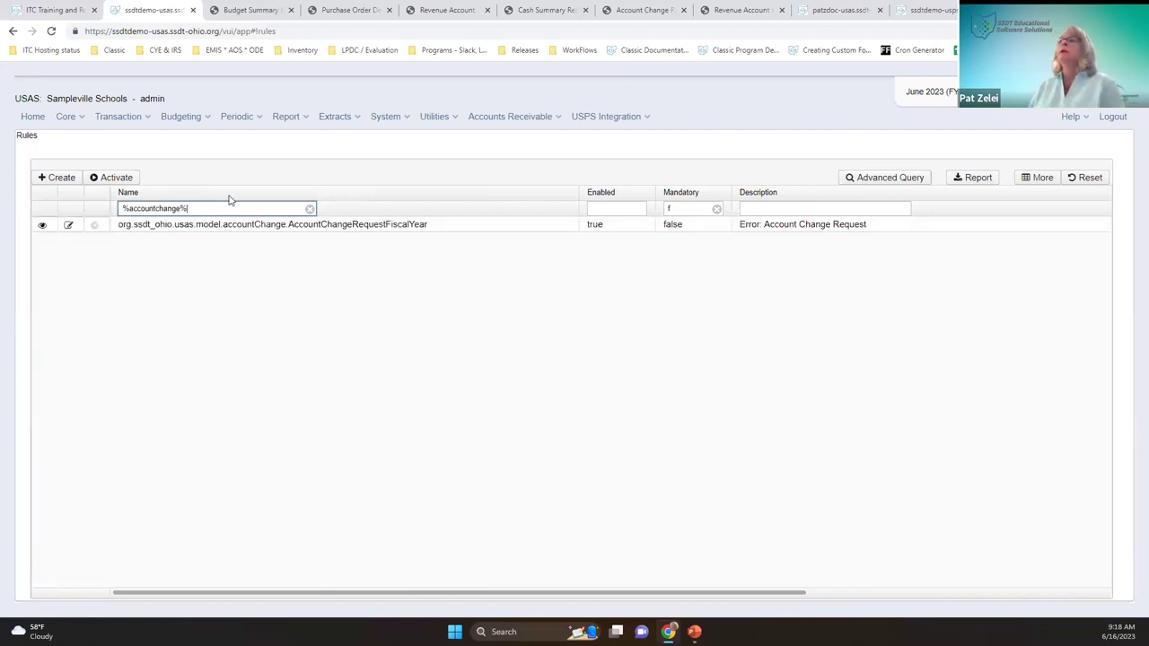
Edit the AccountChangeRequestFiscalYear rule, toggle Enabled off and back on, and save it
{"action": "left_click", "coordinate": [41, 231]}
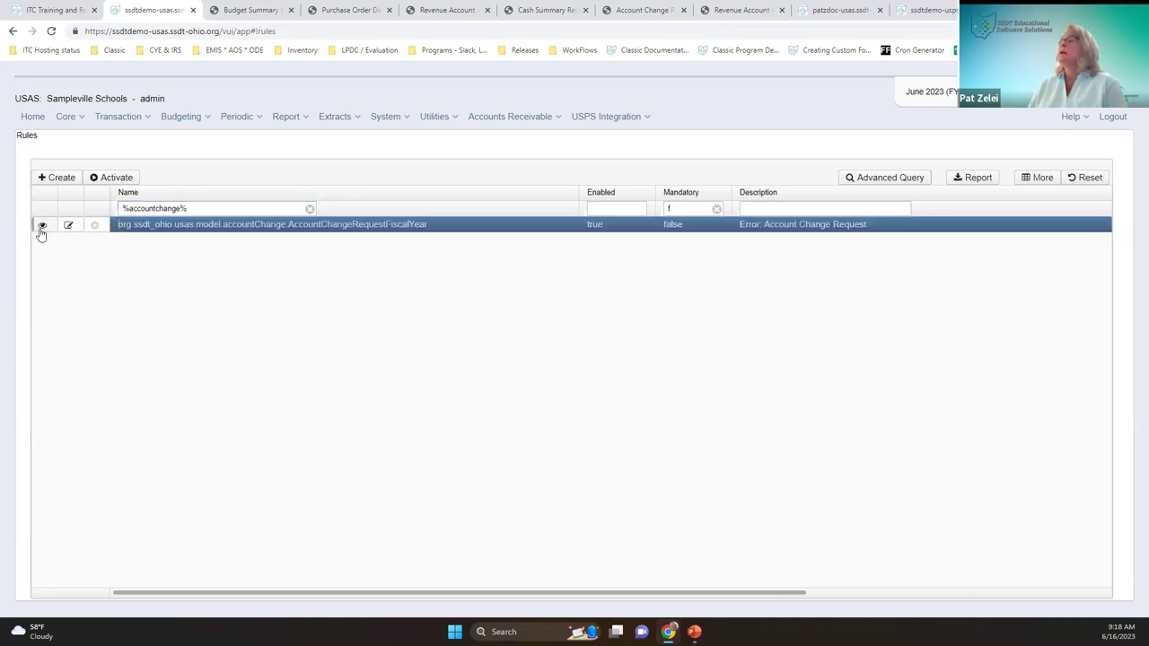
{"action": "left_click", "coordinate": [41, 98]}
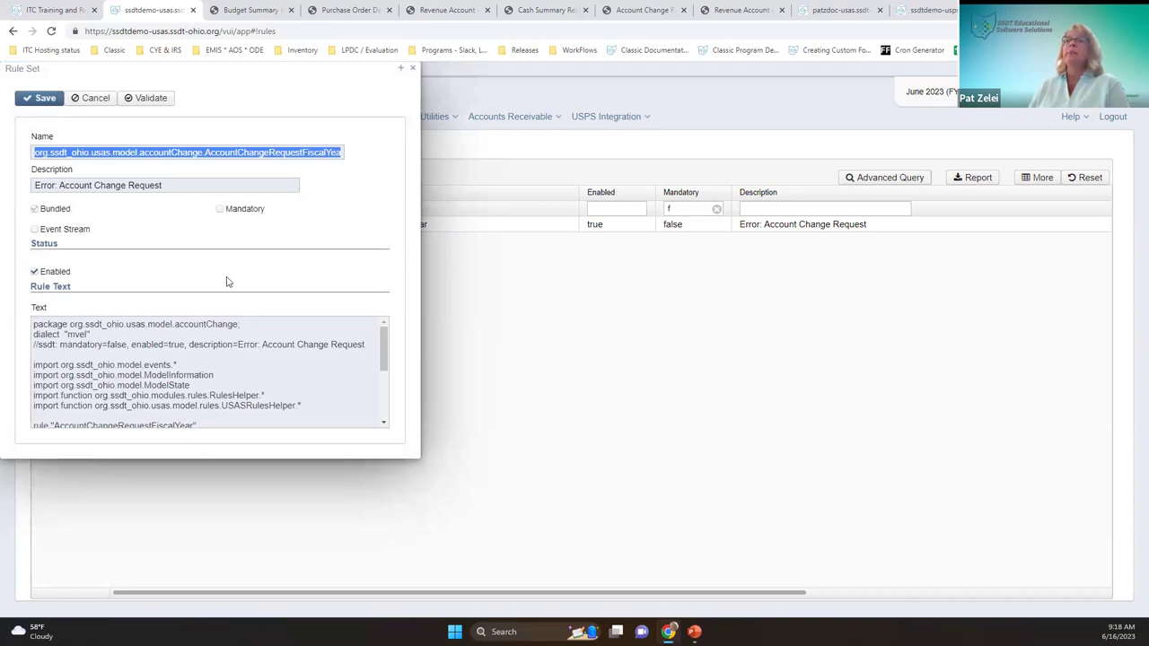
{"action": "left_click", "coordinate": [53, 275]}
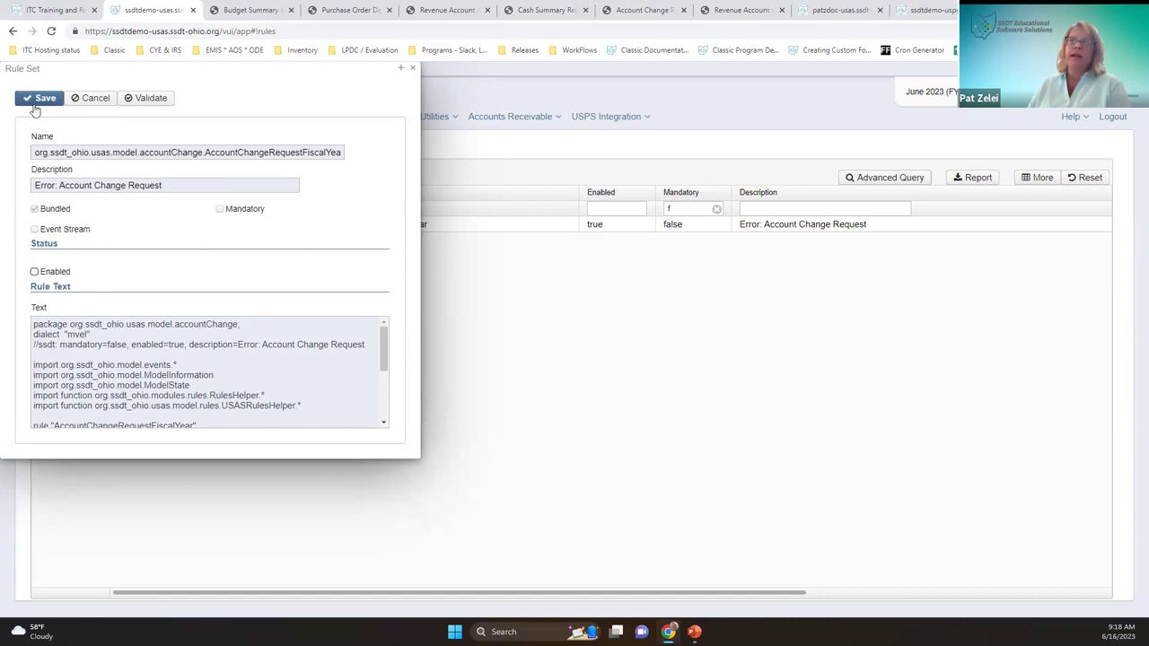
{"action": "left_click", "coordinate": [34, 271]}
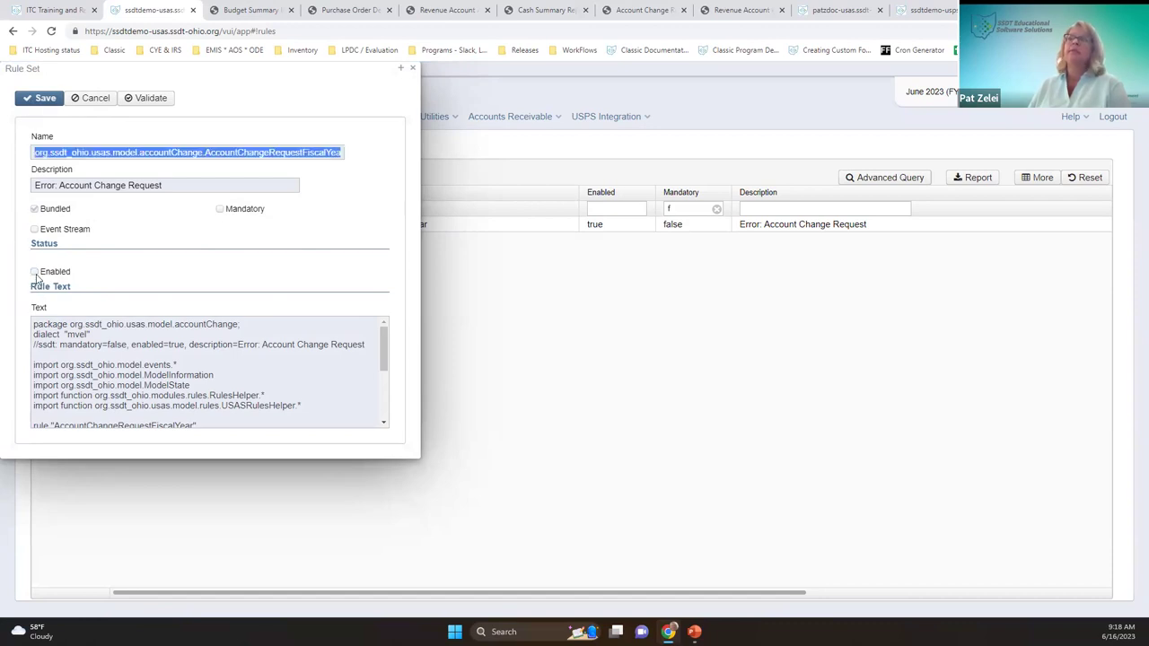
{"action": "left_click", "coordinate": [46, 98]}
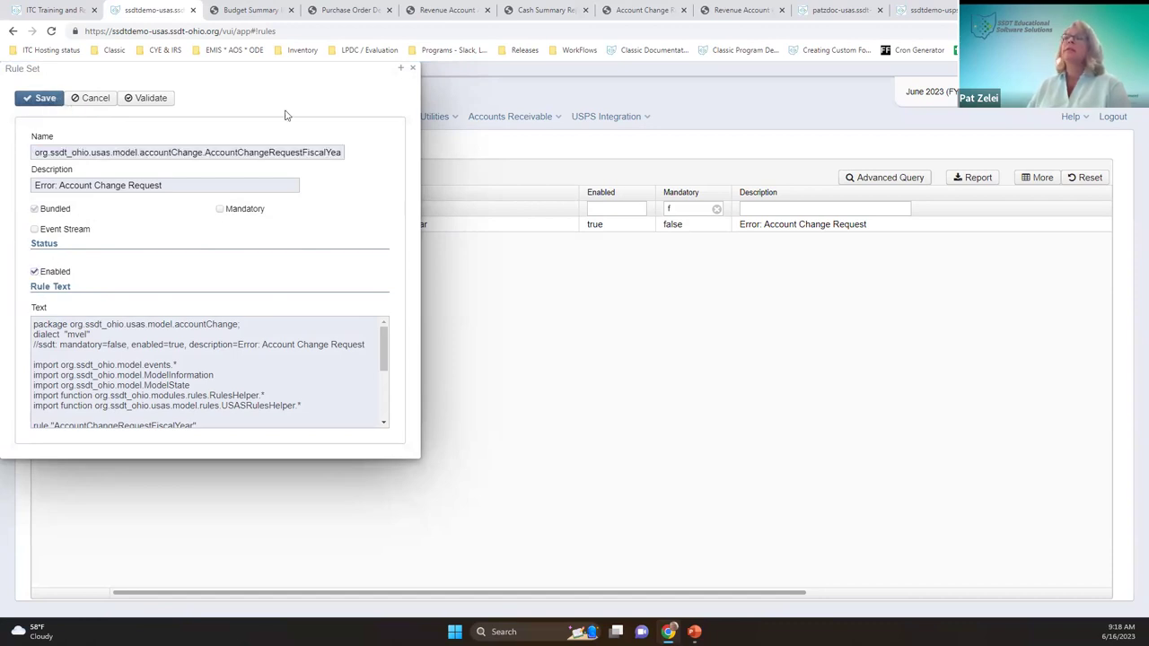
{"action": "left_click", "coordinate": [413, 73]}
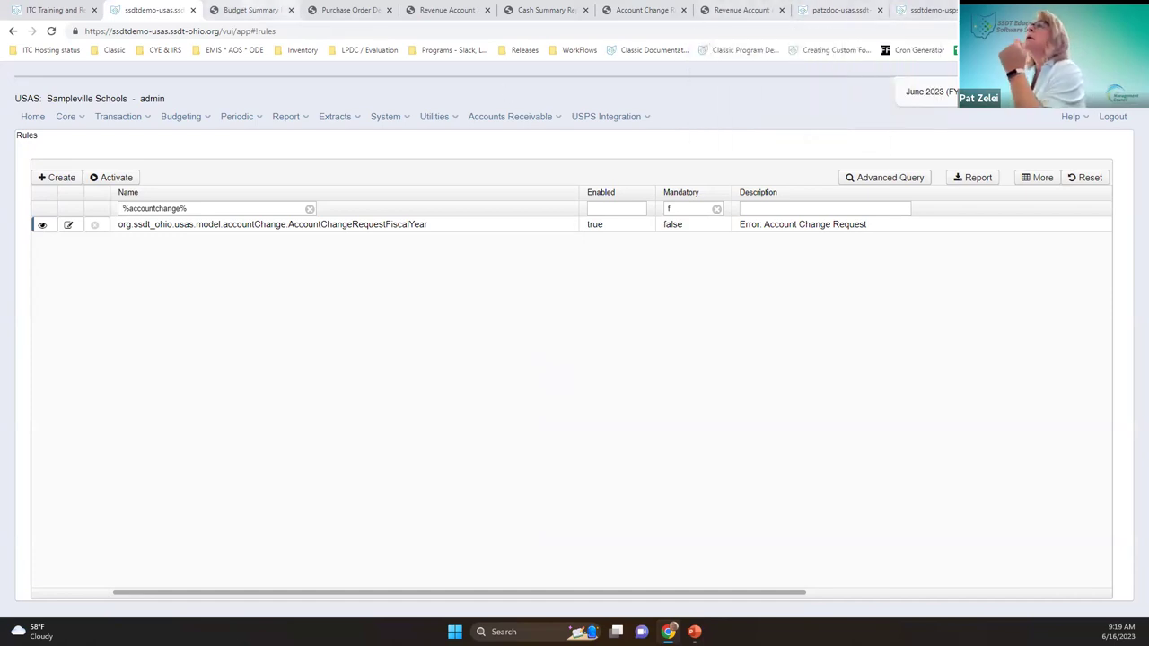
In USPS, open USAS Integration > Account Synchronization, showing the completed 06/16/2023 sync
{"action": "left_click", "coordinate": [928, 12]}
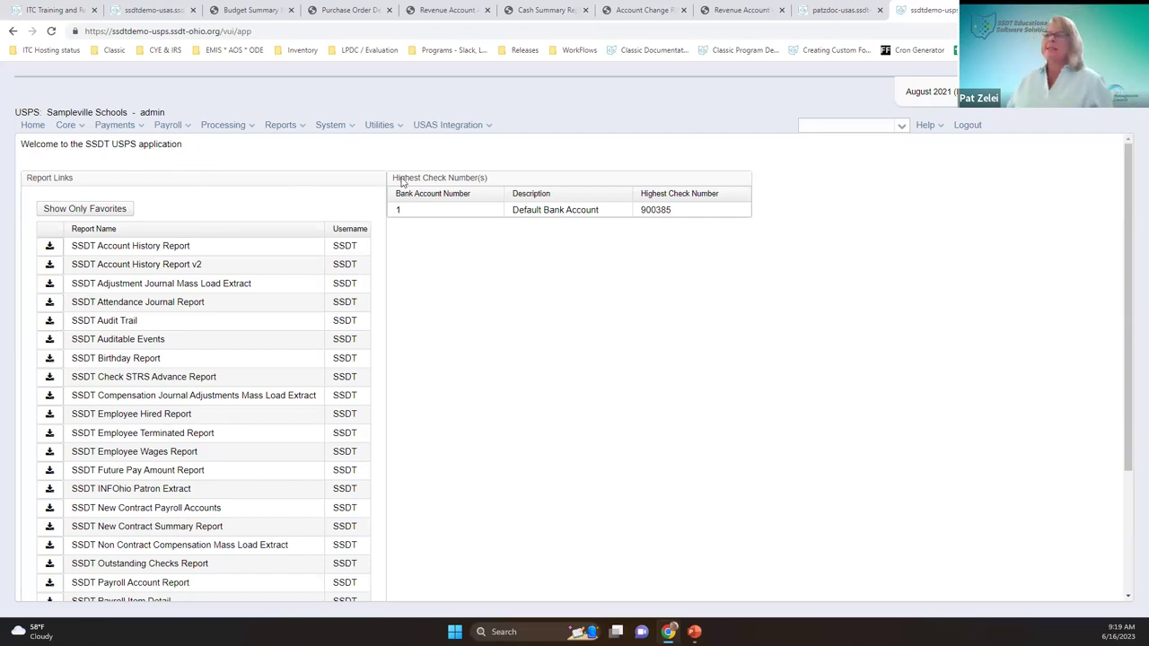
{"action": "left_click", "coordinate": [449, 128]}
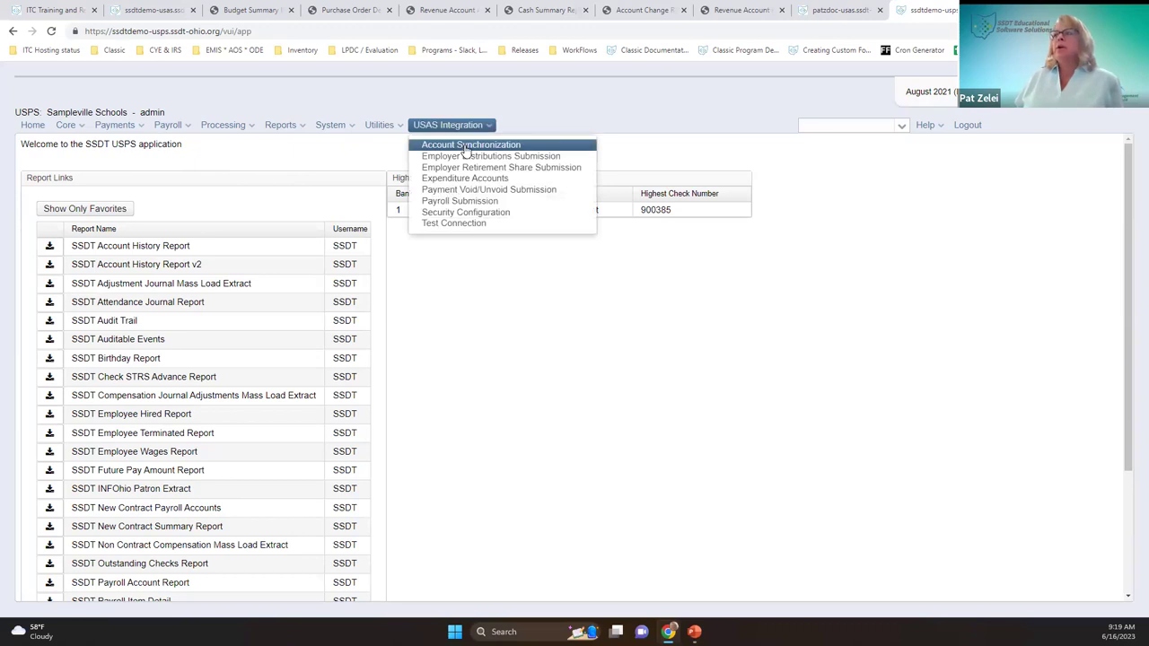
{"action": "left_click", "coordinate": [465, 146]}
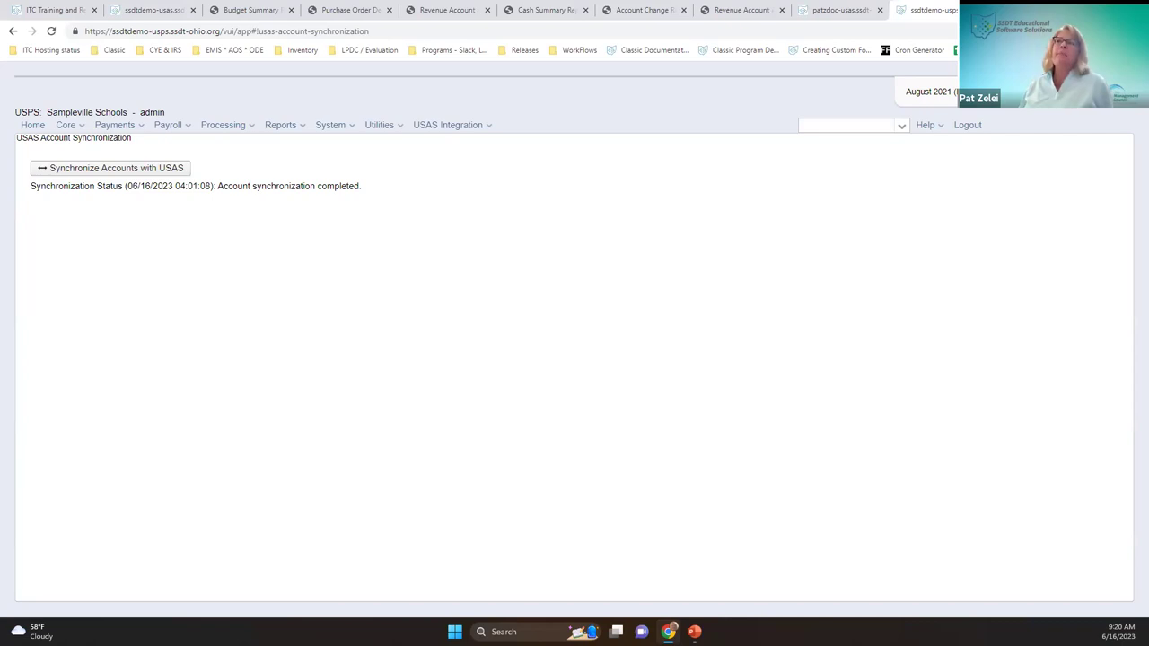
{"action": "left_click", "coordinate": [463, 126]}
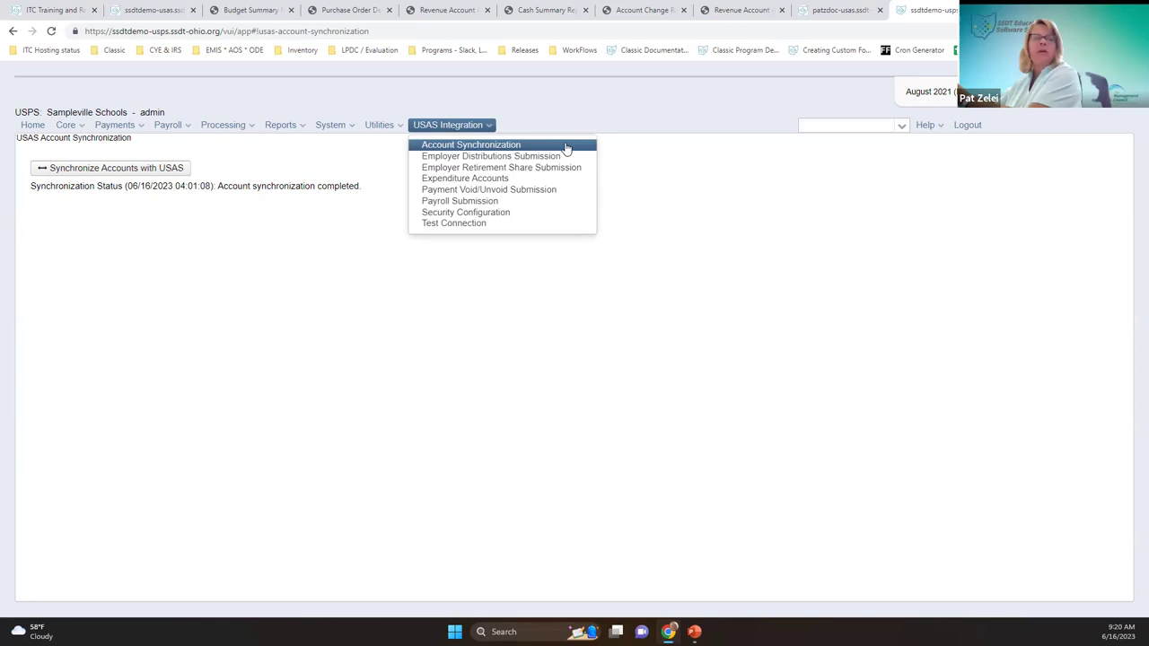
{"action": "left_click_drag", "start_coordinate": [54, 10], "coordinate": [54, 29]}
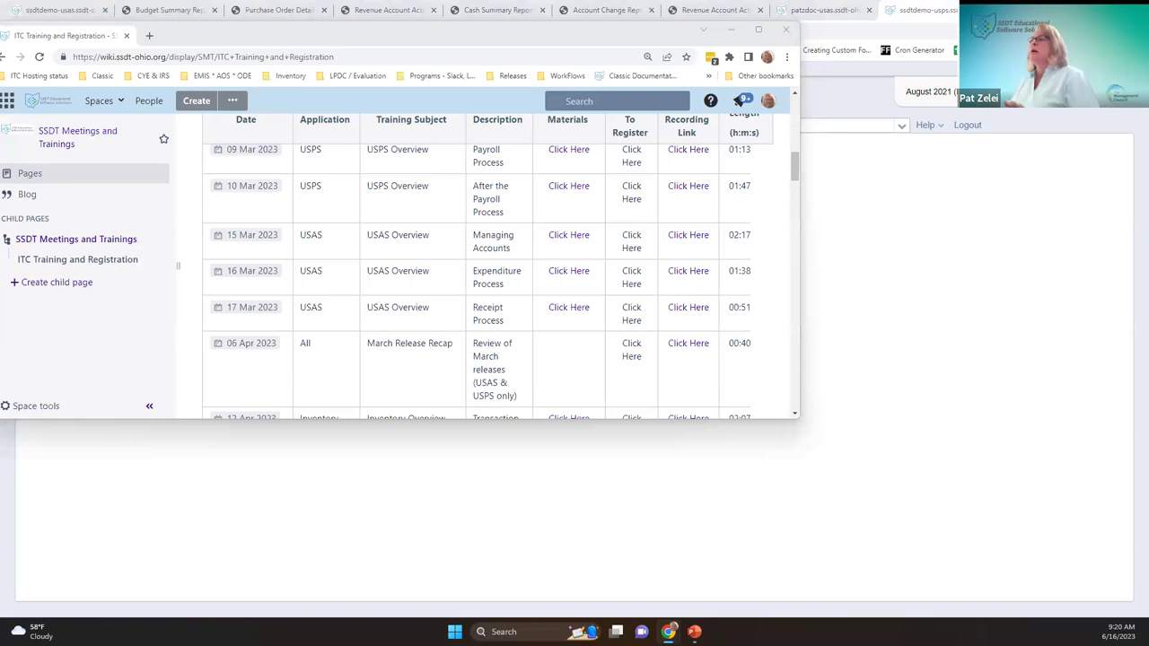
{"action": "left_click", "coordinate": [732, 29]}
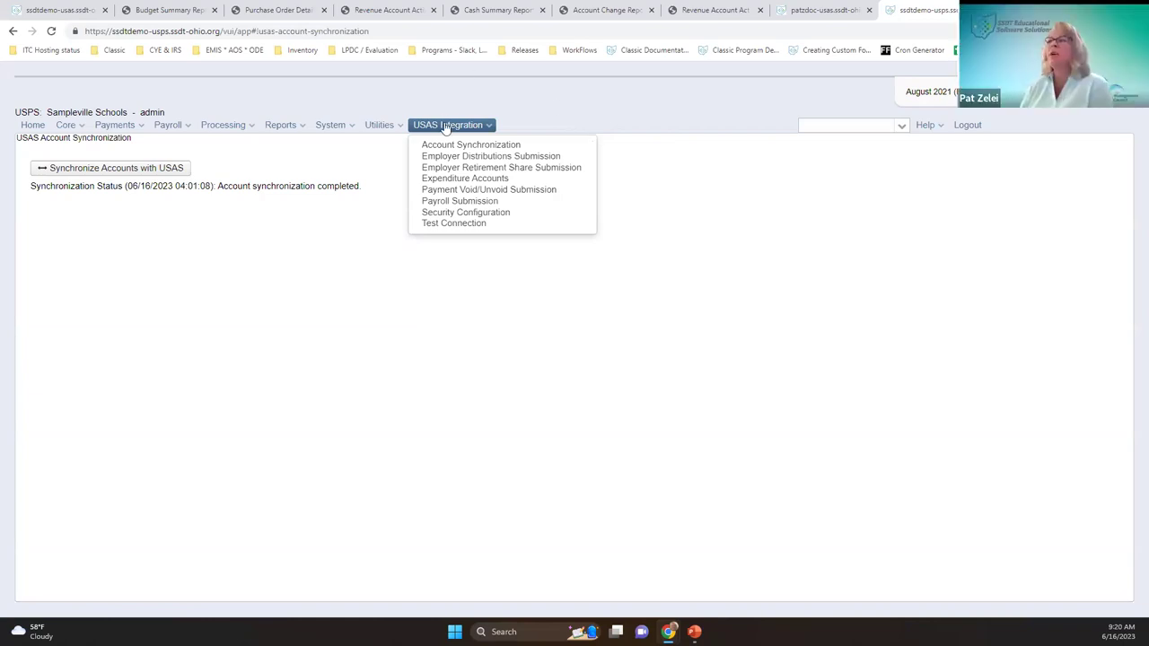
{"action": "left_click", "coordinate": [446, 128]}
{"action": "left_click", "coordinate": [459, 130]}
{"action": "left_click", "coordinate": [452, 146]}
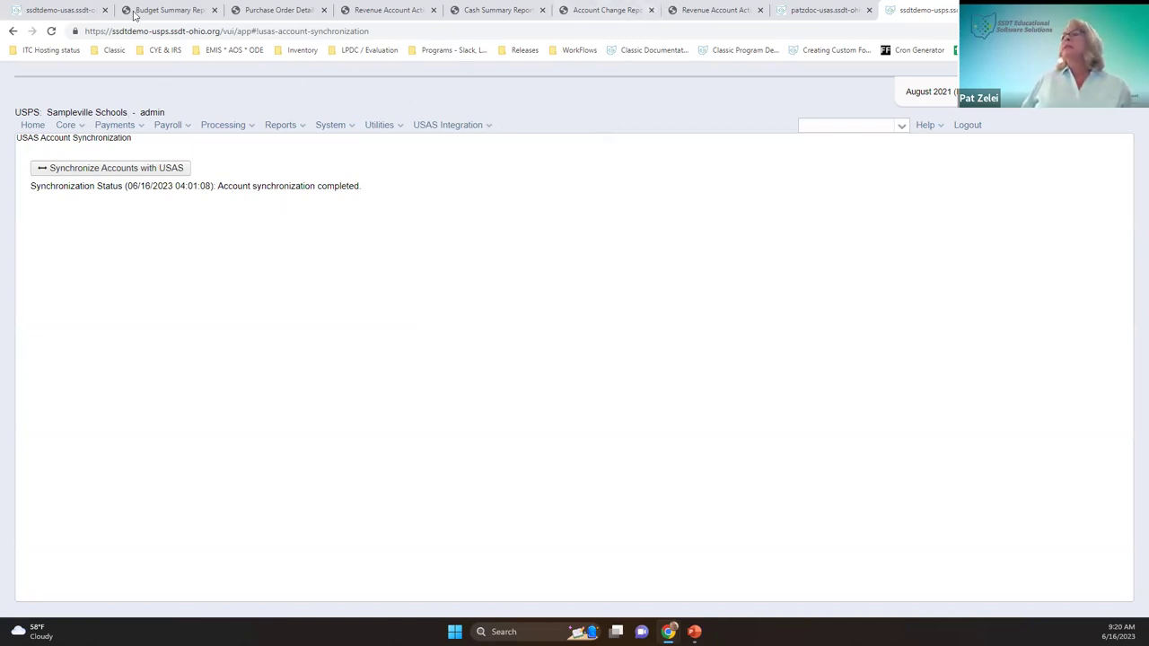
Back in USAS, open Core > Accounts to show the Funds grid
{"action": "left_click", "coordinate": [52, 10]}
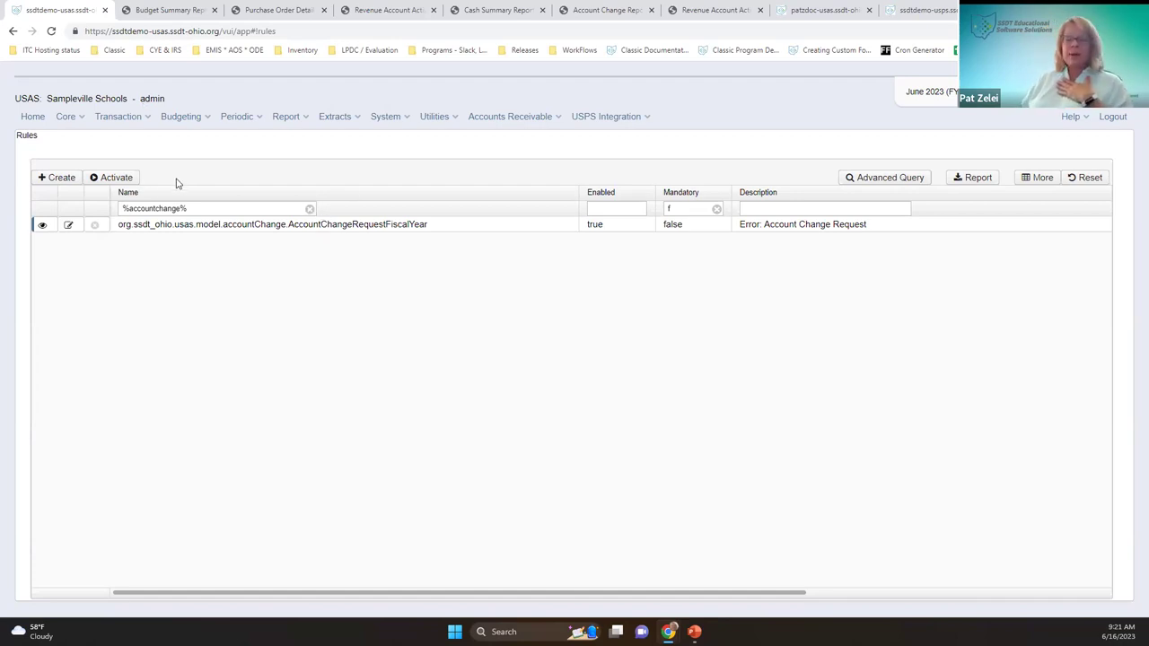
{"action": "left_click", "coordinate": [78, 117]}
{"action": "left_click", "coordinate": [86, 137]}
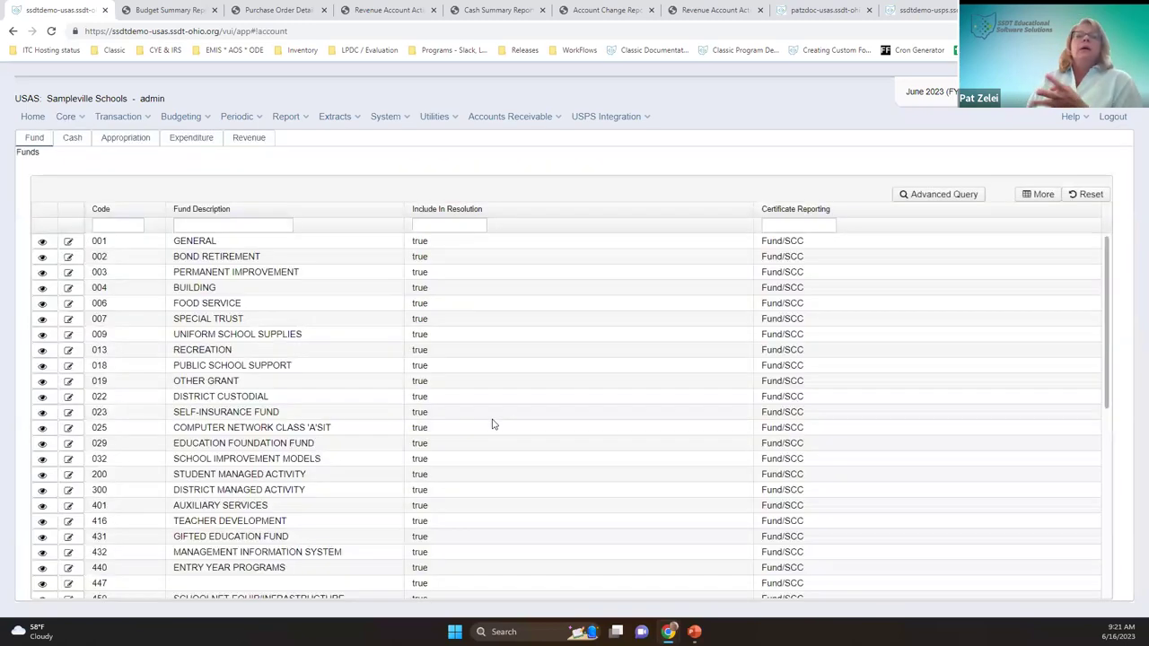
Filter the Expenditure accounts by fund 001, function 1100, object 261 and SCC 8000
{"action": "left_click", "coordinate": [207, 144]}
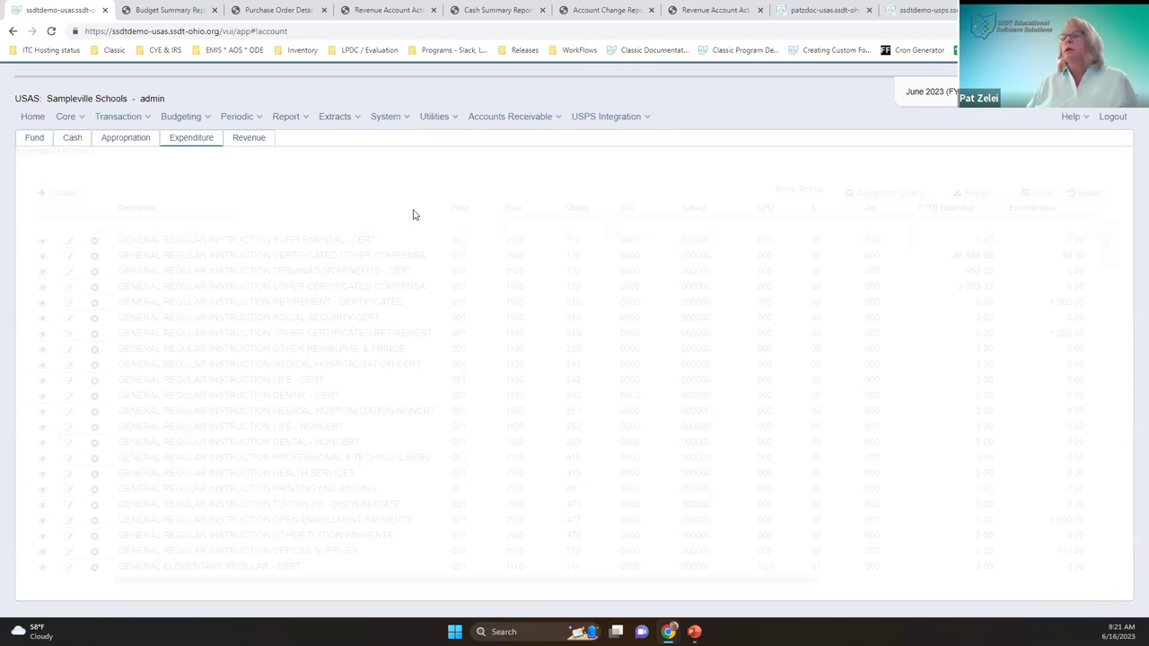
{"action": "left_click", "coordinate": [467, 225]}
{"action": "type", "text": "00"}
{"action": "type", "text": "00"}
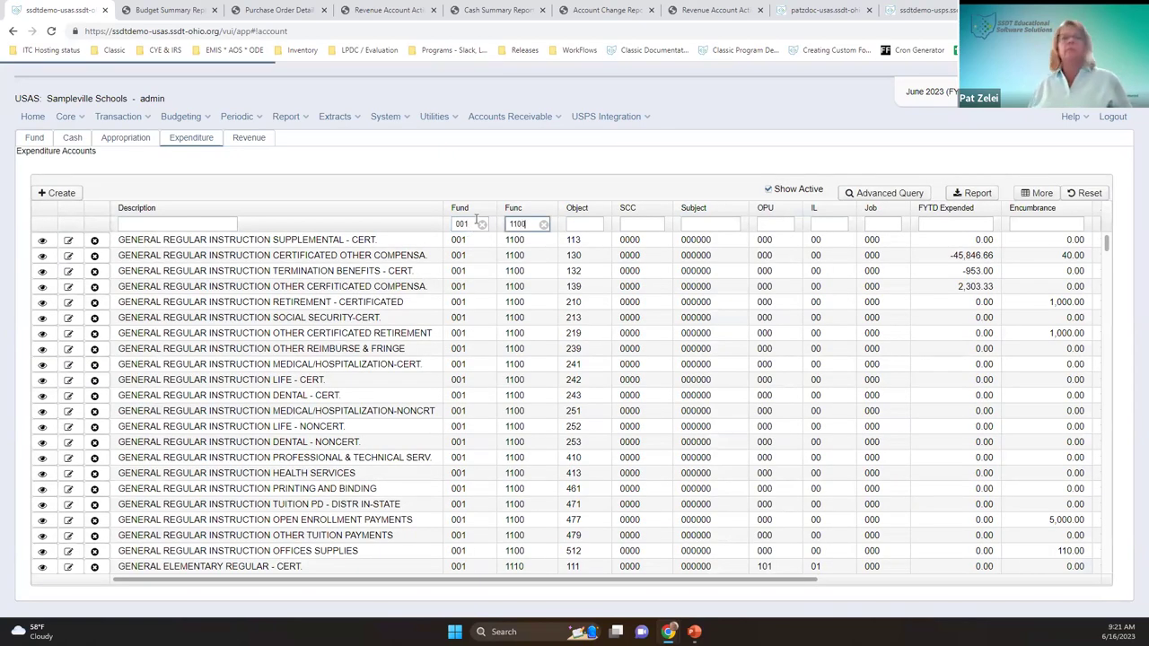
{"action": "key", "text": "Tab"}
{"action": "type", "text": "261"}
{"action": "key", "text": "Tab"}
{"action": "type", "text": "8000"}
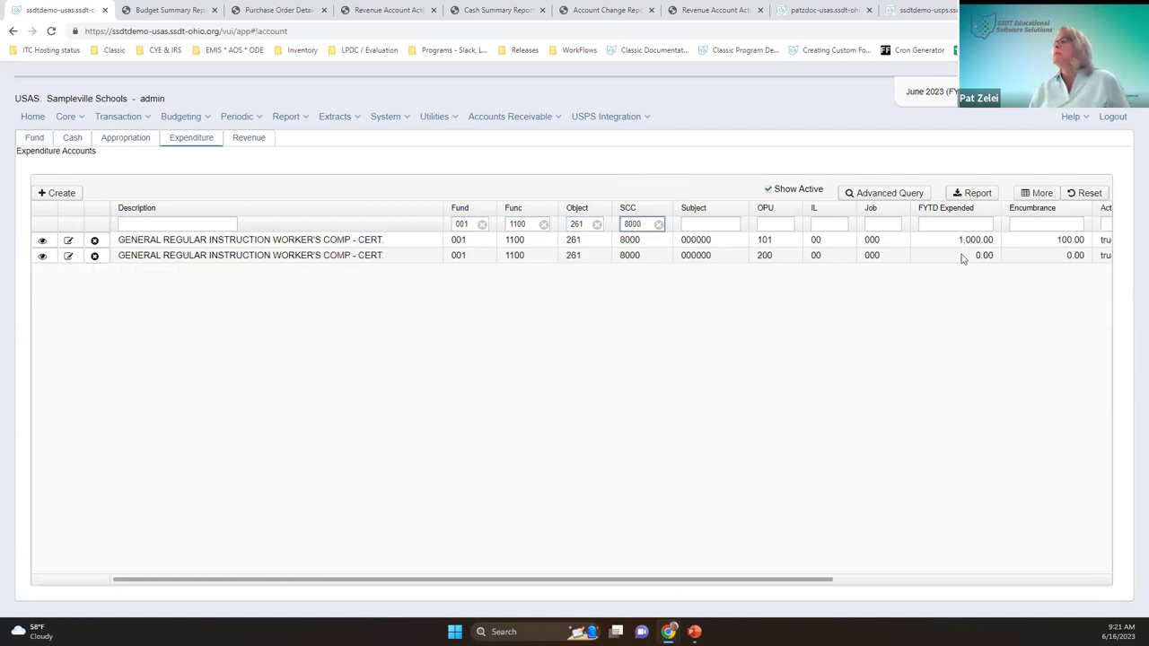
Translate the page to English, resize the columns, sort by OPU and select the 101 account
{"action": "mouse_move", "coordinate": [441, 208]}
{"action": "left_mouse_down"}
{"action": "mouse_move", "coordinate": [267, 210]}
{"action": "mouse_move", "coordinate": [422, 208]}
{"action": "left_mouse_up"}
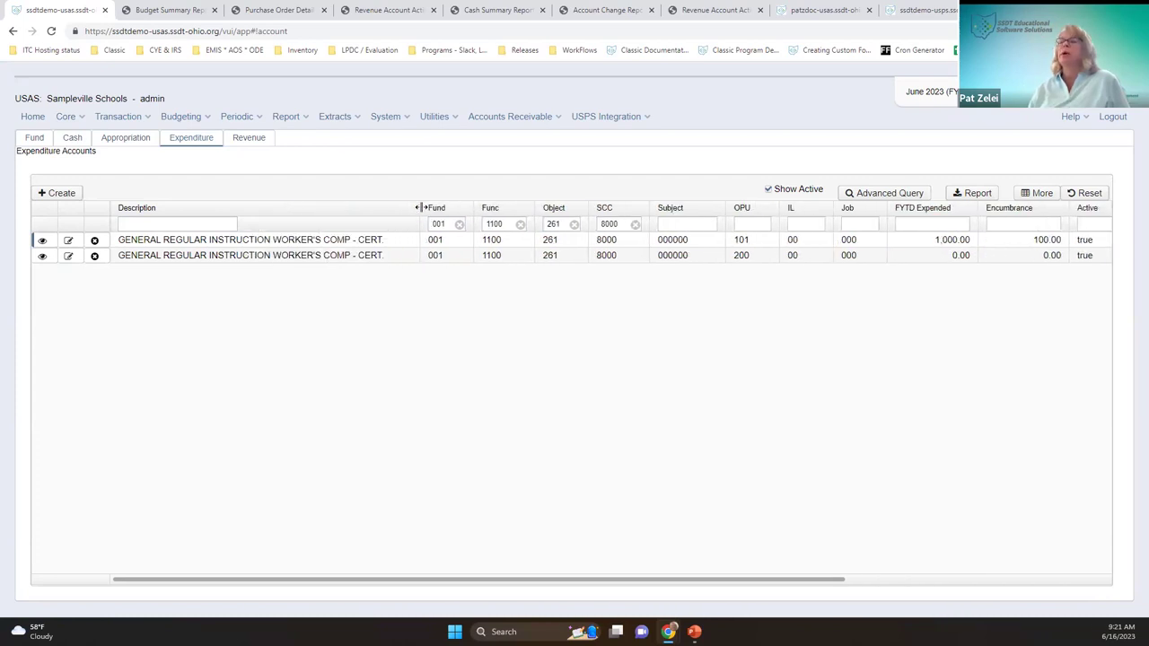
{"action": "right_click", "coordinate": [422, 209]}
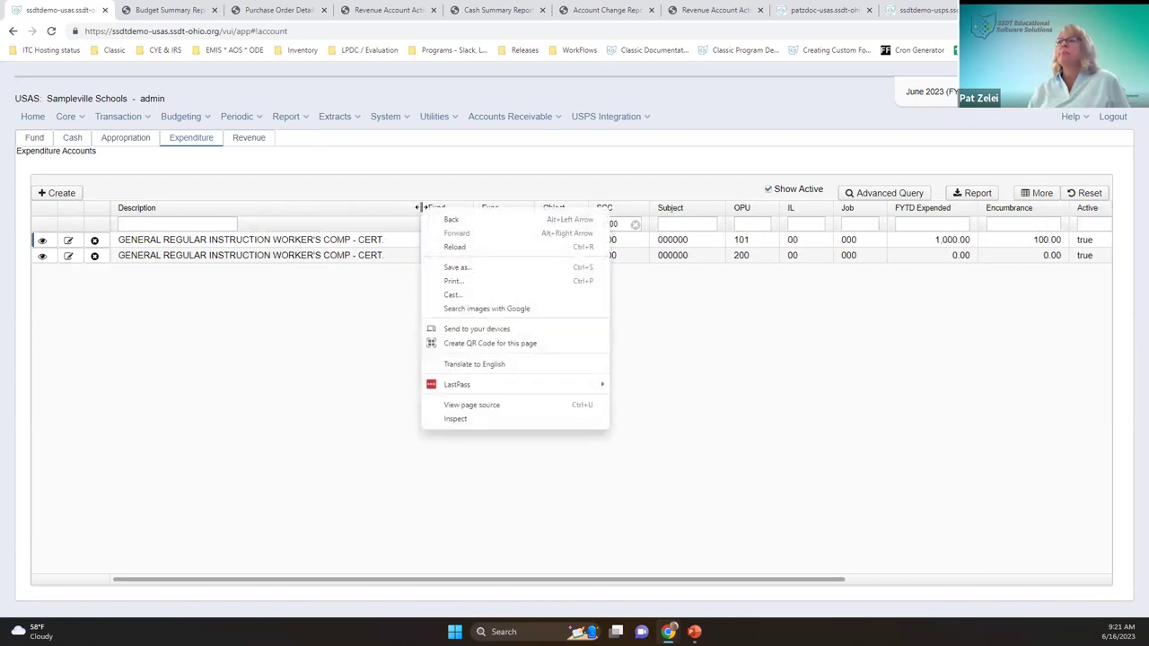
{"action": "left_click", "coordinate": [449, 364]}
{"action": "left_click_drag", "start_coordinate": [419, 208], "coordinate": [269, 208]}
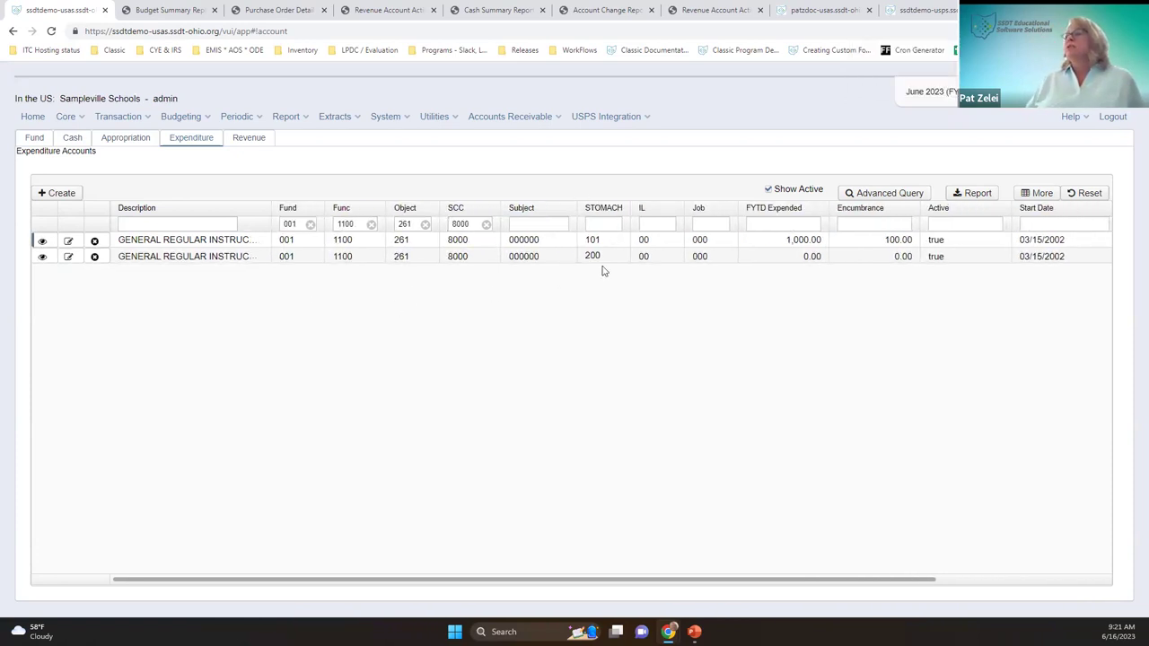
{"action": "left_click_drag", "start_coordinate": [635, 207], "coordinate": [656, 225]}
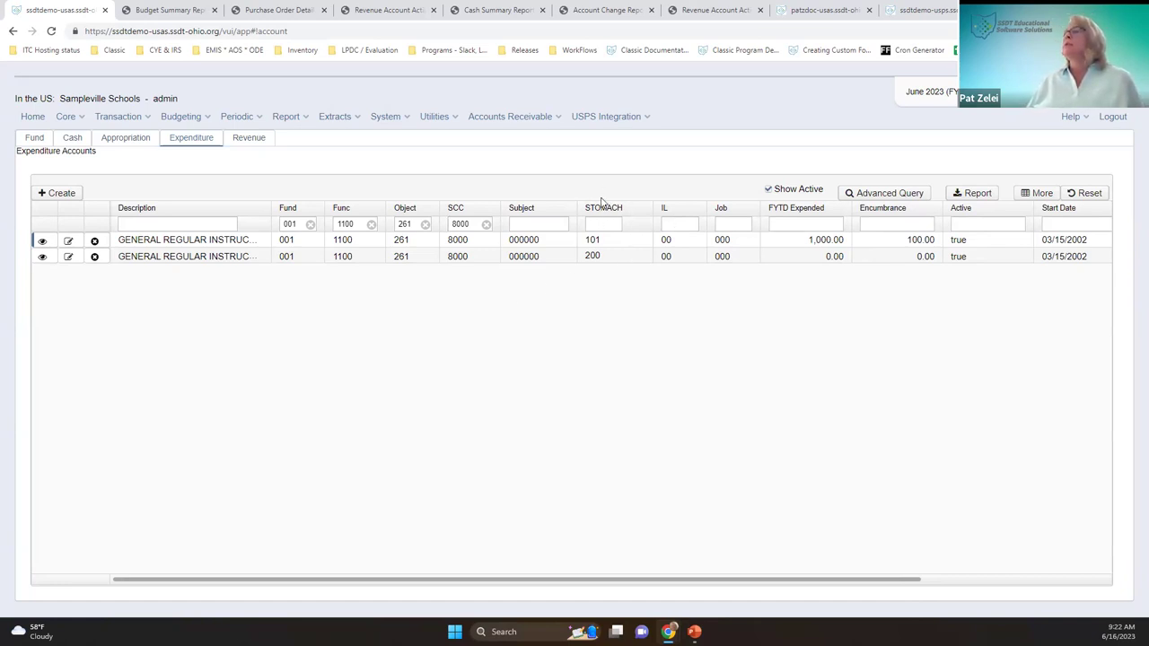
{"action": "left_click", "coordinate": [619, 212]}
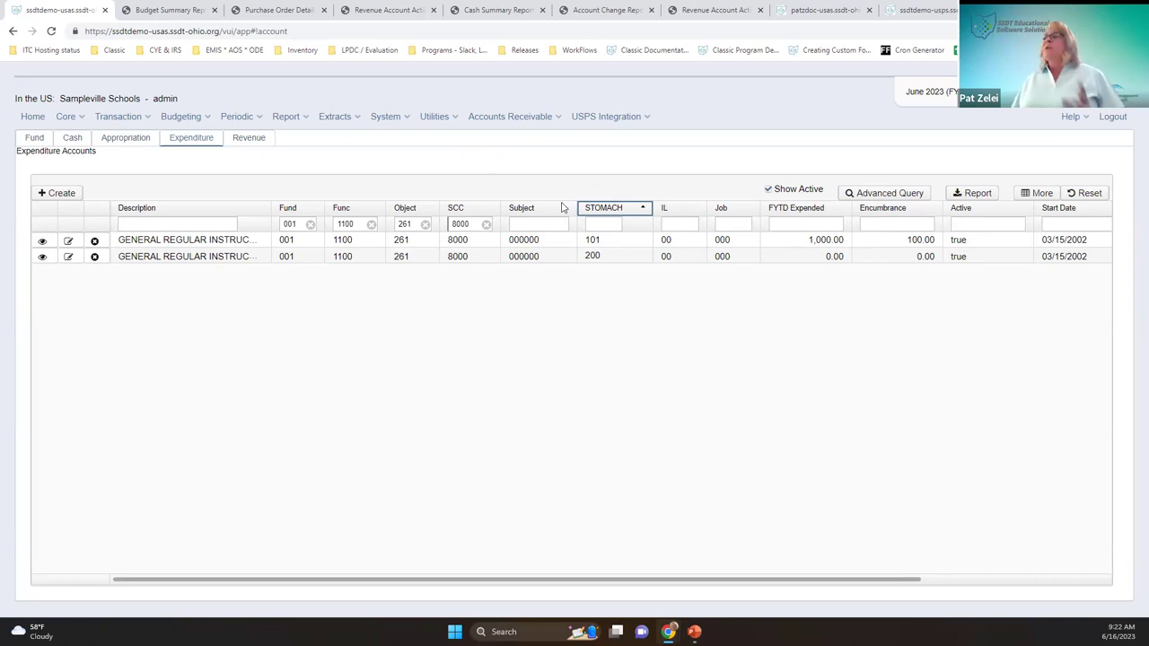
{"action": "left_click", "coordinate": [616, 246]}
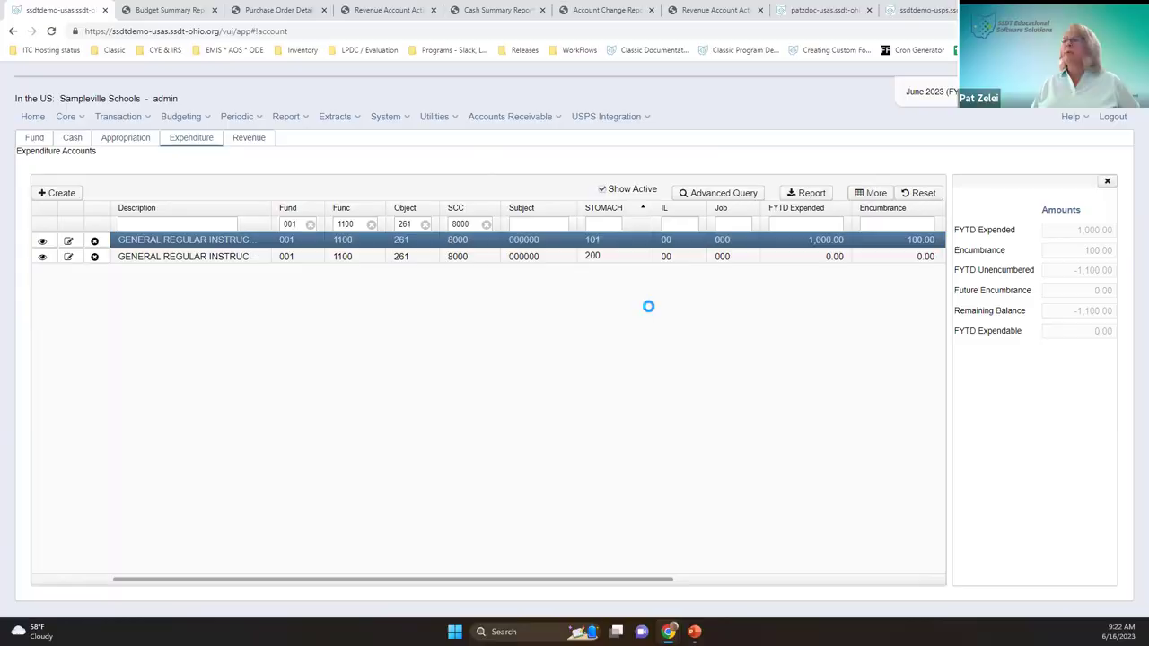
{"action": "key", "text": "Print"}
{"action": "left_click_drag", "start_coordinate": [562, 172], "coordinate": [709, 280]}
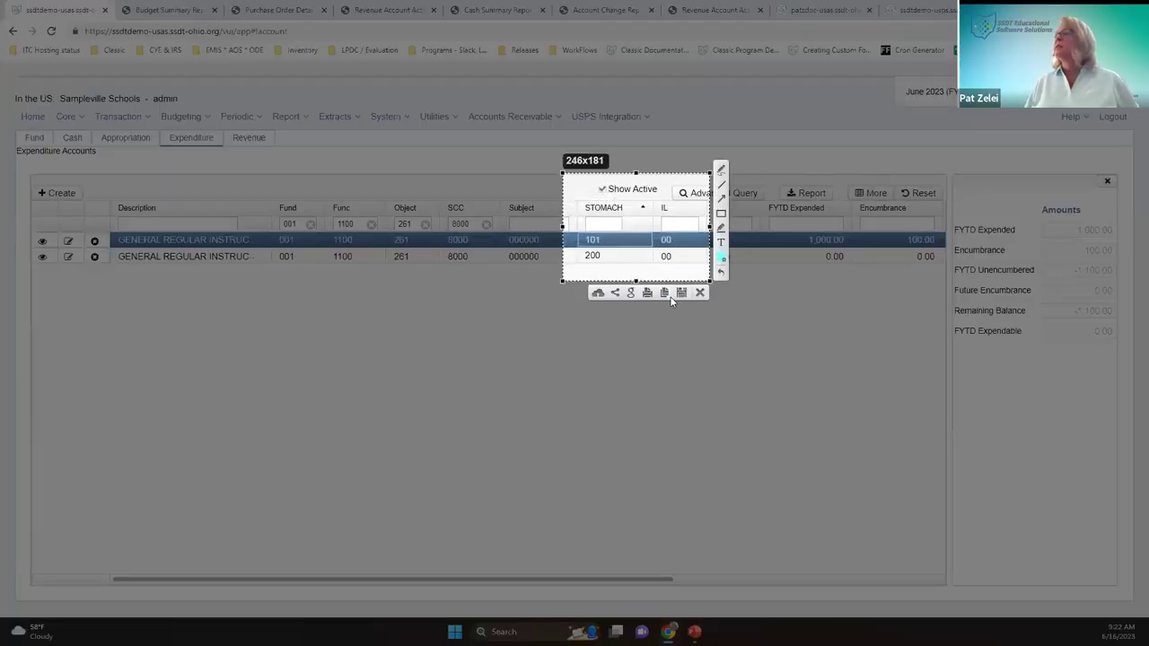
{"action": "left_click", "coordinate": [667, 294]}
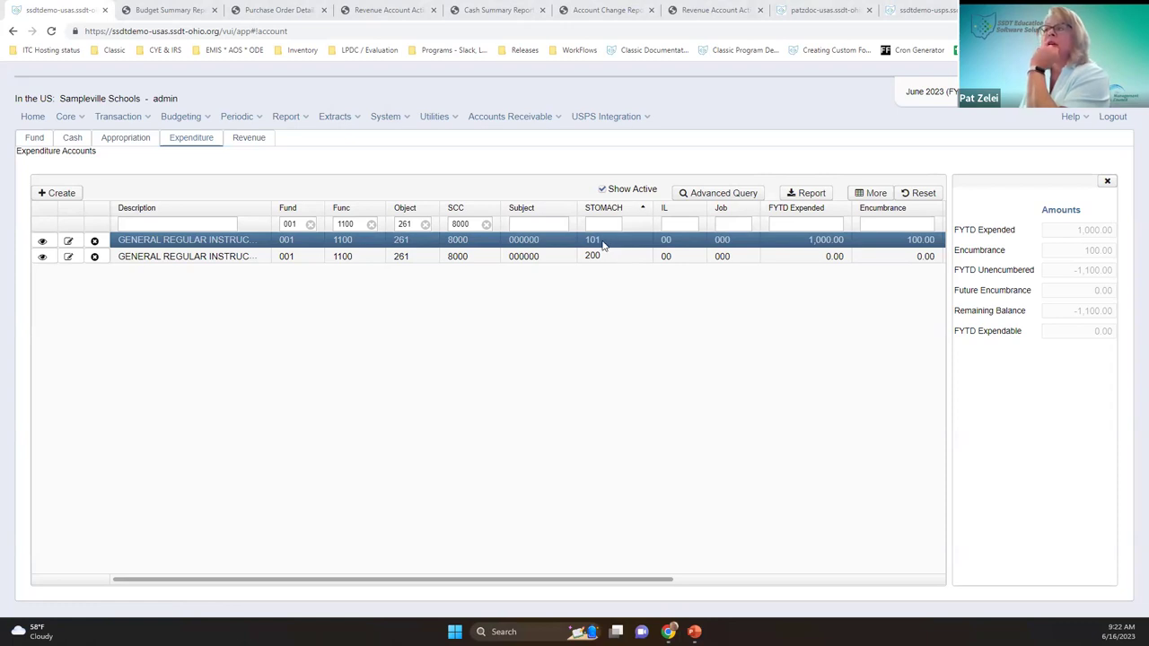
{"action": "left_click", "coordinate": [44, 241]}
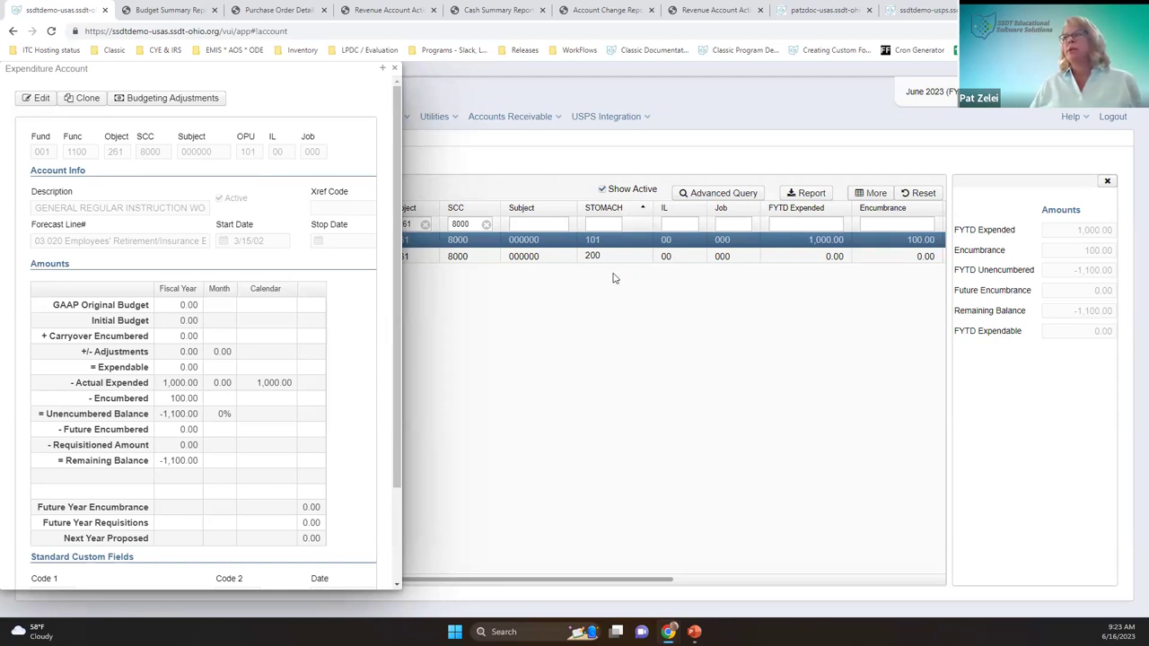
{"action": "left_click", "coordinate": [395, 71]}
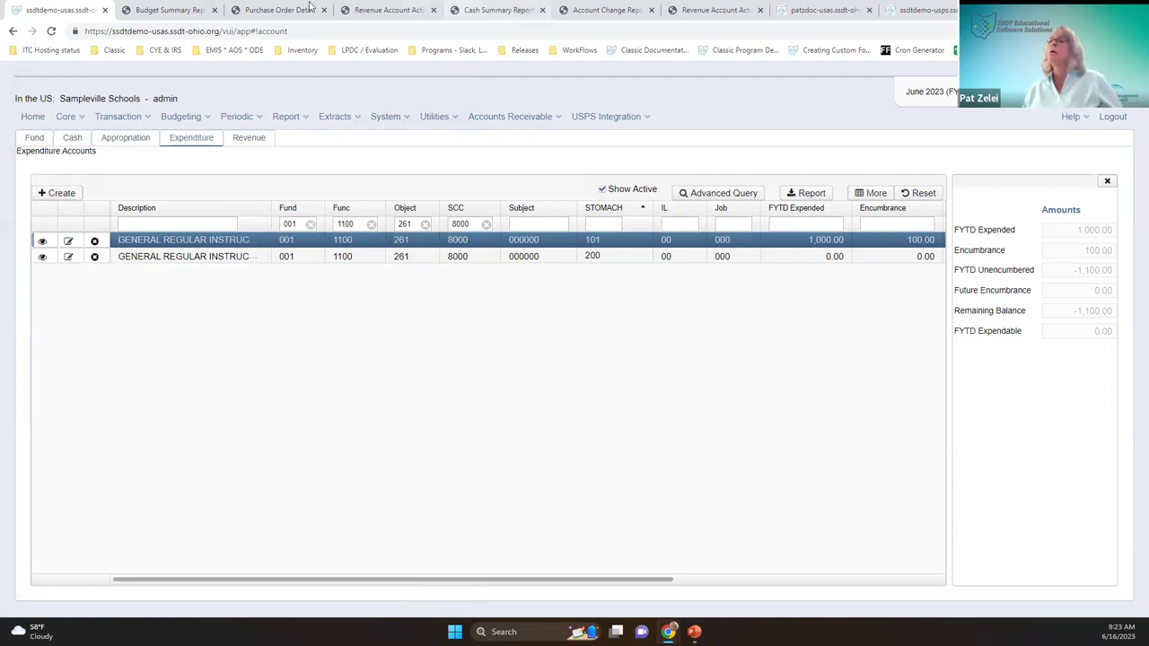
Flip through the Cash Summary, Revenue Account Activity and Purchase Order Detail reports
{"action": "left_click", "coordinate": [493, 8]}
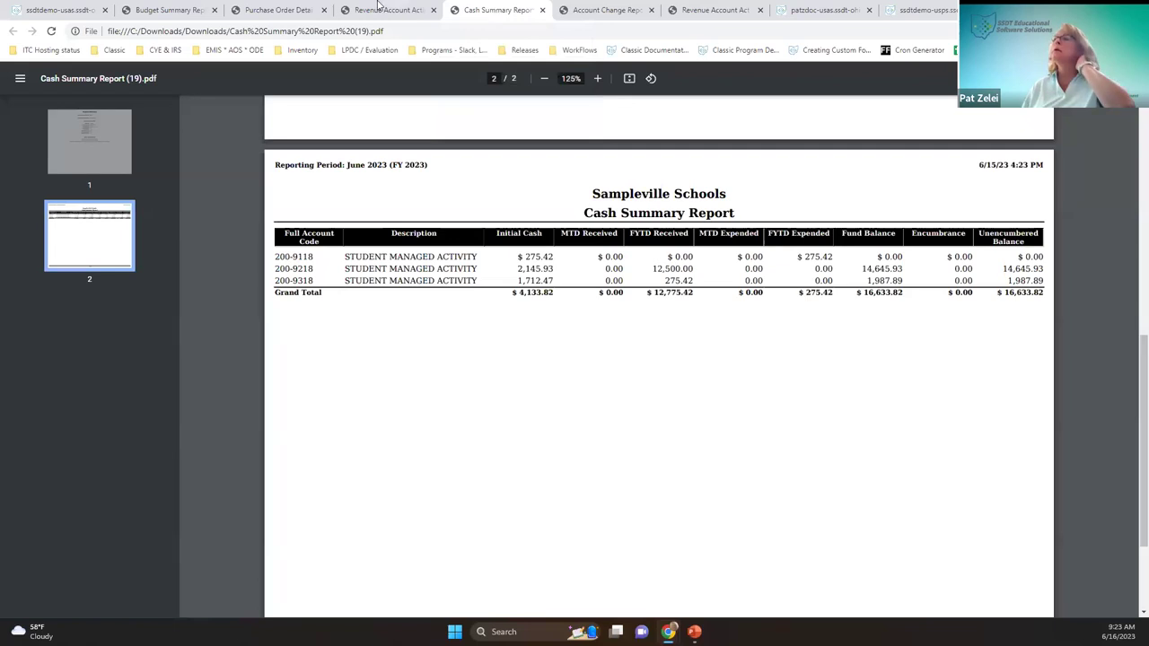
{"action": "left_click", "coordinate": [377, 8]}
{"action": "left_click", "coordinate": [269, 9]}
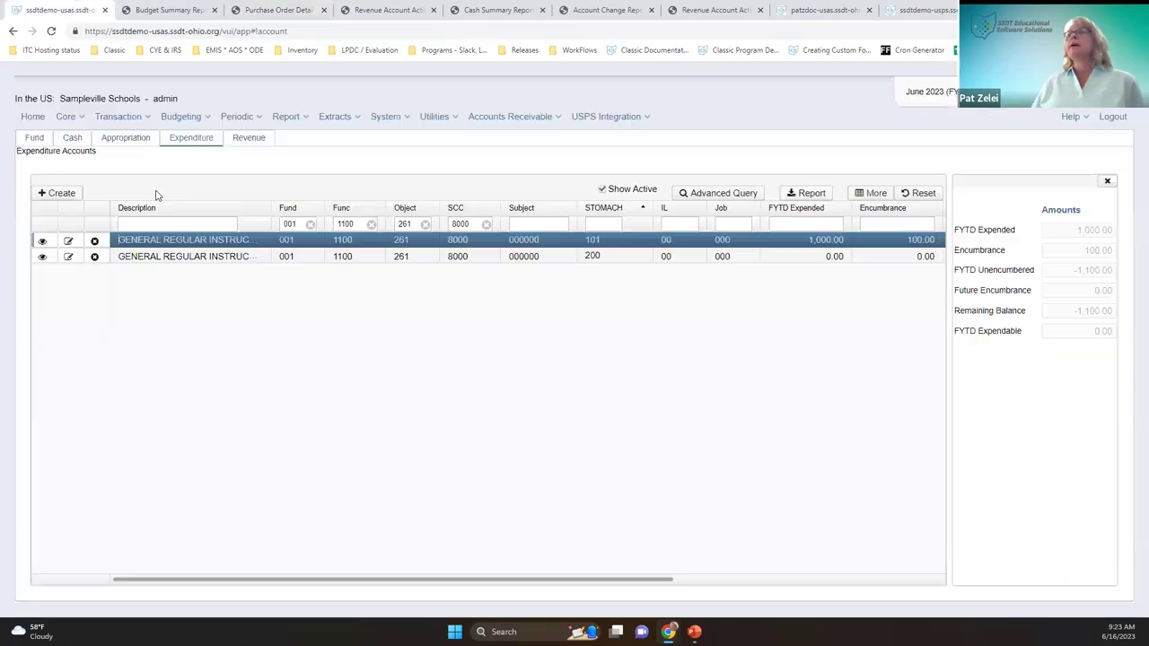
Check the 101 OPU account's details in USAS, then bring up the Budget Summary Report
{"action": "left_click", "coordinate": [84, 10]}
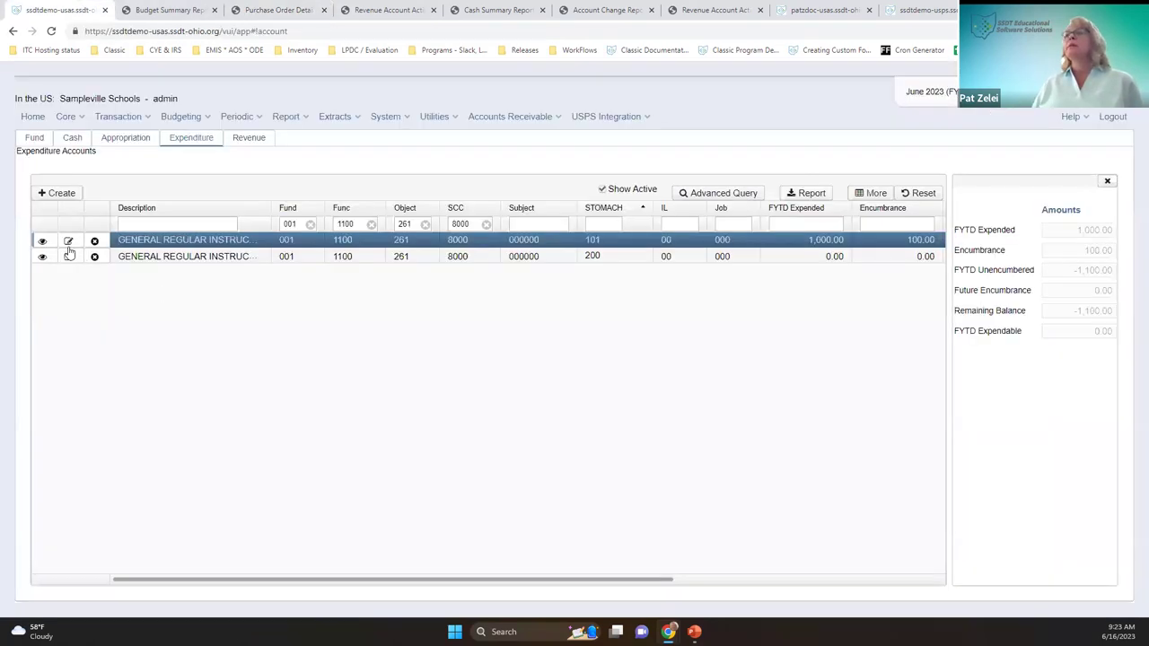
{"action": "left_click", "coordinate": [42, 241]}
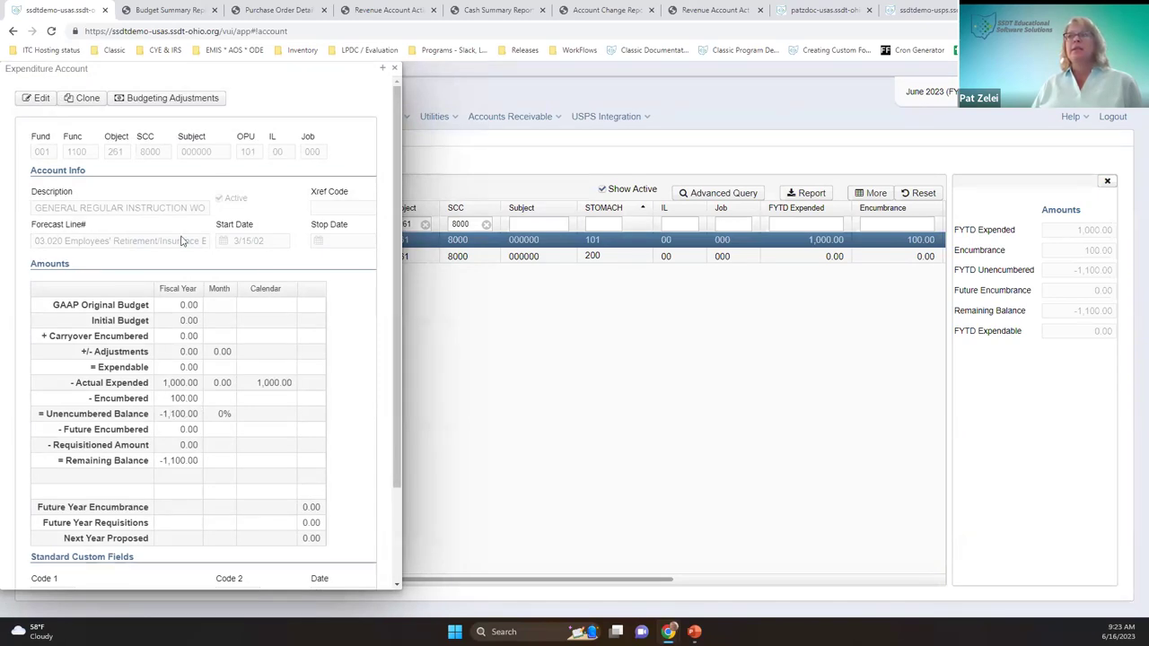
{"action": "left_click_drag", "start_coordinate": [231, 68], "coordinate": [233, 89]}
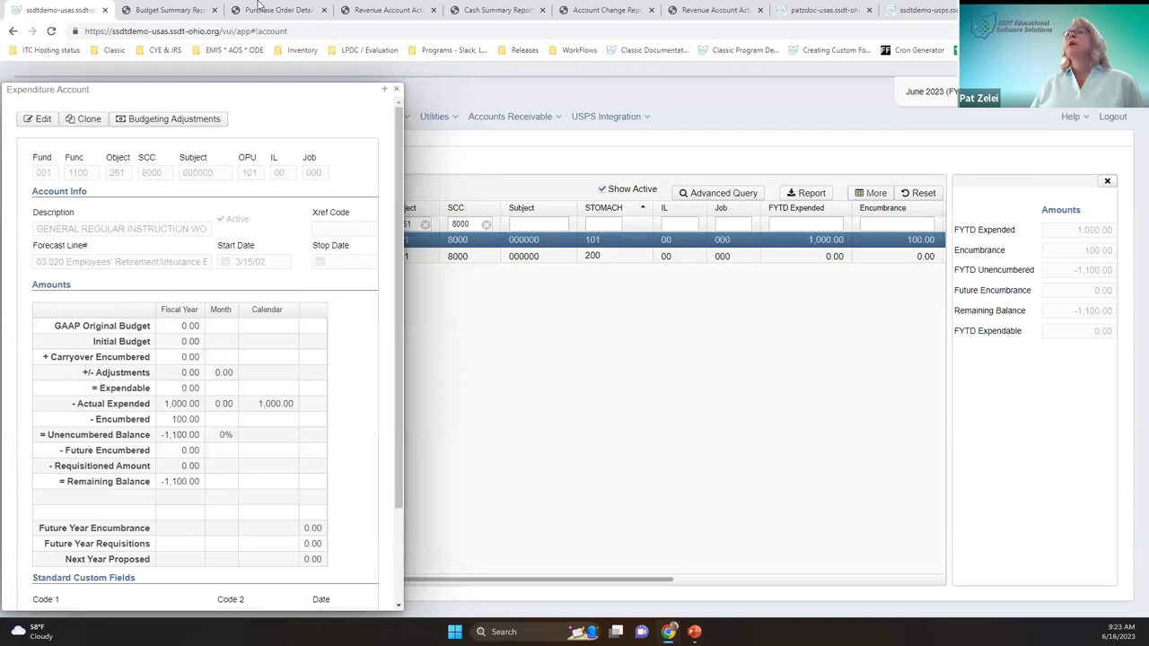
{"action": "left_click", "coordinate": [157, 10]}
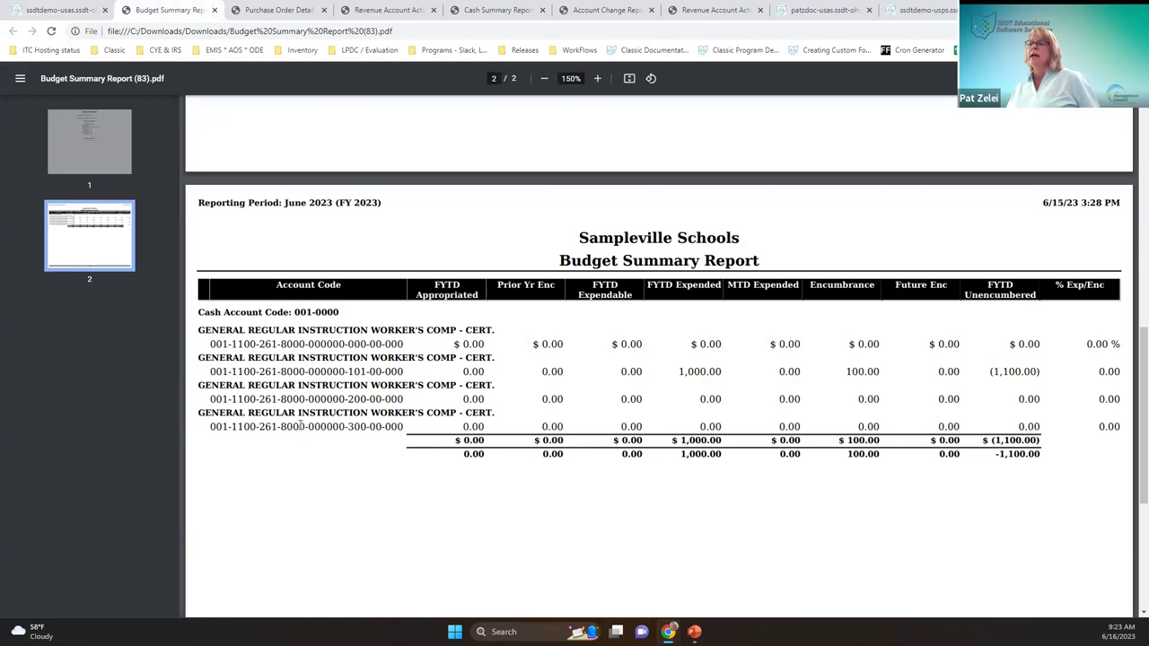
Highlight the 200 OPU account code and purchase order 2820788 in the PDF reports
{"action": "left_click_drag", "start_coordinate": [340, 398], "coordinate": [402, 398]}
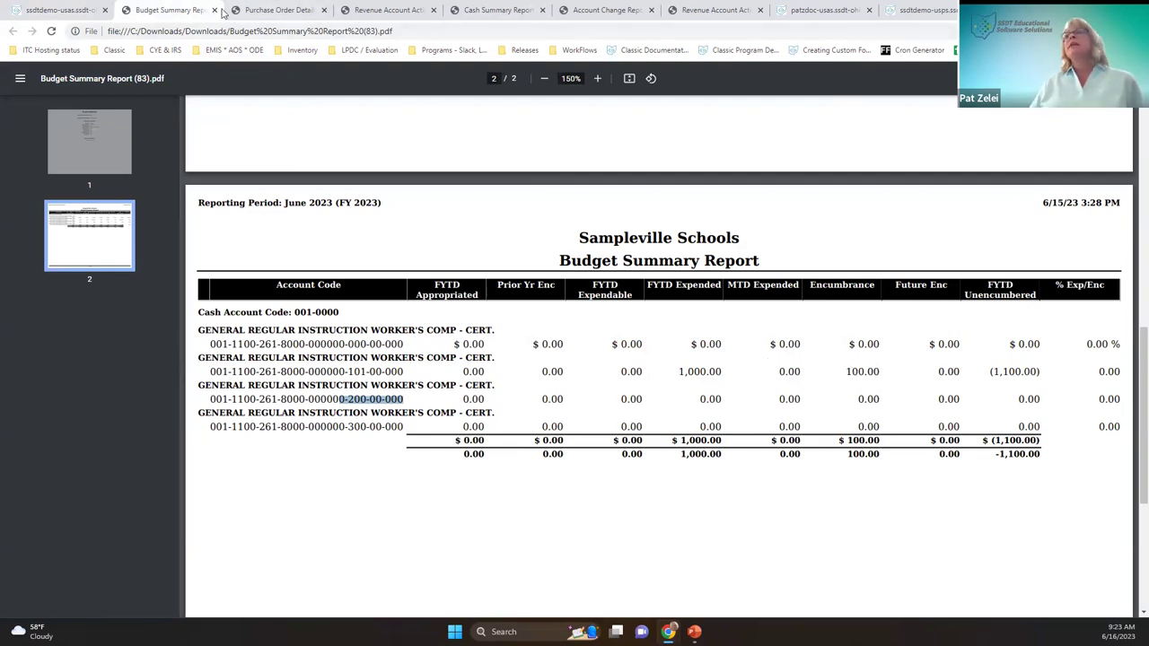
{"action": "left_click", "coordinate": [267, 10]}
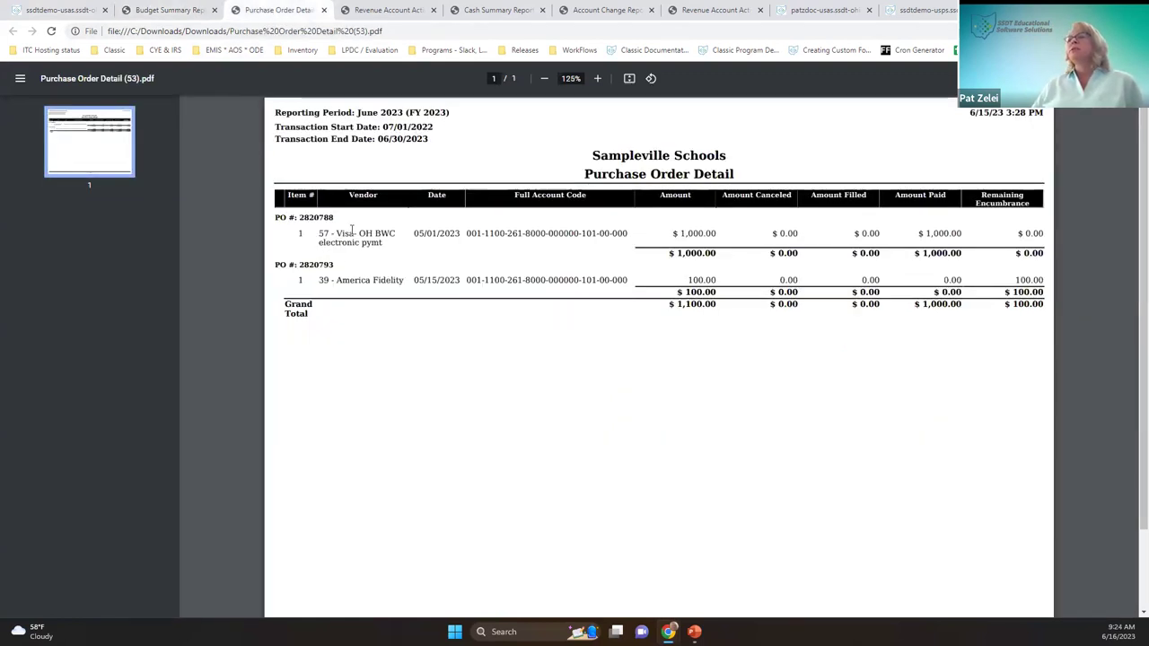
{"action": "triple_click", "coordinate": [316, 217]}
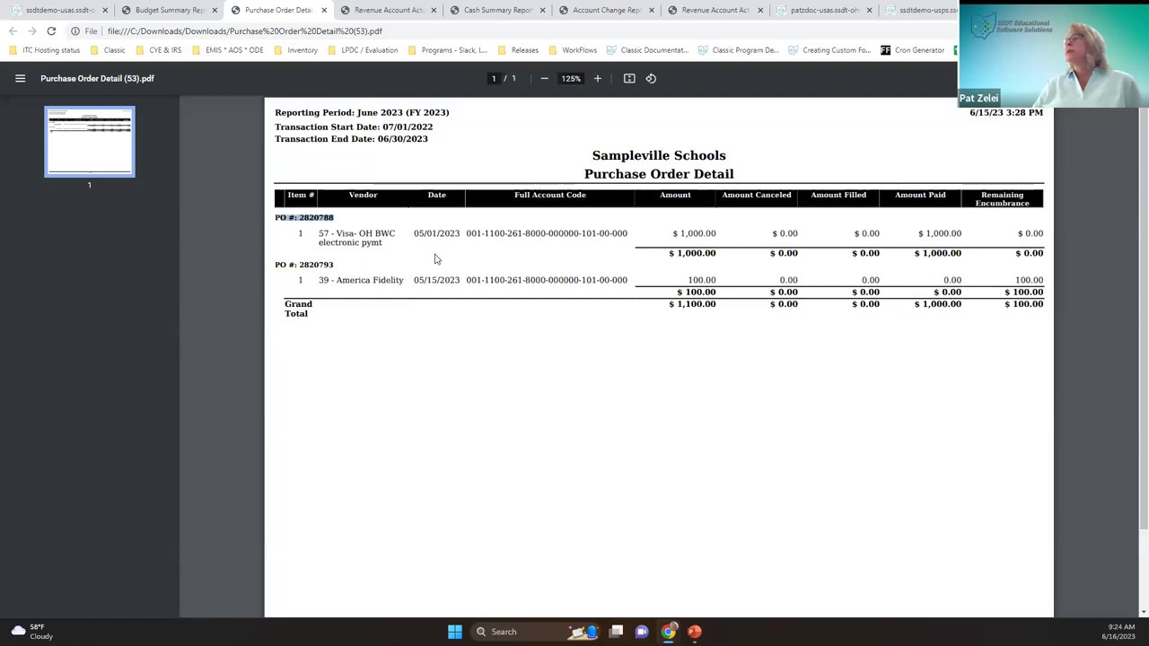
{"action": "left_click", "coordinate": [288, 260]}
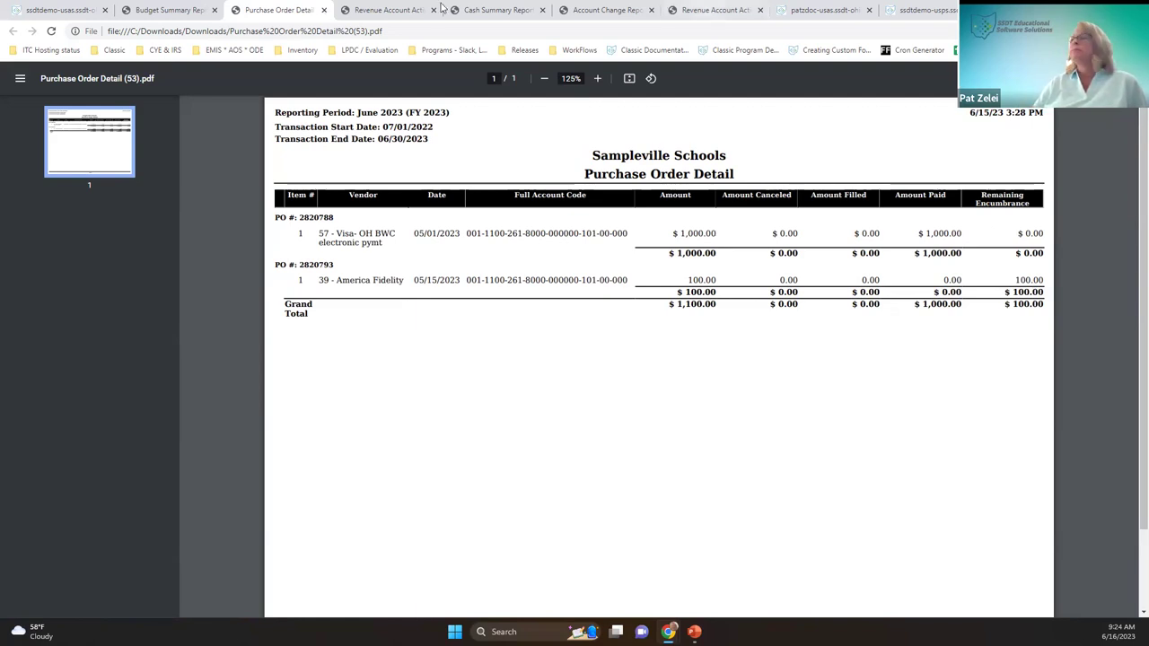
Return to USAS, close the account panel and go to Utilities > Account Change
{"action": "left_click", "coordinate": [56, 10]}
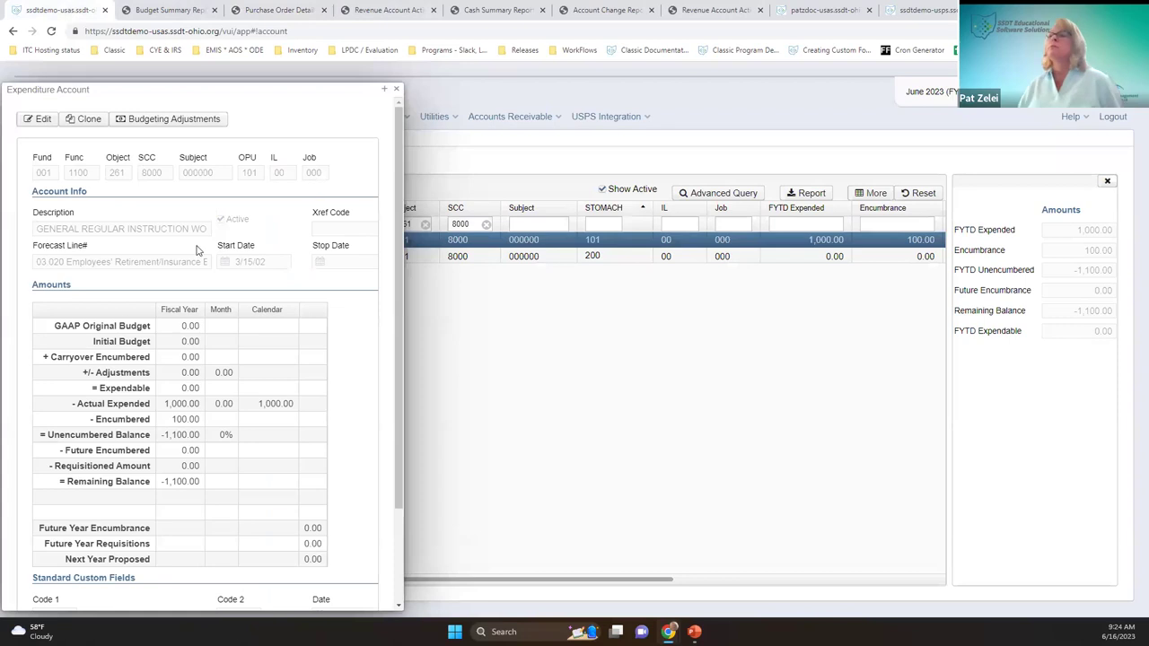
{"action": "left_click", "coordinate": [397, 91]}
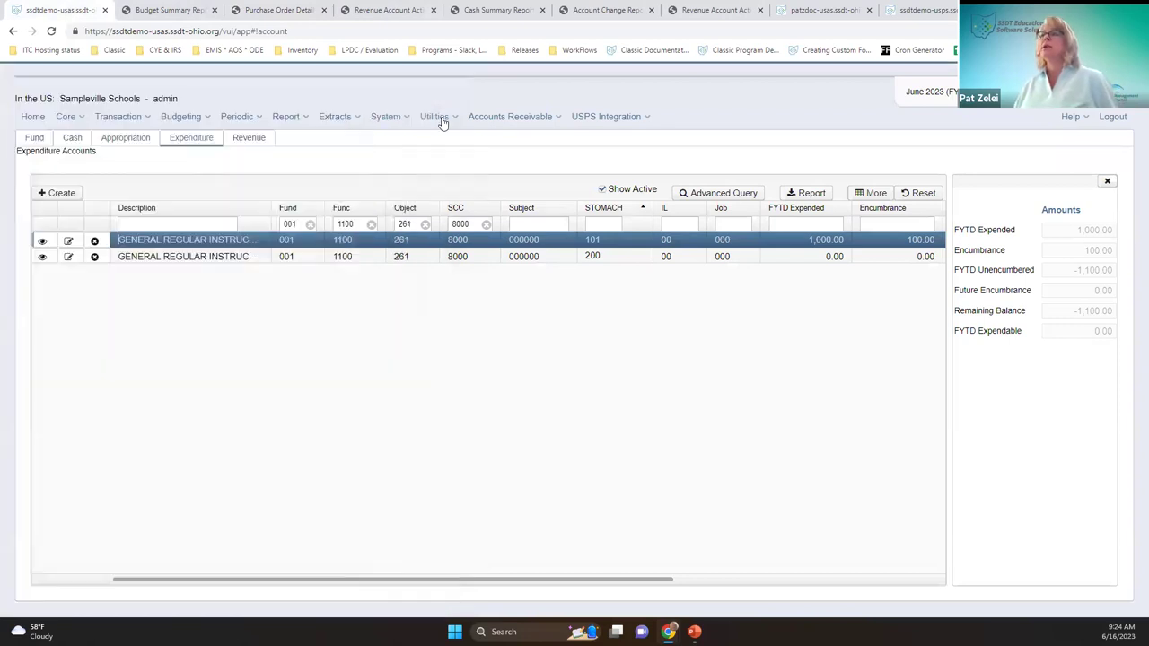
{"action": "left_click", "coordinate": [439, 117]}
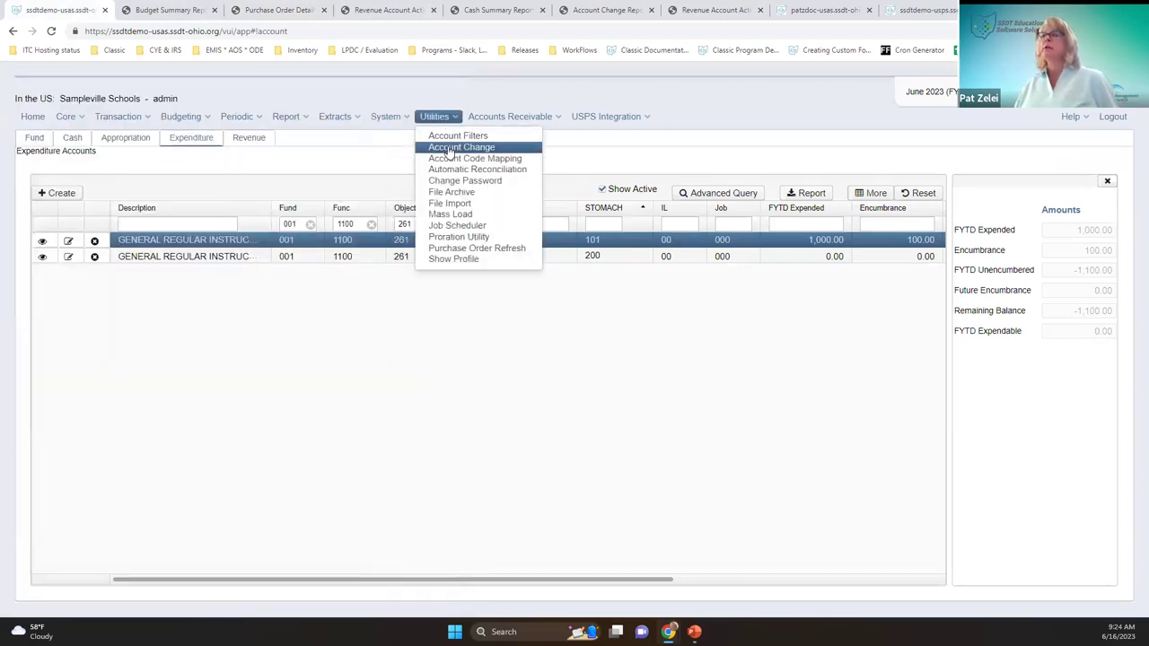
{"action": "left_click", "coordinate": [454, 147]}
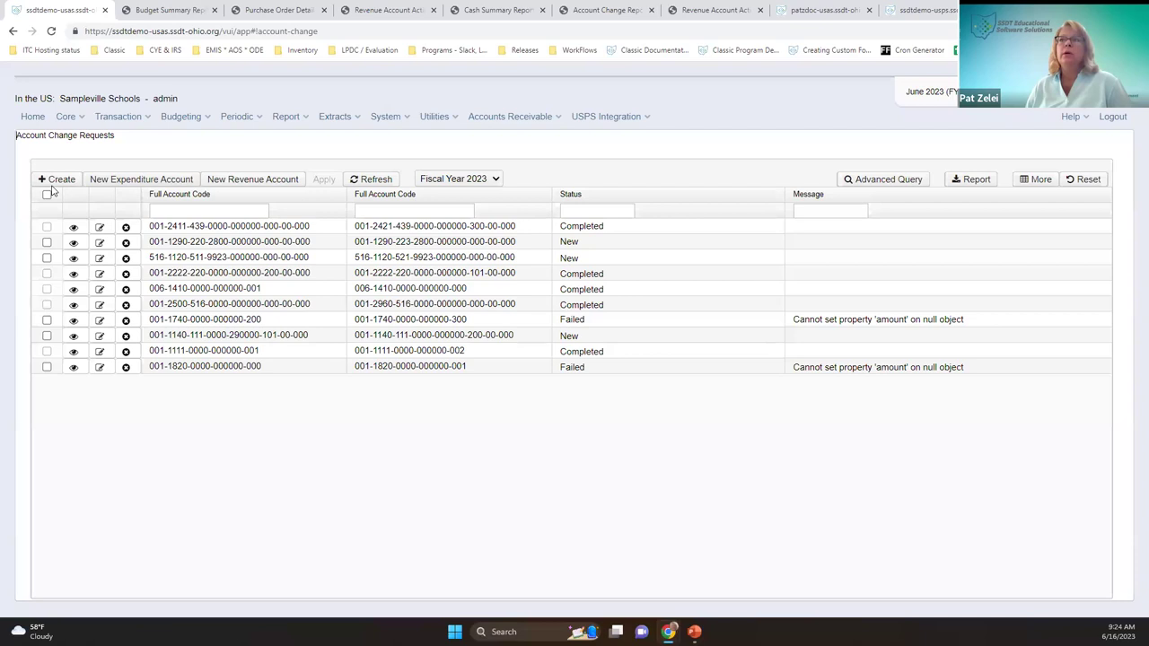
Start a new Fiscal Year 2023 account change request and reposition its form
{"action": "left_click", "coordinate": [56, 180]}
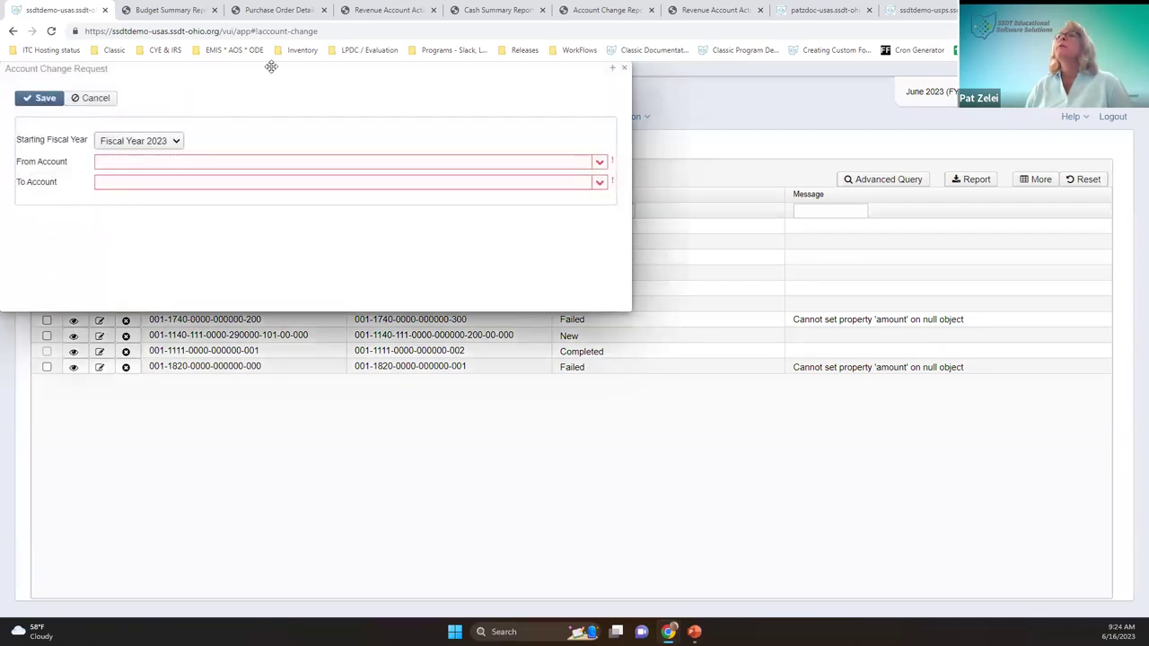
{"action": "left_click_drag", "start_coordinate": [272, 79], "coordinate": [310, 207]}
{"action": "right_click", "coordinate": [310, 207]}
{"action": "left_click", "coordinate": [157, 395]}
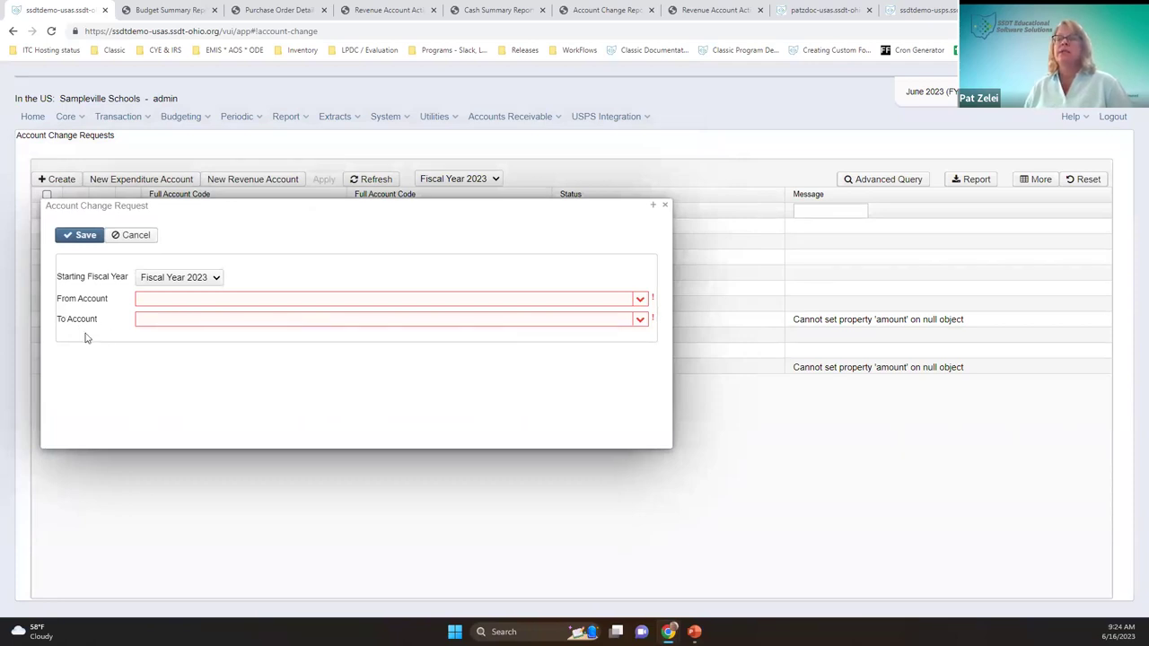
Preview the New Expenditure Account and New Revenue Account forms, closing each
{"action": "left_click", "coordinate": [179, 179]}
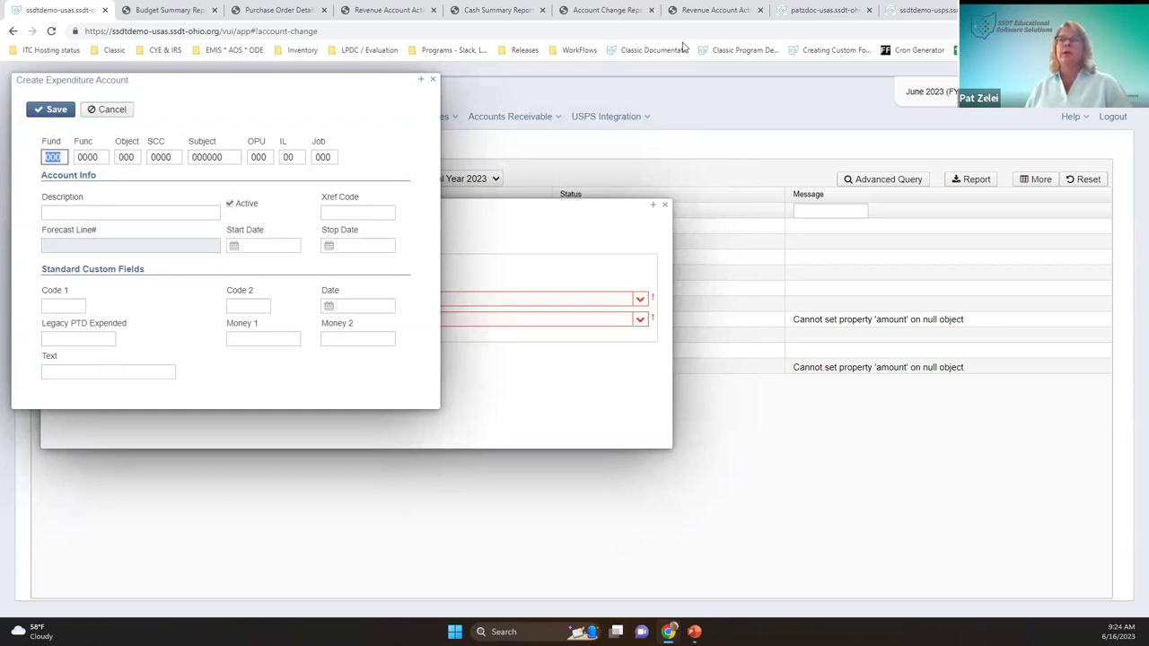
{"action": "left_click", "coordinate": [432, 80]}
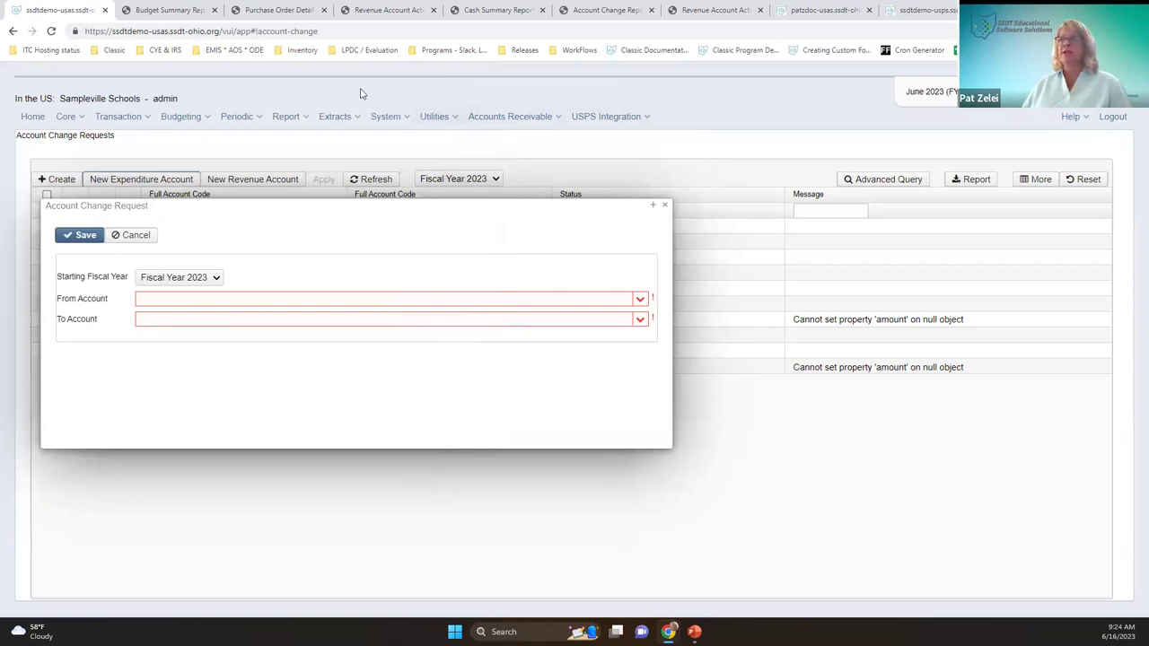
{"action": "left_click", "coordinate": [238, 180]}
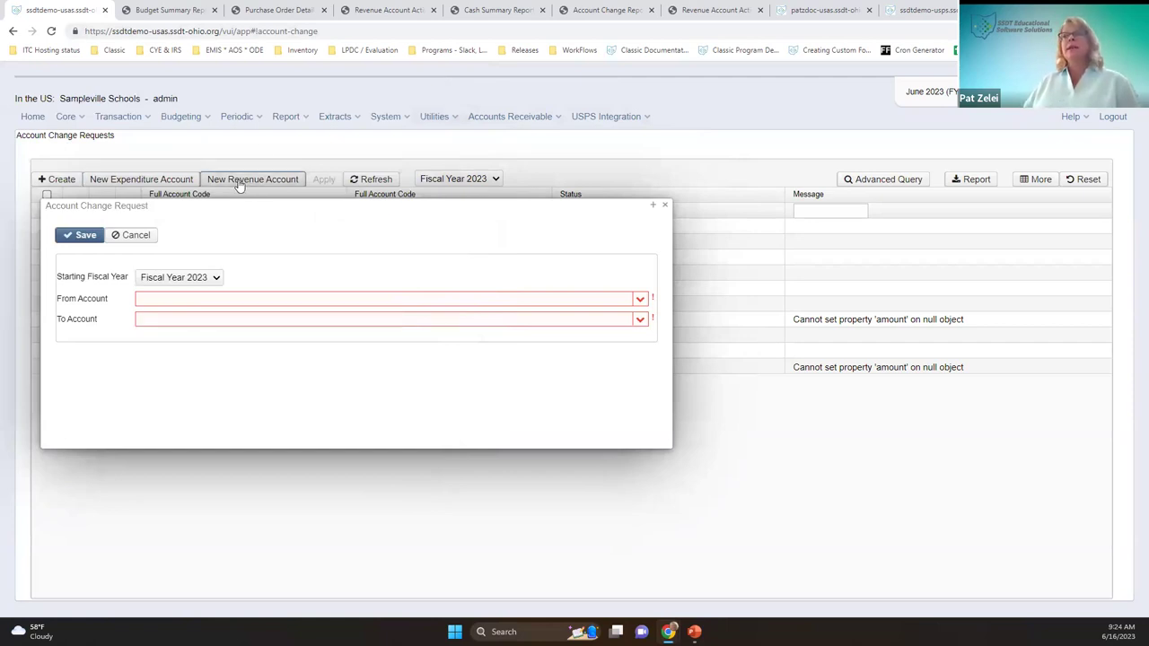
{"action": "right_click", "coordinate": [237, 184]}
{"action": "left_click", "coordinate": [434, 80]}
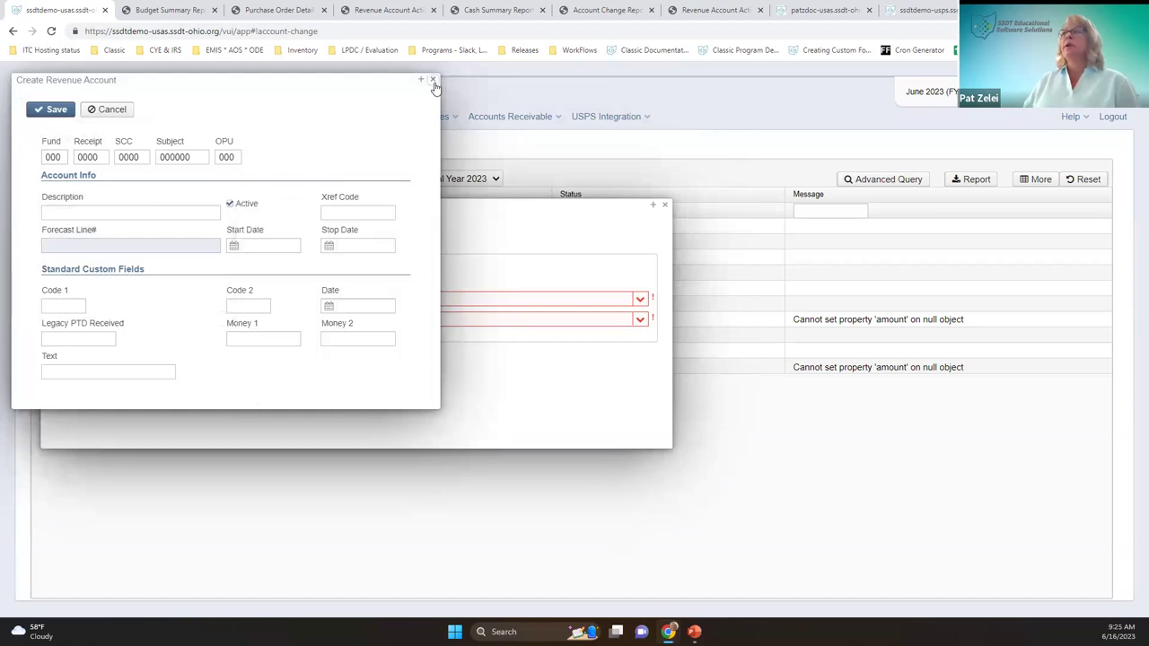
{"action": "left_click", "coordinate": [433, 80]}
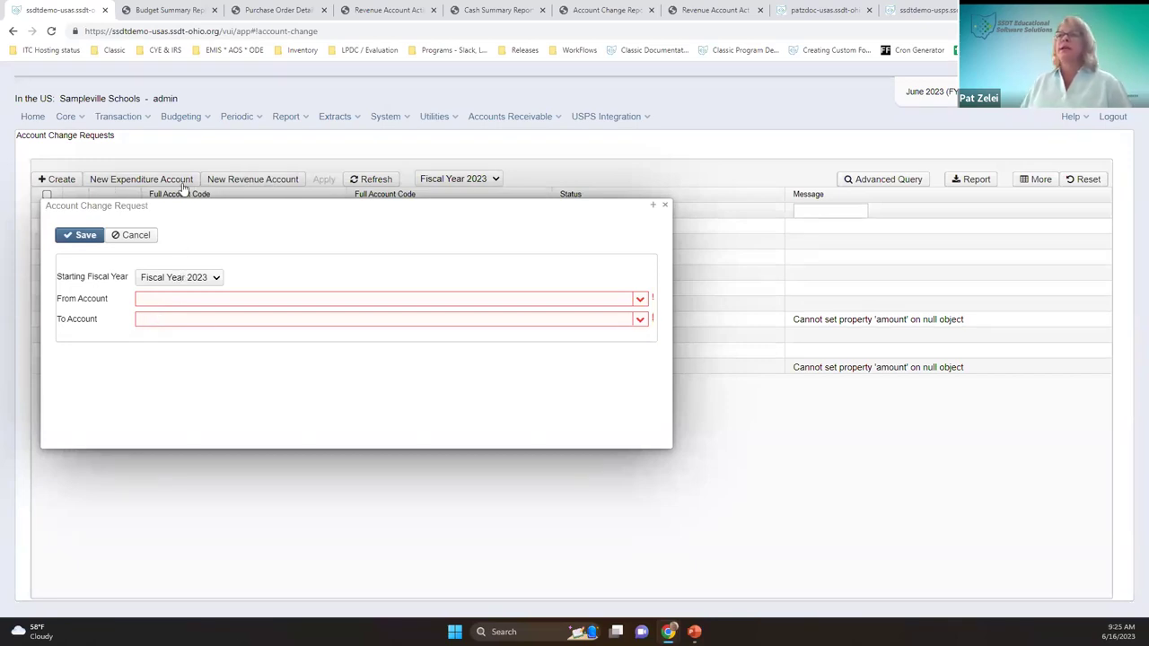
Set From to the 101-00-000 account and To to the 200-00-000 TEMP-200 account, then save
{"action": "left_click", "coordinate": [165, 299]}
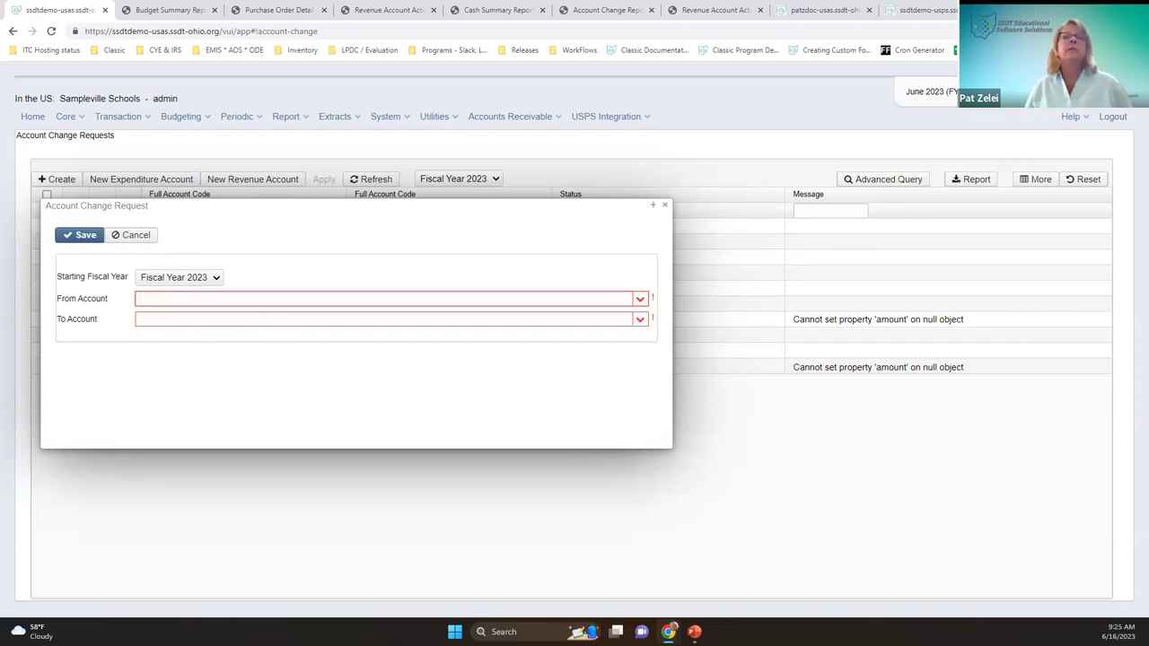
{"action": "type", "text": "00"}
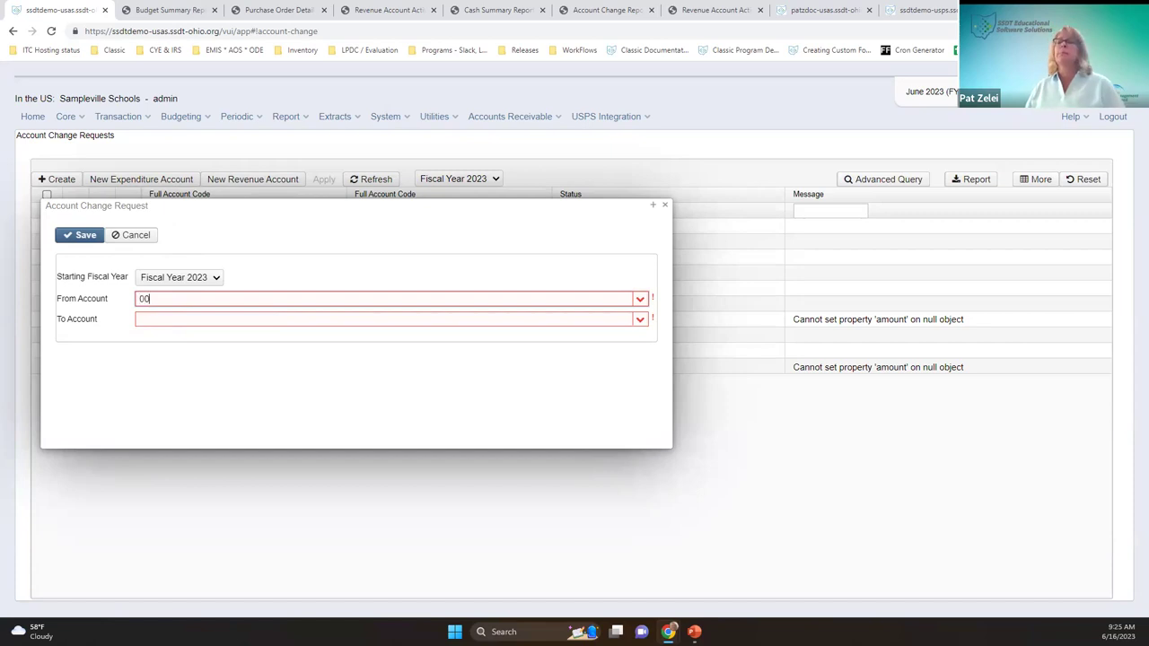
{"action": "type", "text": "1-1100"}
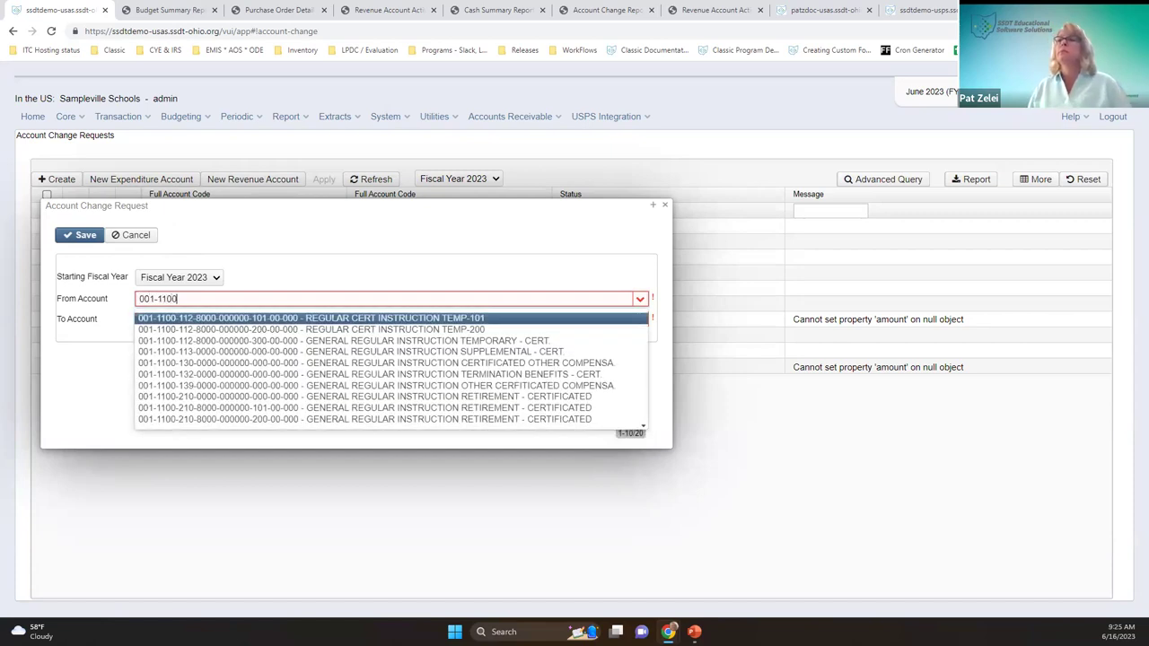
{"action": "type", "text": "-266"}
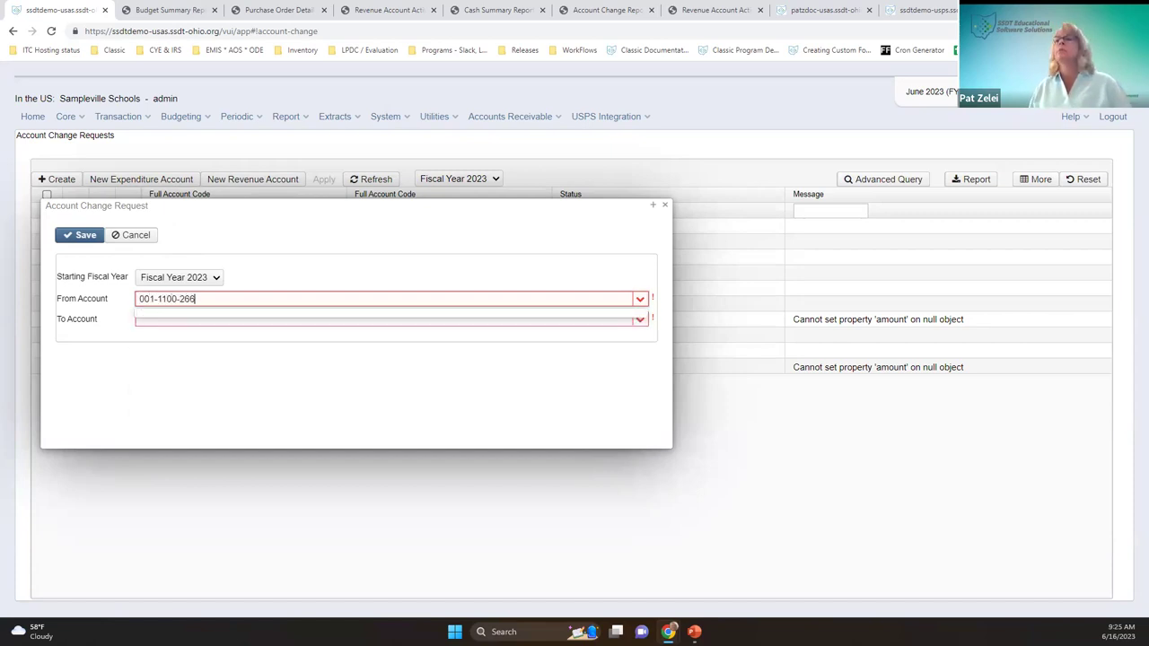
{"action": "type", "text": "-8000"}
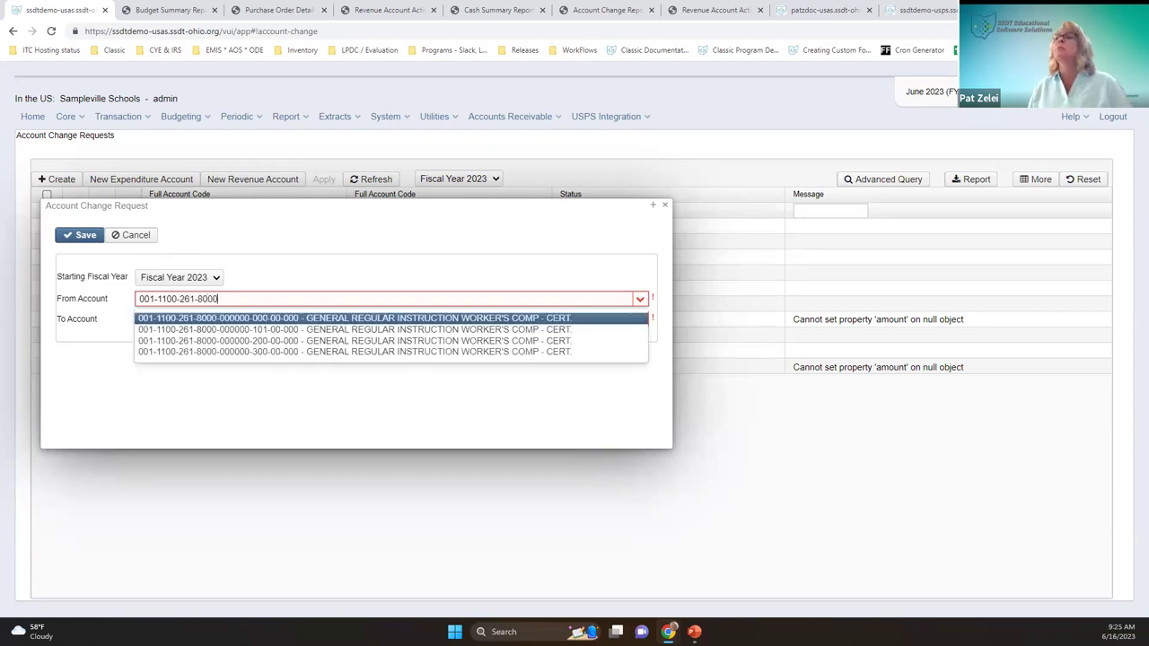
{"action": "key", "text": "Down"}
{"action": "key", "text": "Return"}
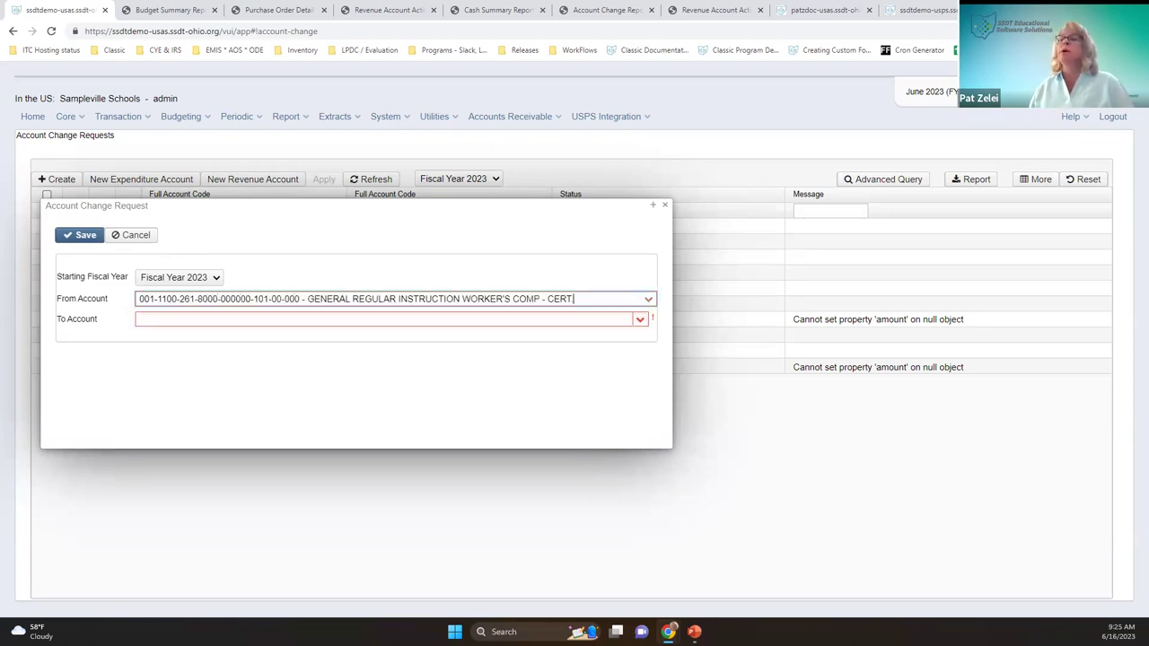
{"action": "left_click", "coordinate": [194, 319]}
{"action": "type", "text": "001-110"}
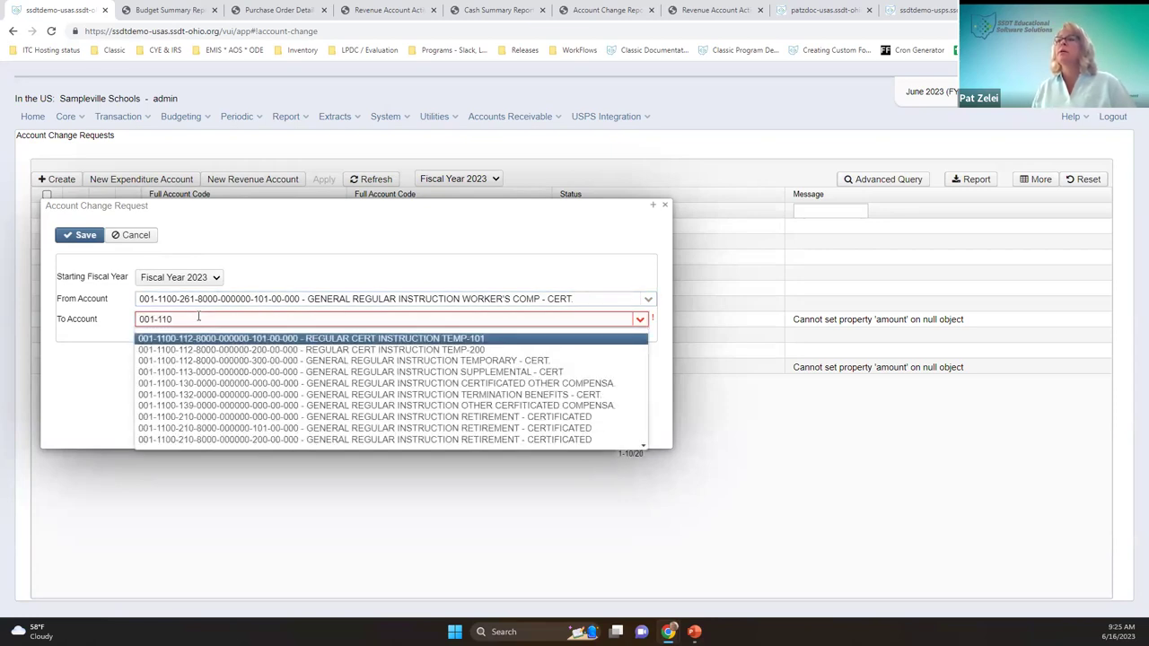
{"action": "key", "text": "Down"}
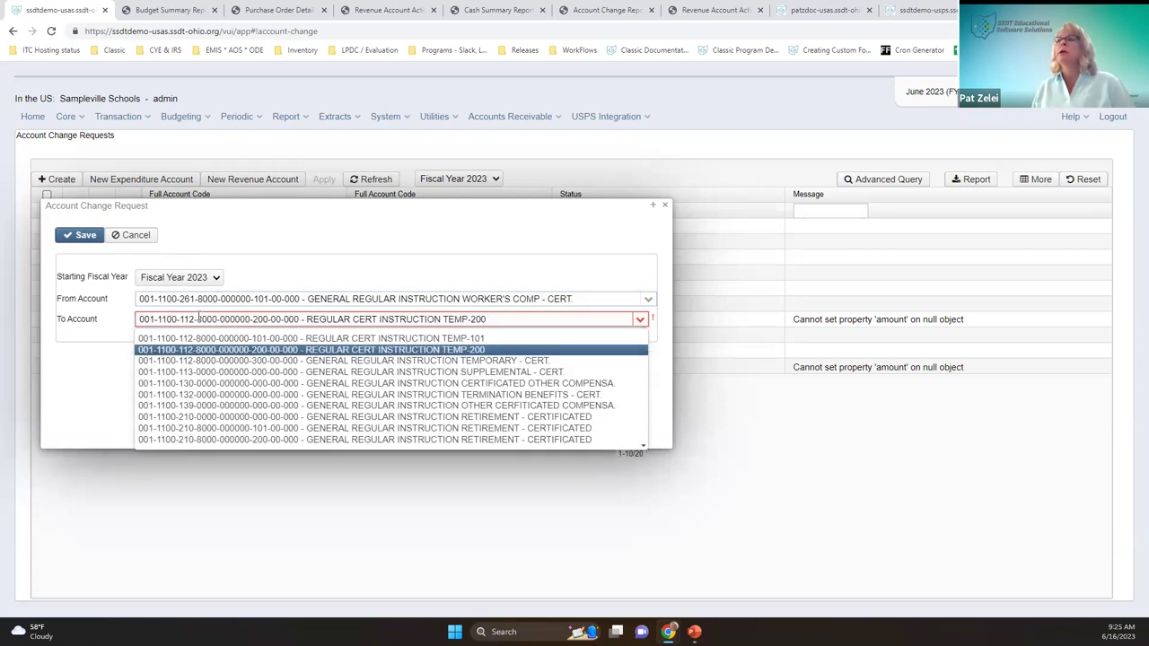
{"action": "key", "text": "Return"}
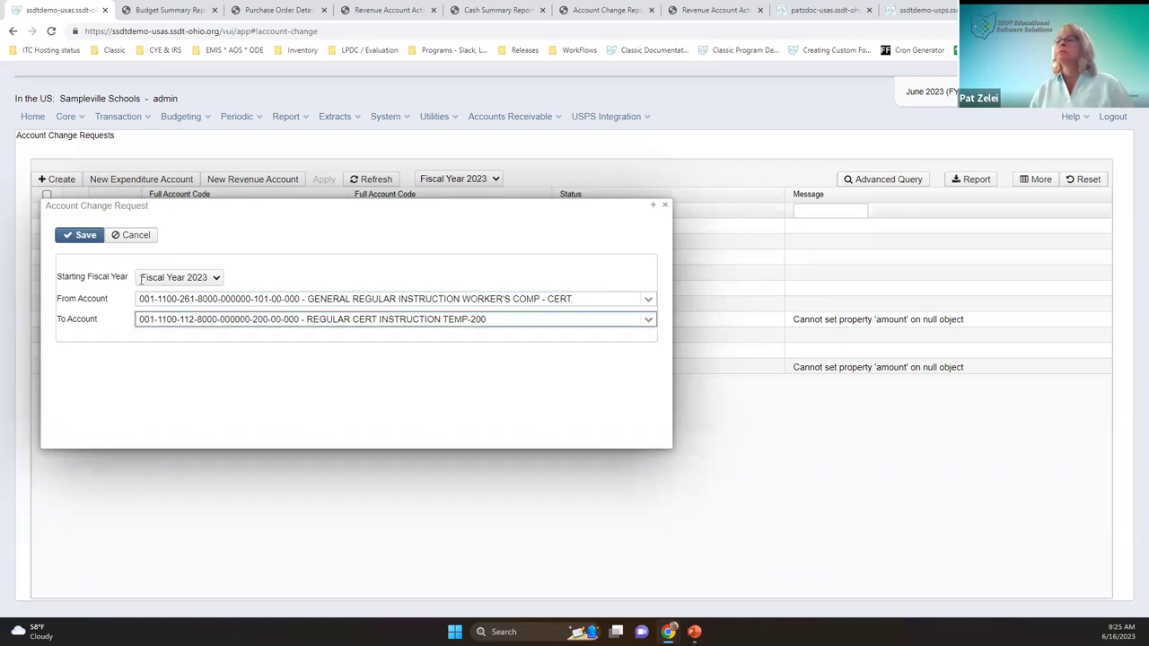
{"action": "left_click", "coordinate": [86, 235]}
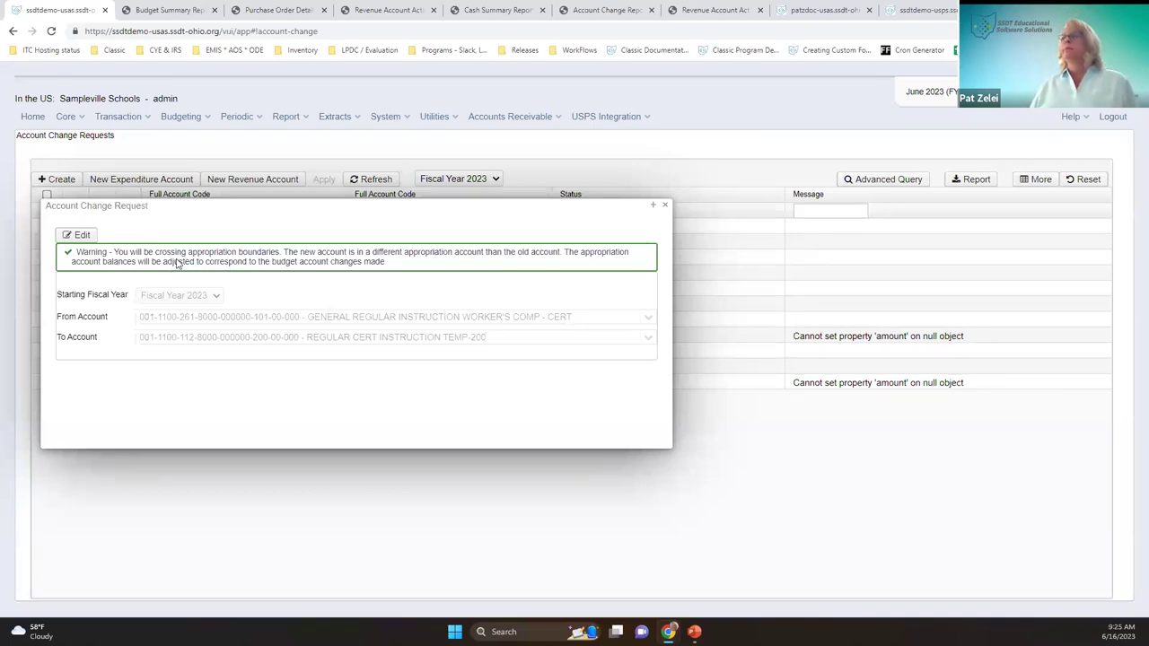
Close the saved request, then reopen the new 101-00-000 request to review it and close it
{"action": "left_click", "coordinate": [665, 208]}
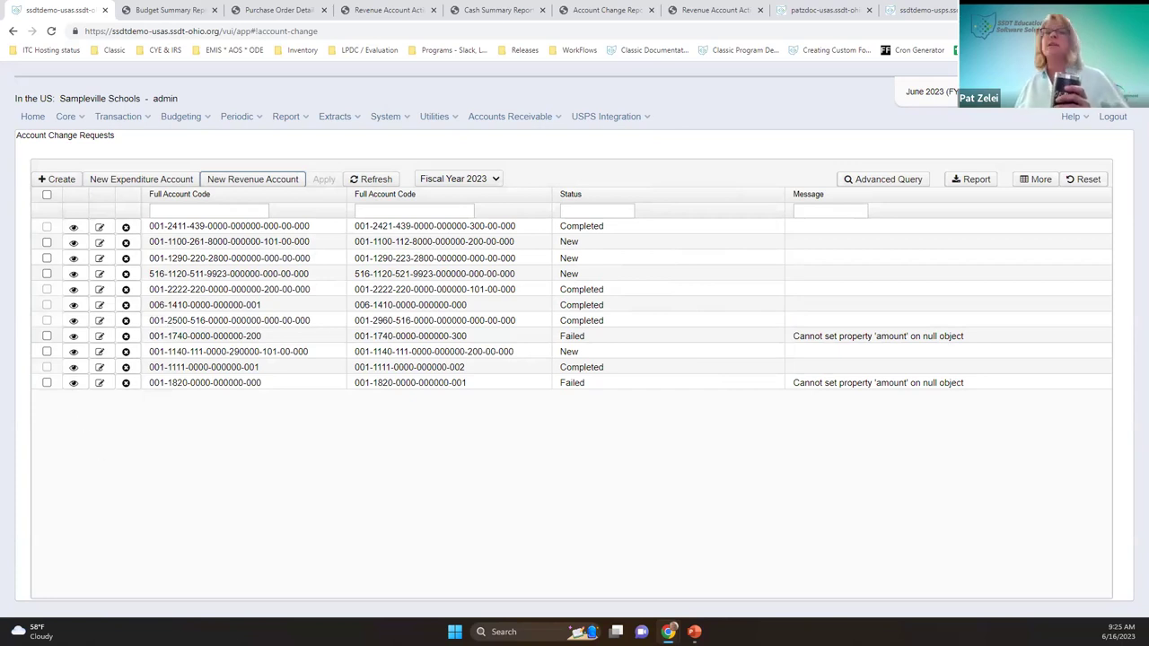
{"action": "left_click", "coordinate": [100, 244]}
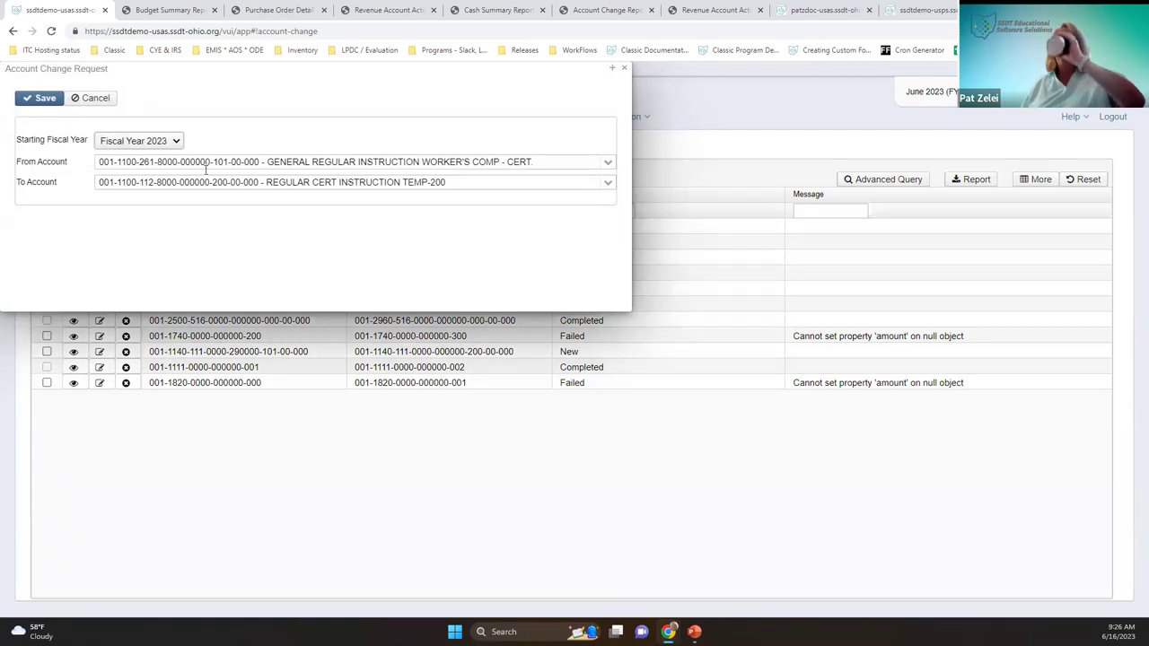
{"action": "left_click", "coordinate": [626, 70]}
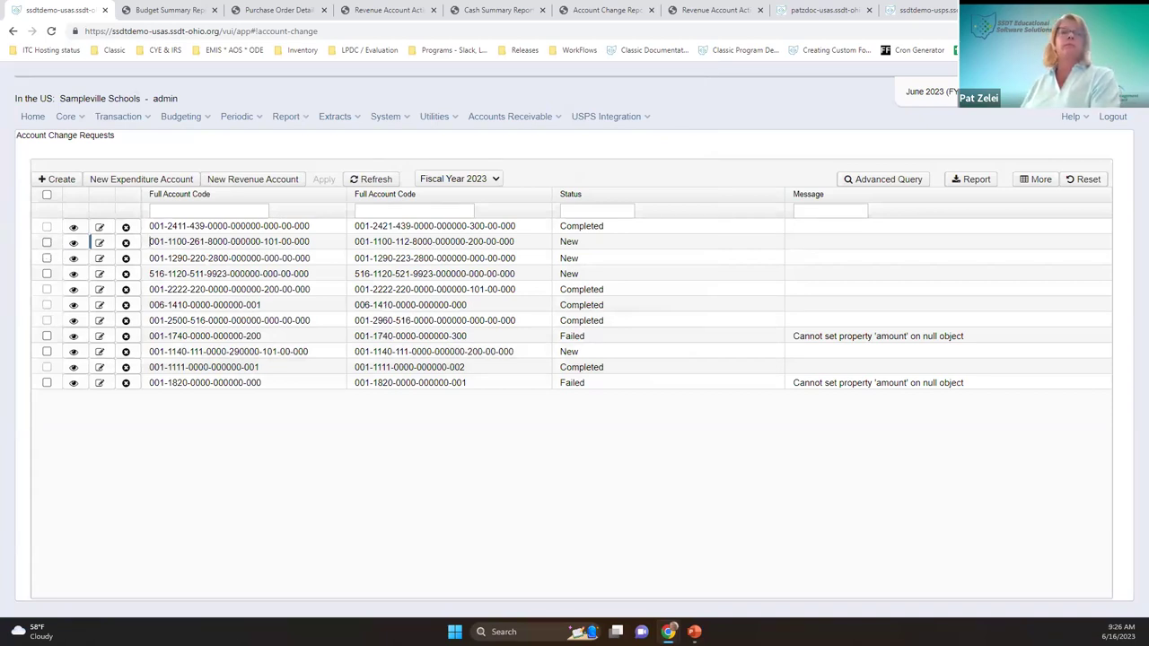
Apply the marked 101-00-000 to 200-00-000 account change request and dismiss the job-started message
{"action": "left_click", "coordinate": [47, 242]}
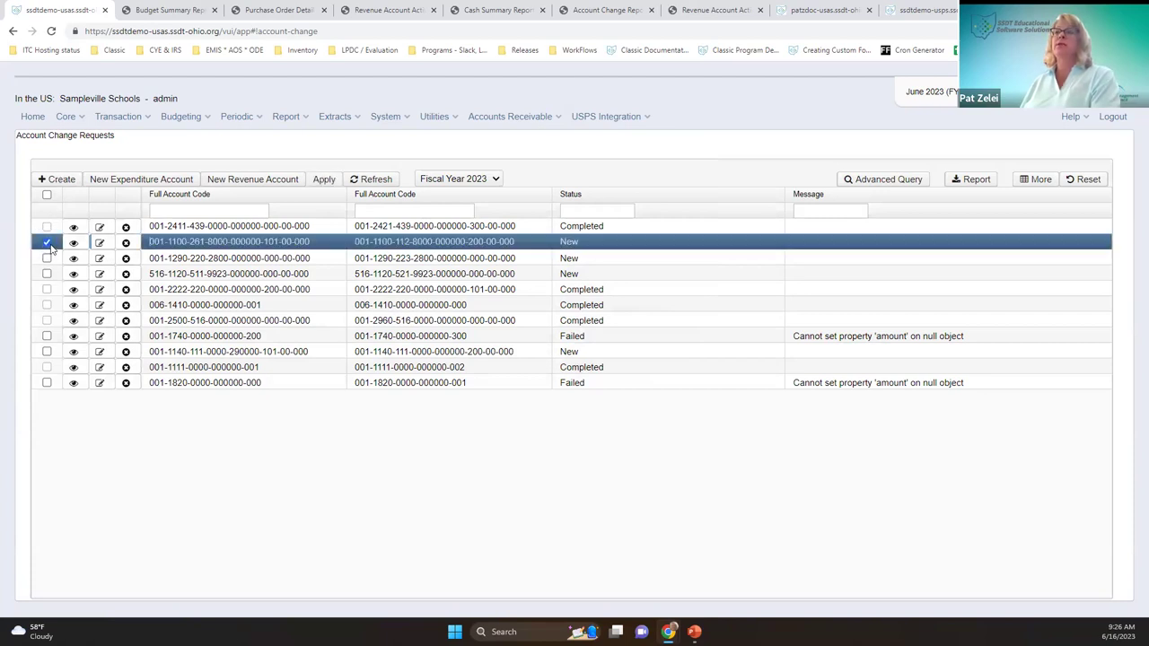
{"action": "left_click", "coordinate": [325, 180]}
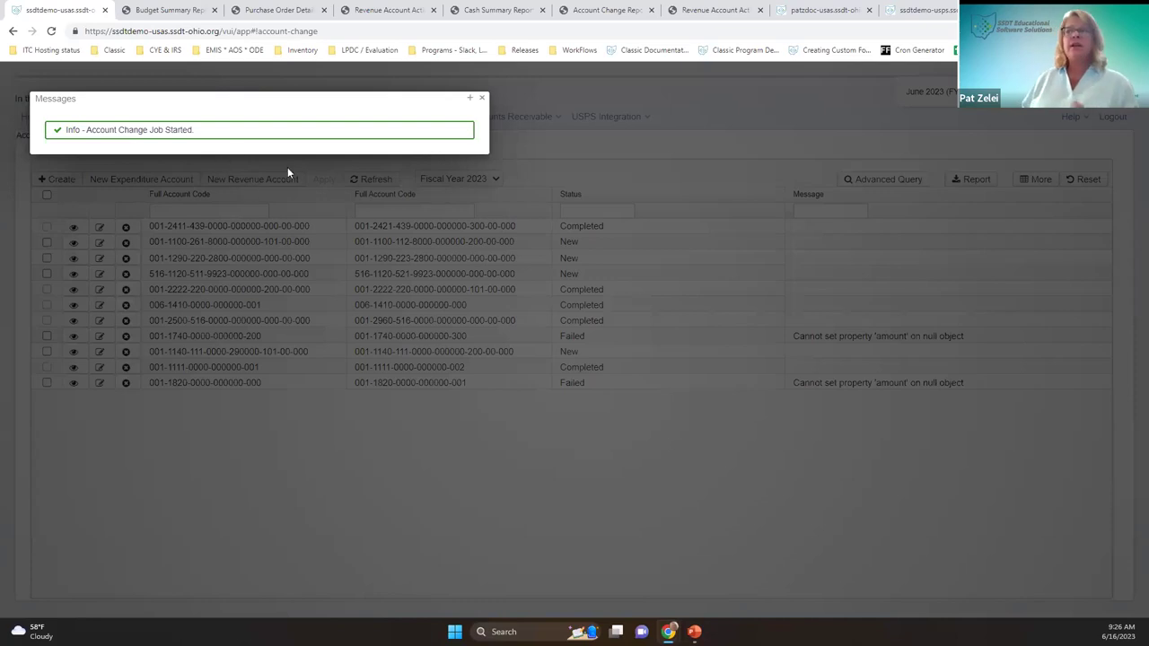
{"action": "left_click", "coordinate": [483, 99]}
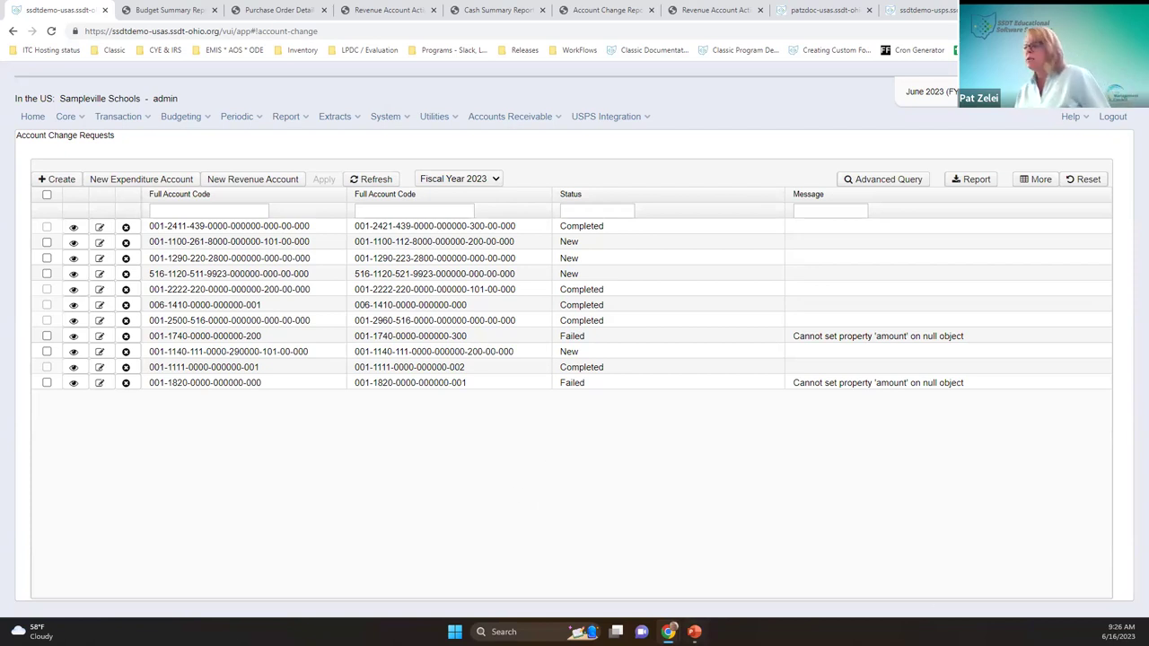
Switch to PowerPoint and page from slide 6 to slide 19, 'Reports - After'
{"action": "left_click", "coordinate": [692, 561]}
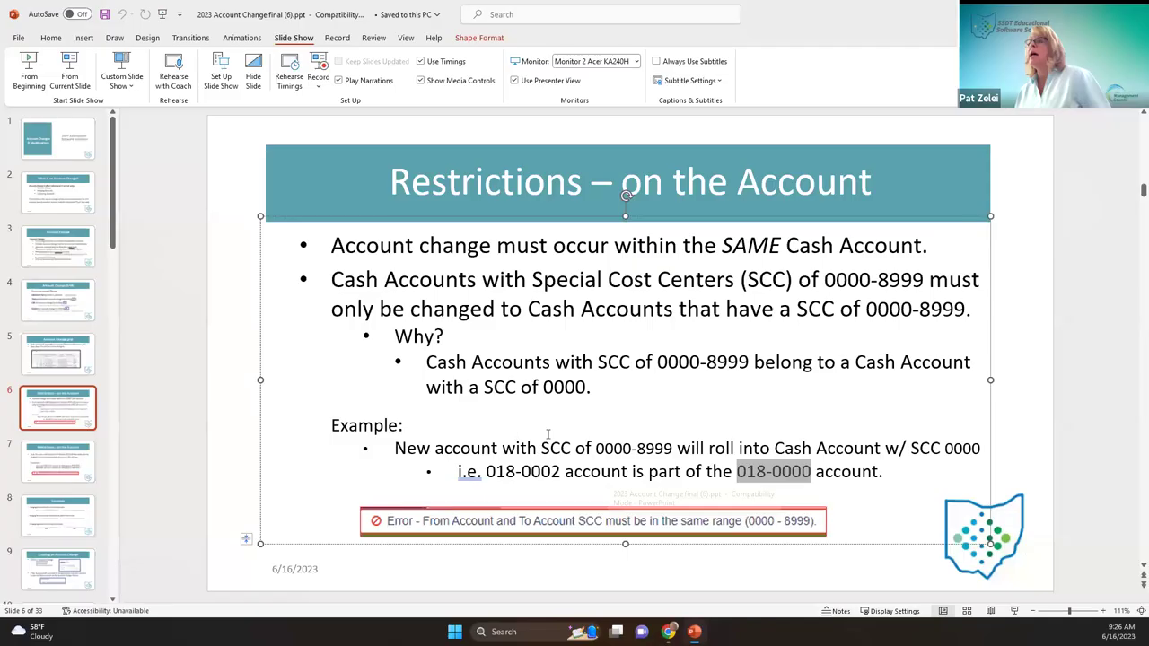
{"action": "scroll", "coordinate": [773, 359], "scroll_direction": "down", "scroll_amount": 4}
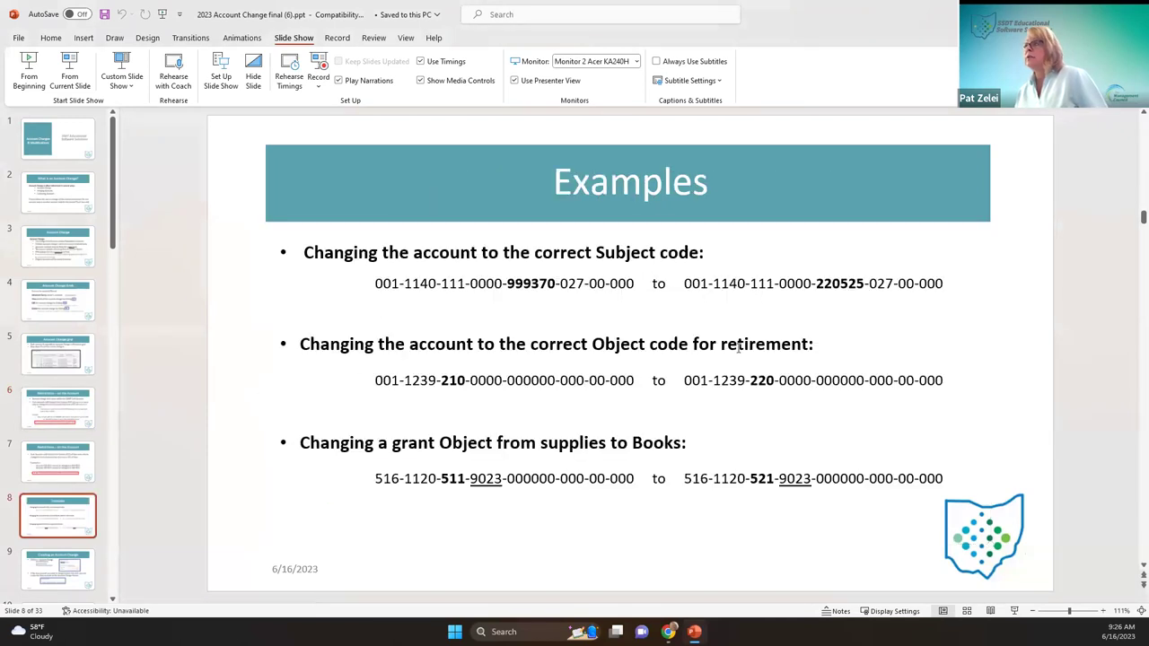
{"action": "scroll", "coordinate": [738, 351], "scroll_direction": "down", "scroll_amount": 4}
{"action": "scroll", "coordinate": [738, 350], "scroll_direction": "down", "scroll_amount": 2}
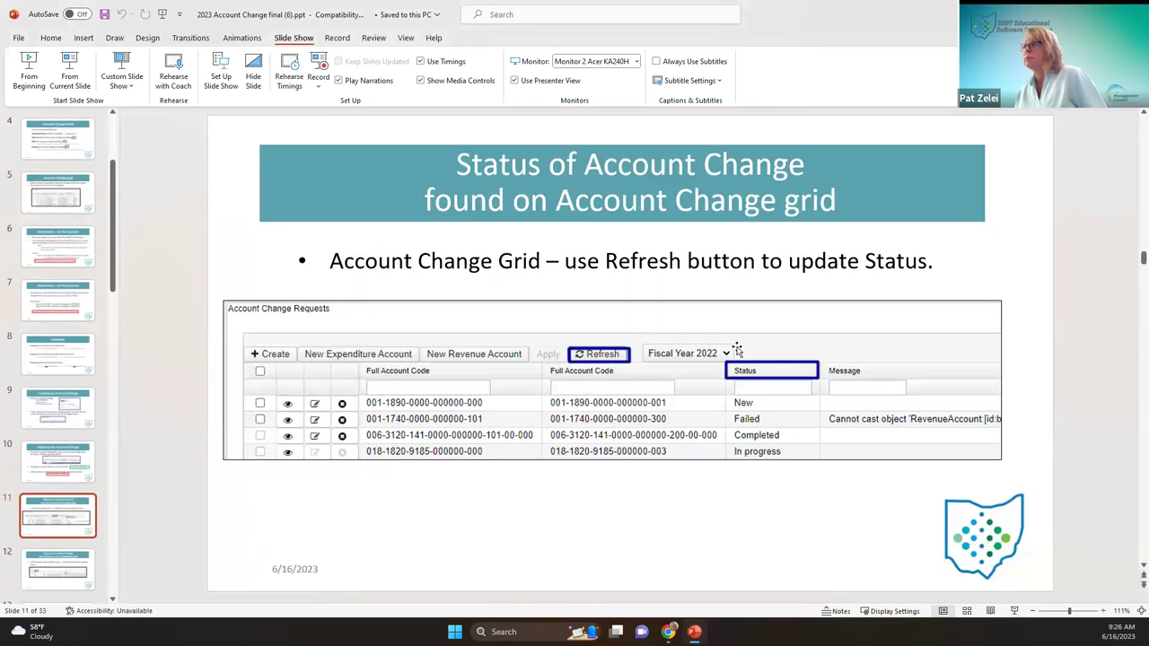
{"action": "scroll", "coordinate": [737, 349], "scroll_direction": "down", "scroll_amount": 1}
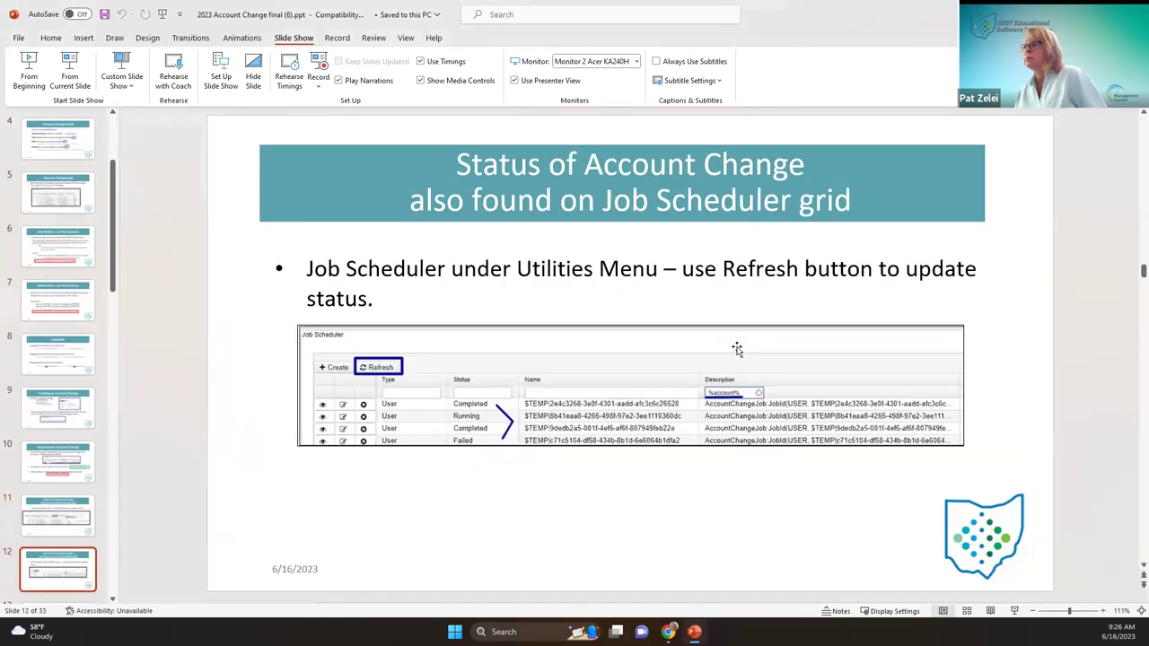
{"action": "scroll", "coordinate": [736, 348], "scroll_direction": "down", "scroll_amount": 3}
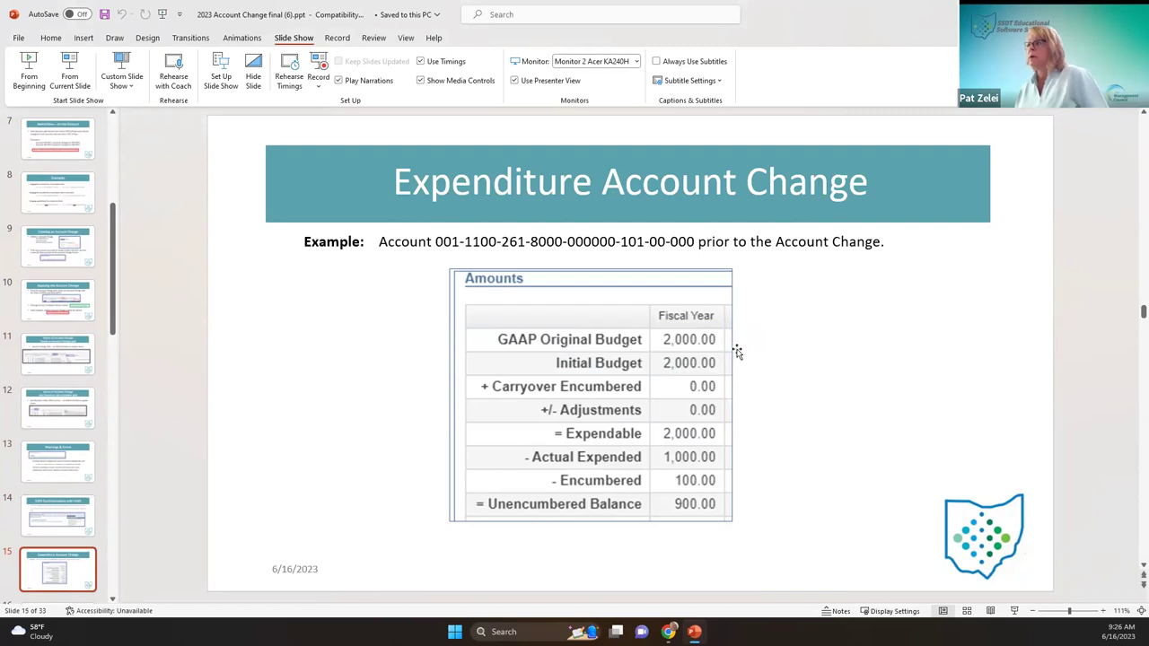
{"action": "scroll", "coordinate": [736, 348], "scroll_direction": "down", "scroll_amount": 1}
{"action": "scroll", "coordinate": [736, 350], "scroll_direction": "down", "scroll_amount": 1}
{"action": "scroll", "coordinate": [736, 352], "scroll_direction": "down", "scroll_amount": 1}
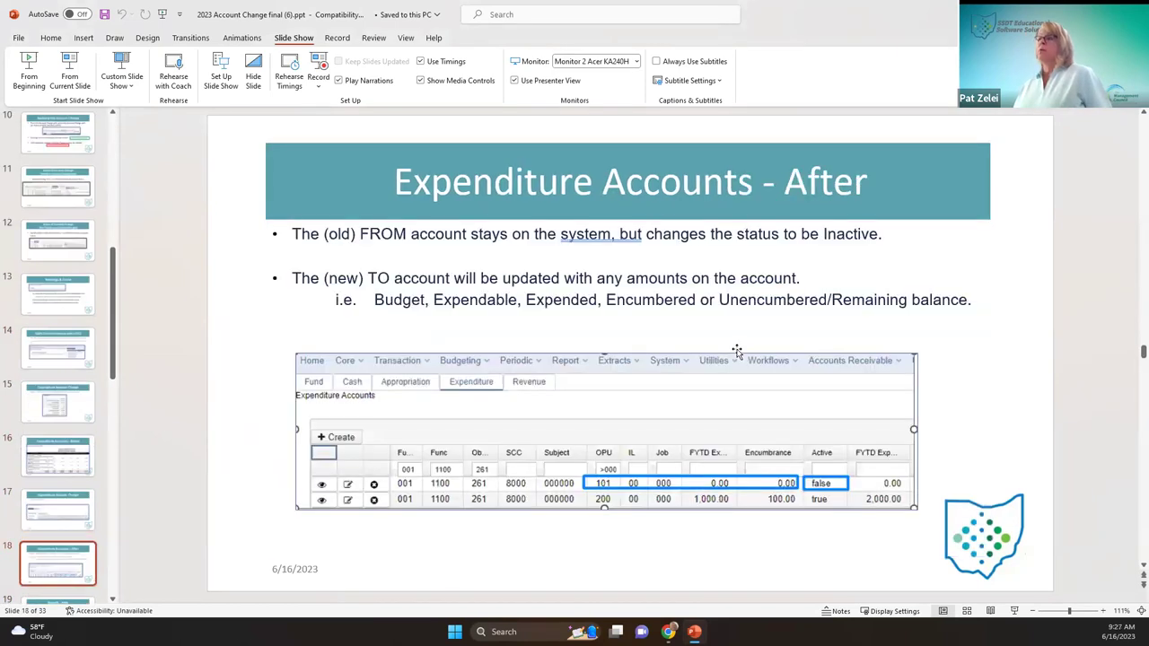
{"action": "scroll", "coordinate": [736, 351], "scroll_direction": "up", "scroll_amount": 1}
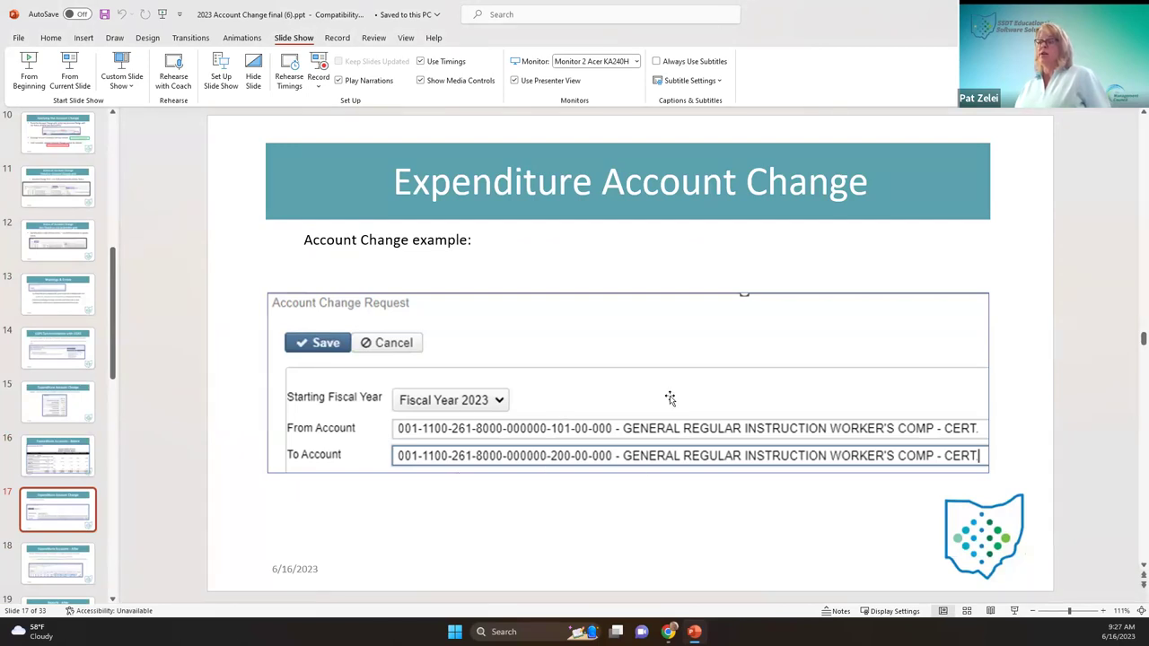
{"action": "scroll", "coordinate": [839, 406], "scroll_direction": "down", "scroll_amount": 1}
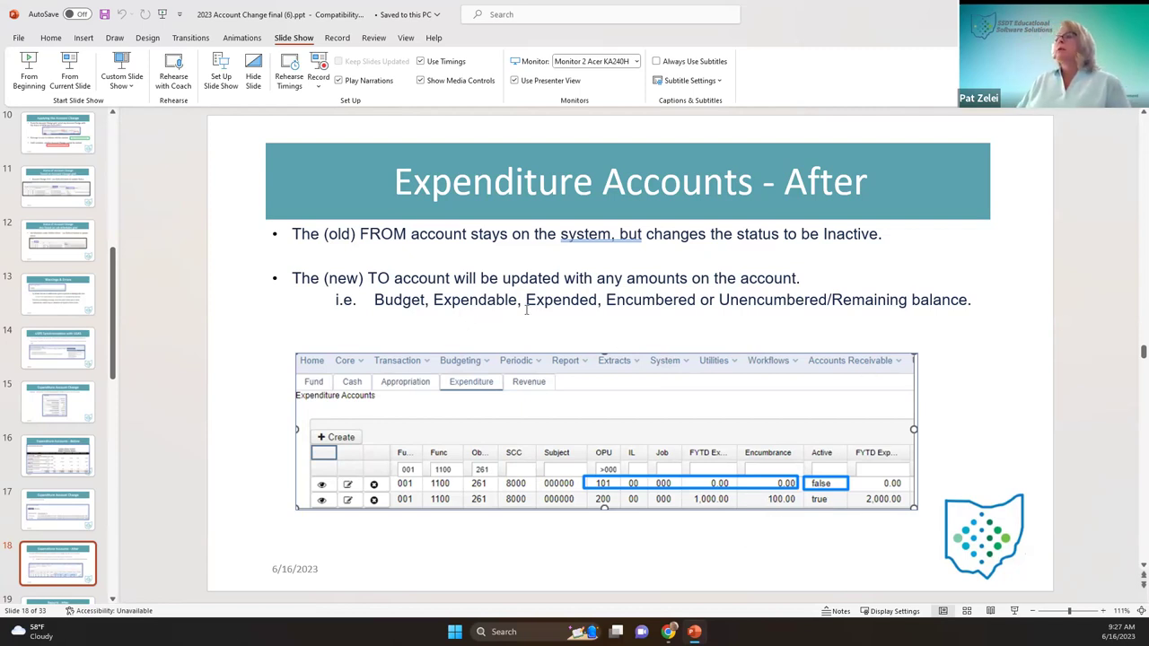
{"action": "scroll", "coordinate": [934, 323], "scroll_direction": "down", "scroll_amount": 2}
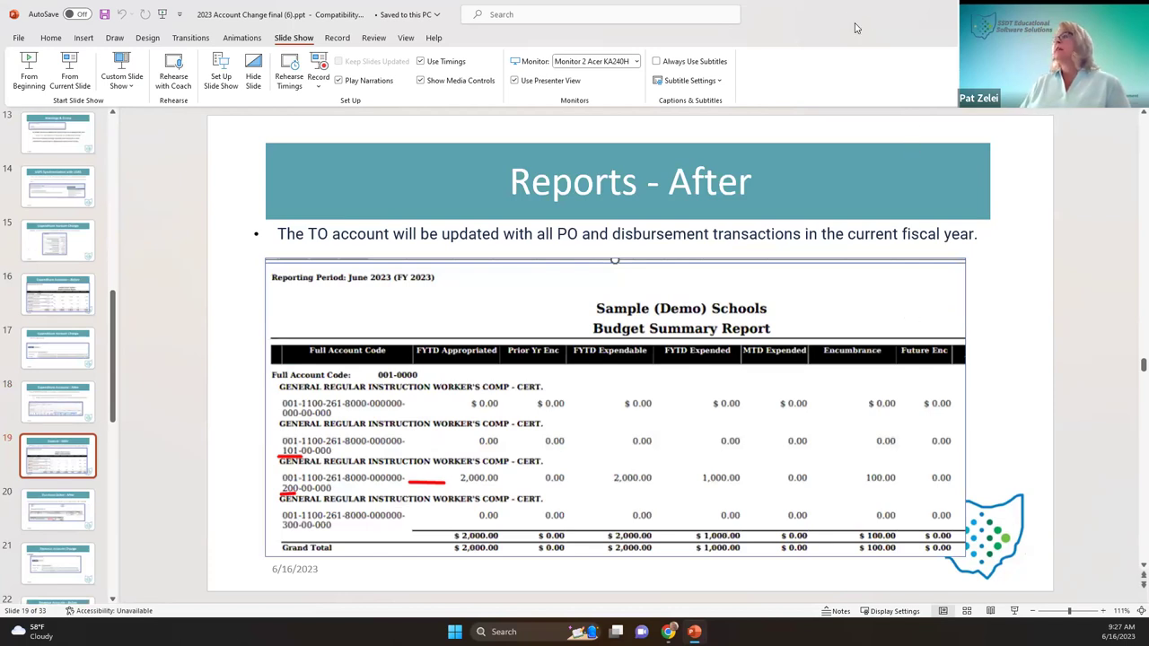
{"action": "left_click", "coordinate": [1033, 13]}
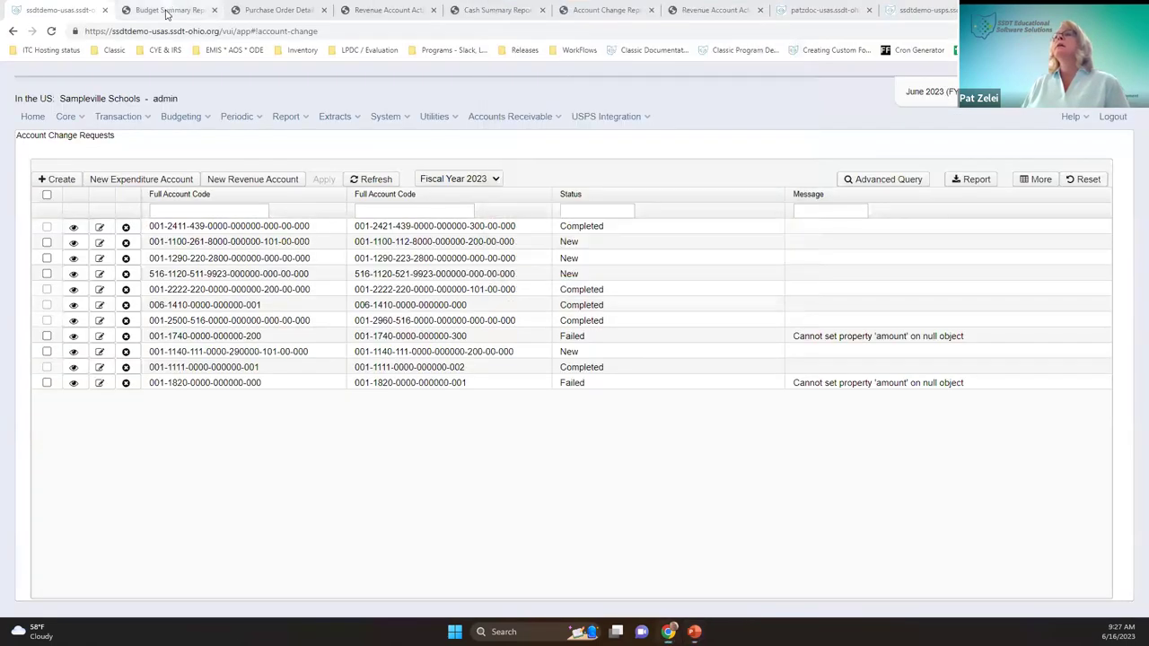
{"action": "left_click", "coordinate": [168, 11]}
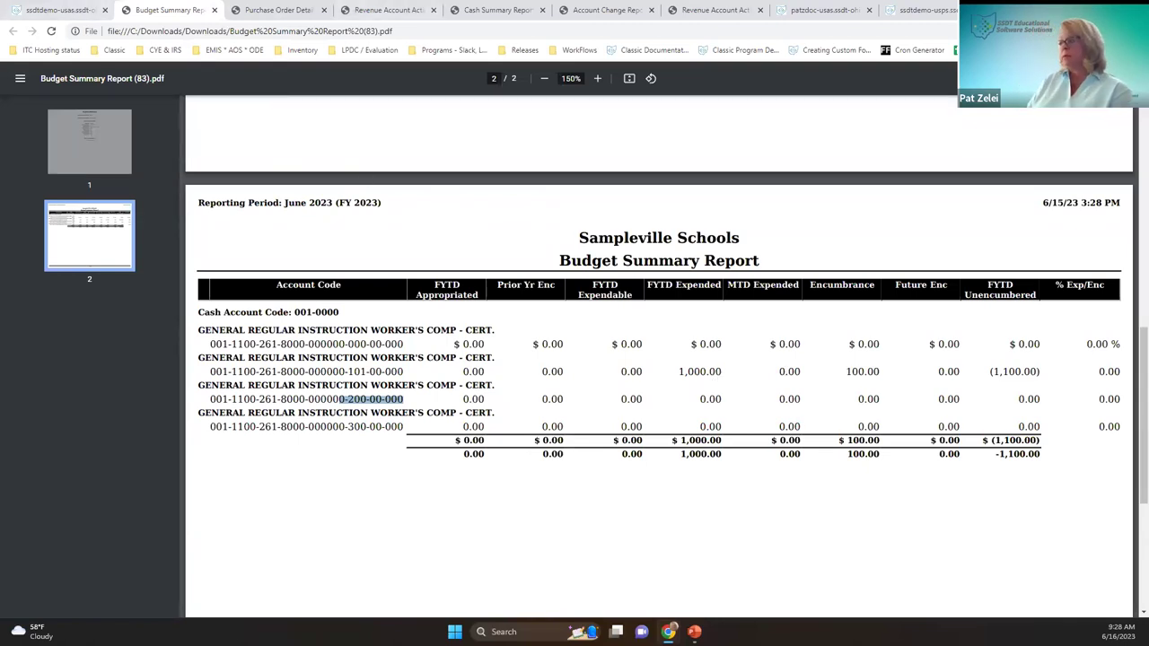
{"action": "key", "text": "alt+Tab"}
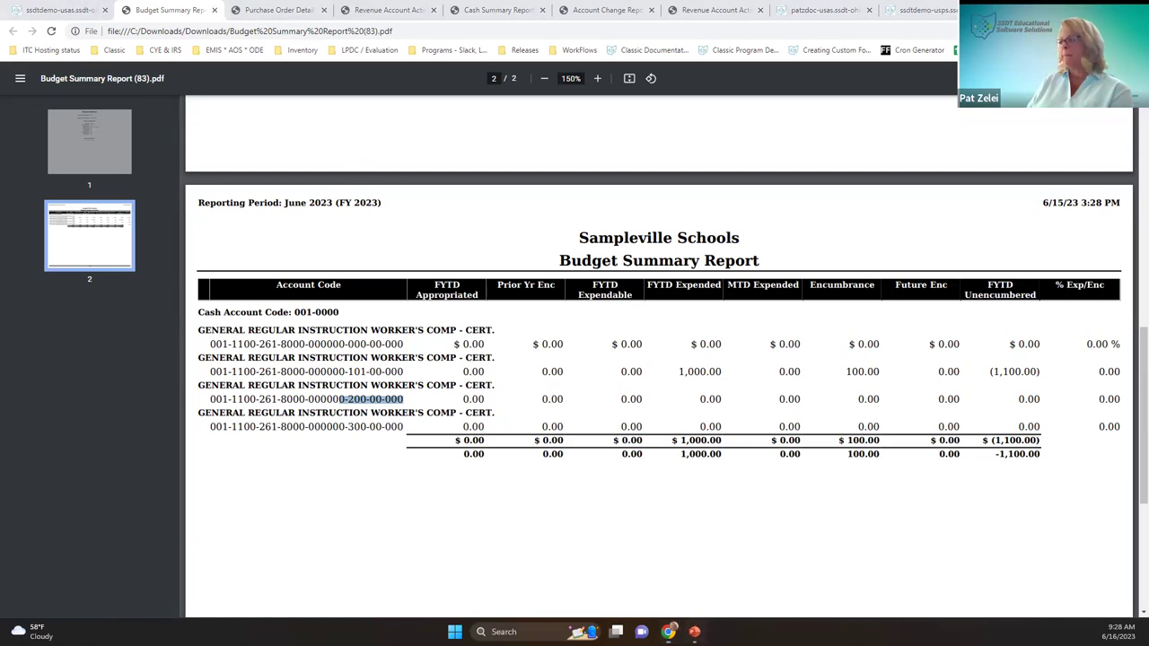
{"action": "left_click", "coordinate": [747, 57]}
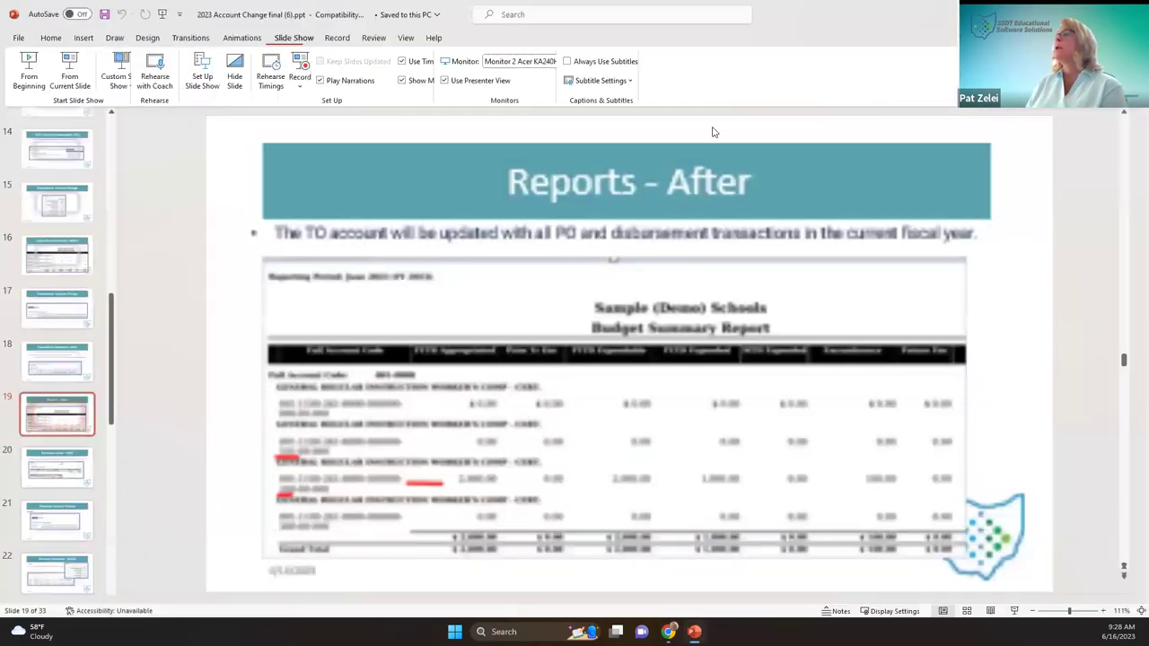
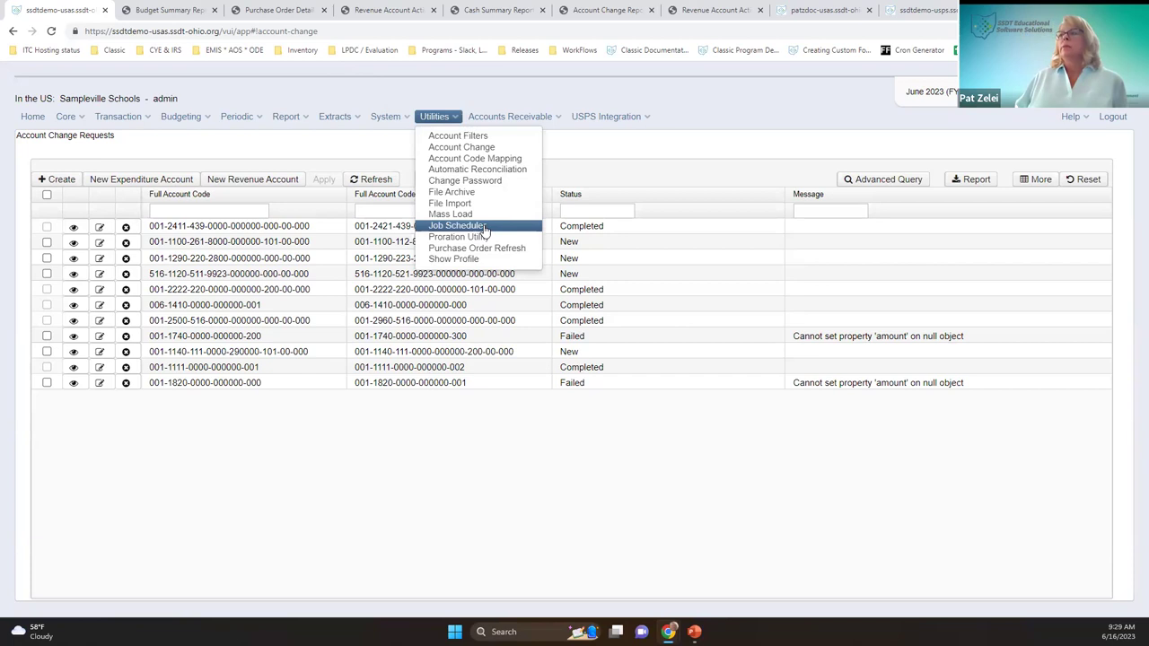
Check the Job Scheduler's two AccountChangeJob entries: one Completed and one still Running
{"action": "right_click", "coordinate": [485, 231]}
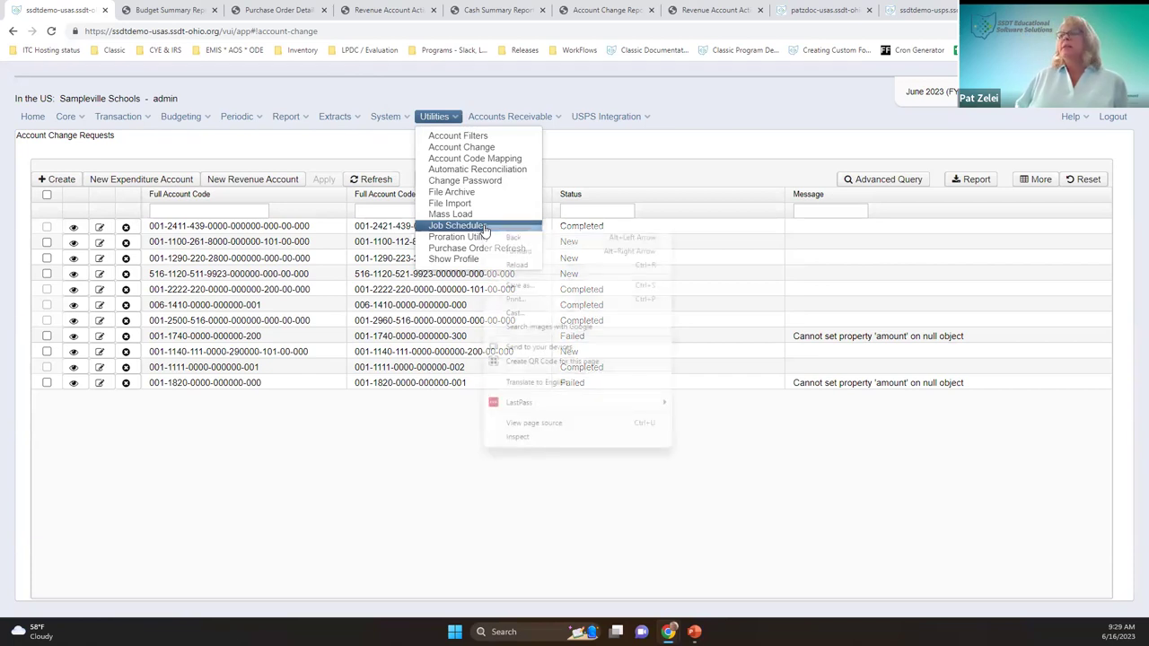
{"action": "left_click", "coordinate": [461, 229]}
{"action": "left_click", "coordinate": [461, 227]}
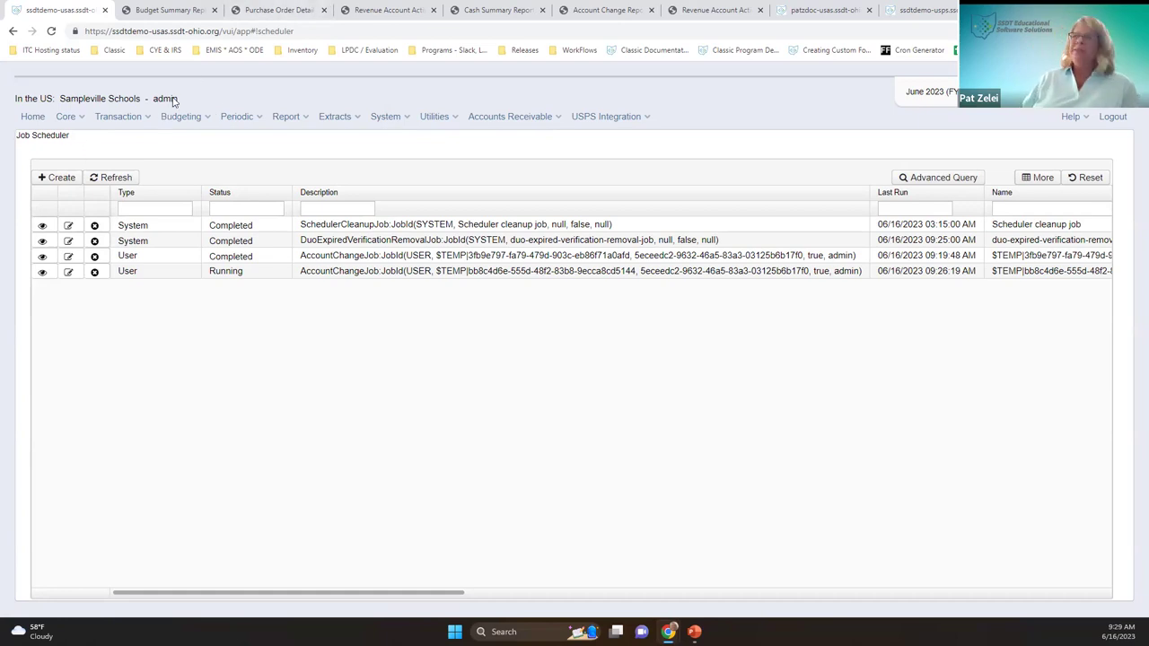
{"action": "left_click", "coordinate": [72, 118]}
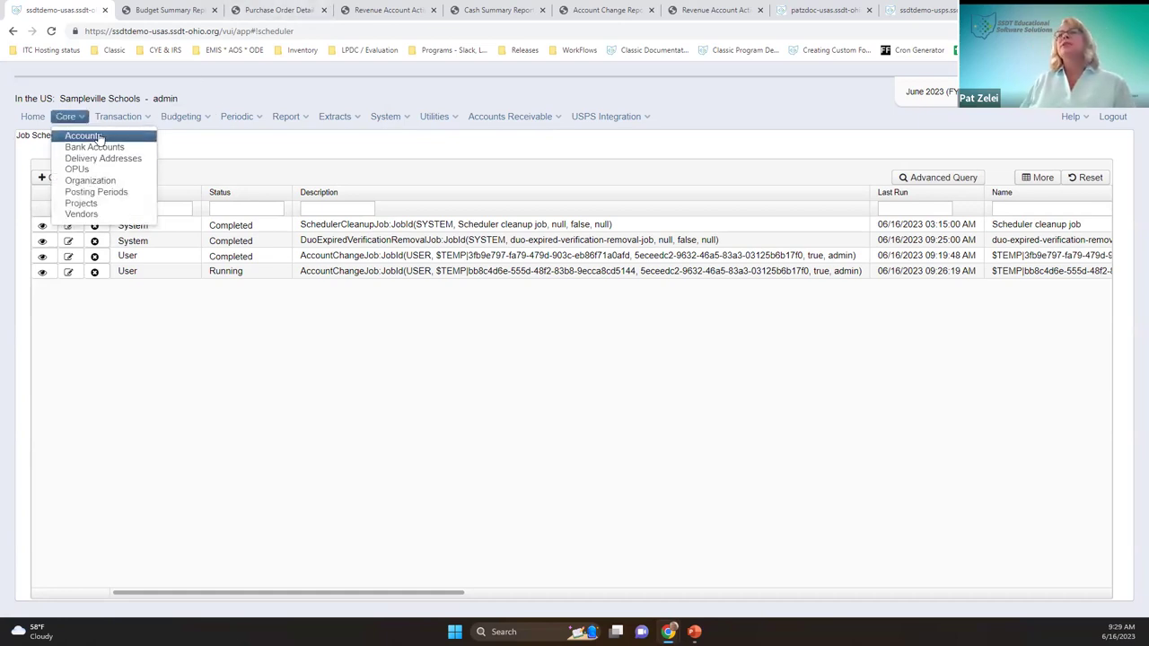
Filter the Revenue accounts to fund 006 and receipt 1410, showing only active accounts 000 and 001
{"action": "left_click", "coordinate": [99, 137]}
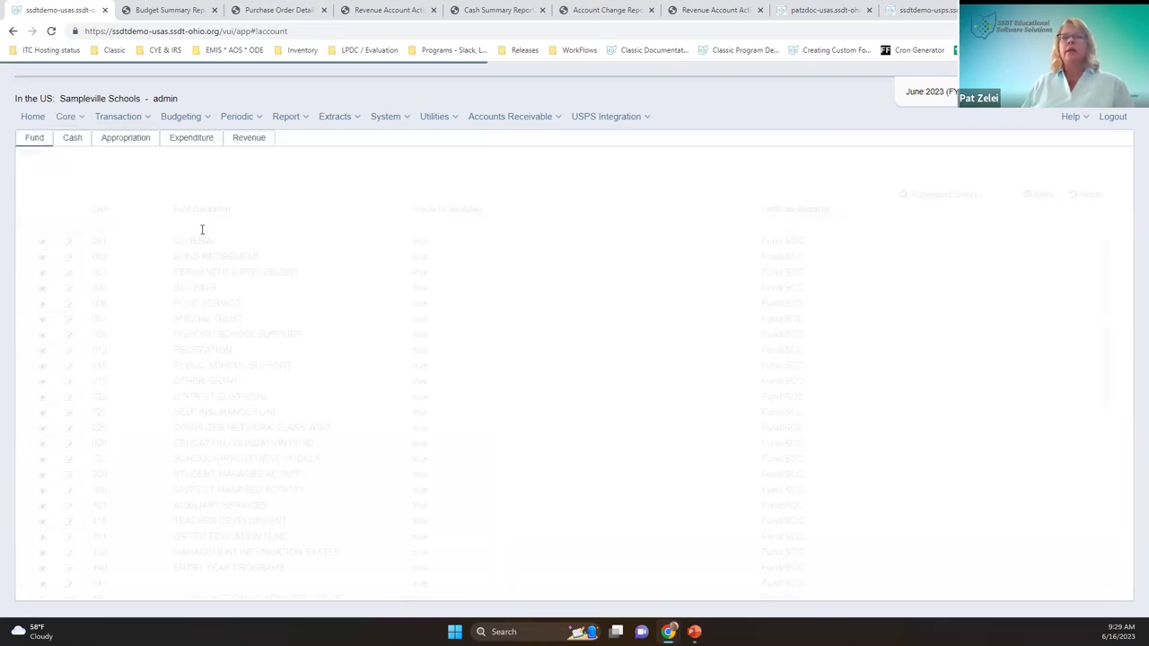
{"action": "left_click", "coordinate": [259, 142]}
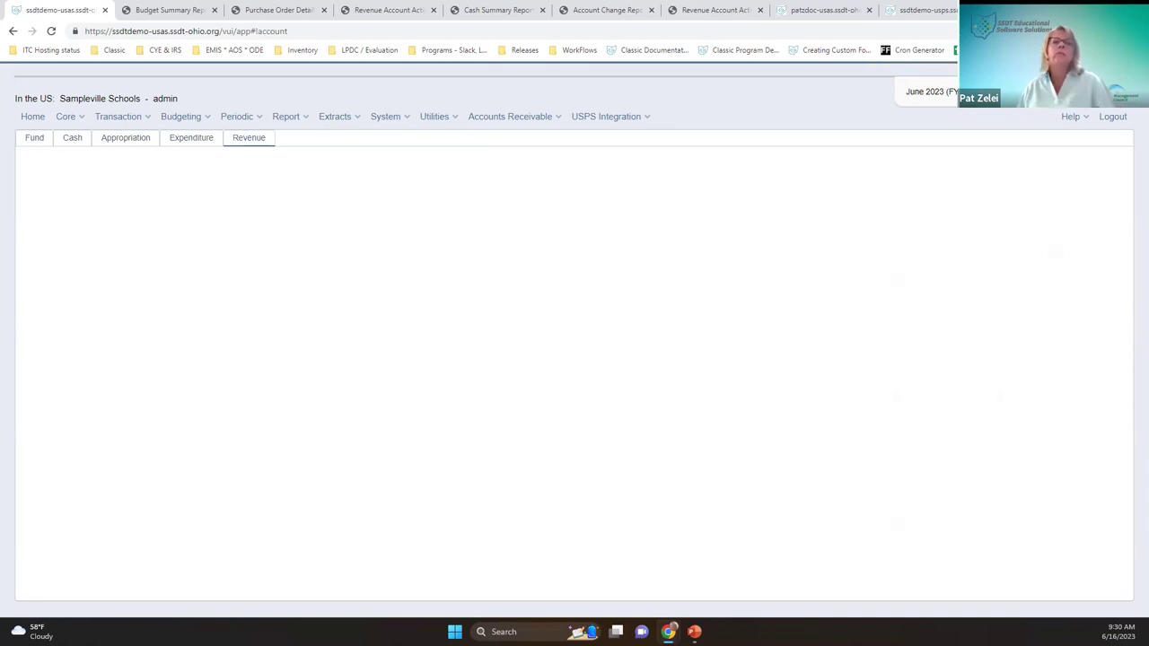
{"action": "left_click", "coordinate": [153, 223]}
{"action": "type", "text": "006"}
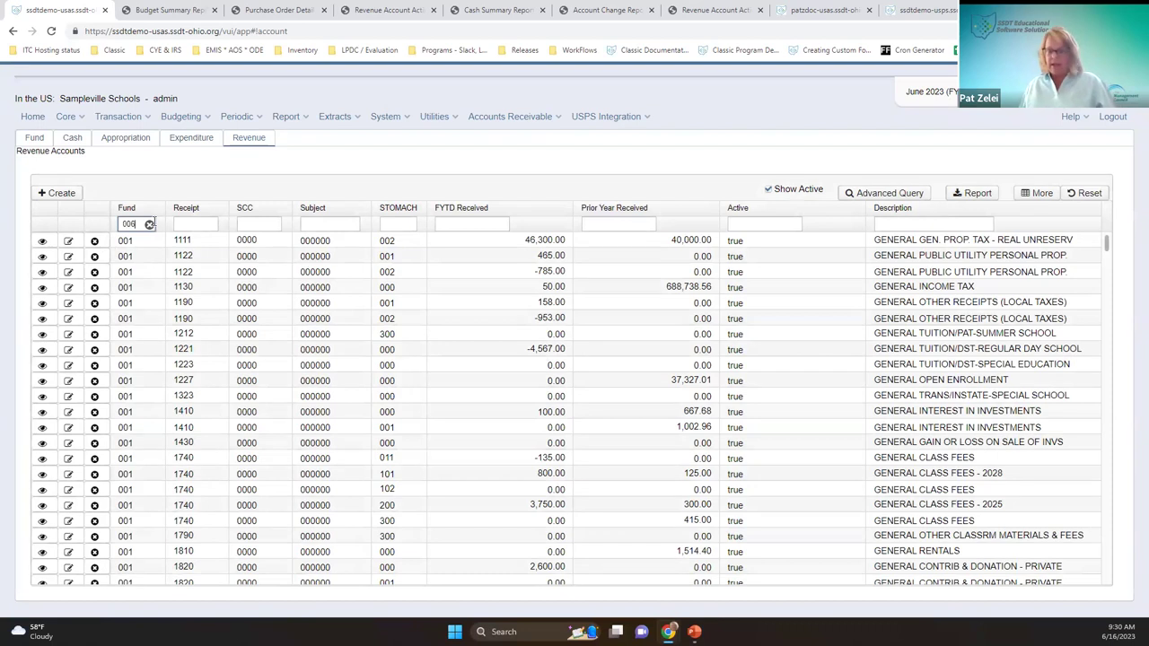
{"action": "key", "text": "Tab"}
{"action": "type", "text": "1410"}
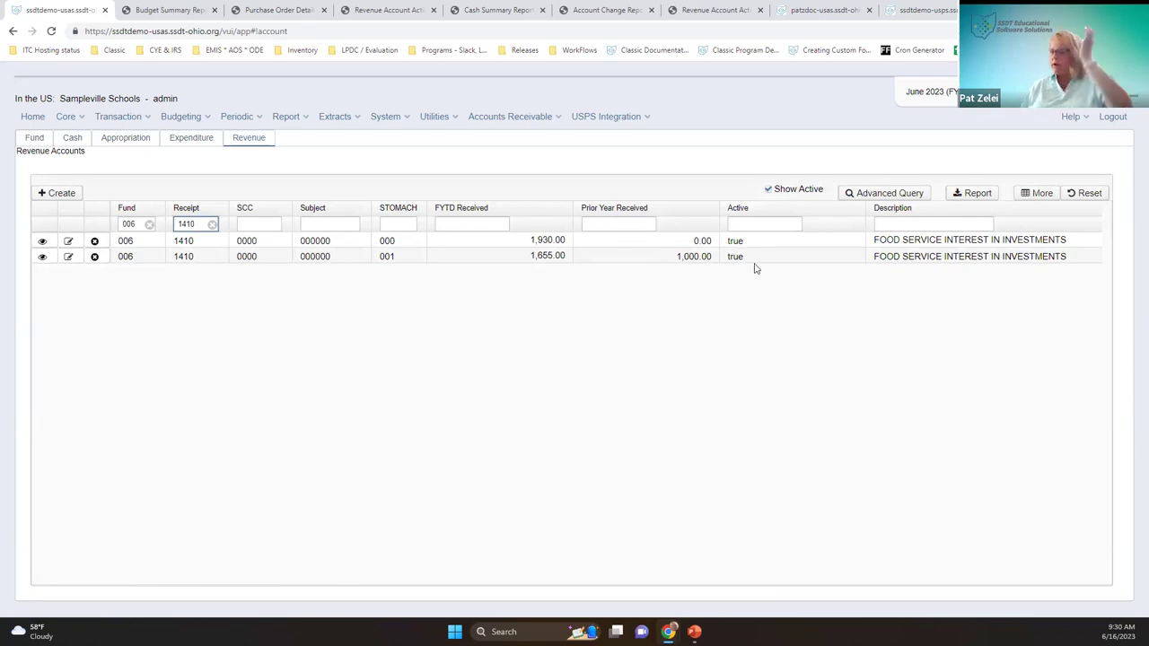
{"action": "left_click", "coordinate": [769, 190]}
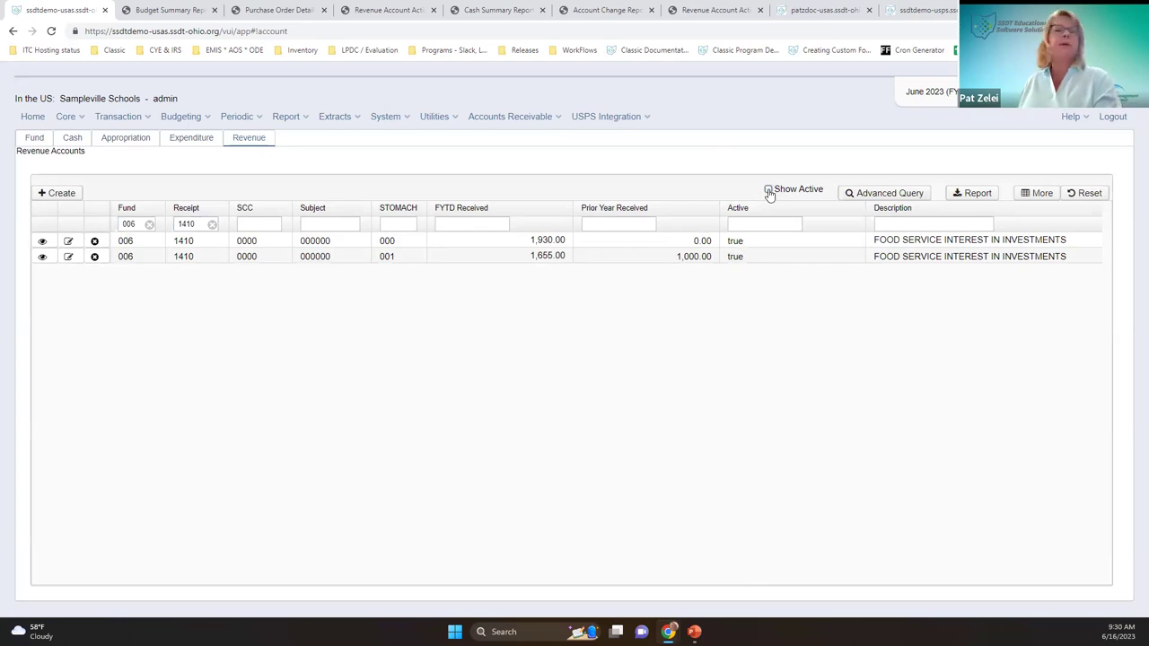
{"action": "left_click", "coordinate": [769, 190]}
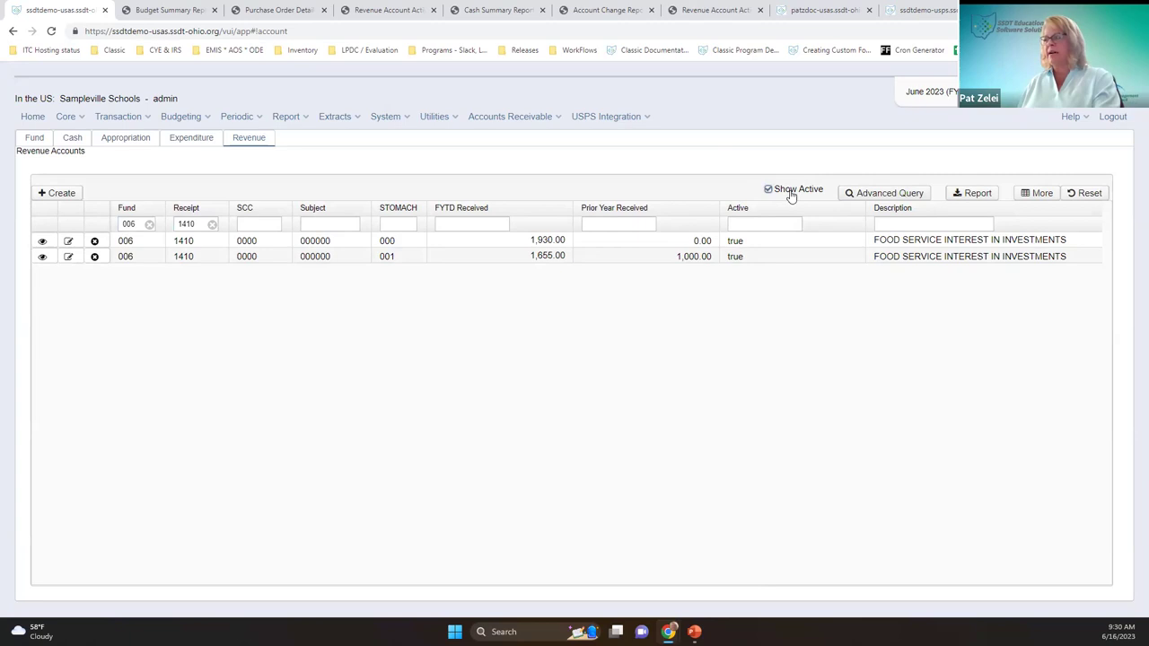
{"action": "left_click", "coordinate": [768, 191]}
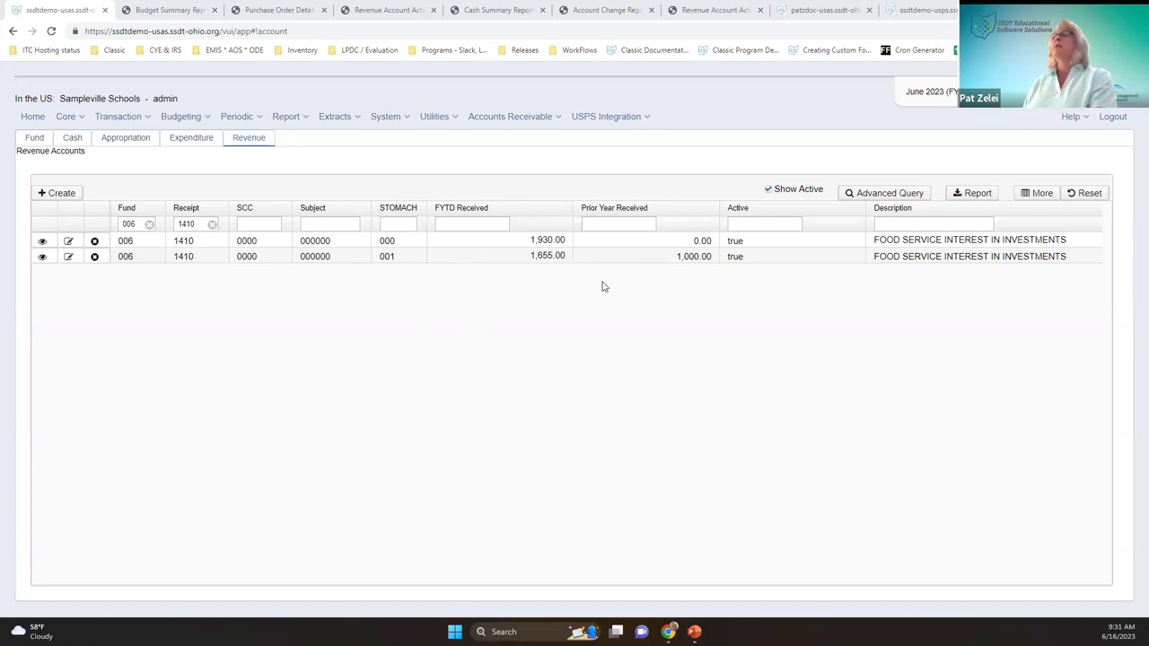
{"action": "left_click", "coordinate": [43, 258]}
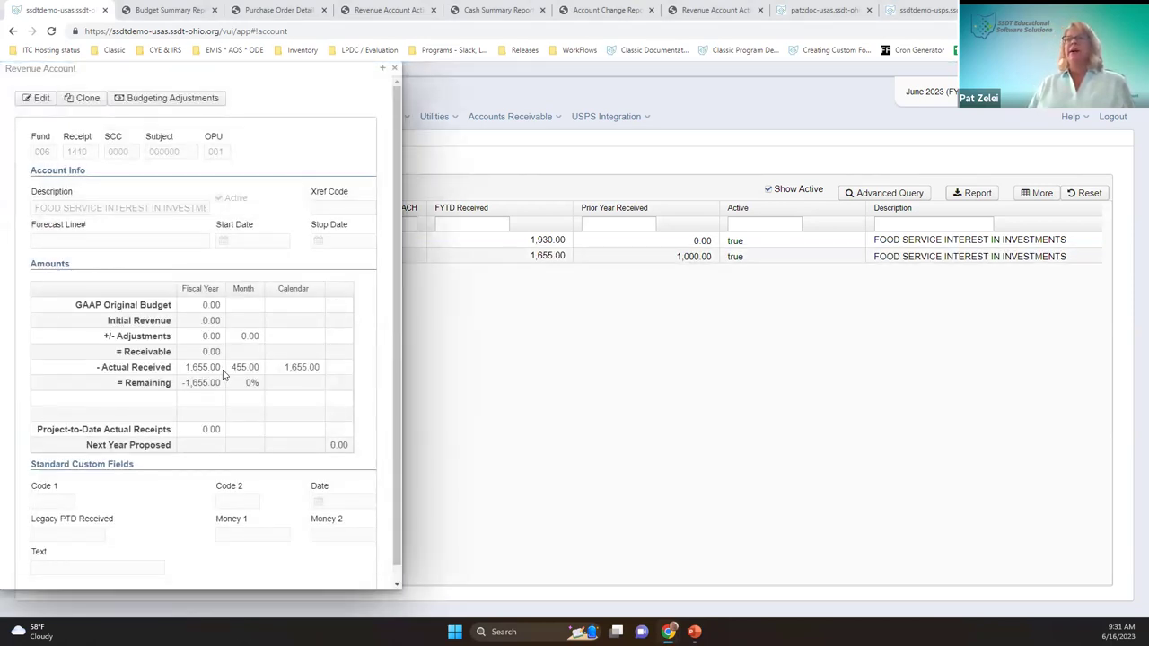
{"action": "left_click", "coordinate": [392, 72]}
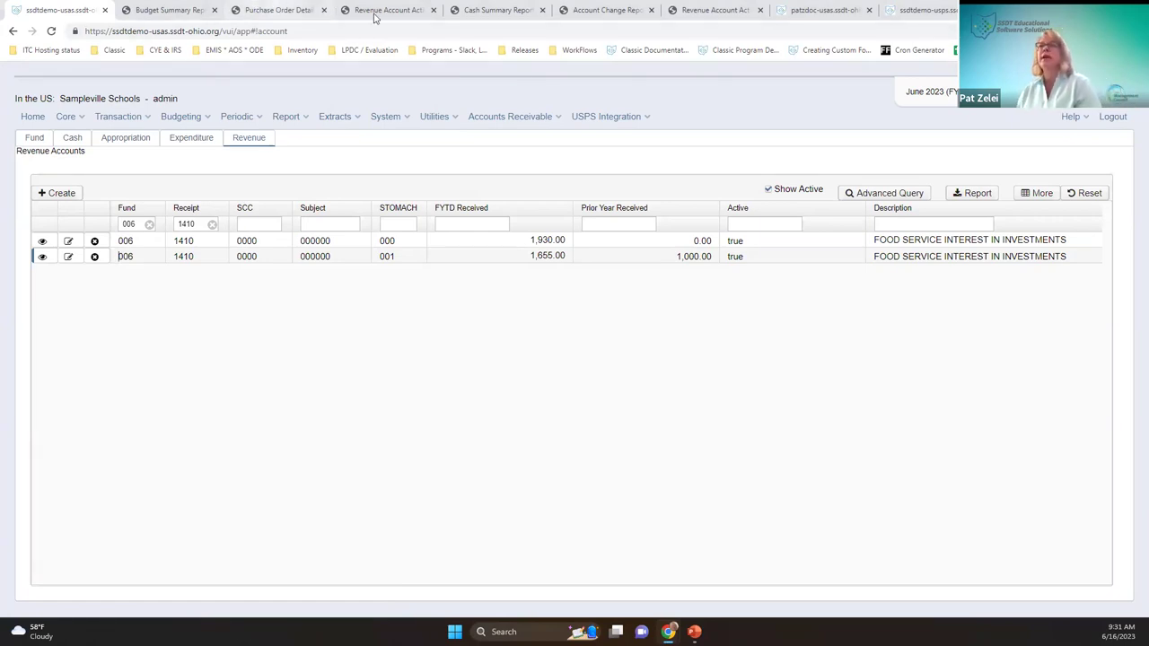
{"action": "left_click", "coordinate": [288, 117]}
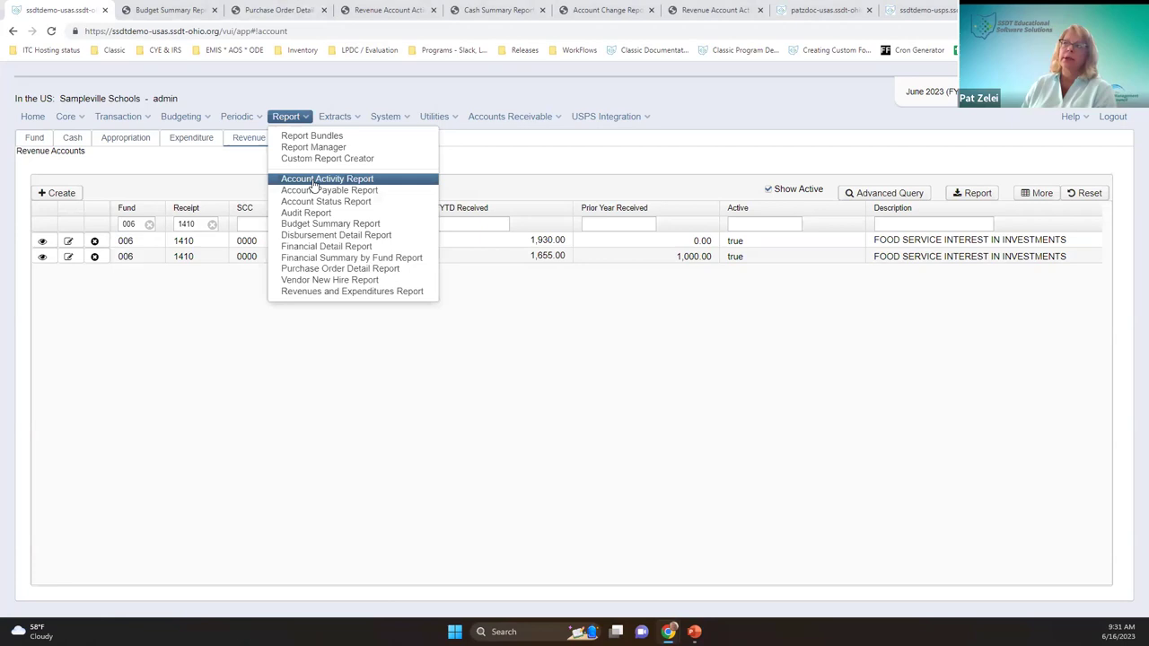
Generate the Account Activity Report for fund 006, receipt 1410, blank SCC, OPU 001, and open the PDF
{"action": "left_click", "coordinate": [314, 181]}
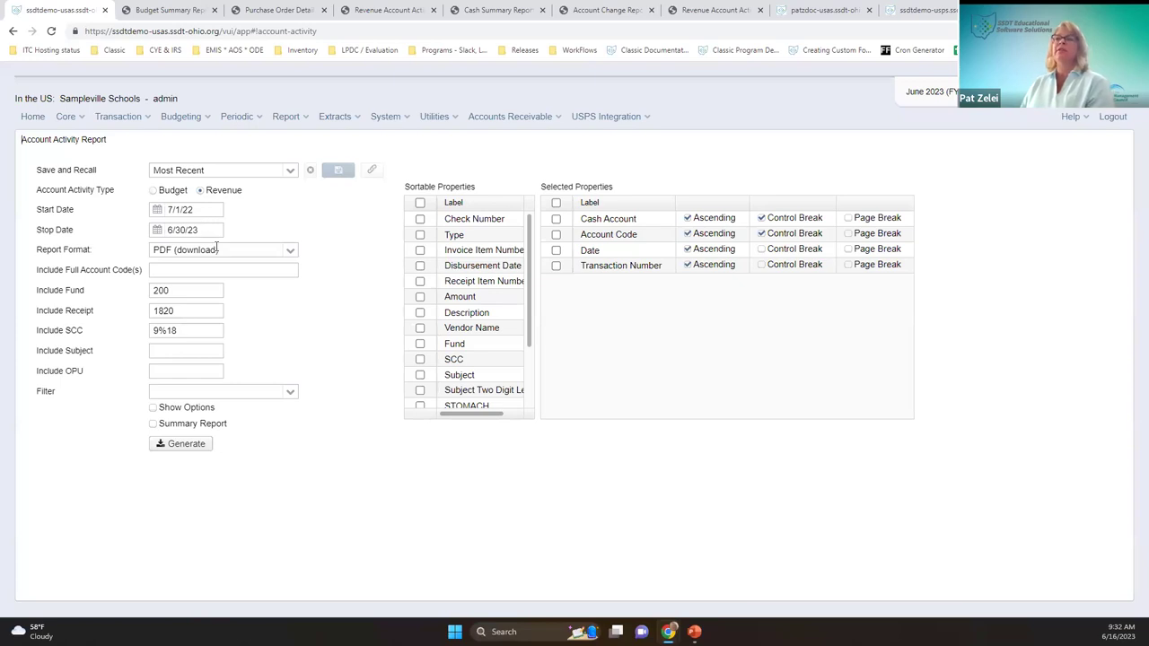
{"action": "double_click", "coordinate": [177, 290]}
{"action": "type", "text": "006"}
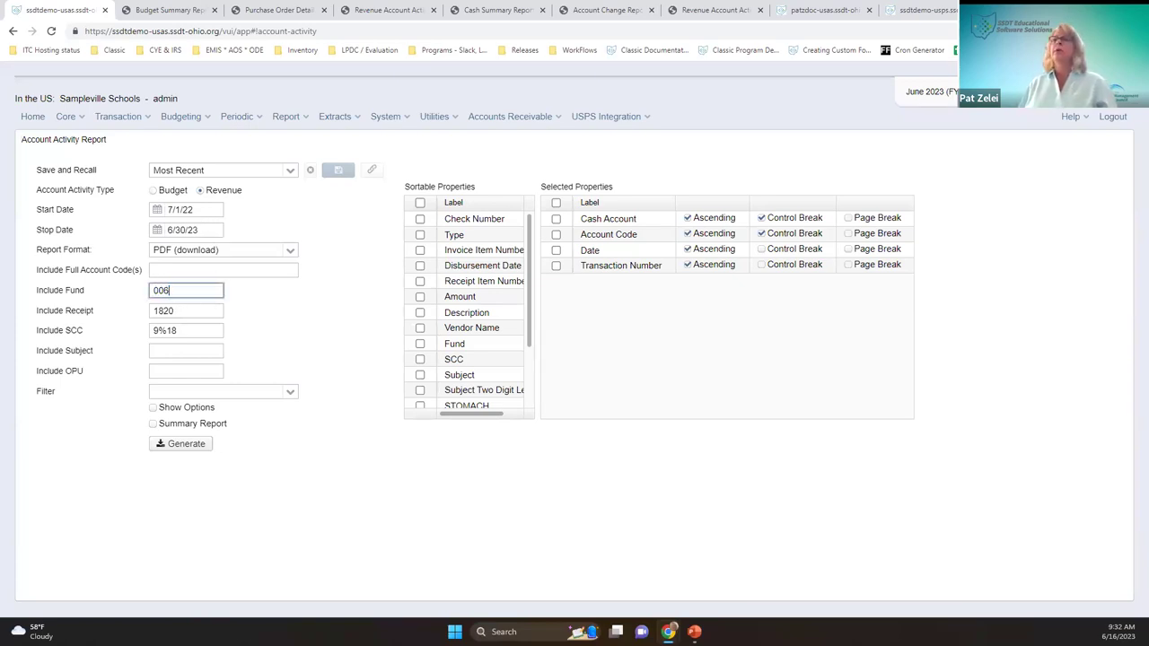
{"action": "key", "text": "Tab"}
{"action": "type", "text": "1410"}
{"action": "key", "text": "Tab"}
{"action": "key", "text": "BackSpace"}
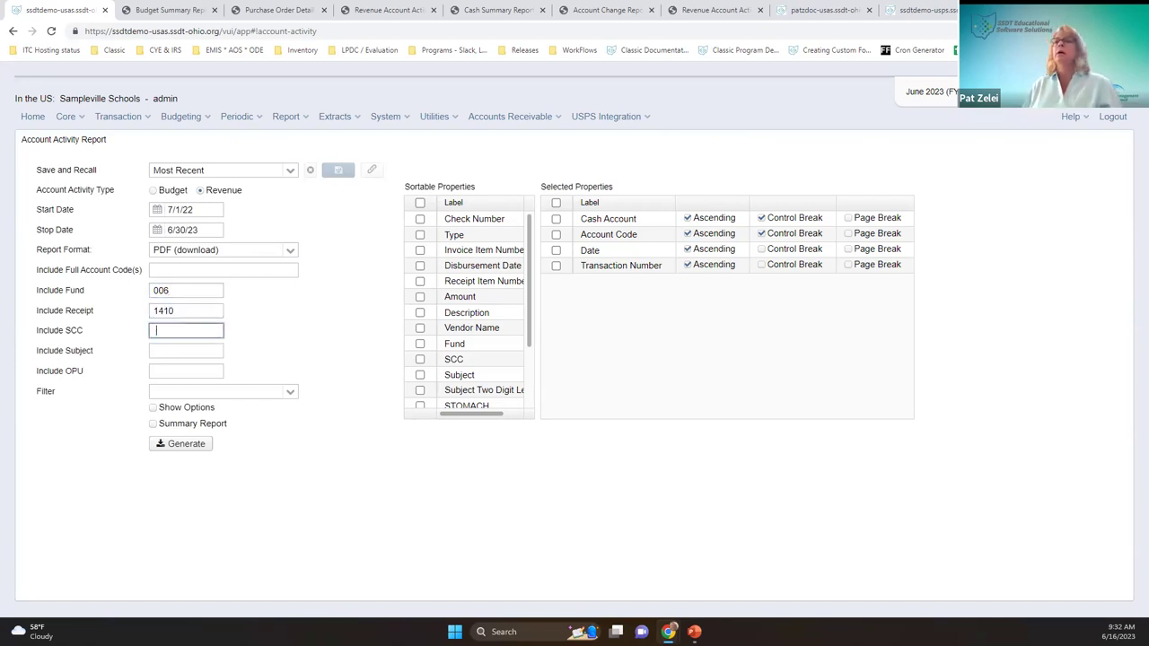
{"action": "key", "text": "Tab"}
{"action": "key", "text": "Tab"}
{"action": "type", "text": "0"}
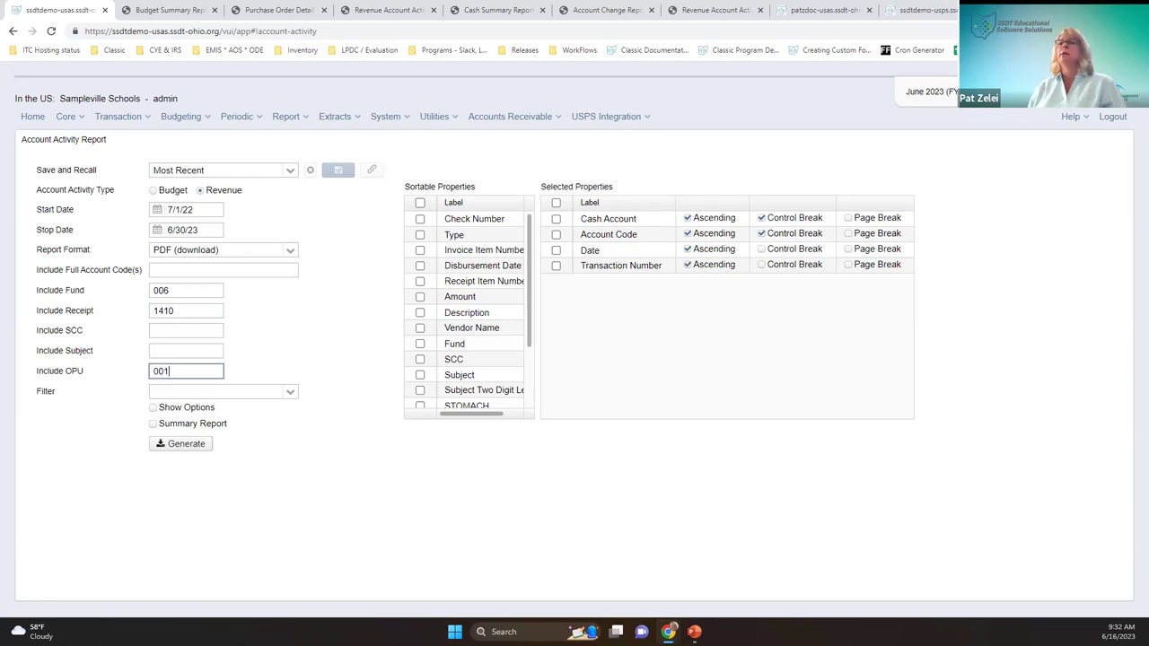
{"action": "left_click", "coordinate": [193, 452]}
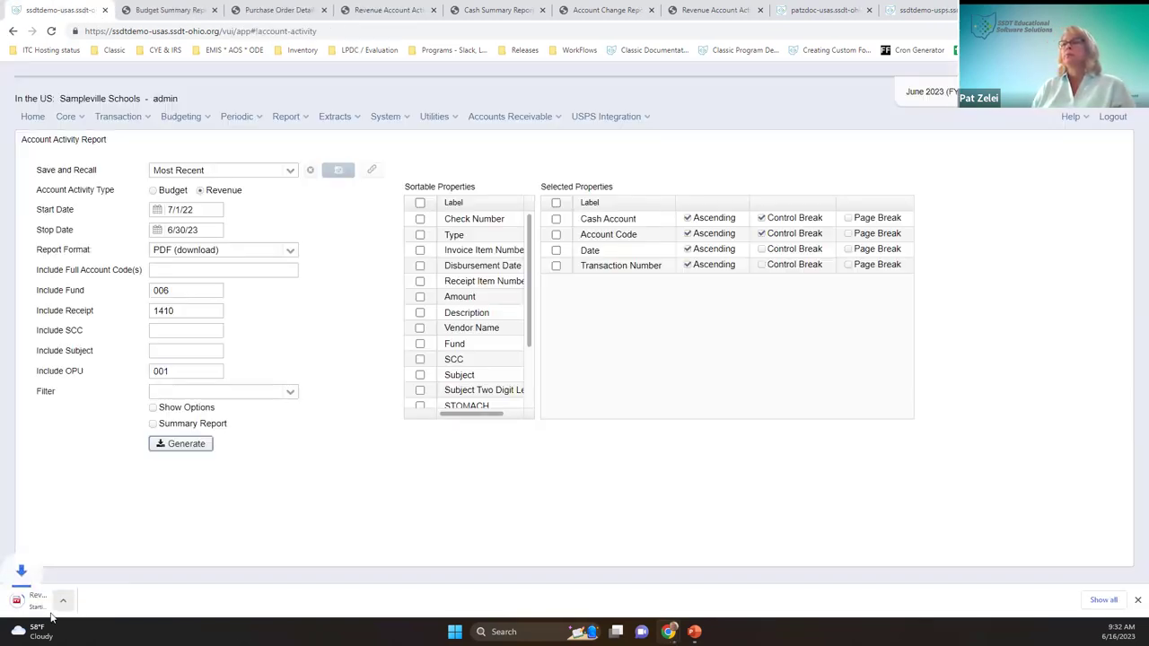
{"action": "left_click", "coordinate": [65, 600]}
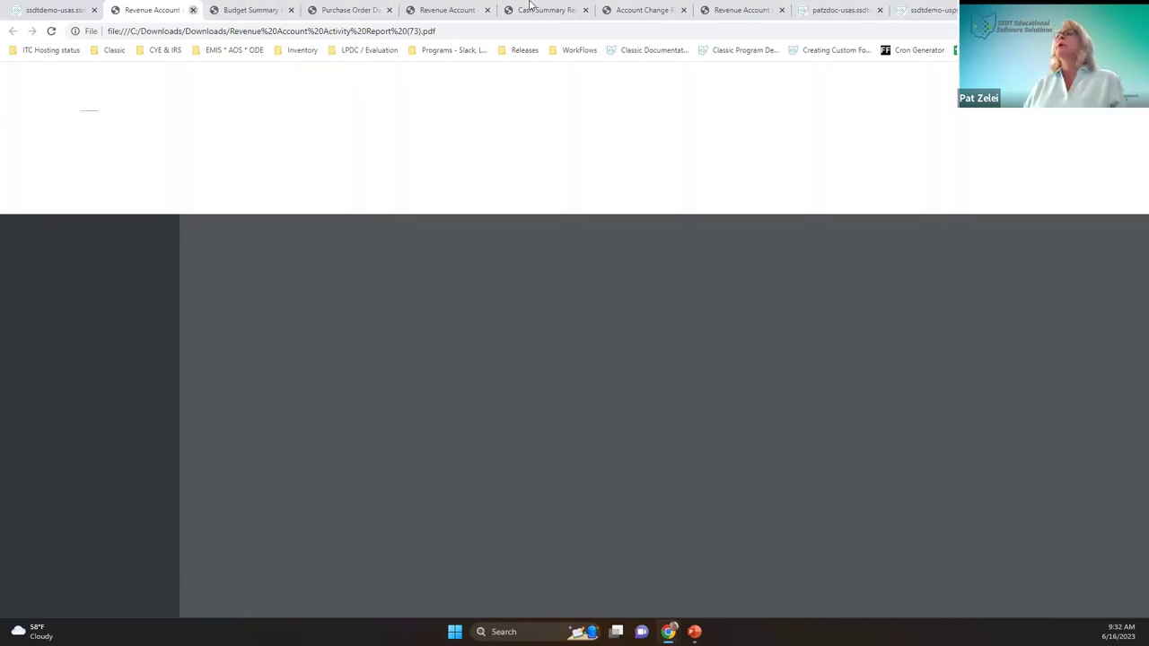
{"action": "key", "text": "ctrl+w"}
{"action": "left_click", "coordinate": [337, 11]}
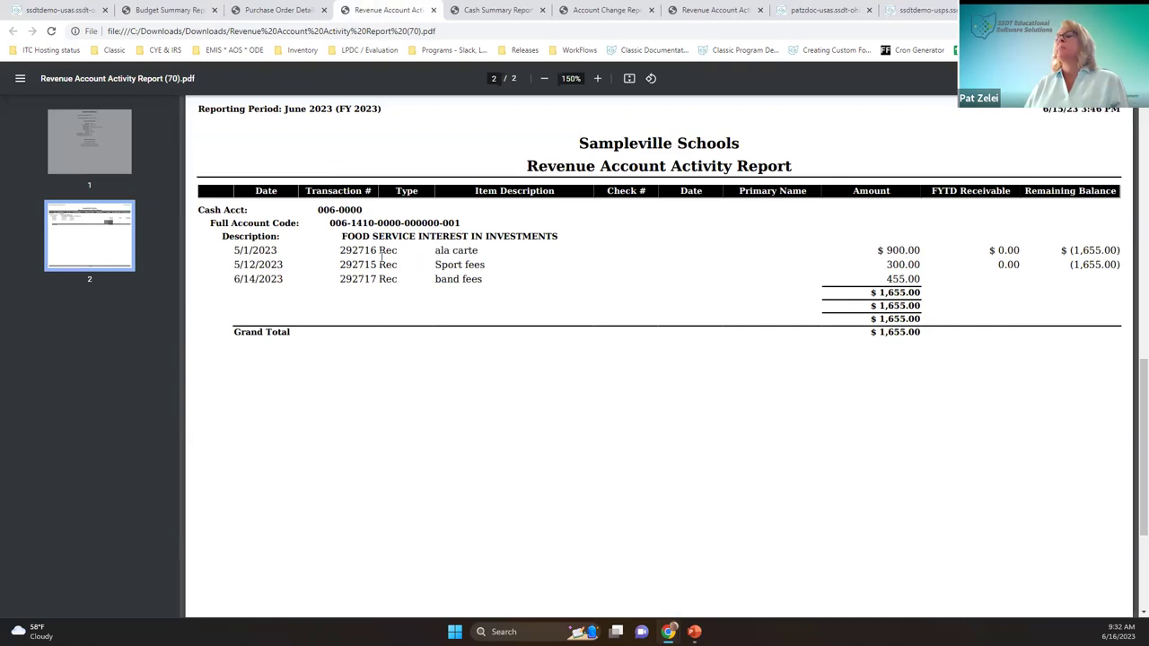
{"action": "left_click_drag", "start_coordinate": [469, 225], "coordinate": [330, 234]}
{"action": "left_click_drag", "start_coordinate": [525, 221], "coordinate": [494, 238]}
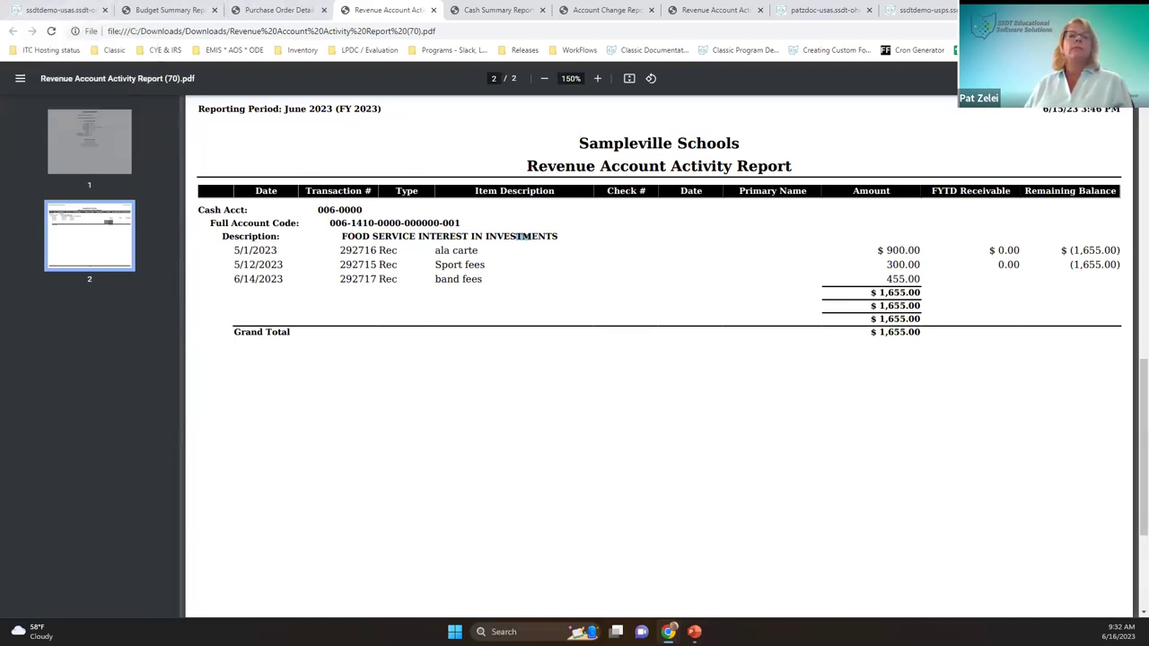
{"action": "left_click", "coordinate": [65, 9]}
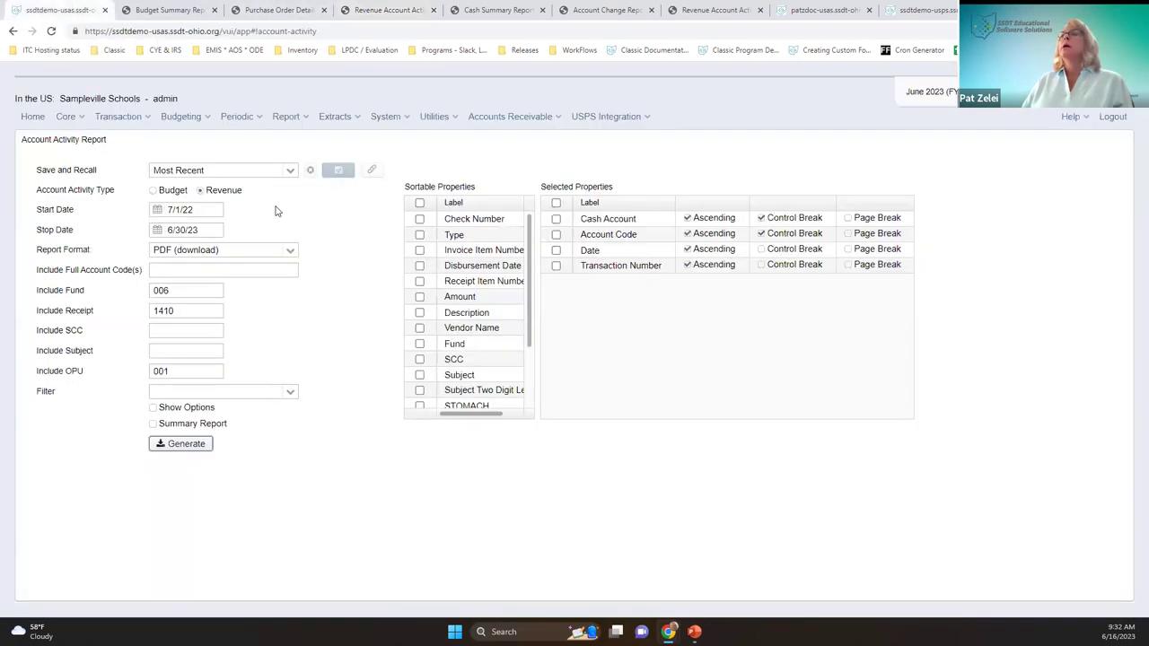
Open the Receipts list via Transaction > Receipts and check the More column choices without changes
{"action": "left_click", "coordinate": [128, 118]}
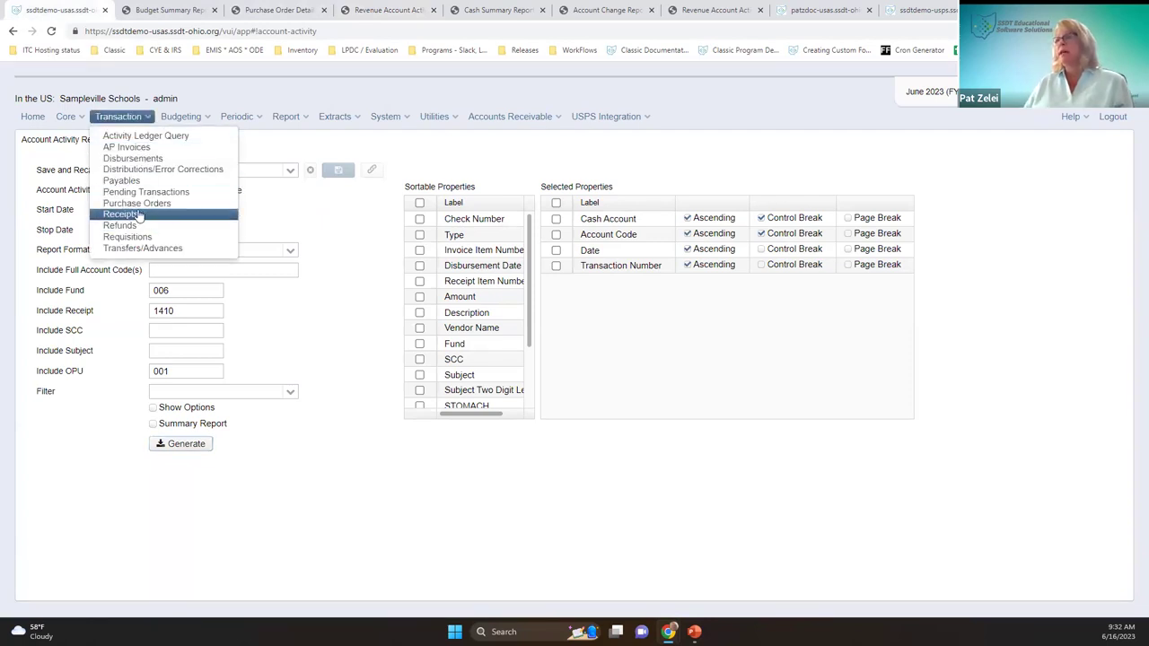
{"action": "left_click", "coordinate": [139, 215]}
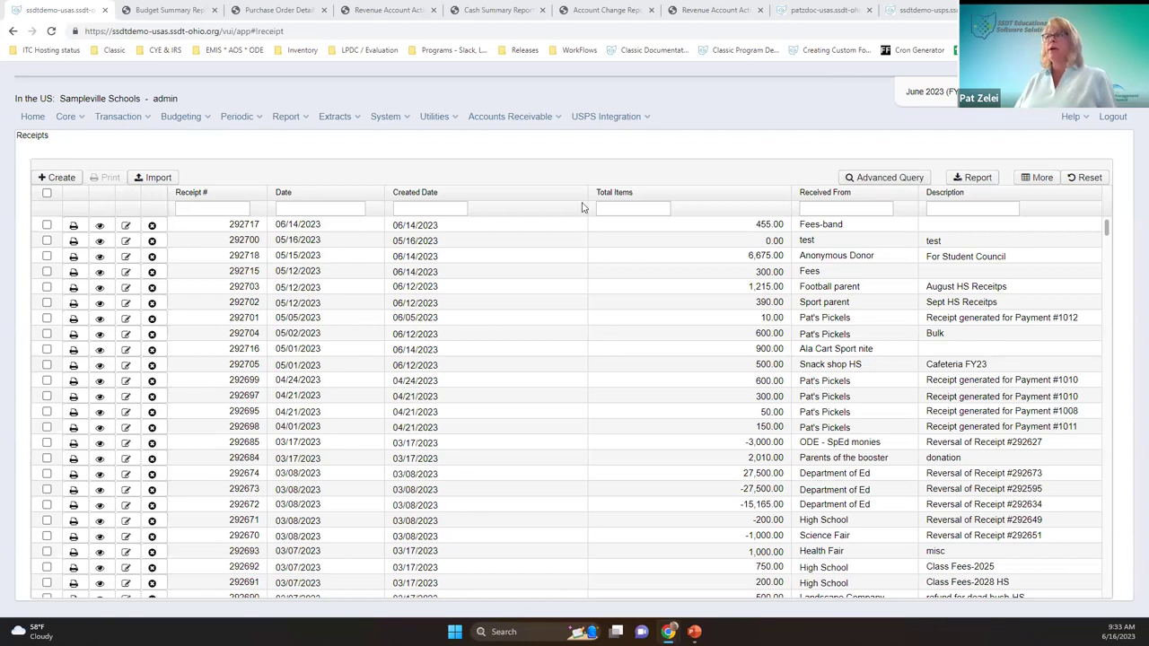
{"action": "left_click", "coordinate": [1040, 178]}
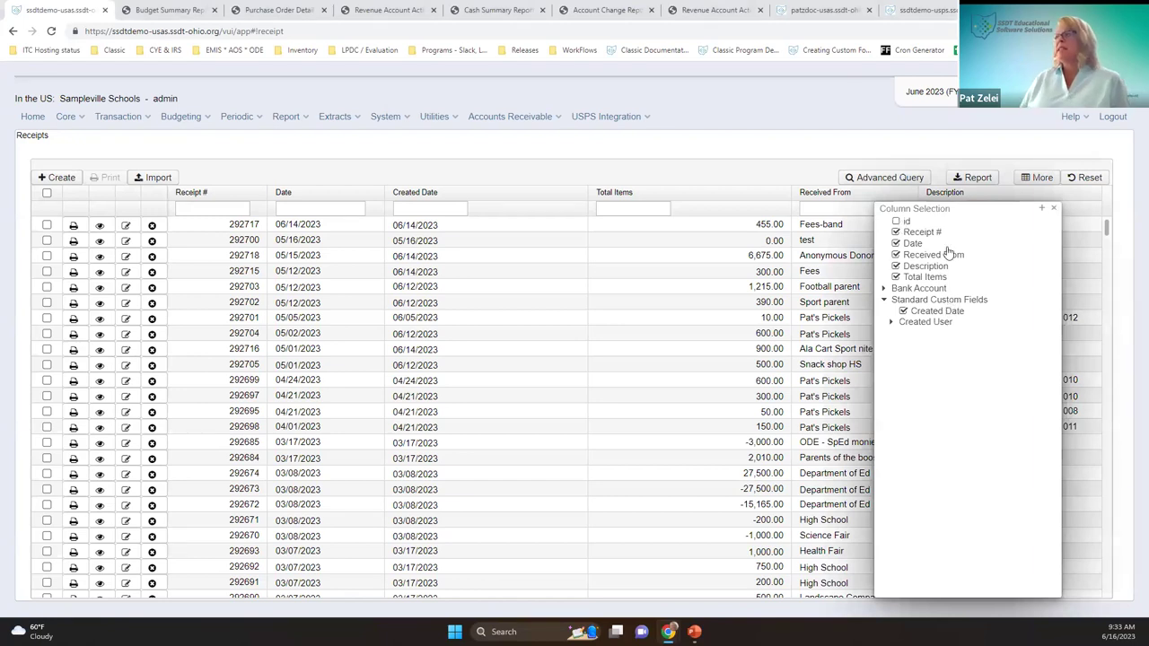
{"action": "left_click", "coordinate": [1054, 211]}
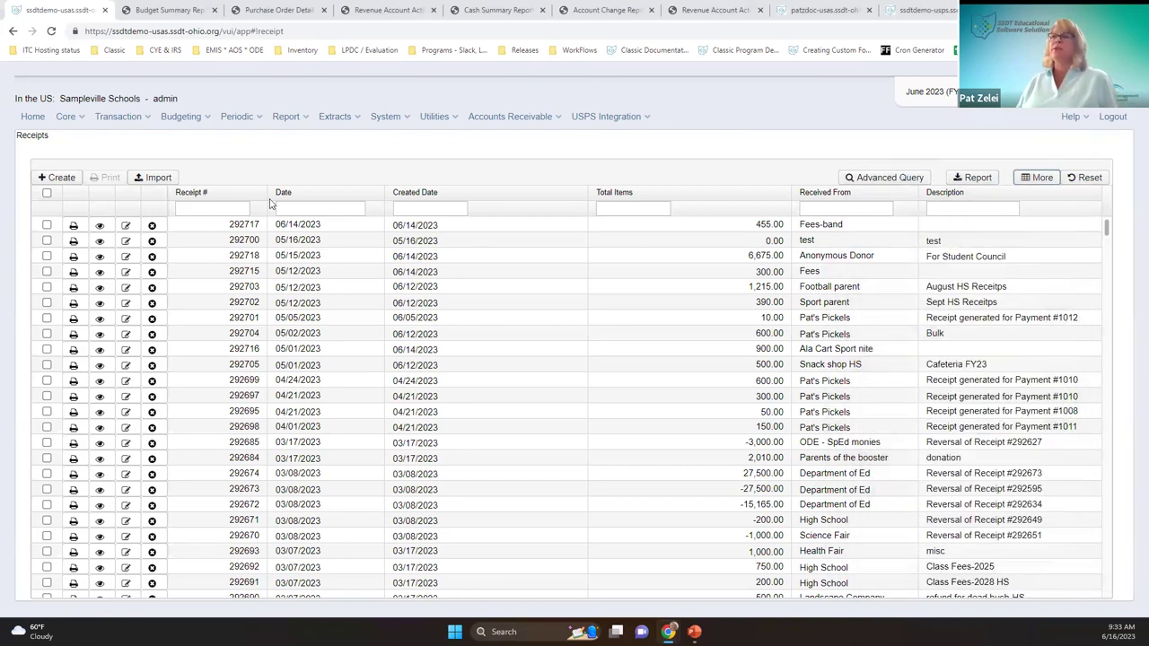
{"action": "left_click", "coordinate": [913, 178]}
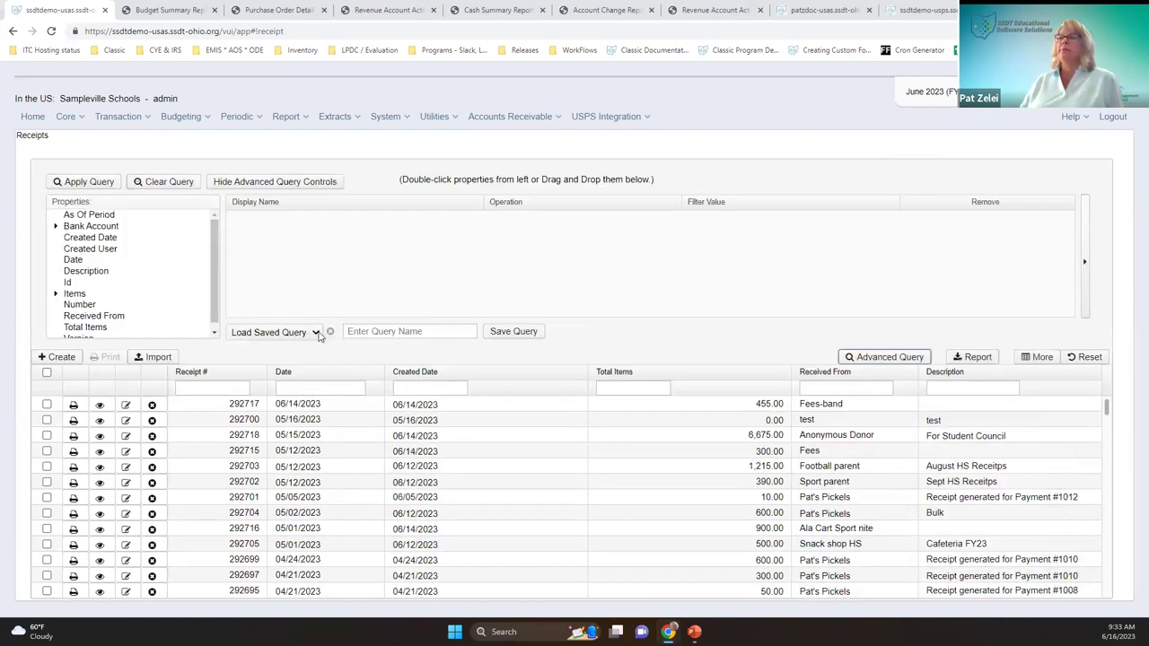
{"action": "left_click", "coordinate": [317, 333]}
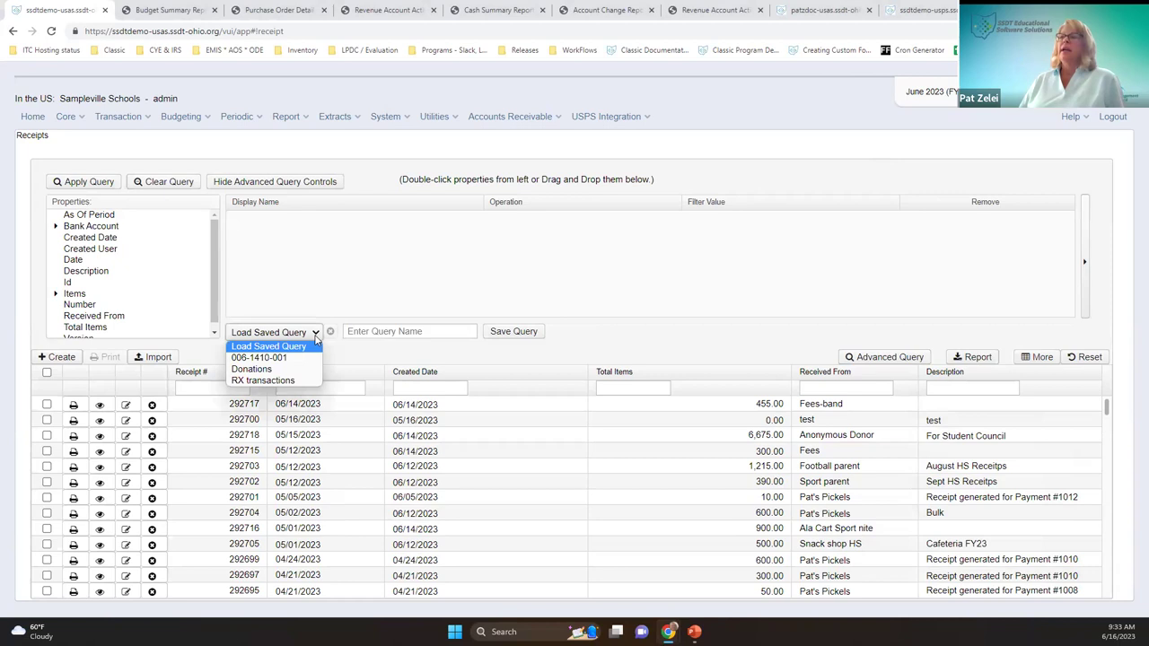
{"action": "left_click", "coordinate": [299, 359]}
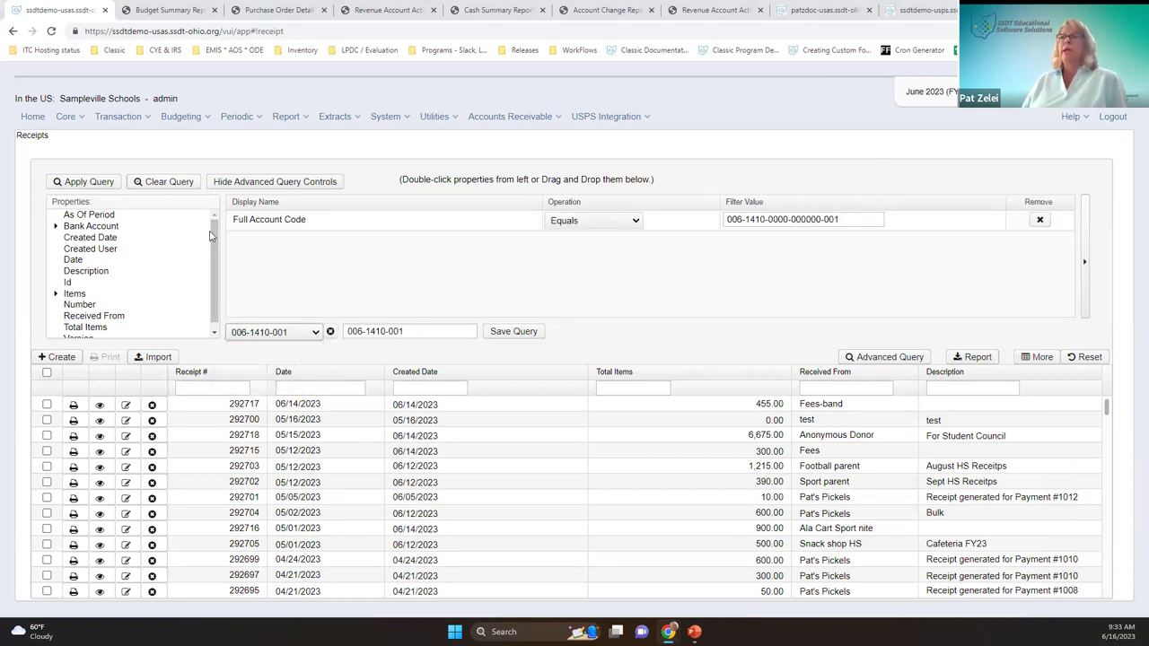
{"action": "scroll", "coordinate": [105, 266], "scroll_direction": "down", "scroll_amount": 1}
{"action": "left_click", "coordinate": [108, 286]}
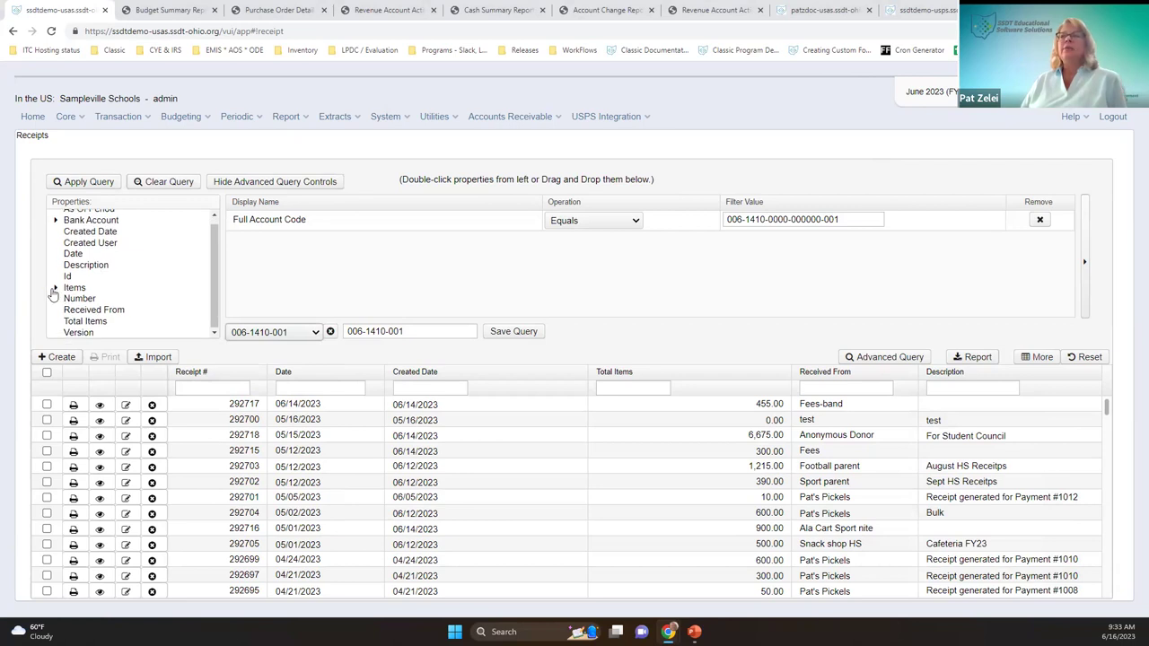
{"action": "scroll", "coordinate": [103, 278], "scroll_direction": "down", "scroll_amount": 2}
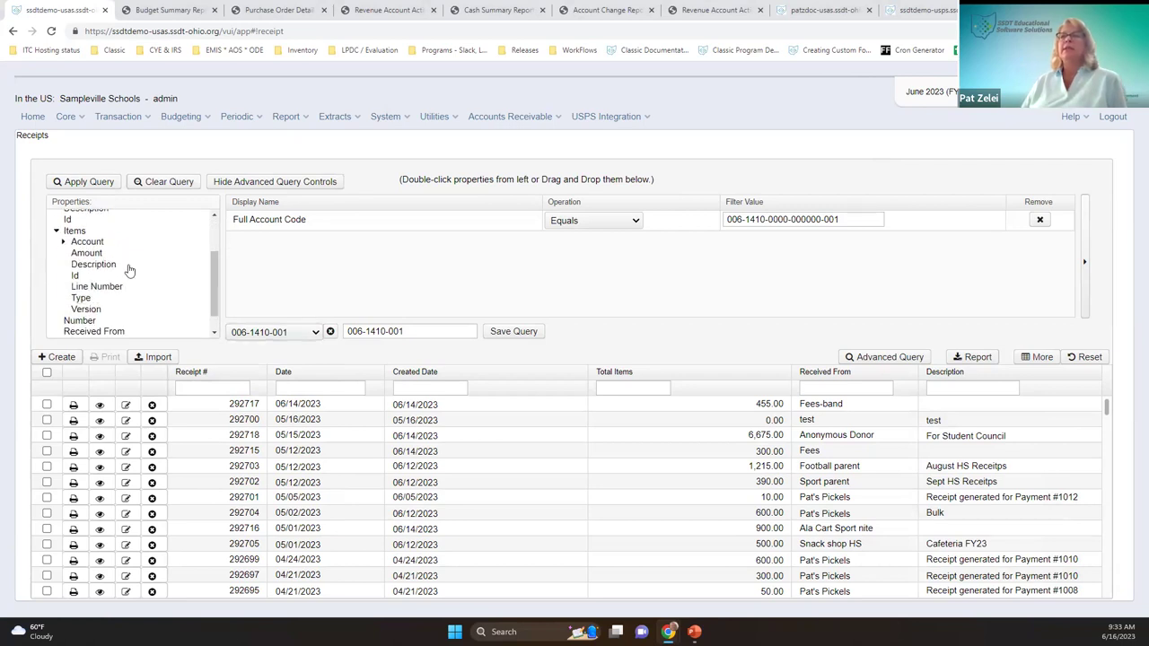
{"action": "left_click", "coordinate": [64, 239]}
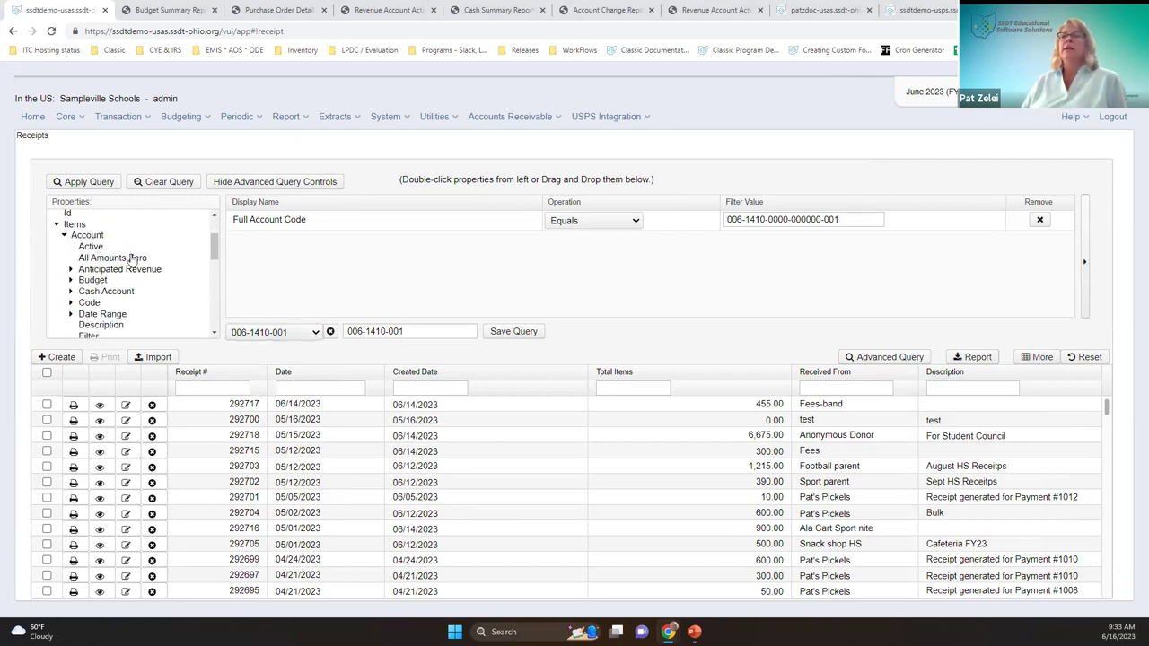
{"action": "scroll", "coordinate": [99, 269], "scroll_direction": "down", "scroll_amount": 2}
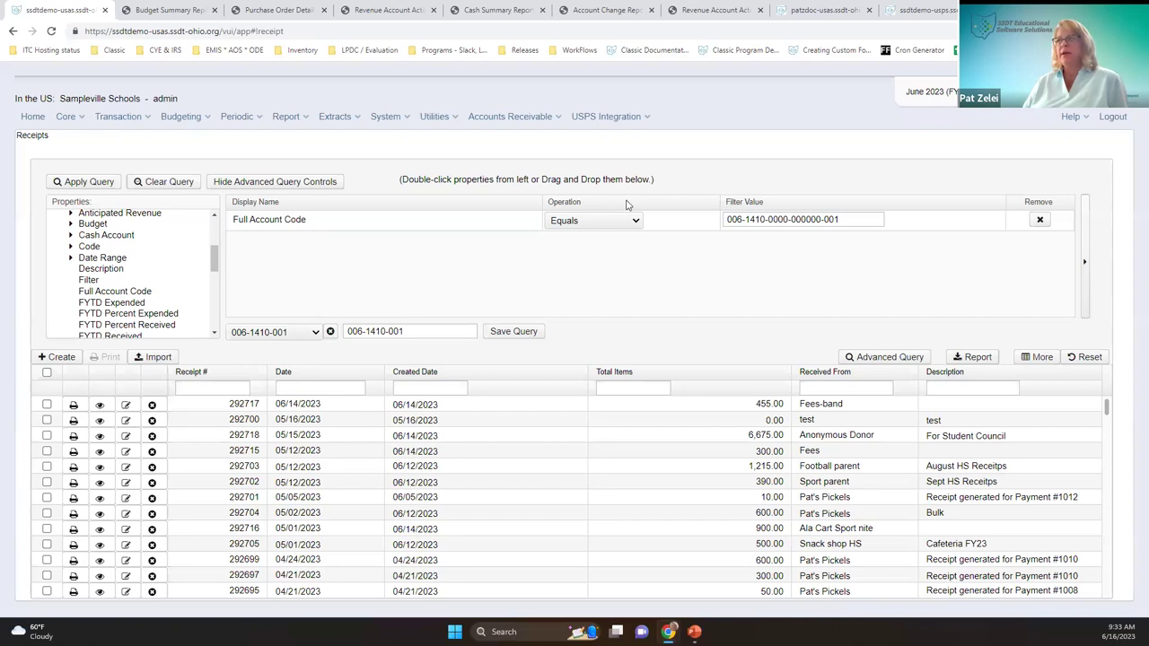
{"action": "left_click_drag", "start_coordinate": [541, 204], "coordinate": [391, 204]}
{"action": "left_click", "coordinate": [706, 220]}
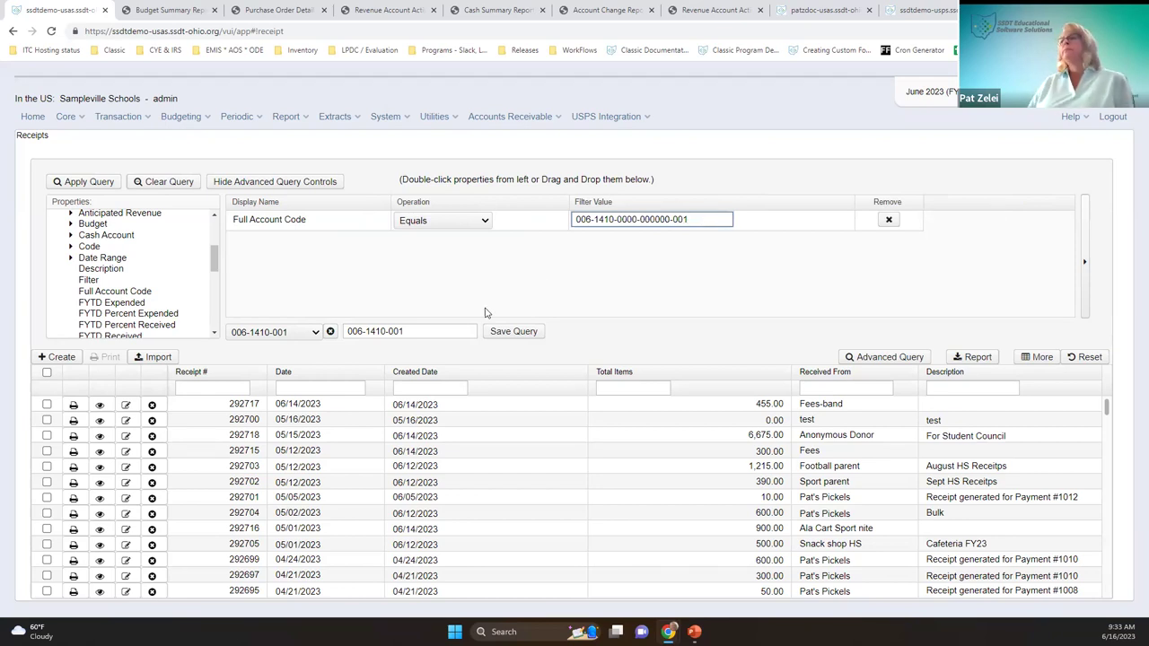
{"action": "left_click", "coordinate": [446, 330]}
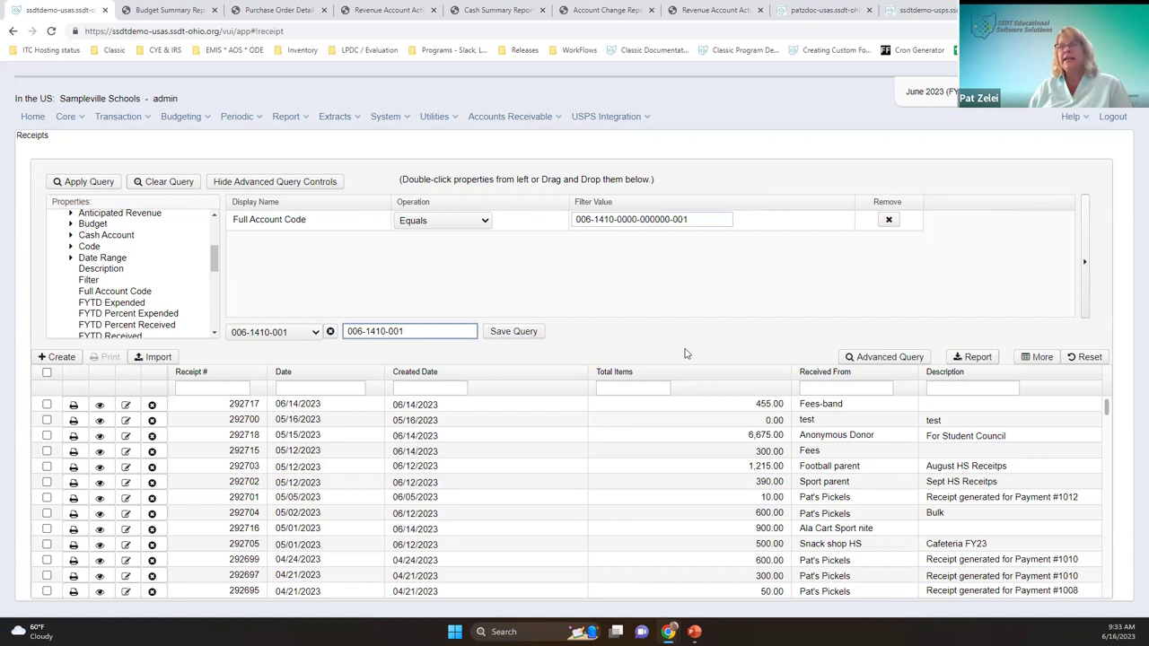
{"action": "left_click", "coordinate": [315, 332]}
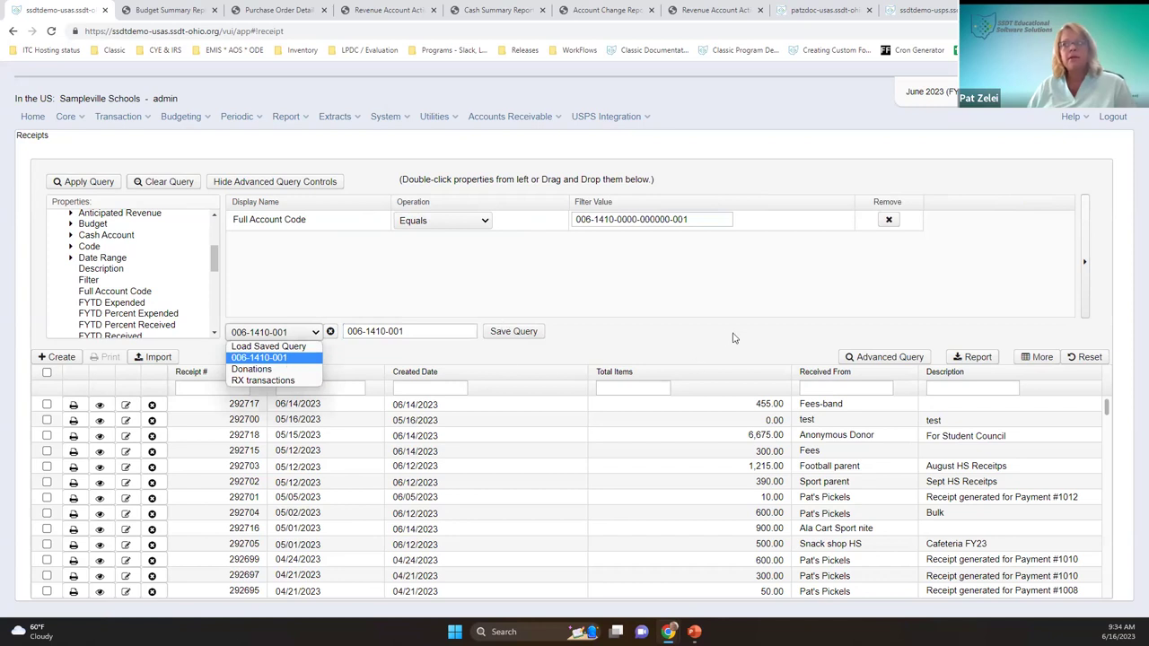
{"action": "left_click", "coordinate": [631, 347]}
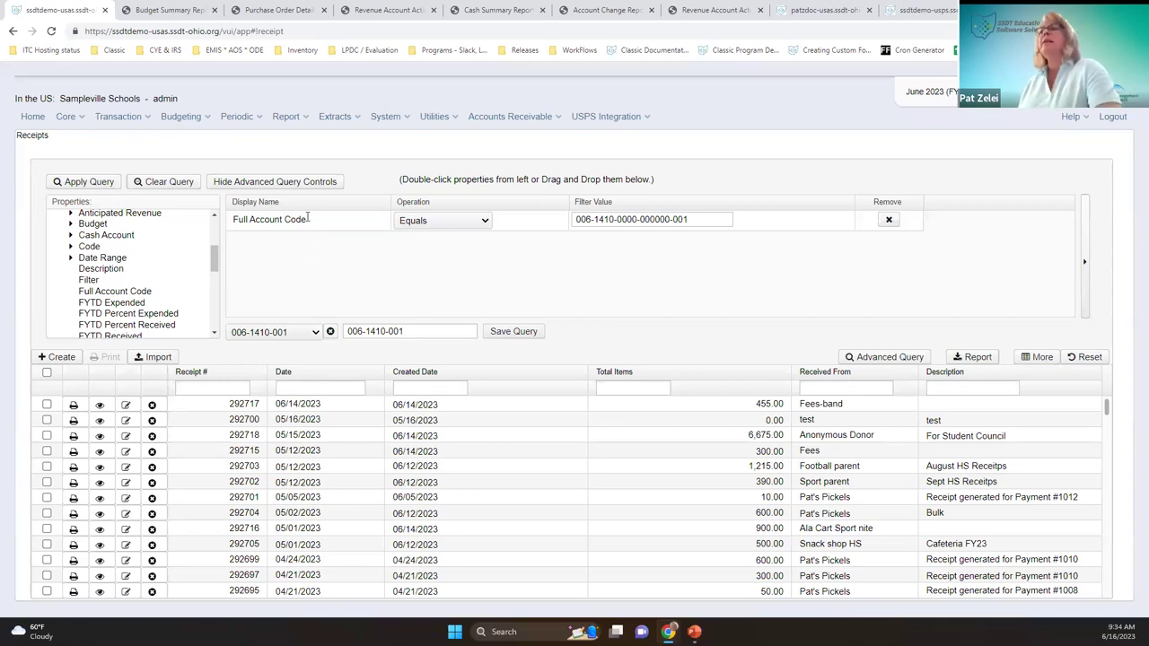
{"action": "left_click", "coordinate": [316, 333]}
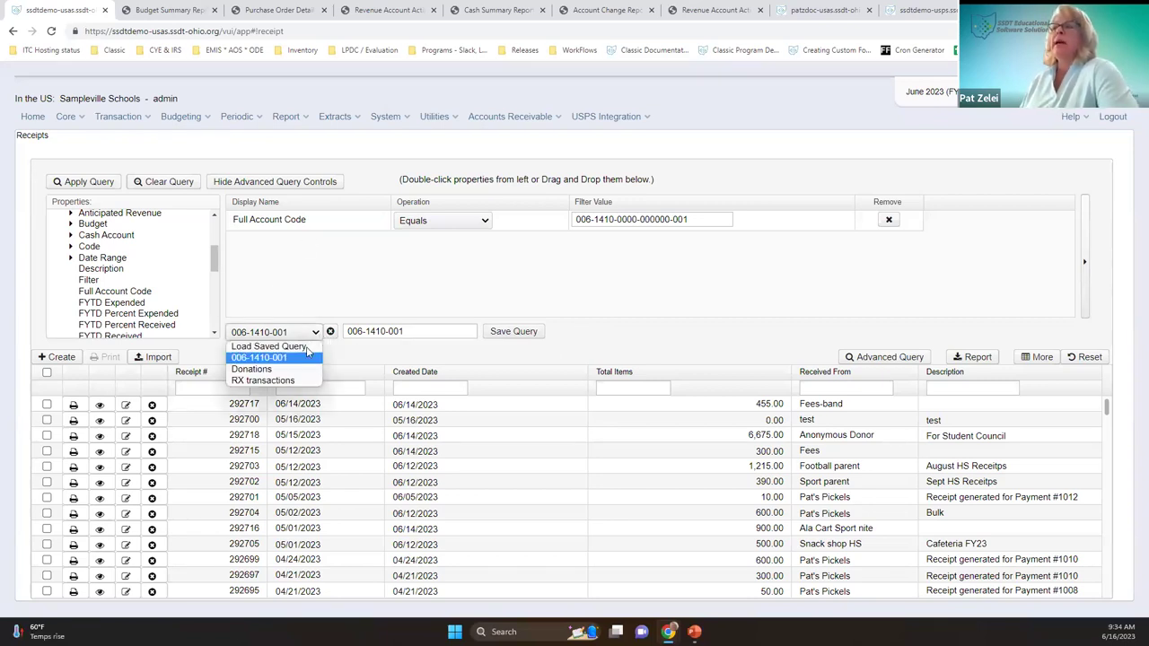
{"action": "left_click", "coordinate": [304, 359]}
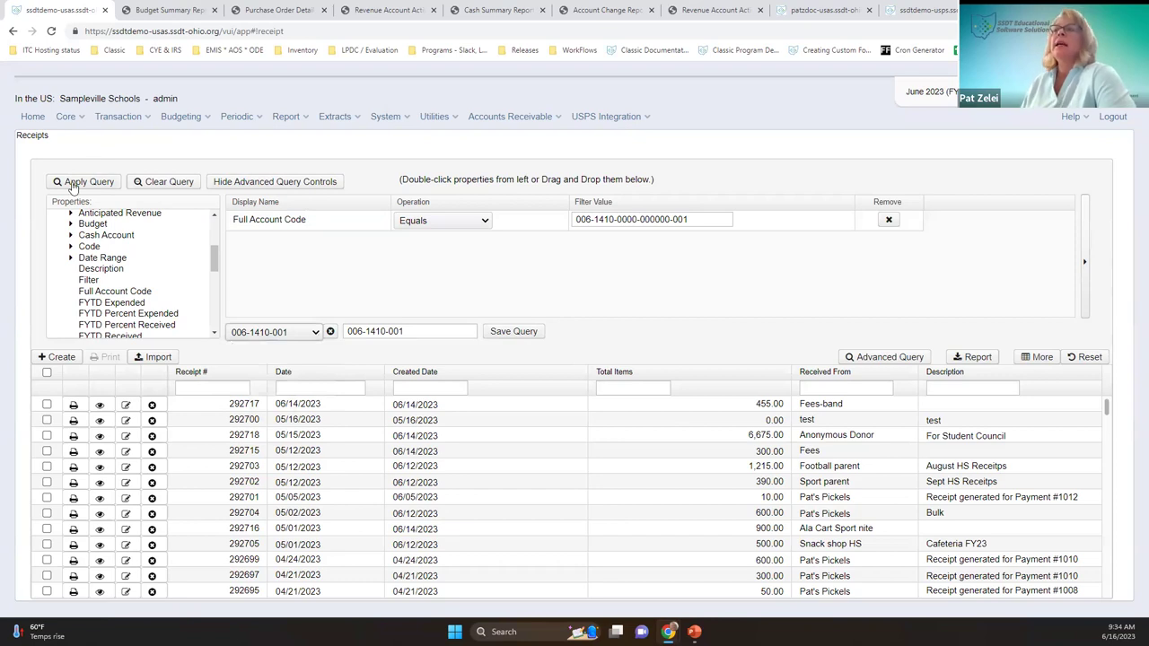
Filter receipts to dates >07/01/22, leaving 455.00, 300.00 and 900.00, and narrow Total Items
{"action": "left_click", "coordinate": [350, 390]}
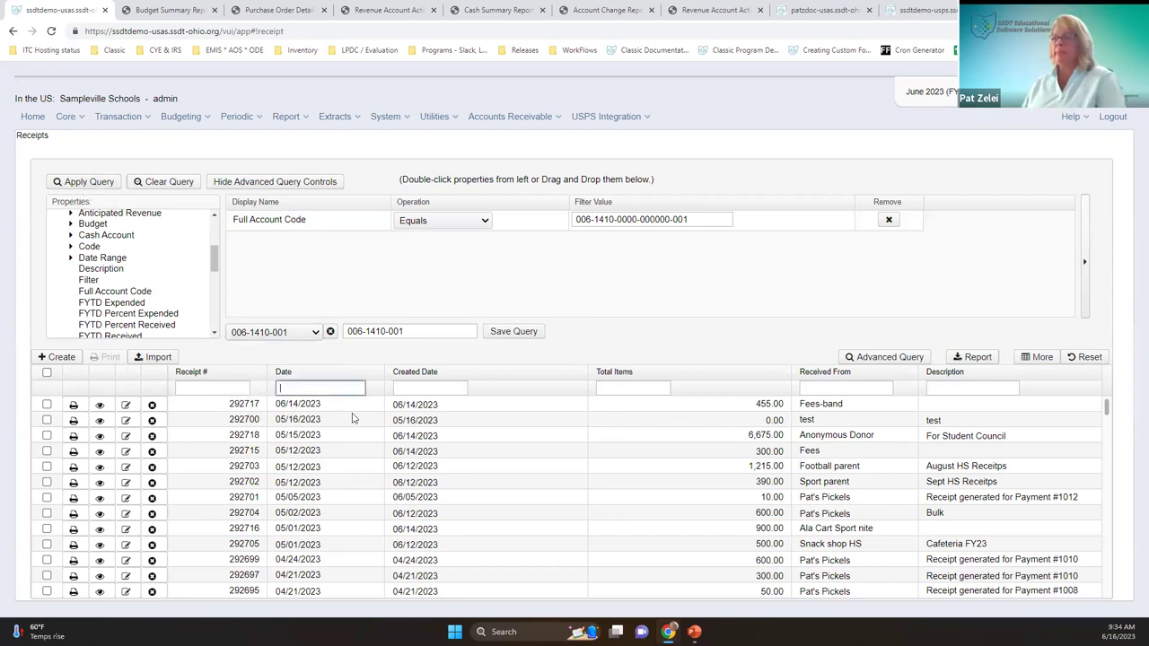
{"action": "type", "text": ">07/01/22"}
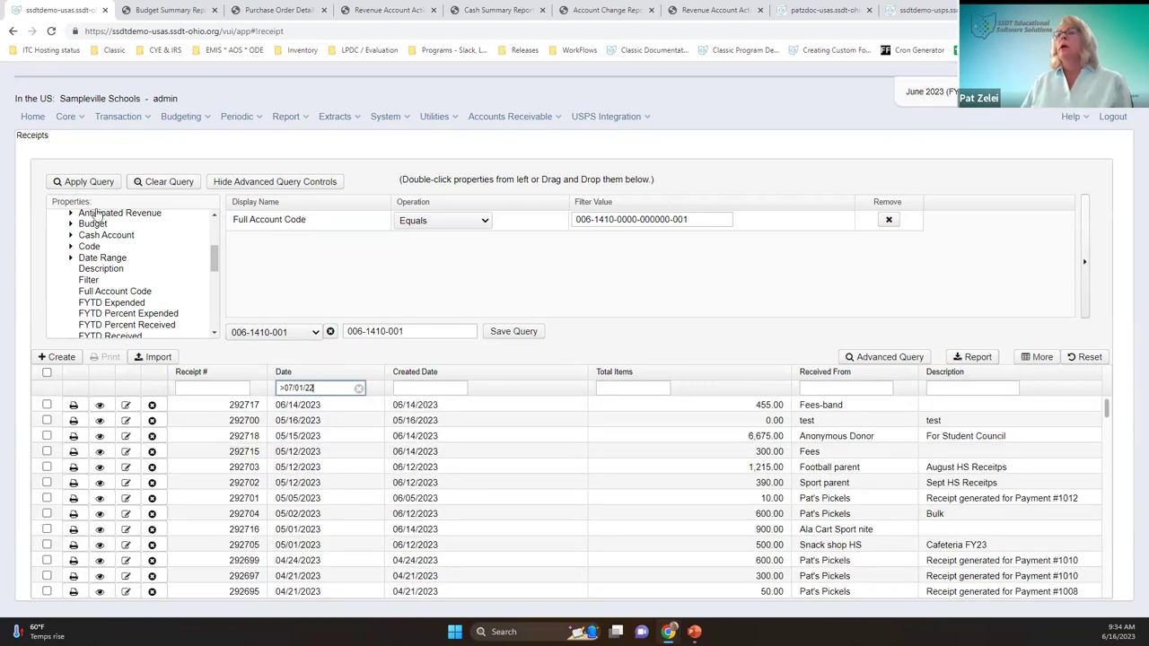
{"action": "left_click", "coordinate": [83, 183]}
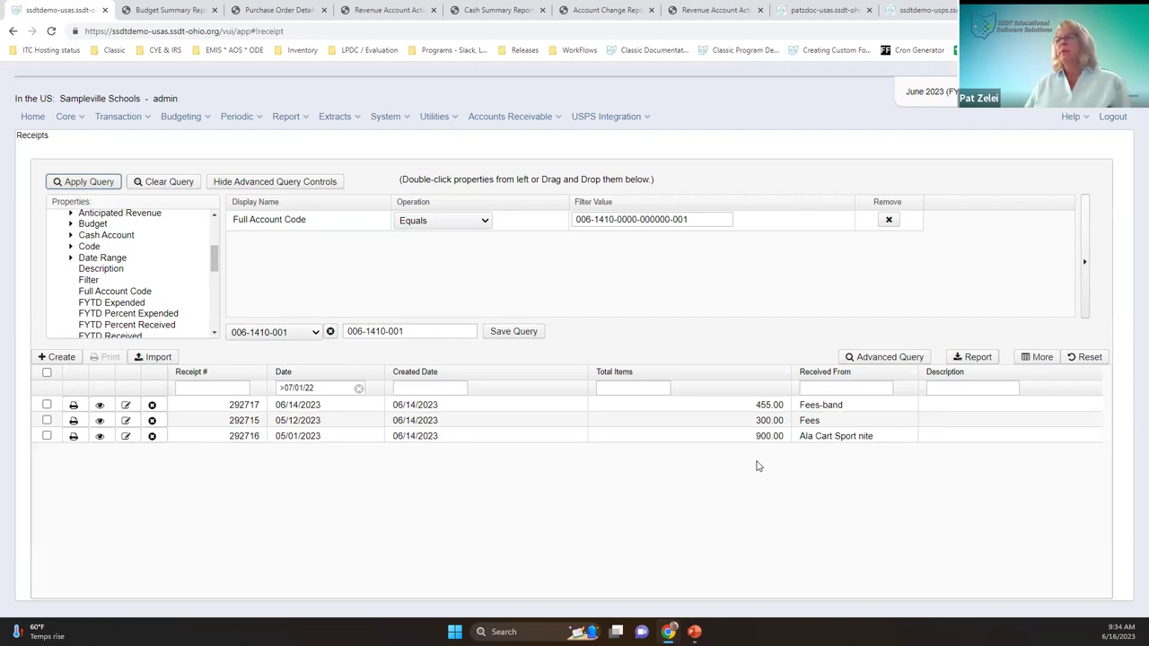
{"action": "left_click_drag", "start_coordinate": [790, 373], "coordinate": [663, 373]}
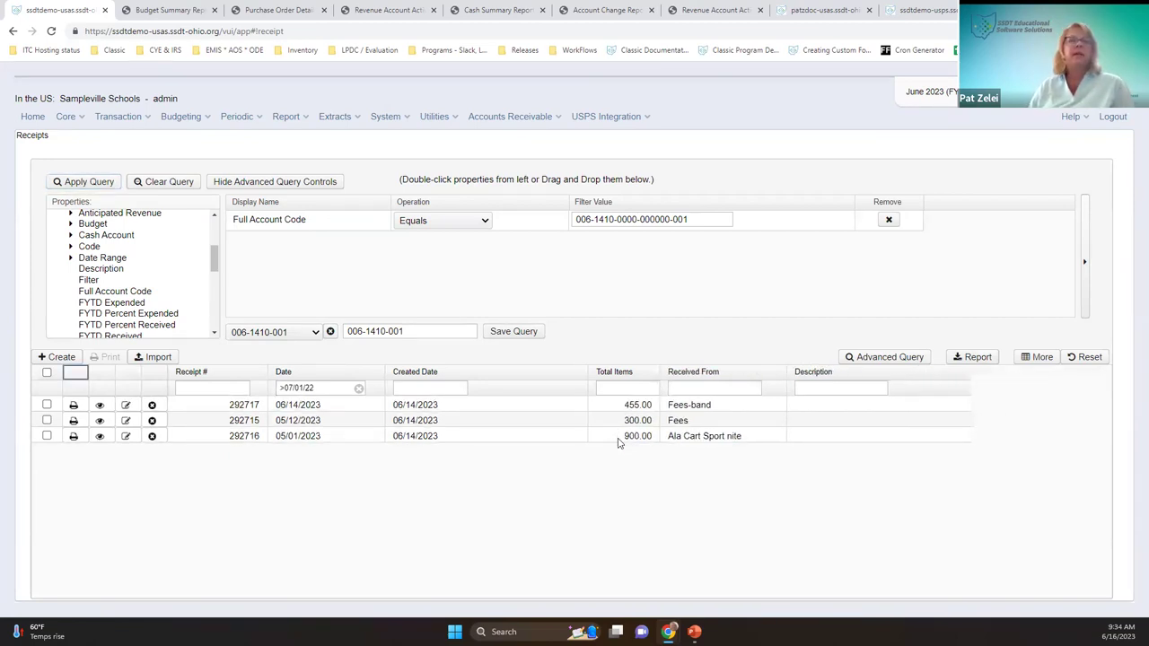
Generate a Receipt Report PDF with report options for the three receipts ($1,655.00), view at 150%, then close it
{"action": "left_click", "coordinate": [977, 357]}
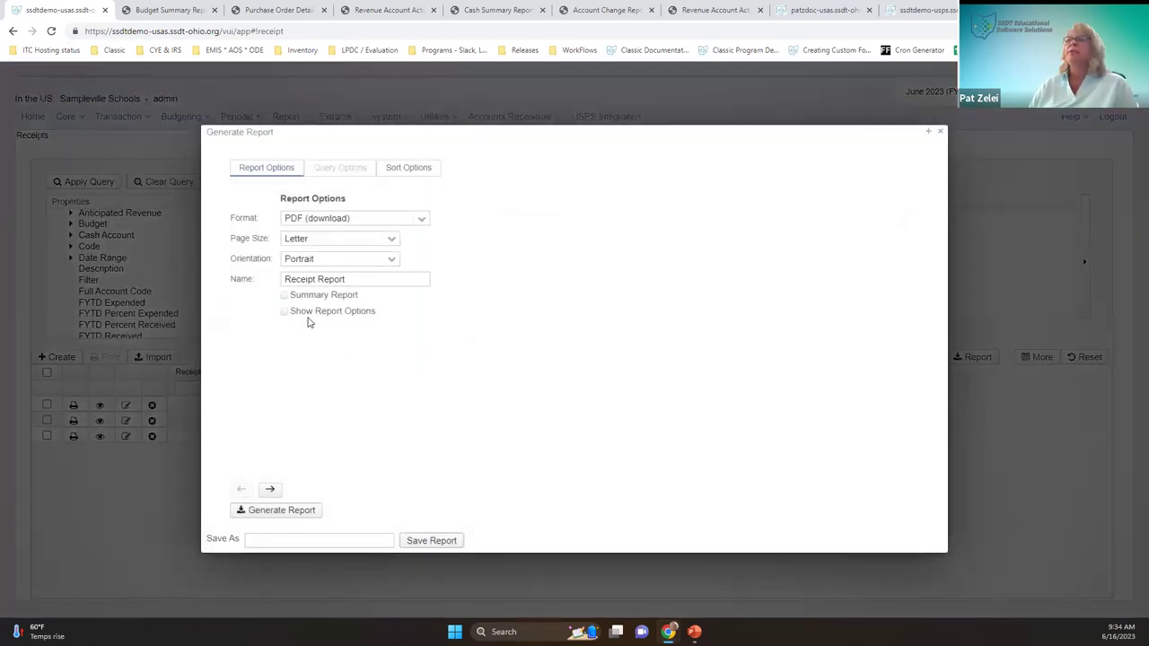
{"action": "left_click", "coordinate": [313, 314]}
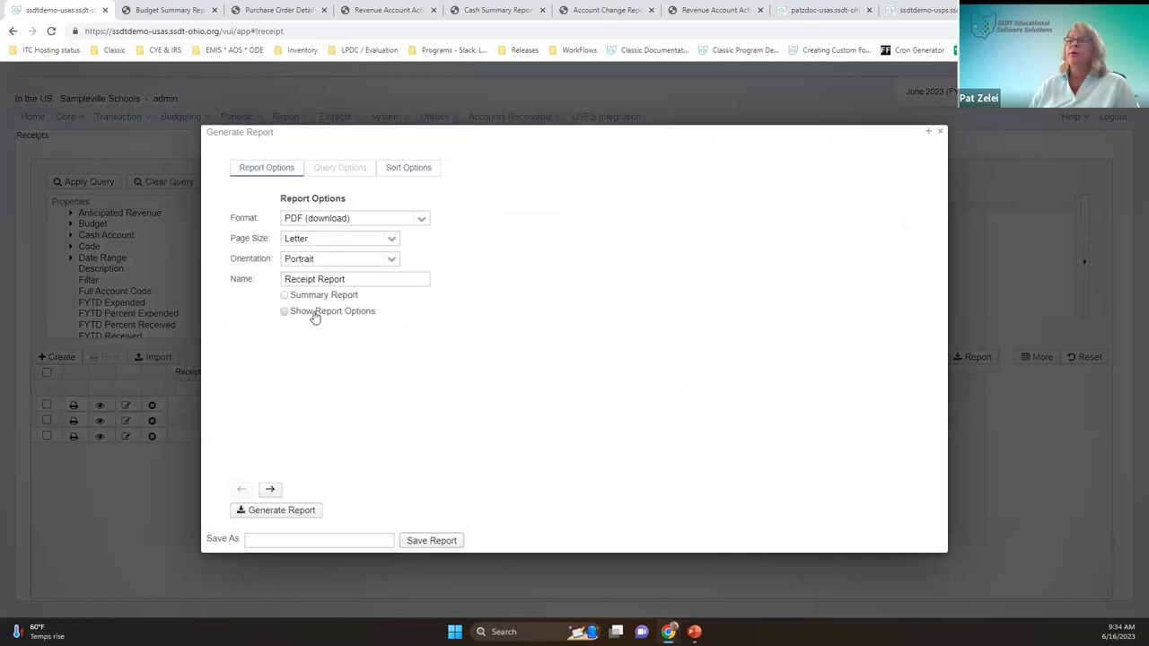
{"action": "left_click", "coordinate": [308, 513]}
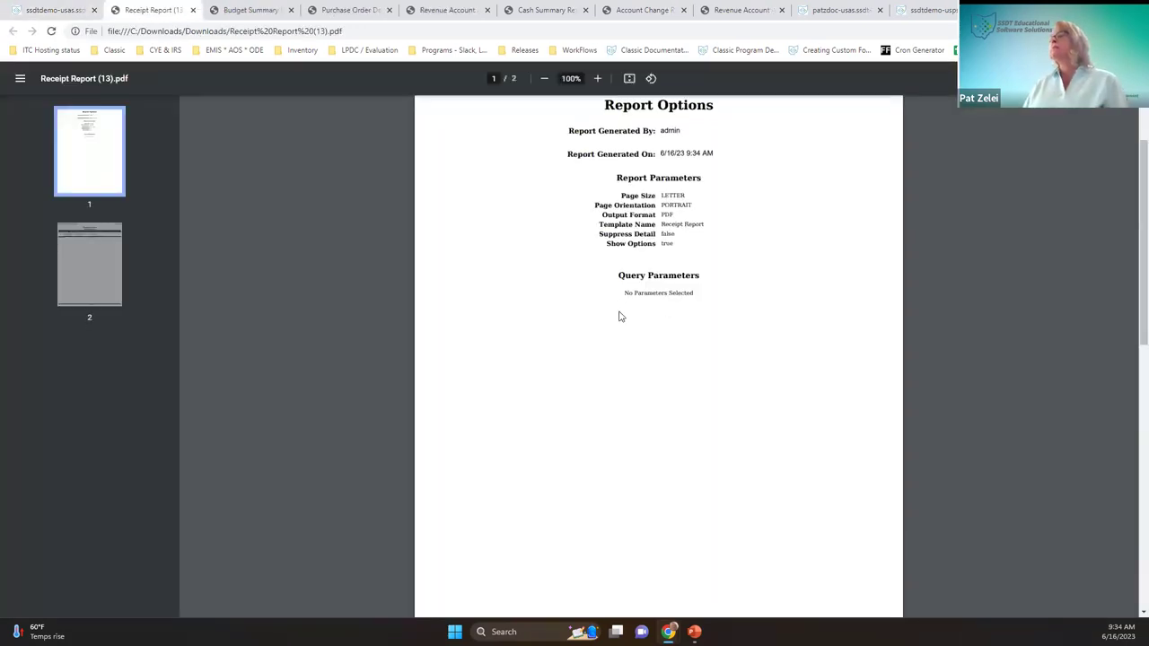
{"action": "scroll", "coordinate": [618, 315], "scroll_direction": "down", "scroll_amount": 5}
{"action": "scroll", "coordinate": [578, 203], "scroll_direction": "down", "scroll_amount": 2}
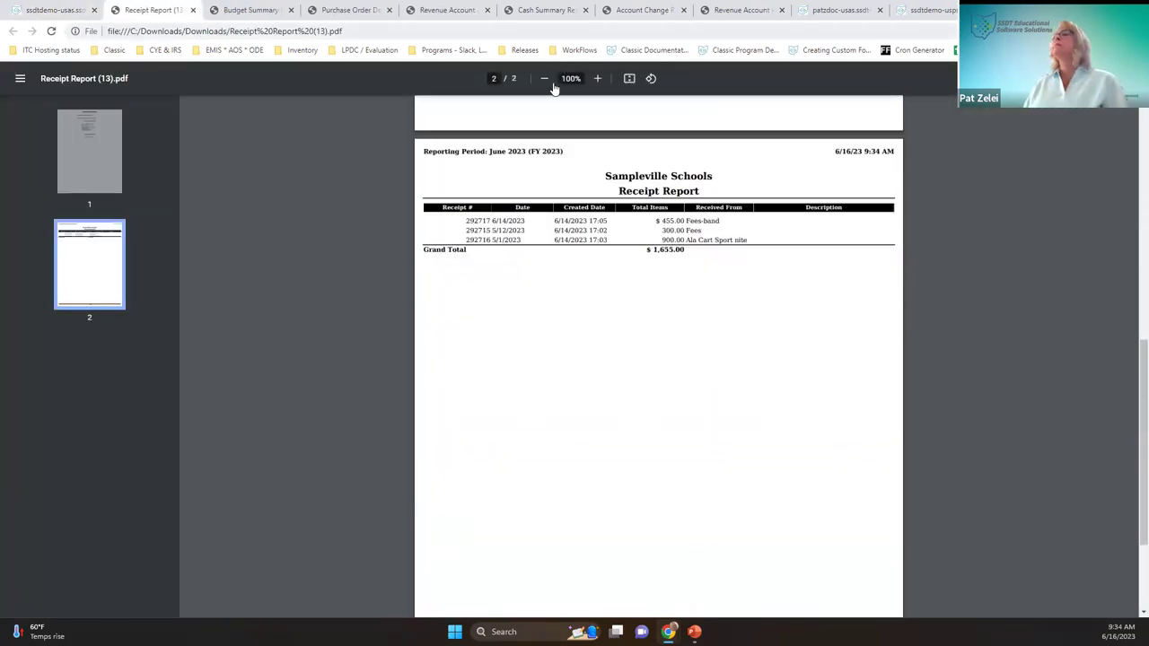
{"action": "left_click", "coordinate": [597, 78]}
{"action": "left_click", "coordinate": [597, 78]}
{"action": "left_click", "coordinate": [598, 78]}
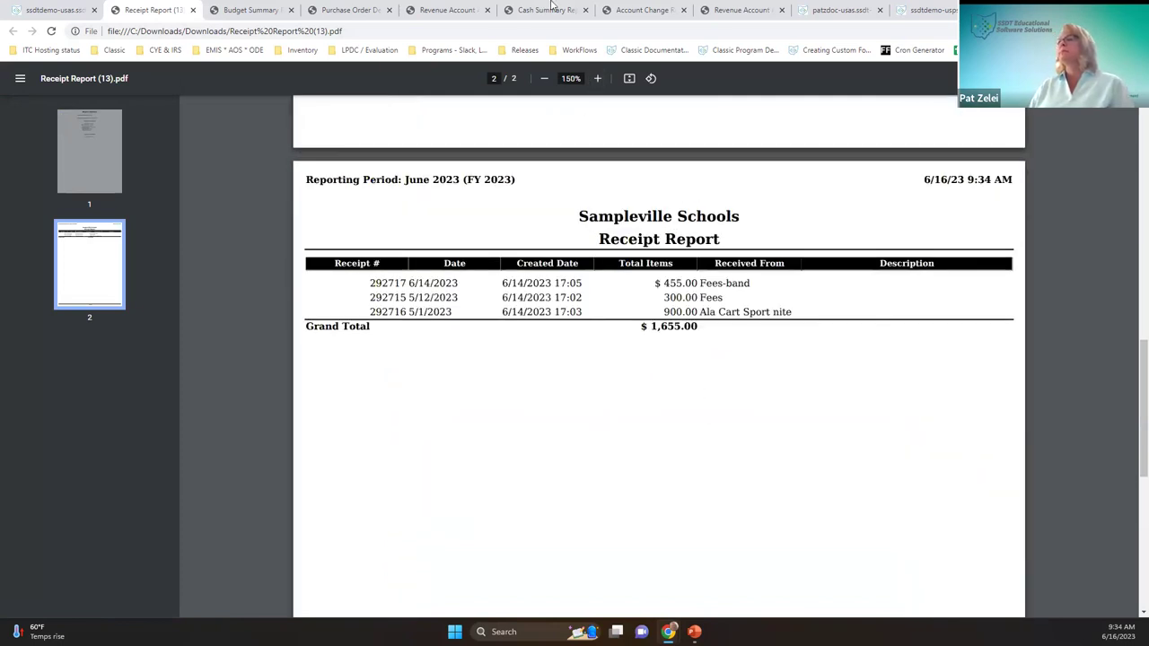
{"action": "left_click", "coordinate": [193, 10]}
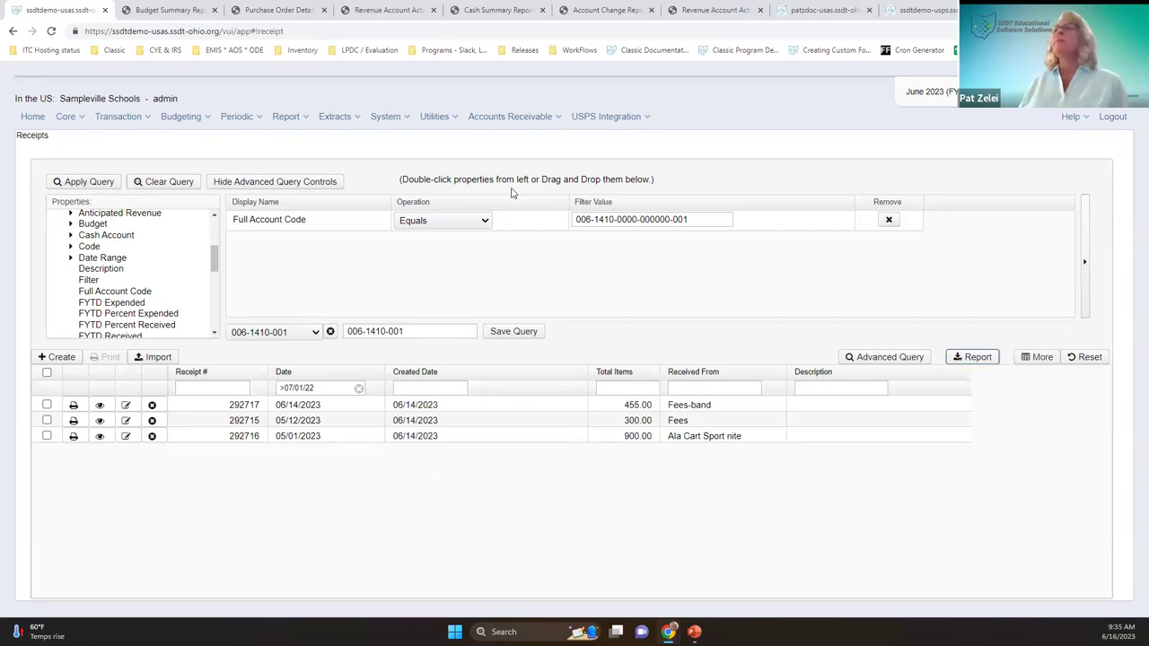
Confirm both AccountChangeJob entries are Completed, then go to the Account Change Requests list
{"action": "left_click", "coordinate": [431, 117]}
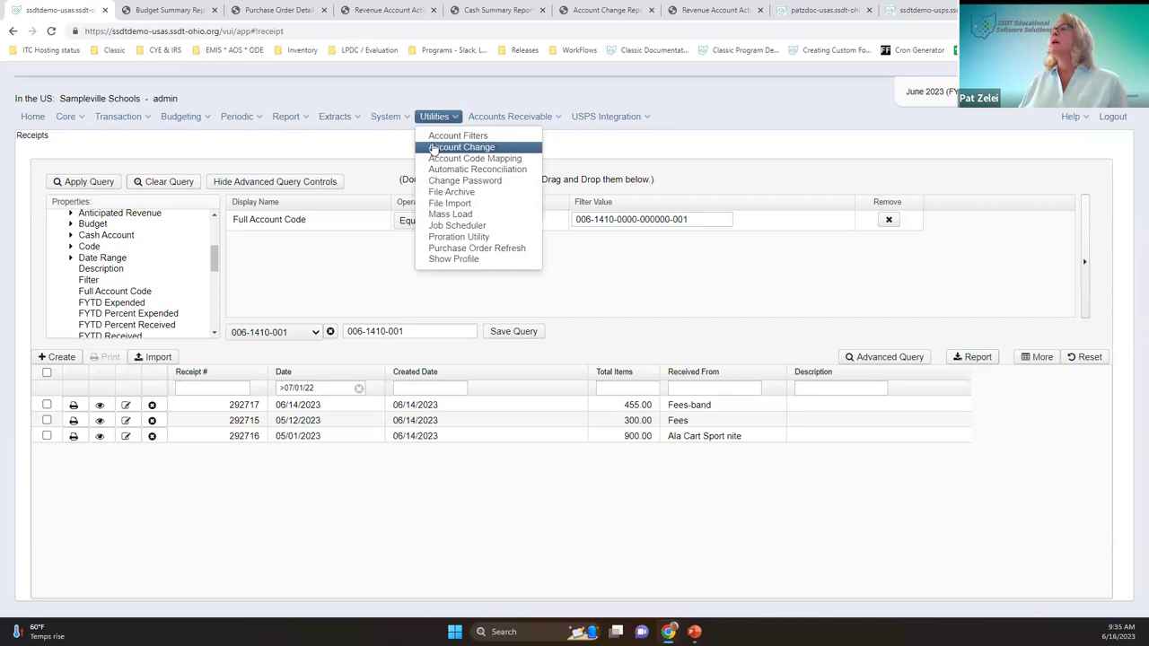
{"action": "left_click", "coordinate": [458, 225]}
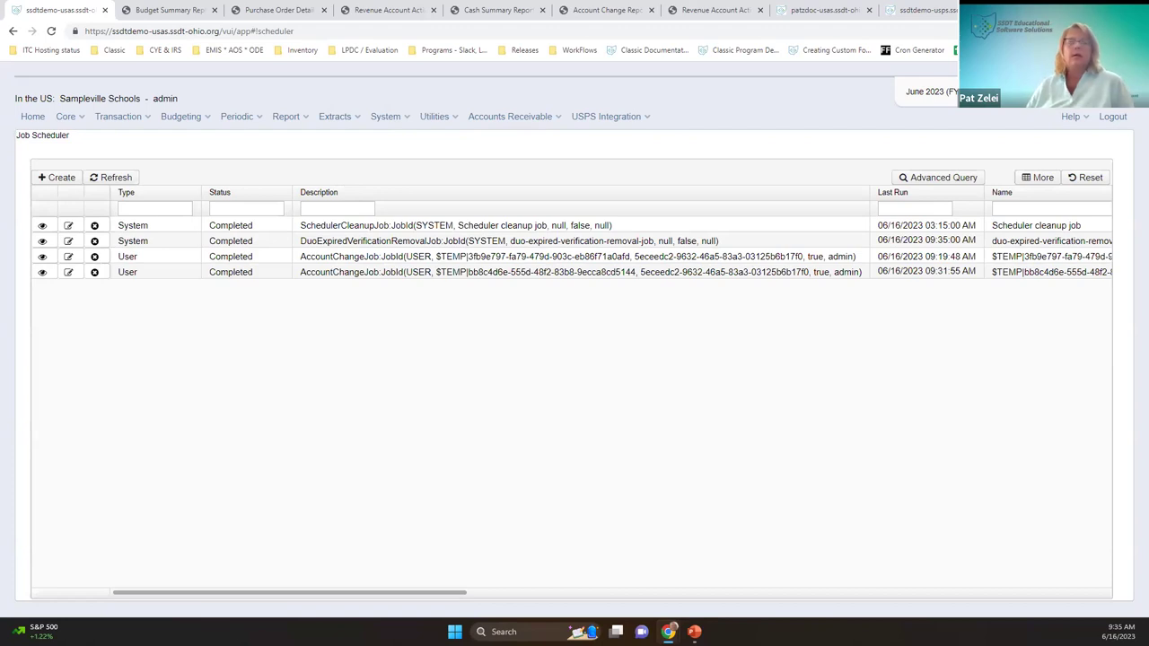
{"action": "left_click", "coordinate": [435, 116]}
{"action": "left_click", "coordinate": [440, 146]}
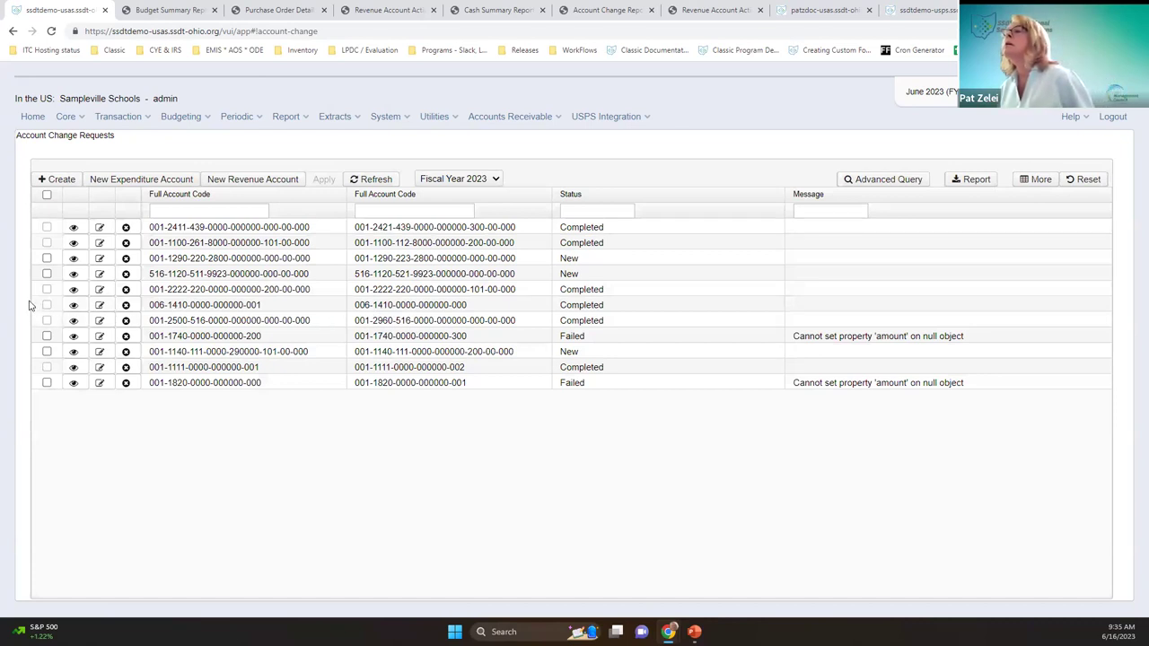
{"action": "left_click", "coordinate": [254, 306]}
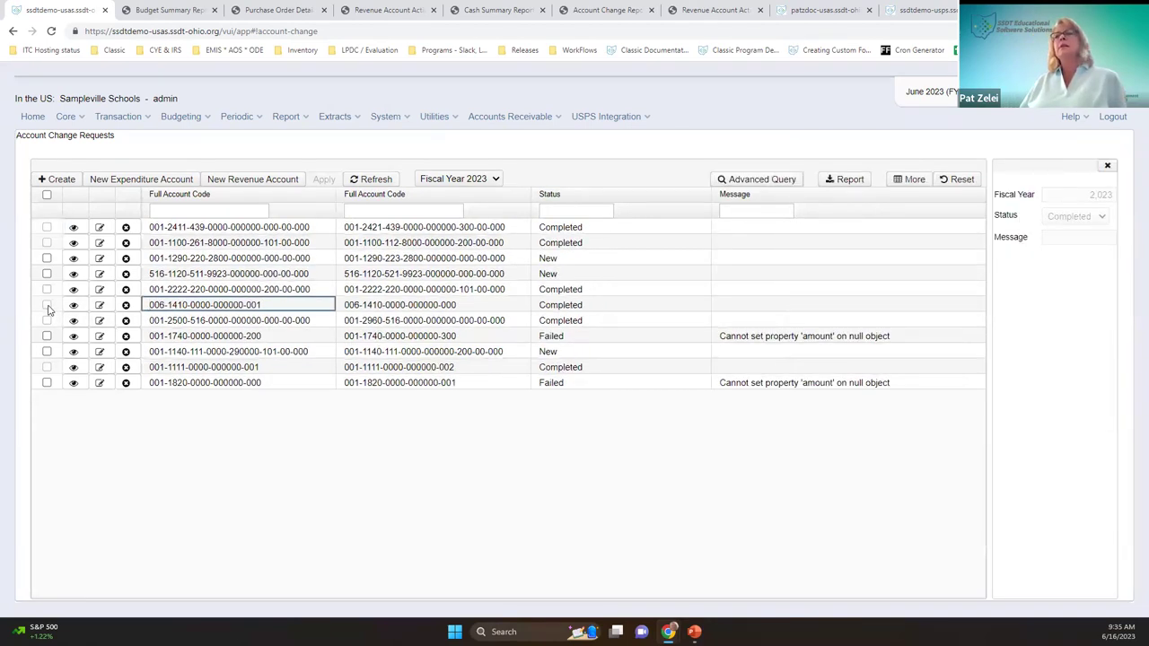
{"action": "left_click", "coordinate": [57, 180]}
{"action": "key", "text": "Tab"}
{"action": "type", "text": "006-"}
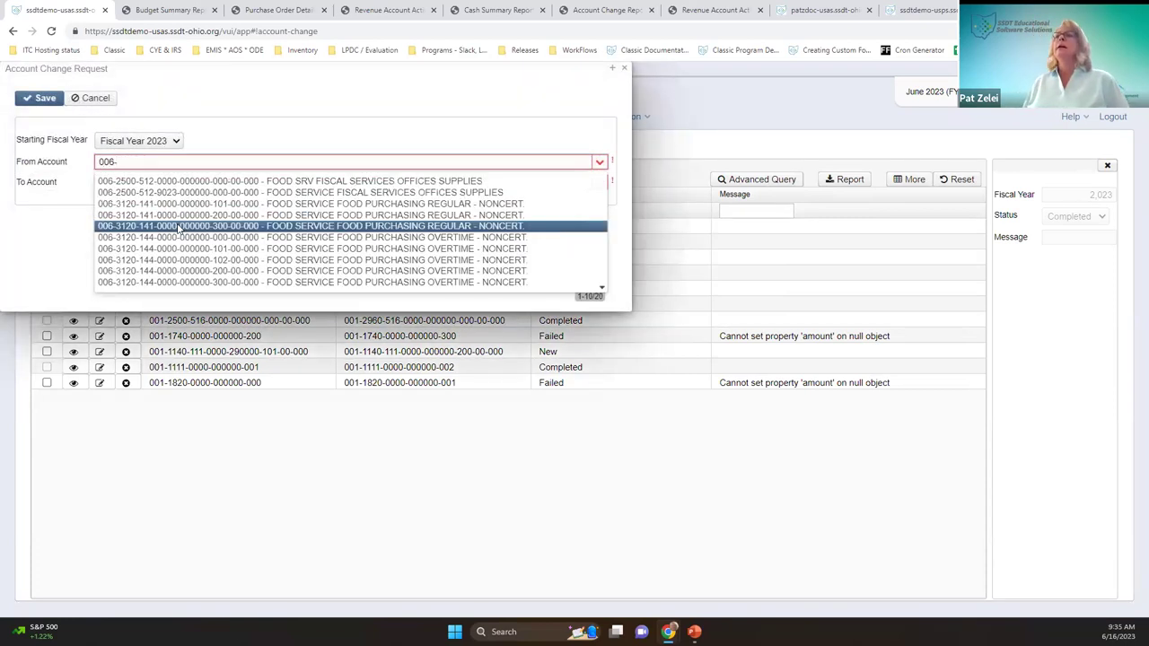
{"action": "type", "text": "1410-"}
{"action": "key", "text": "Down"}
{"action": "key", "text": "Tab"}
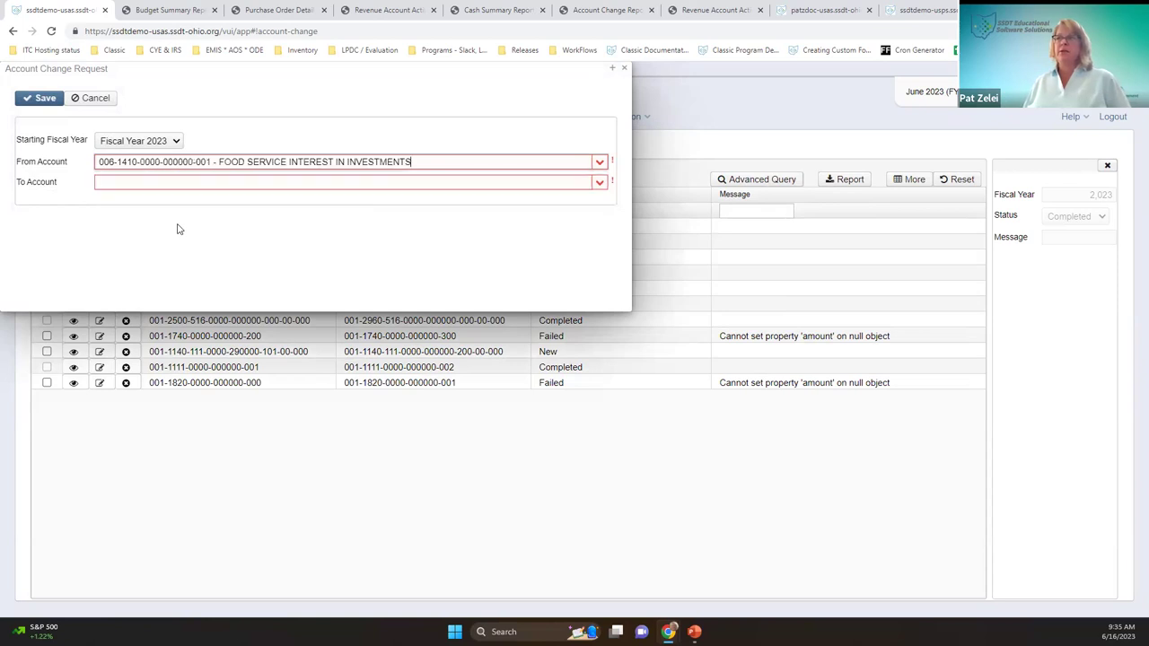
{"action": "left_click", "coordinate": [272, 184]}
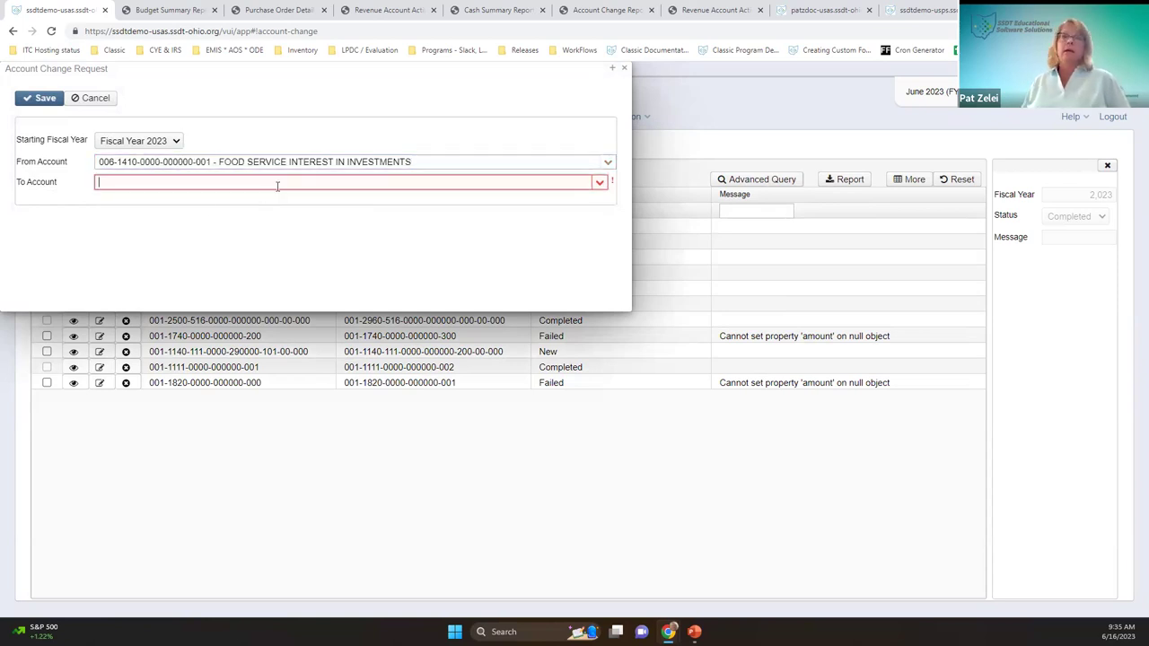
{"action": "type", "text": "006-"}
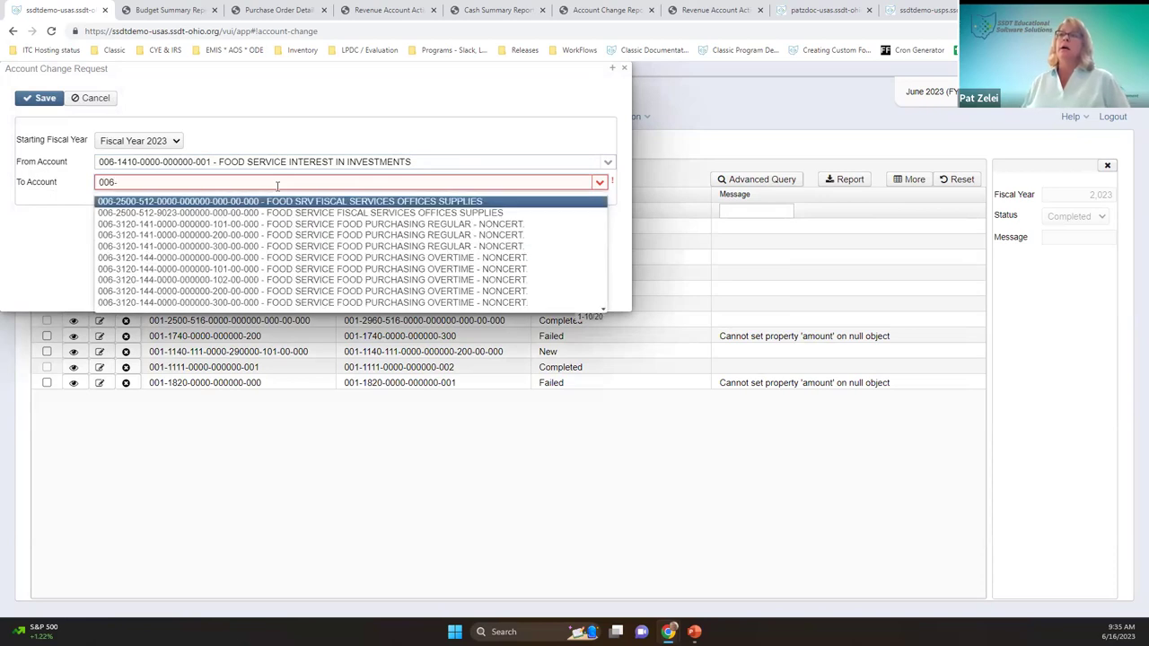
{"action": "key", "text": "Escape"}
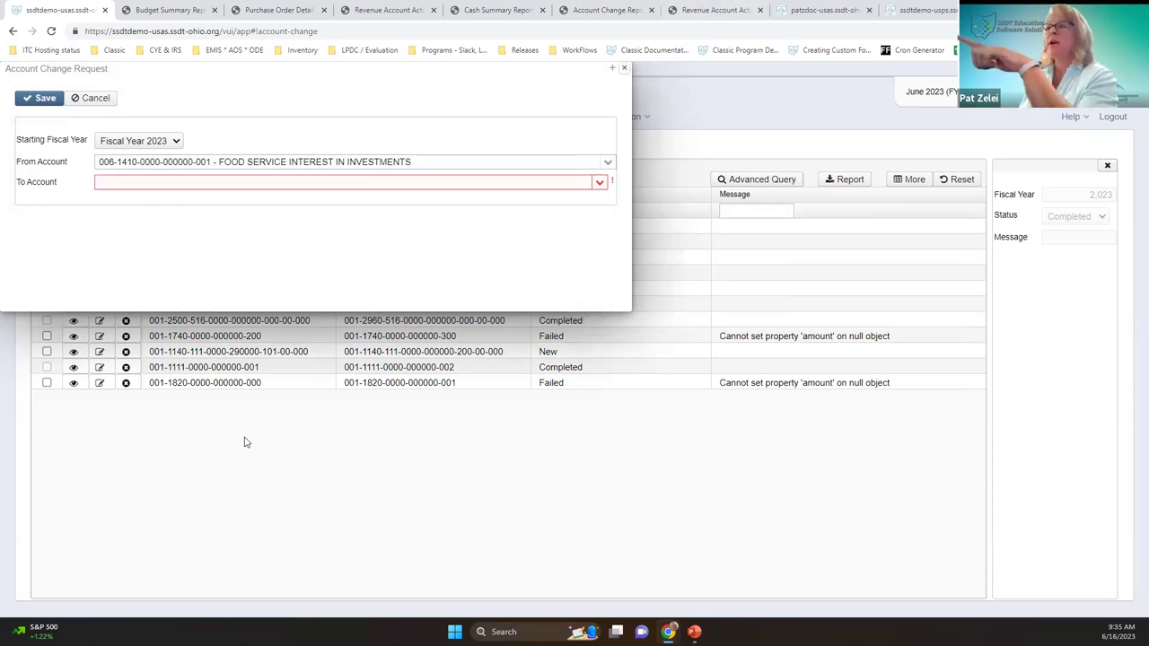
{"action": "key", "text": "Escape"}
Highlight the existing 006-1410 request's account codes and show slide 22, 'Revenue Accounts - Before'
{"action": "left_click_drag", "start_coordinate": [286, 306], "coordinate": [616, 316]}
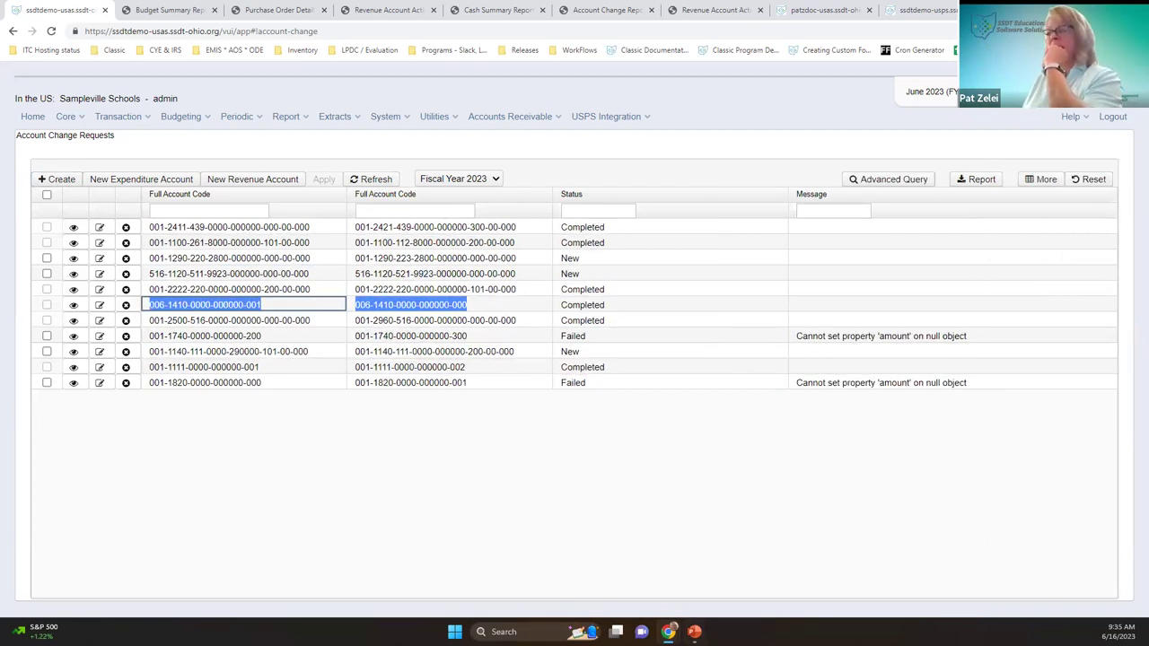
{"action": "left_click", "coordinate": [694, 631]}
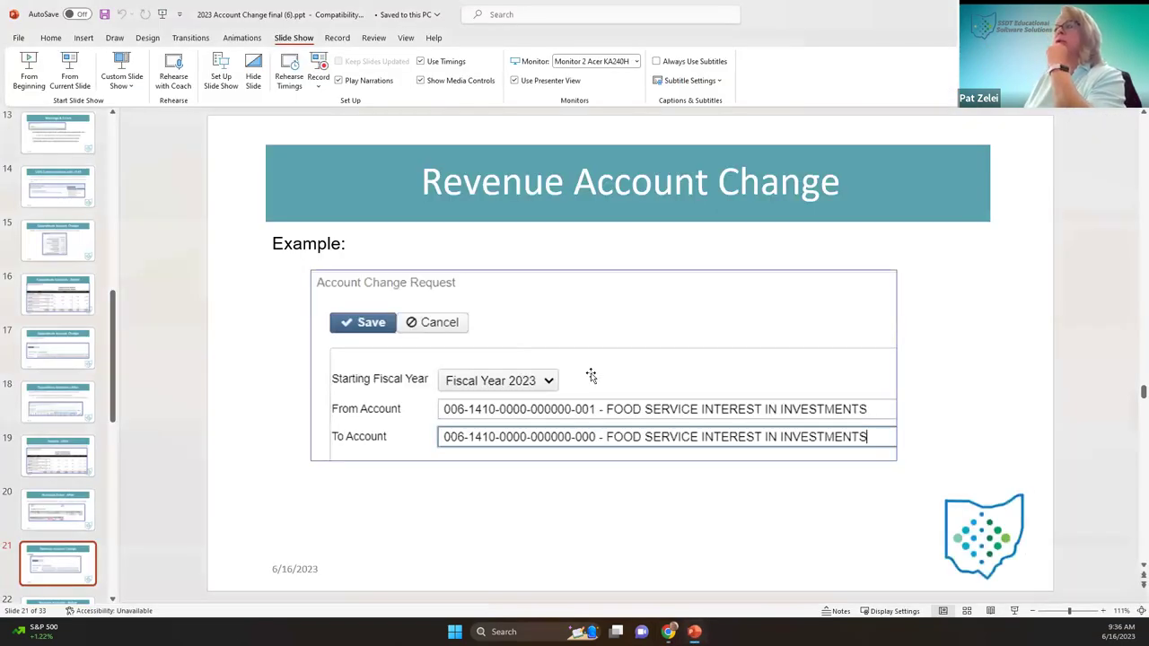
{"action": "key", "text": "Page_Down"}
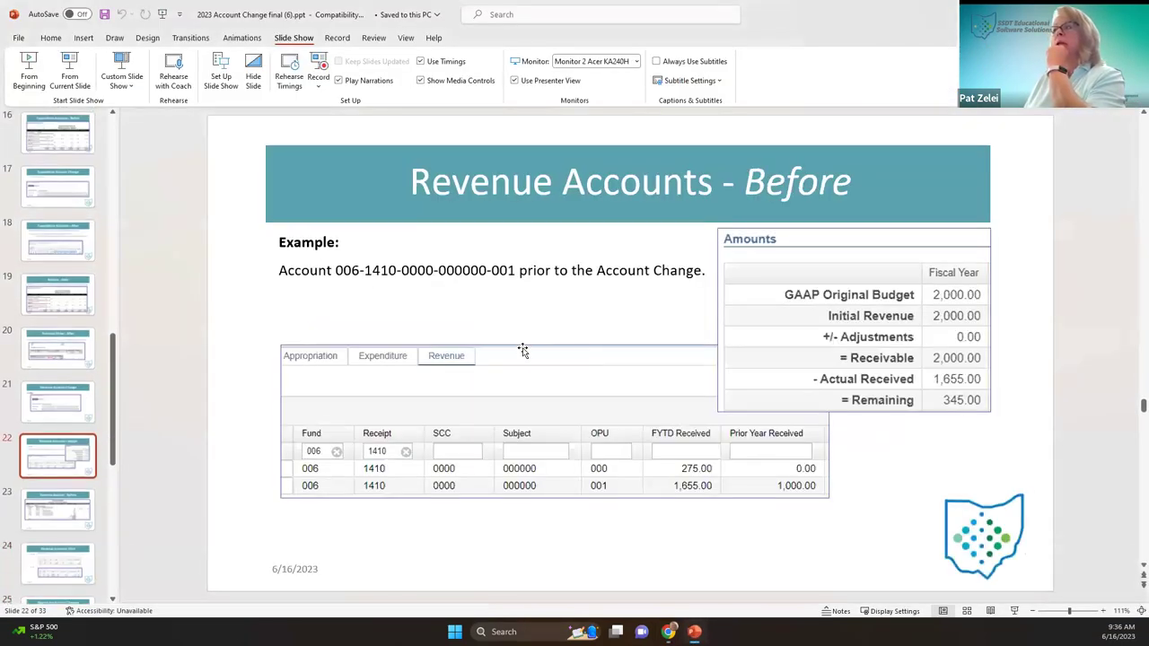
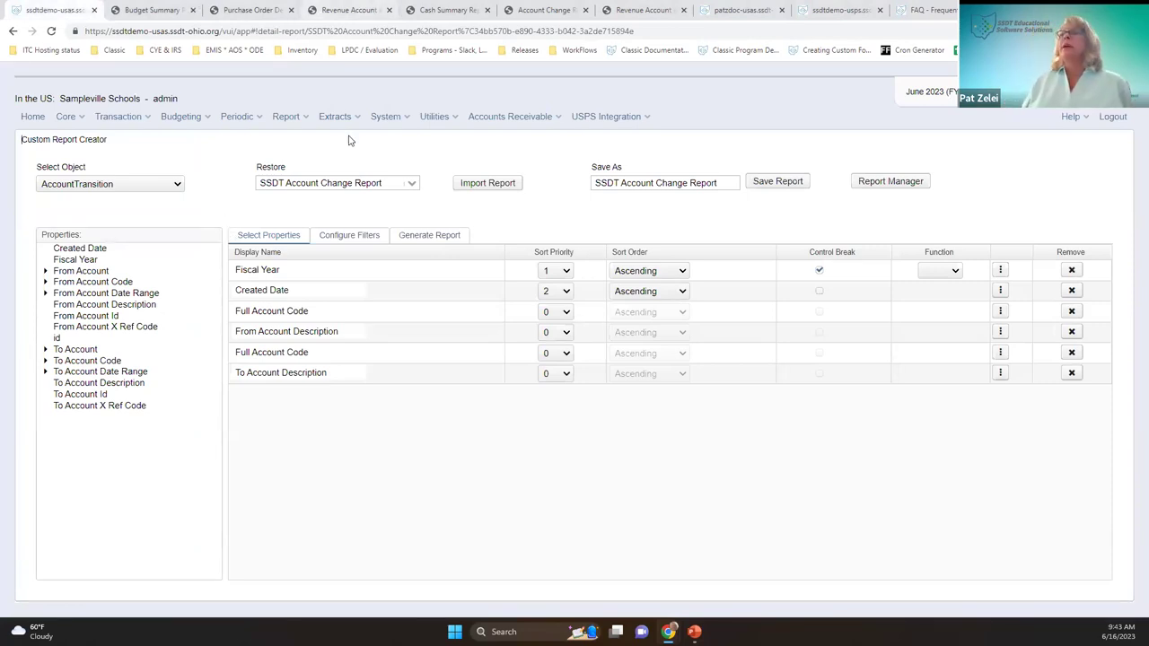
Open the Report menu in SSDT USAS
{"action": "left_click", "coordinate": [286, 116]}
Run the SSDT Cash Summary report from Report Manager for Fund Code 200 and SCC 9%18
{"action": "left_click", "coordinate": [306, 148]}
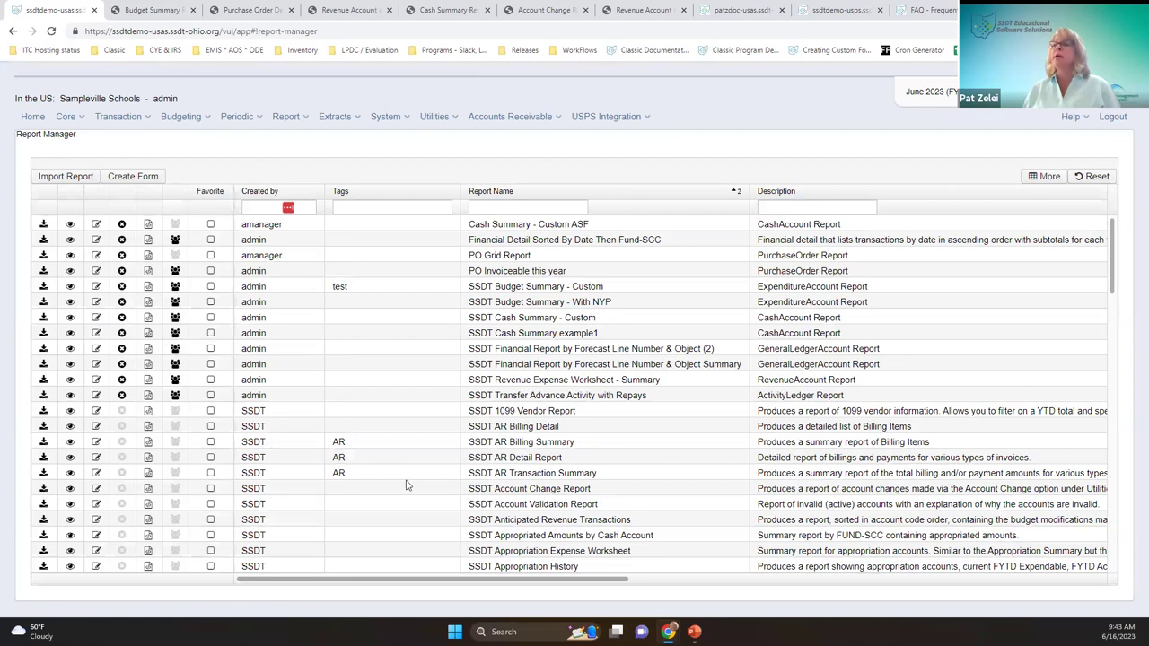
{"action": "scroll", "coordinate": [465, 492], "scroll_direction": "down", "scroll_amount": 4}
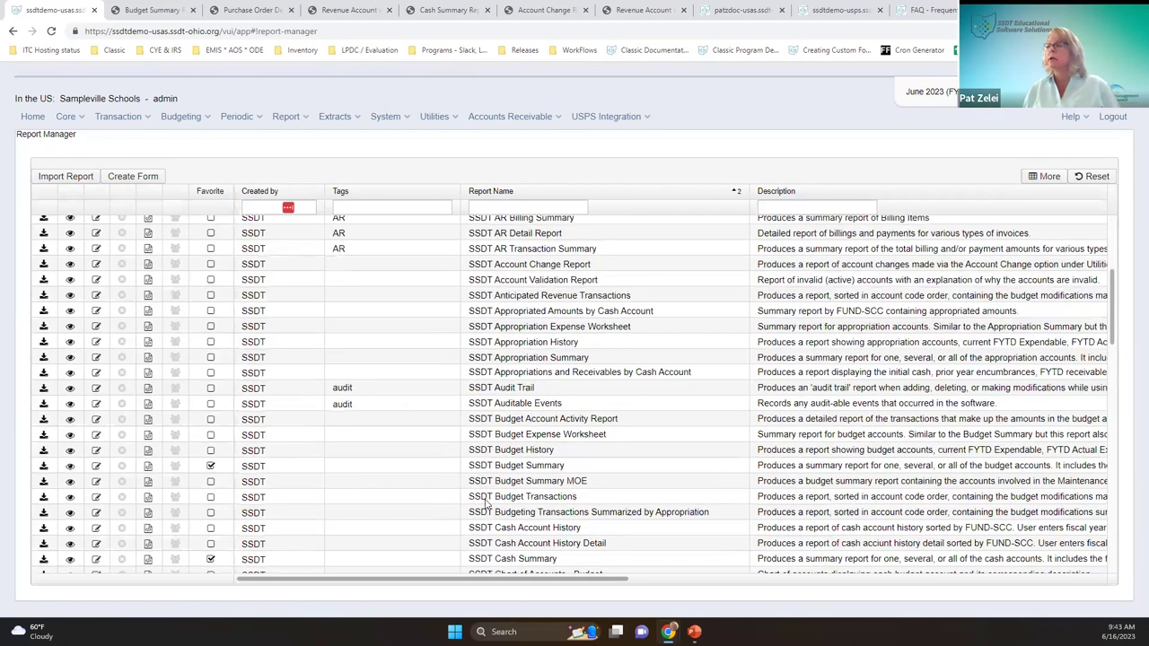
{"action": "left_click", "coordinate": [43, 558]}
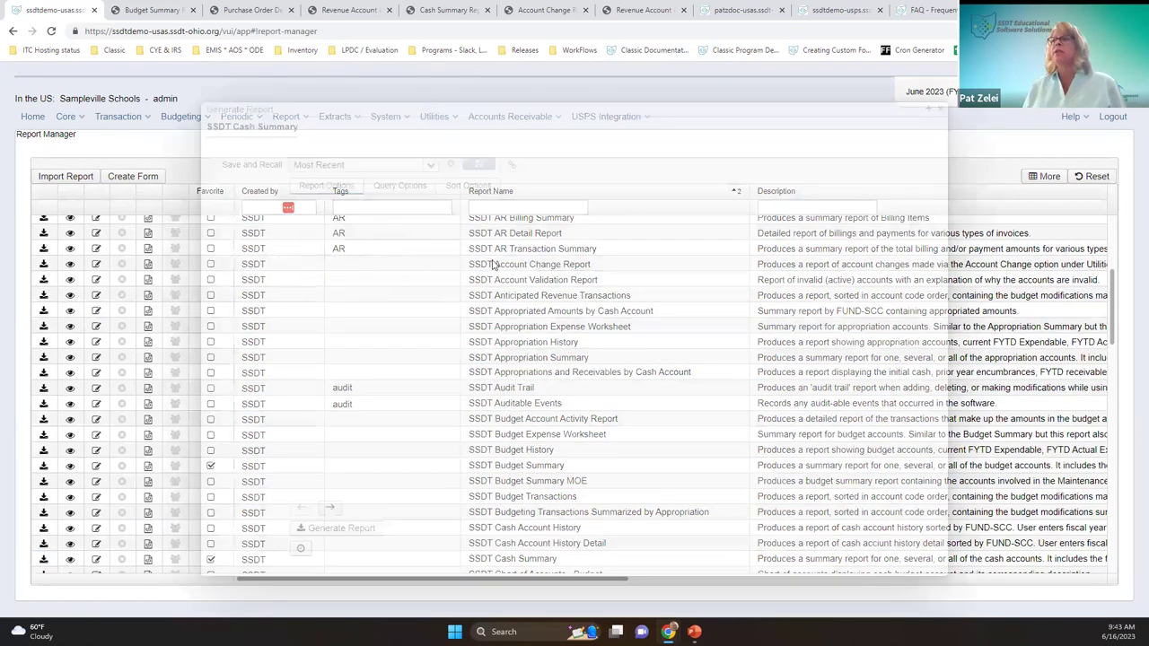
{"action": "left_click", "coordinate": [410, 187]}
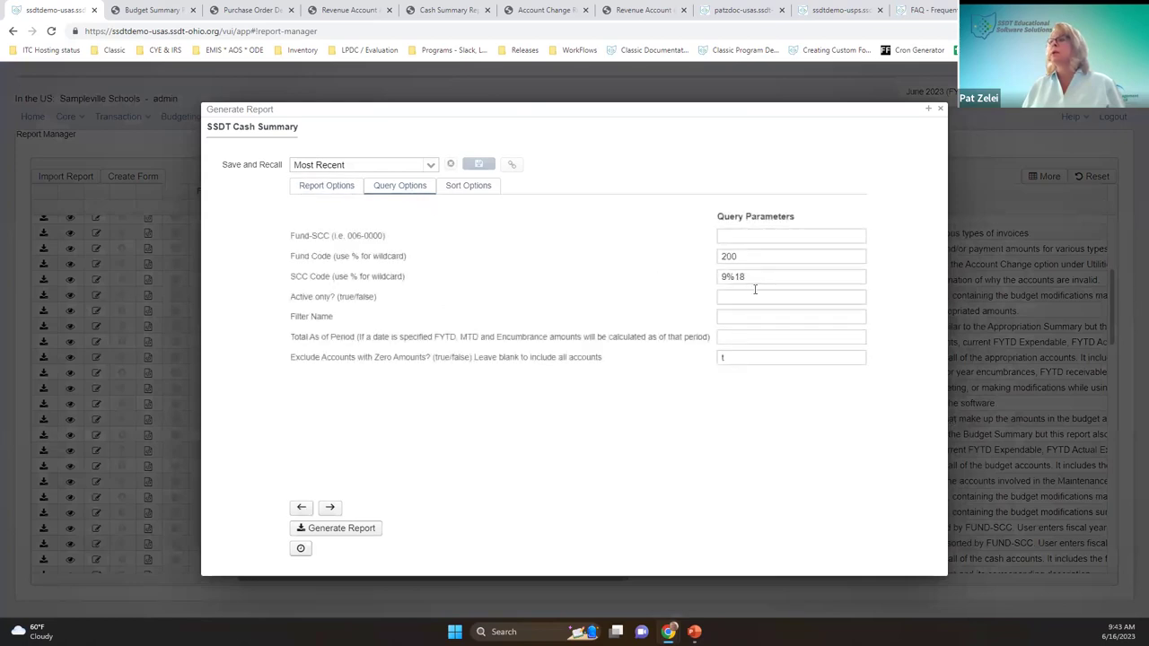
{"action": "left_click", "coordinate": [320, 530]}
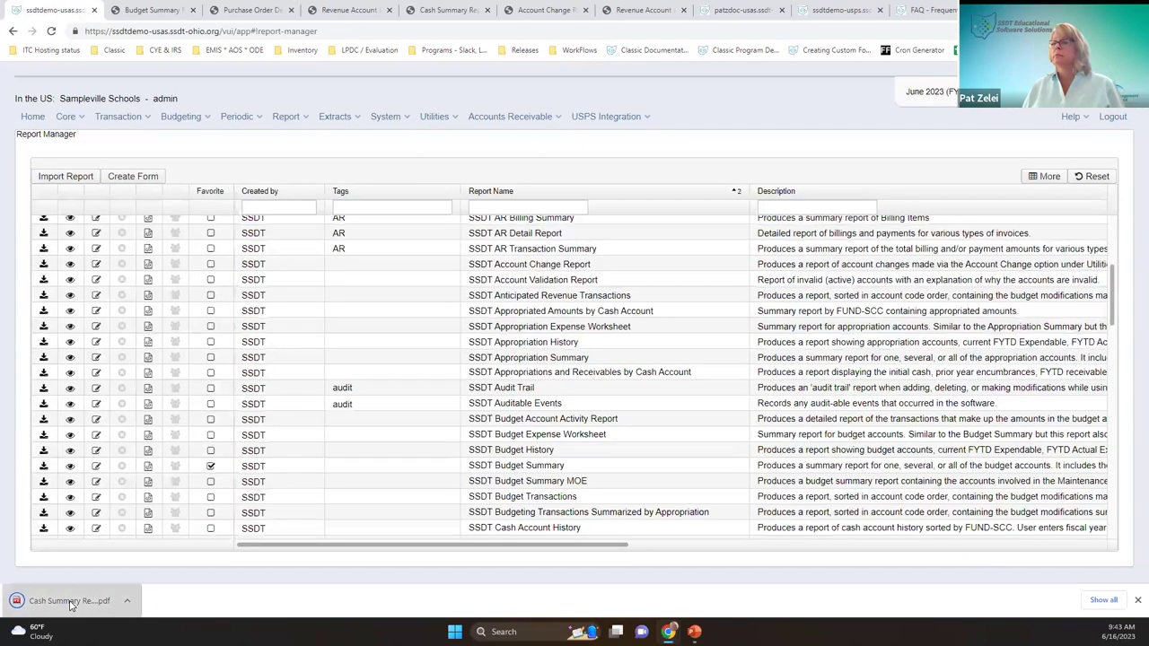
Open the downloaded Cash Summary PDF, scroll to page 2 and set zoom to 125%
{"action": "left_click", "coordinate": [72, 605]}
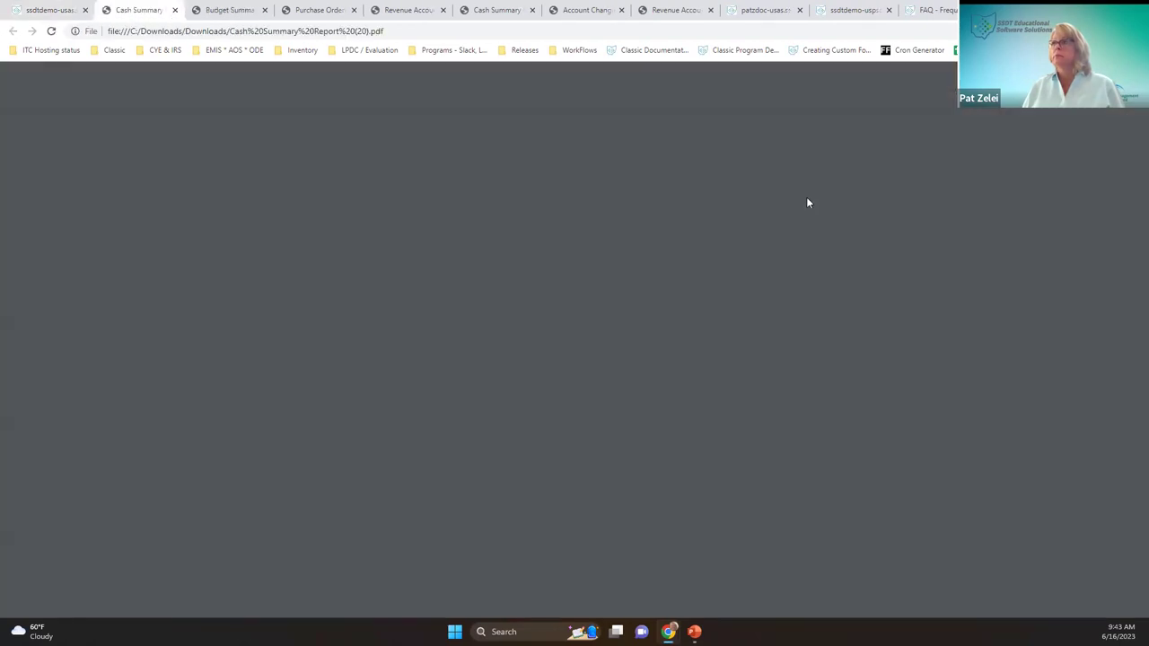
{"action": "scroll", "coordinate": [813, 261], "scroll_direction": "down", "scroll_amount": 5}
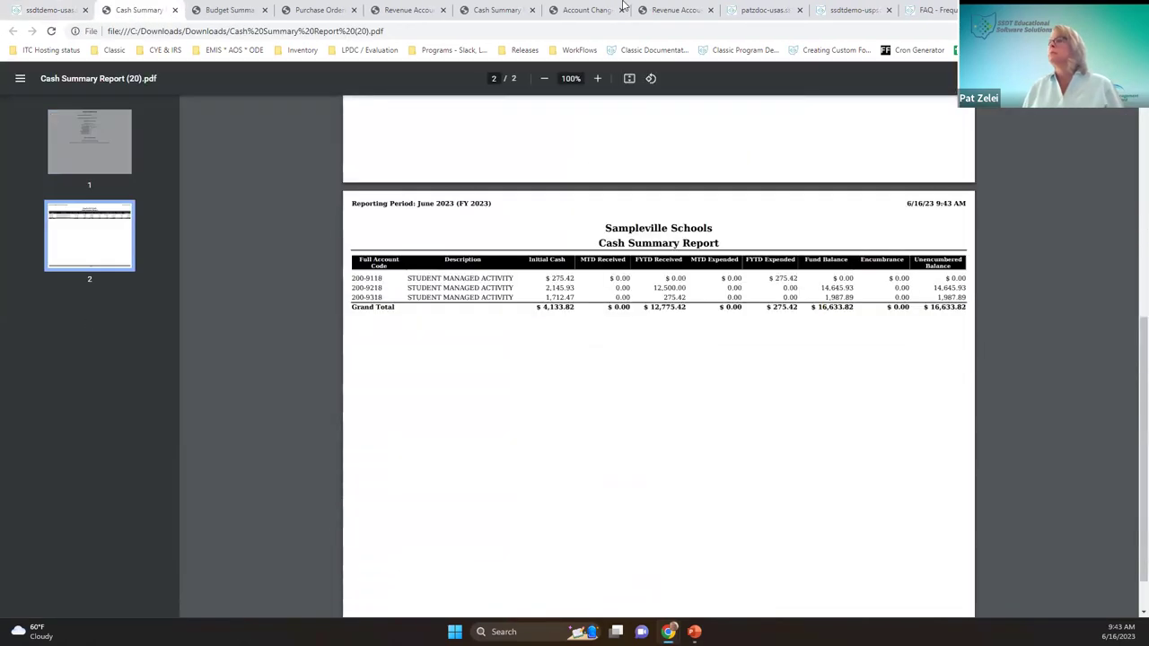
{"action": "triple_click", "coordinate": [597, 78]}
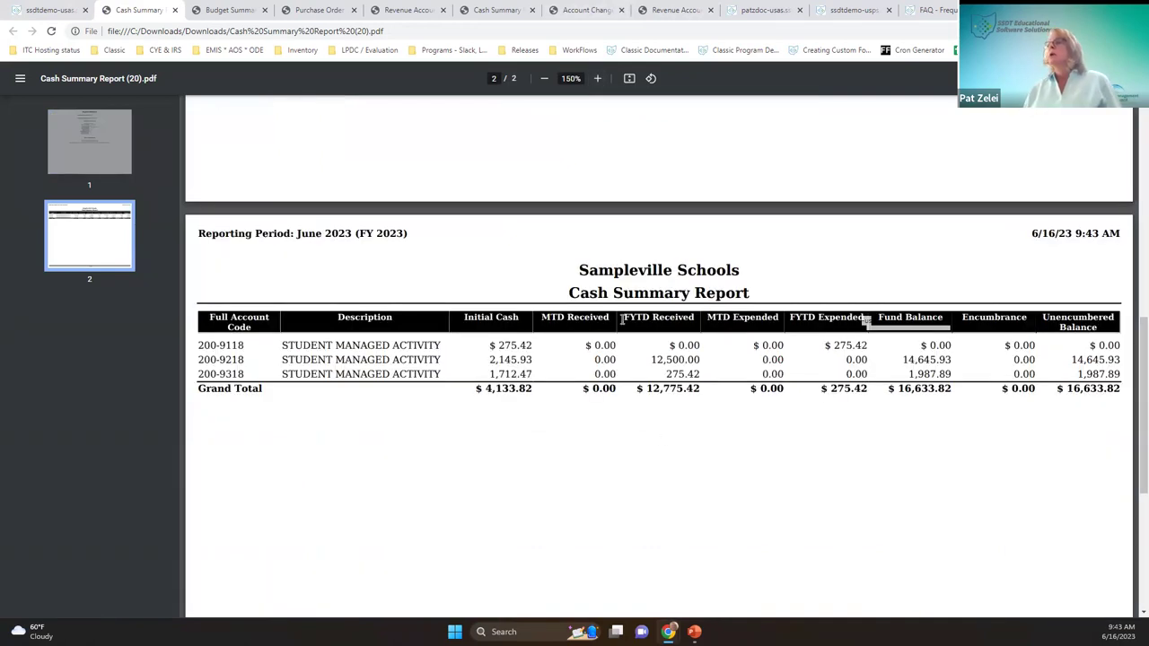
{"action": "left_click", "coordinate": [544, 78]}
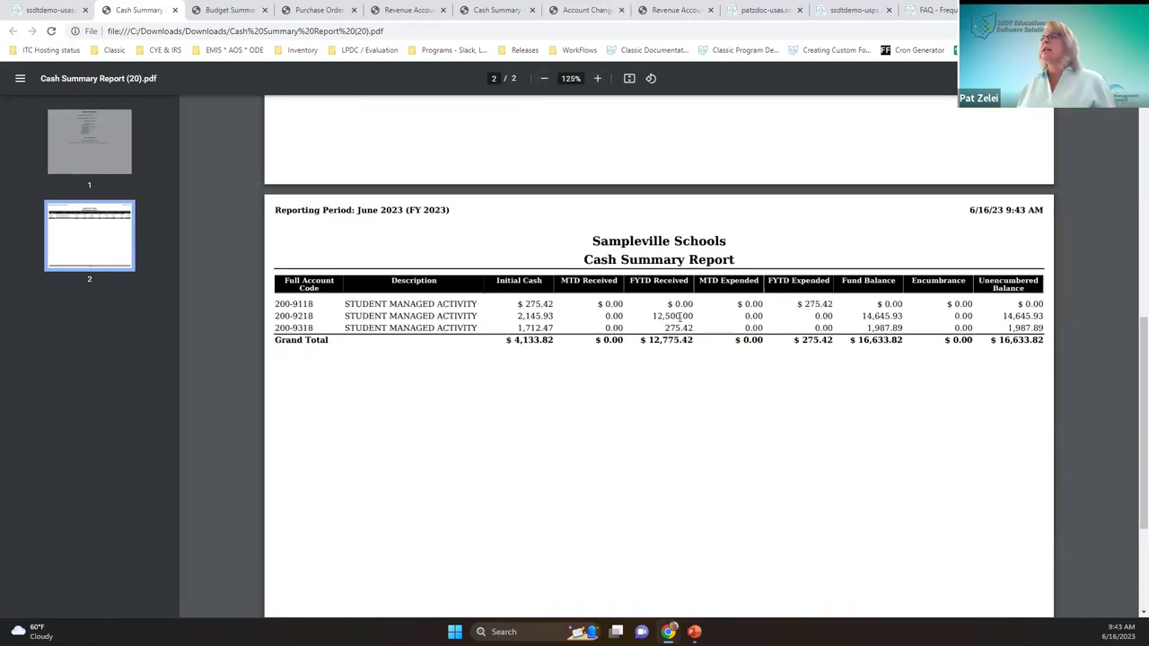
Highlight 9218's 12,500.00 FYTD received and 9318's 275.42, then go back to USAS
{"action": "left_click_drag", "start_coordinate": [316, 316], "coordinate": [292, 317]}
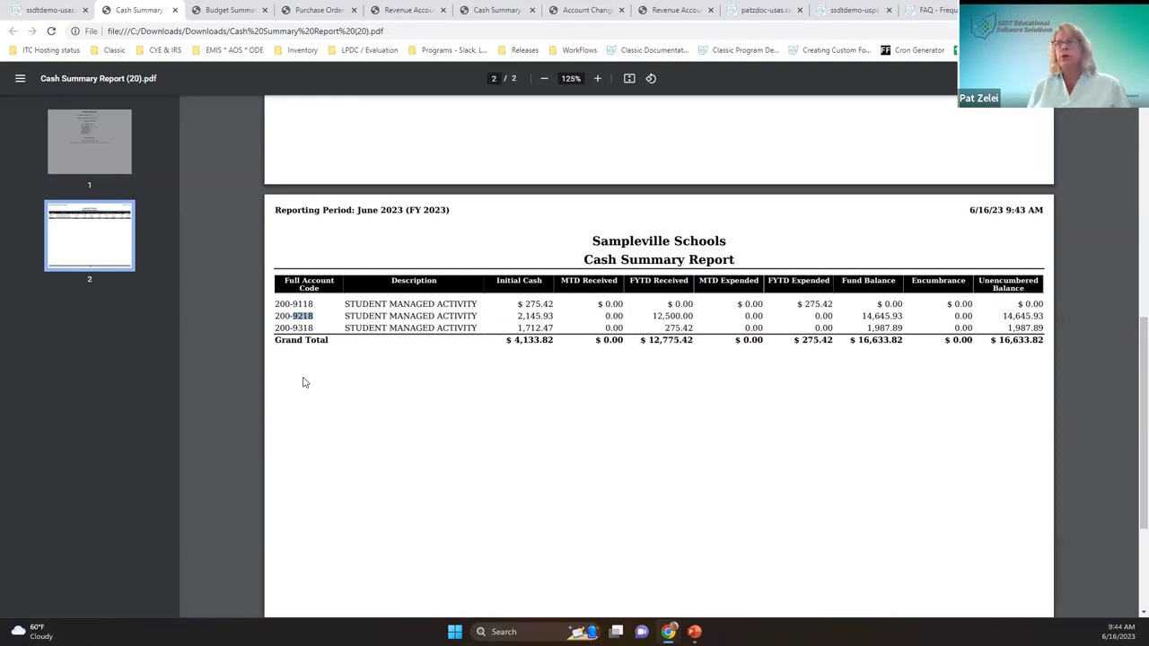
{"action": "left_click_drag", "start_coordinate": [693, 316], "coordinate": [648, 314]}
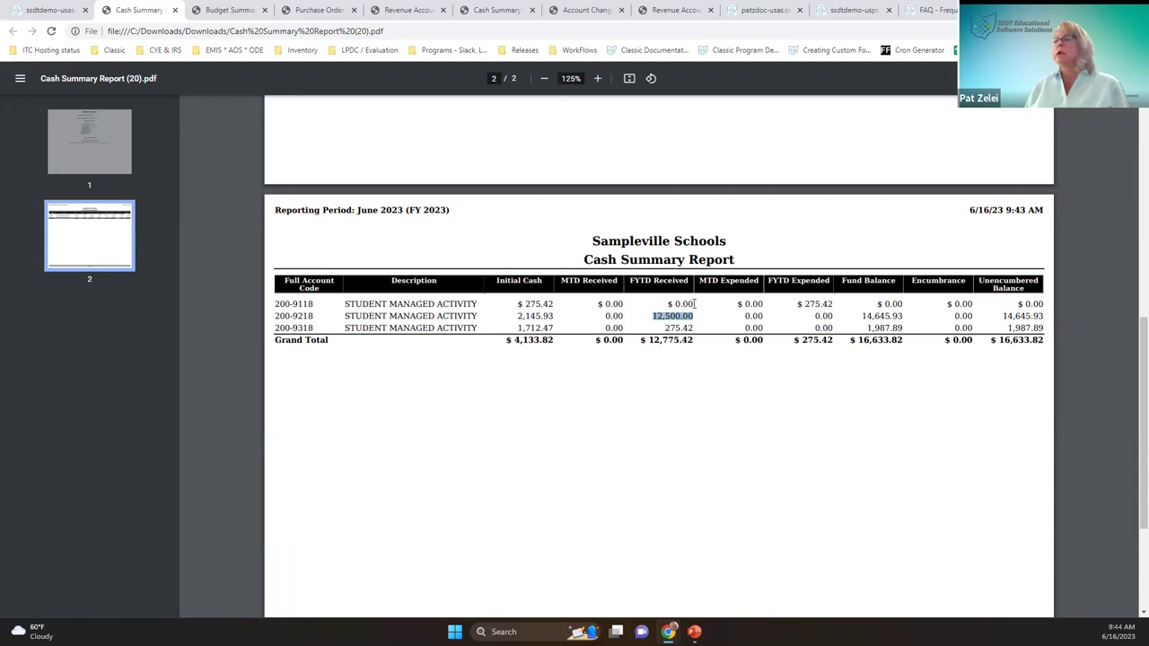
{"action": "left_click_drag", "start_coordinate": [697, 328], "coordinate": [643, 329]}
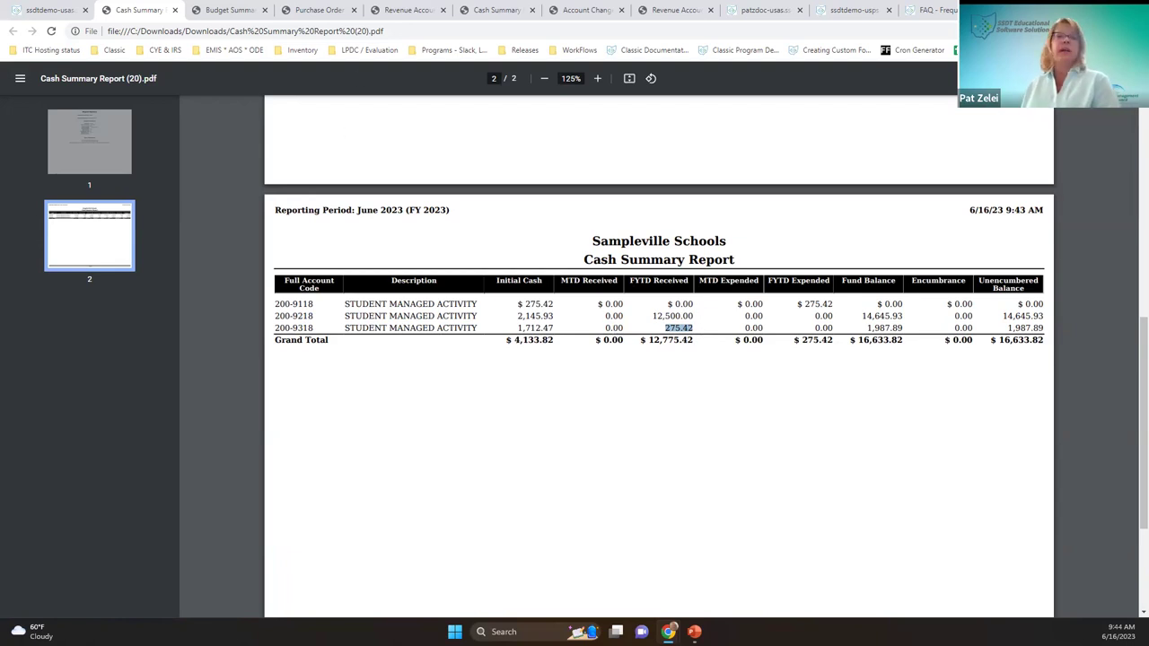
{"action": "left_click", "coordinate": [50, 9]}
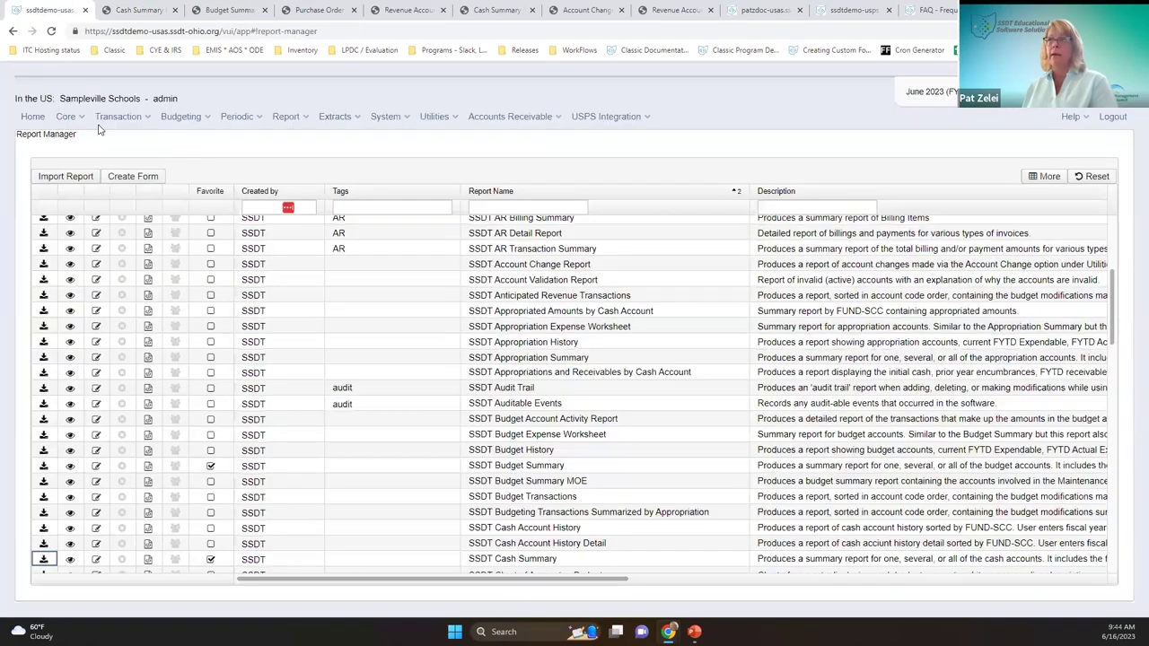
Open Transaction > Distributions/Error Corrections and sort the list by Date
{"action": "left_click", "coordinate": [111, 120]}
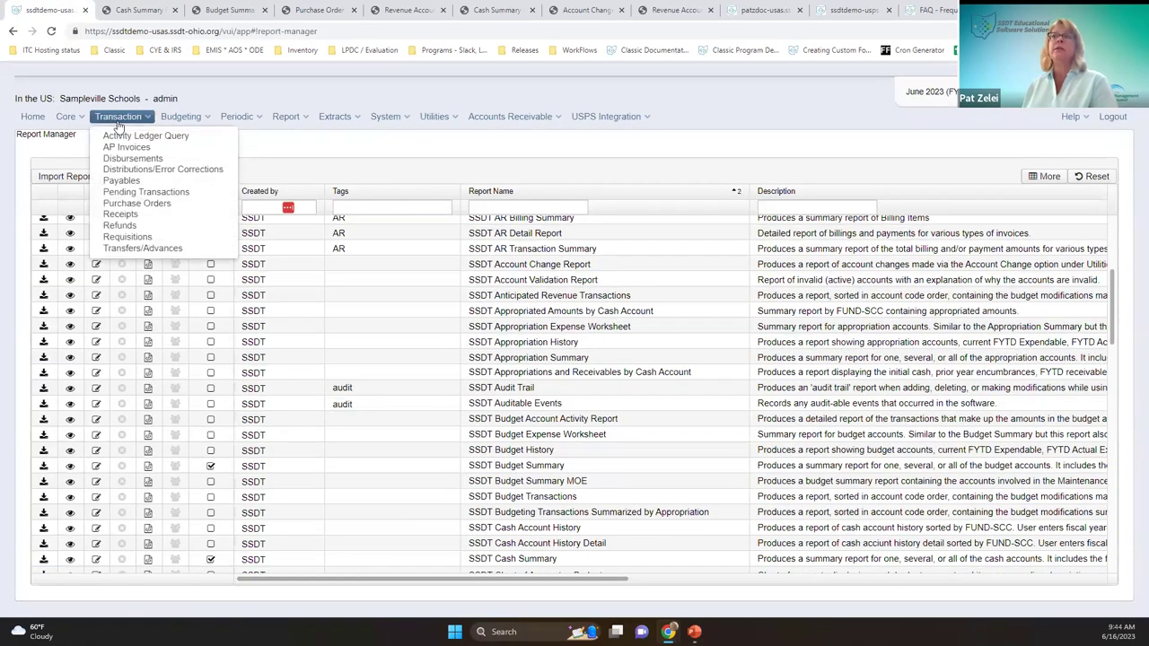
{"action": "left_click", "coordinate": [214, 174]}
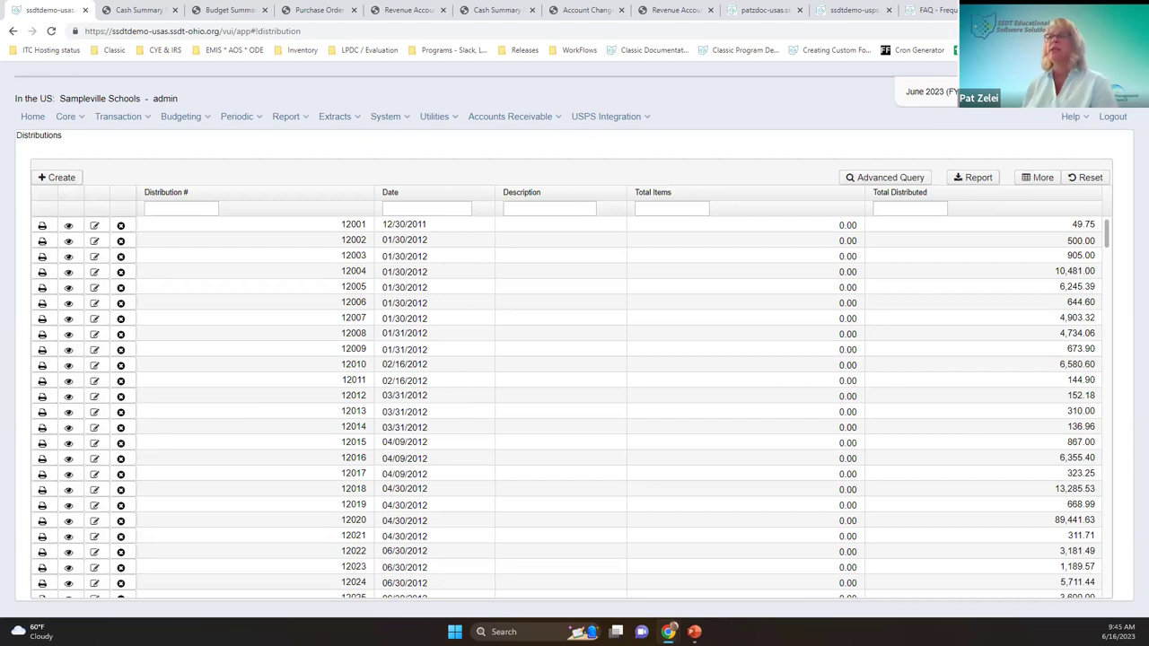
{"action": "left_click", "coordinate": [439, 193]}
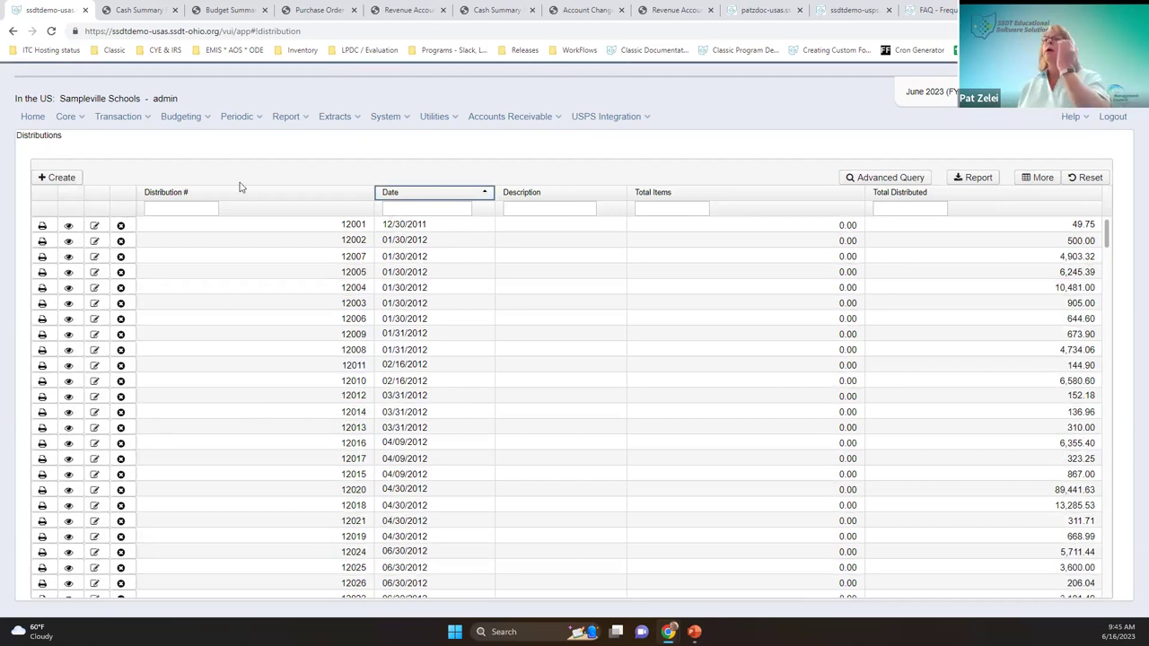
Create a new distribution described 'Distribute 9118 to 9318 SCC'
{"action": "left_click", "coordinate": [45, 179]}
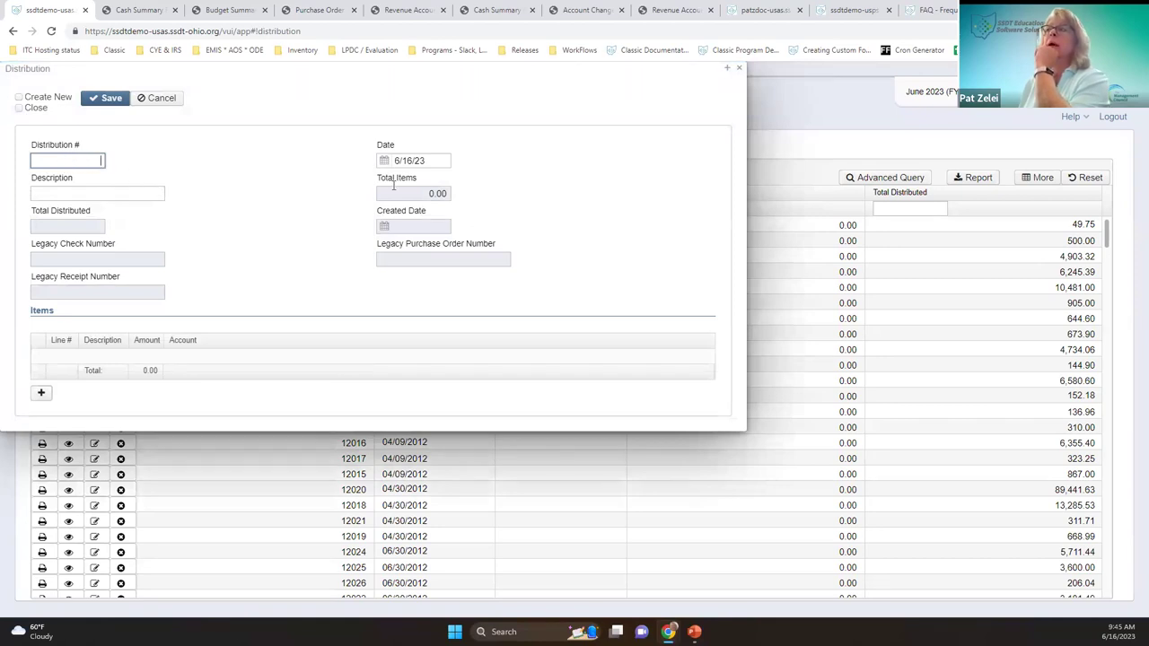
{"action": "left_click", "coordinate": [441, 160]}
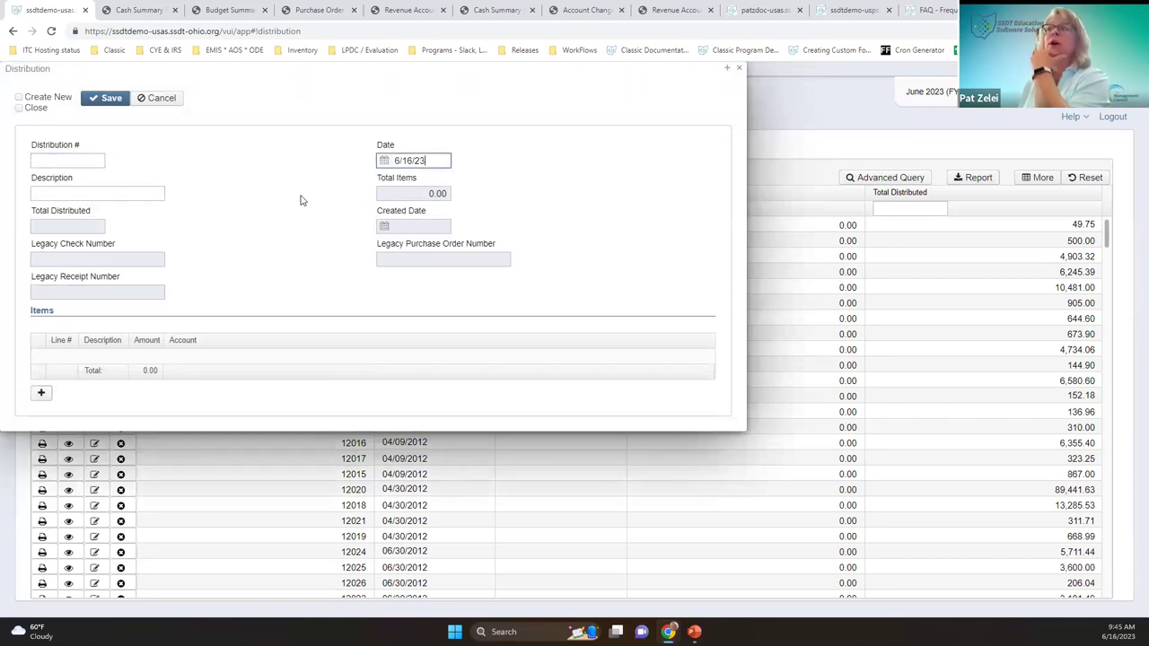
{"action": "left_click", "coordinate": [155, 195]}
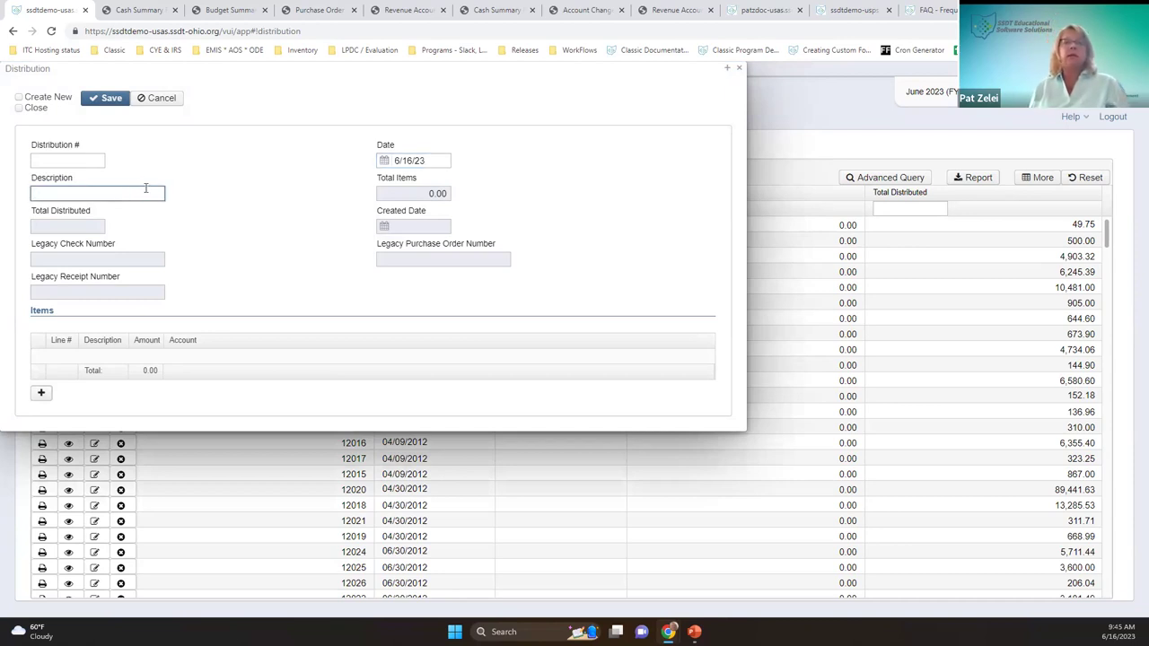
{"action": "type", "text": "remove"}
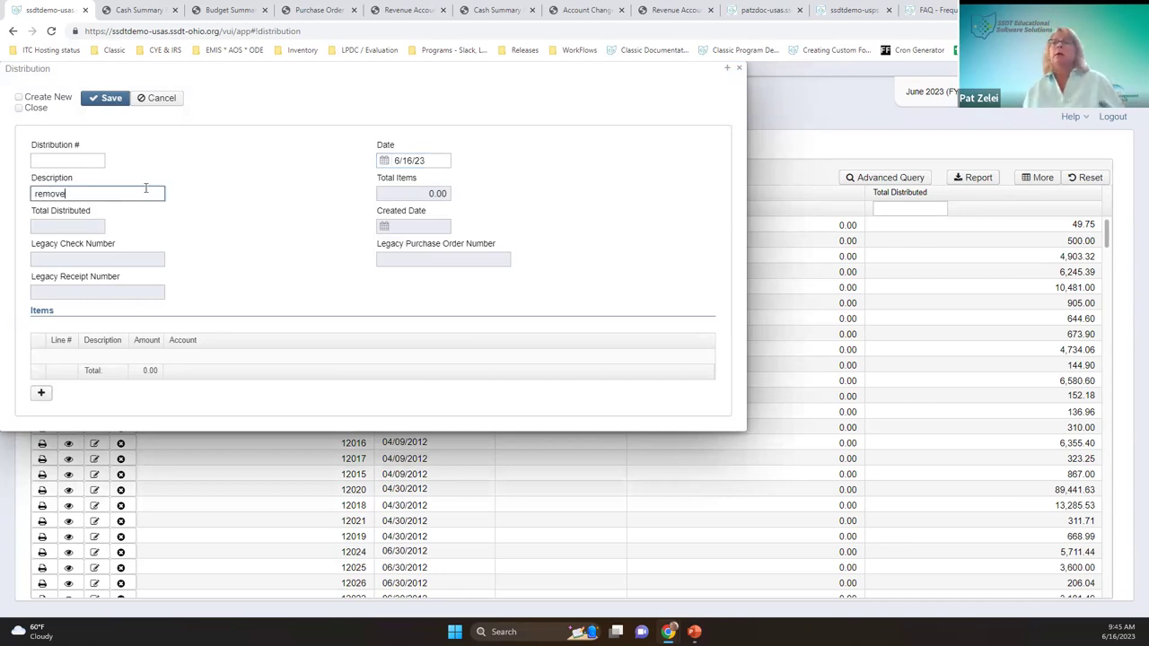
{"action": "key", "text": "BackSpace"}
{"action": "key", "text": "BackSpace"}
{"action": "key", "text": "BackSpace"}
{"action": "key", "text": "BackSpace"}
{"action": "key", "text": "BackSpace"}
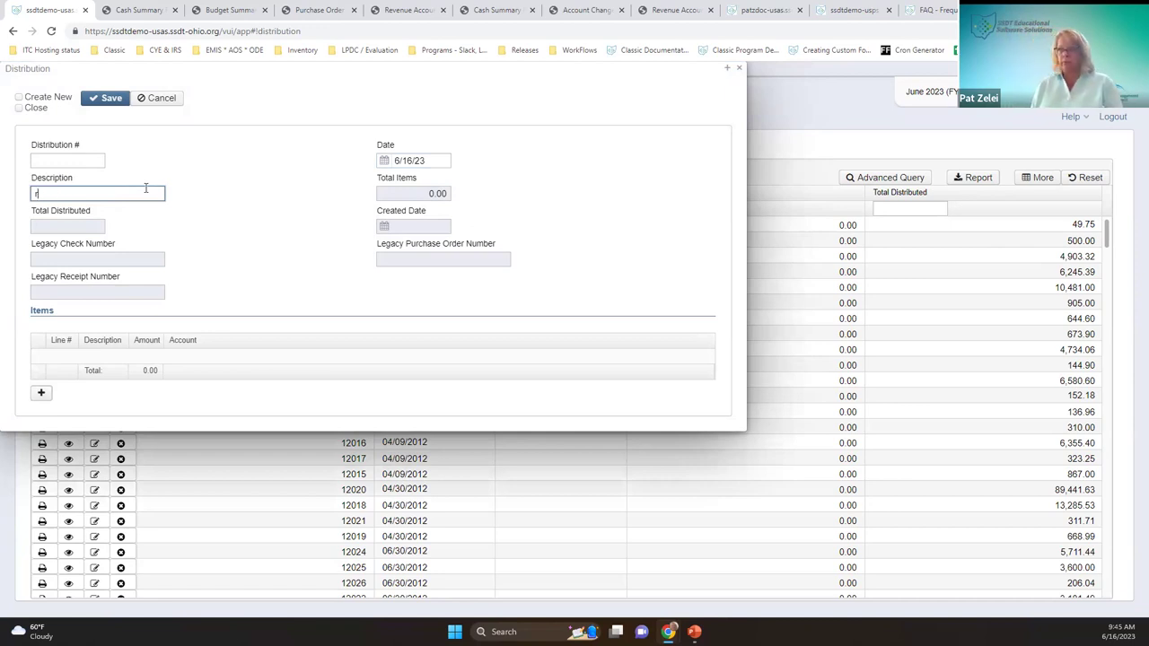
{"action": "type", "text": "Distribut"}
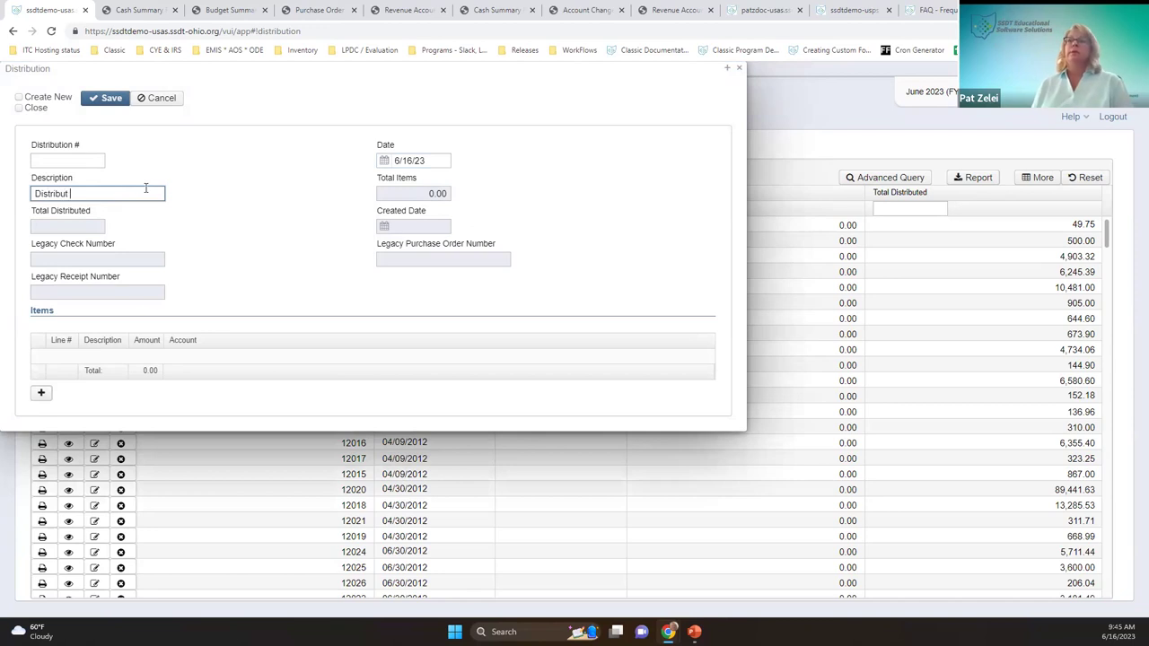
{"action": "type", "text": "e 9118 to 9"}
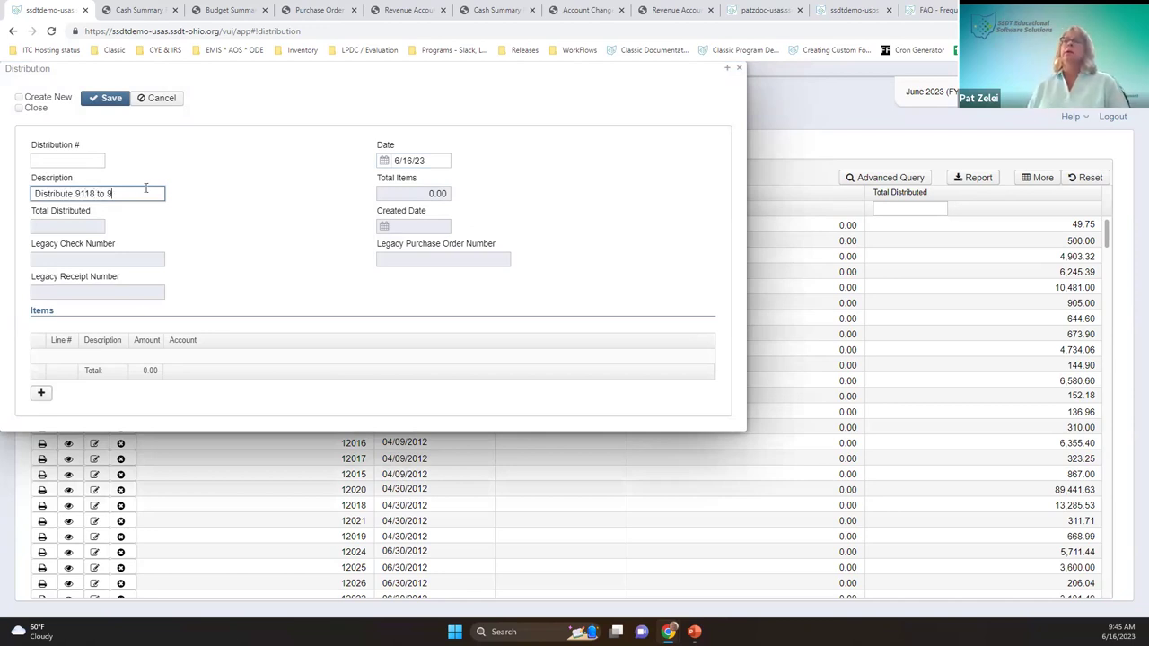
{"action": "type", "text": "318"}
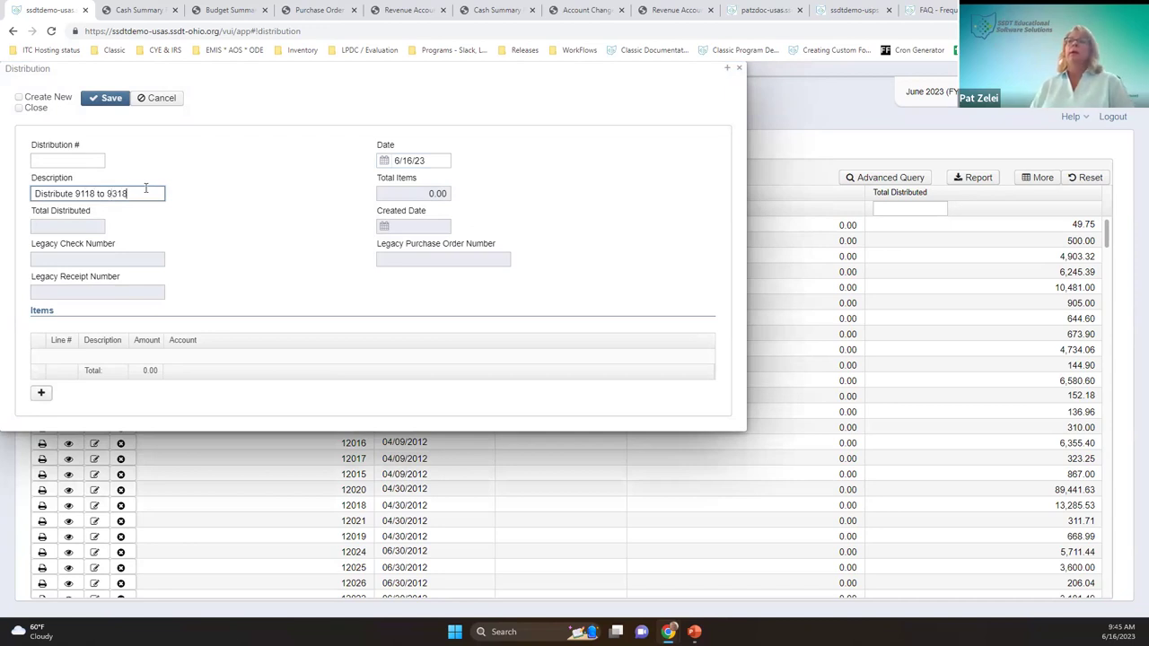
{"action": "type", "text": " SCO"}
Add an item line 'adj' with amount -1, then view the PowerPoint error-correction slide
{"action": "left_click", "coordinate": [43, 394]}
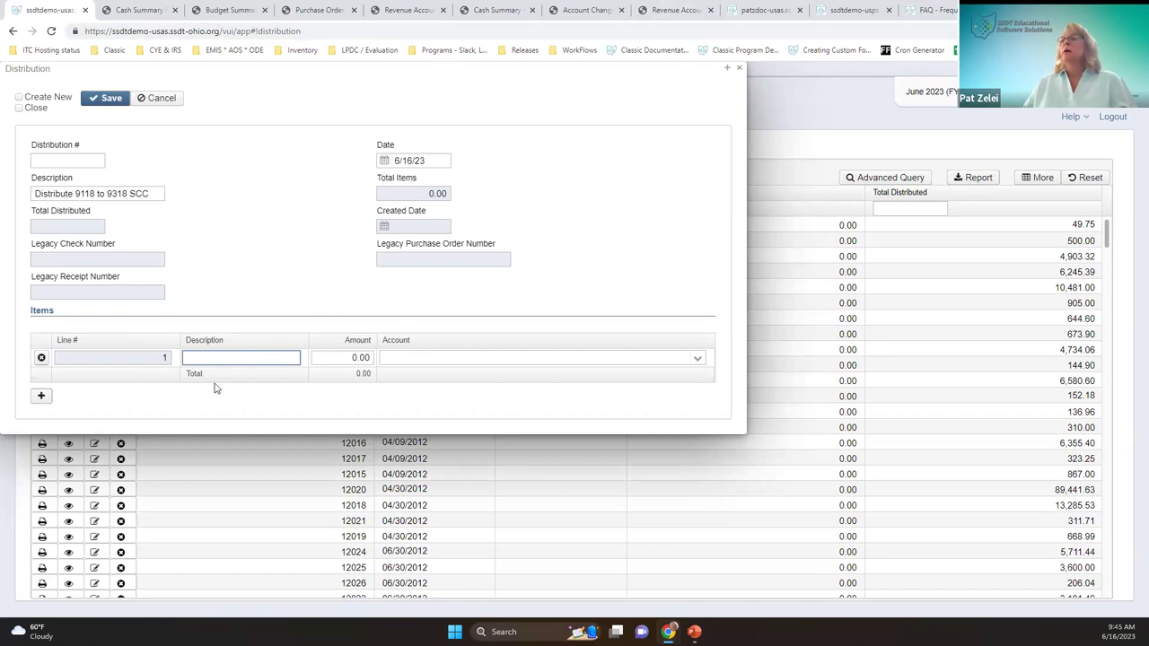
{"action": "type", "text": "adj"}
{"action": "key", "text": "Tab"}
{"action": "type", "text": "-1"}
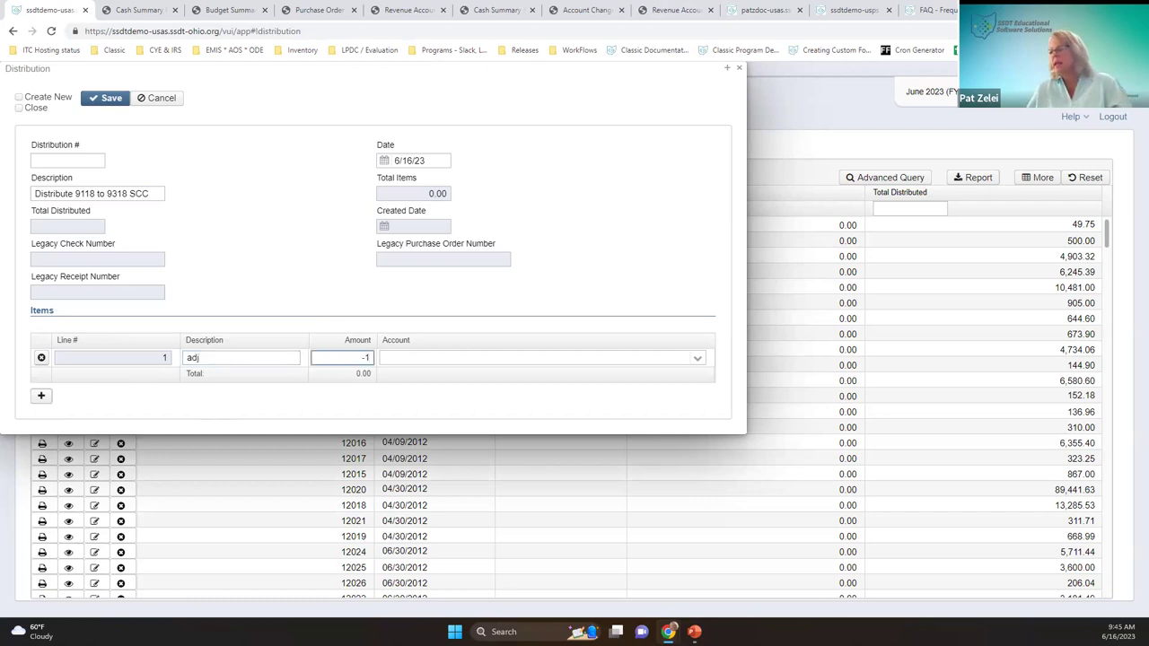
{"action": "left_click", "coordinate": [680, 533]}
{"action": "scroll", "coordinate": [658, 452], "scroll_direction": "down", "scroll_amount": 1}
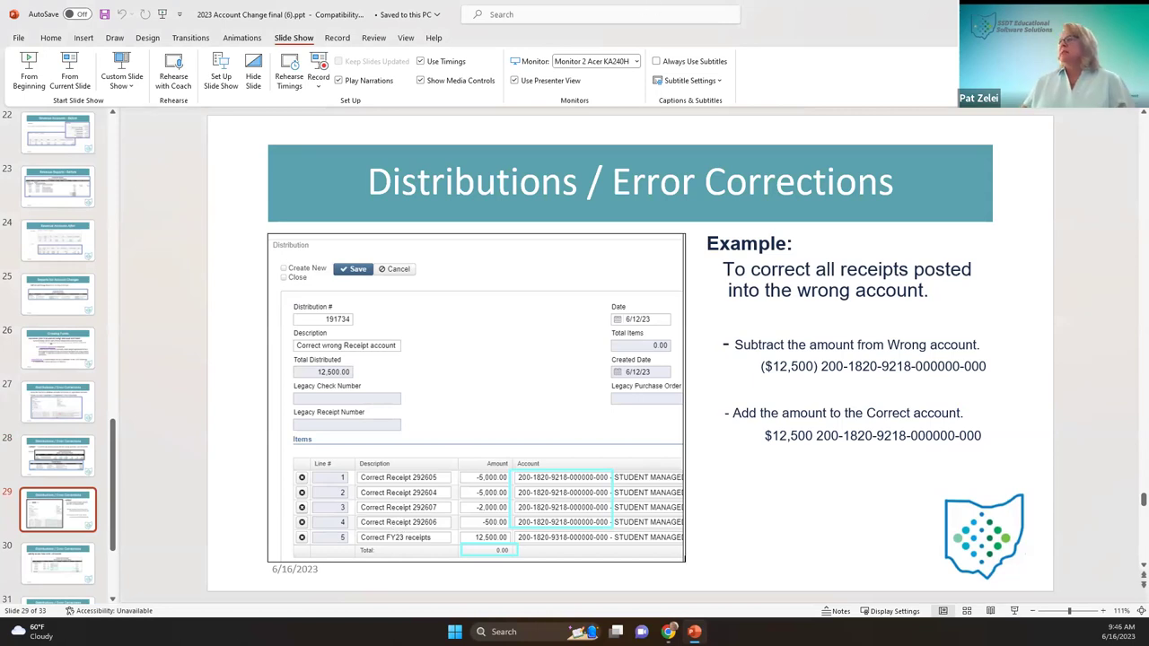
Switch back from PowerPoint to the Distribution form in Chrome
{"action": "key", "text": "alt+Tab"}
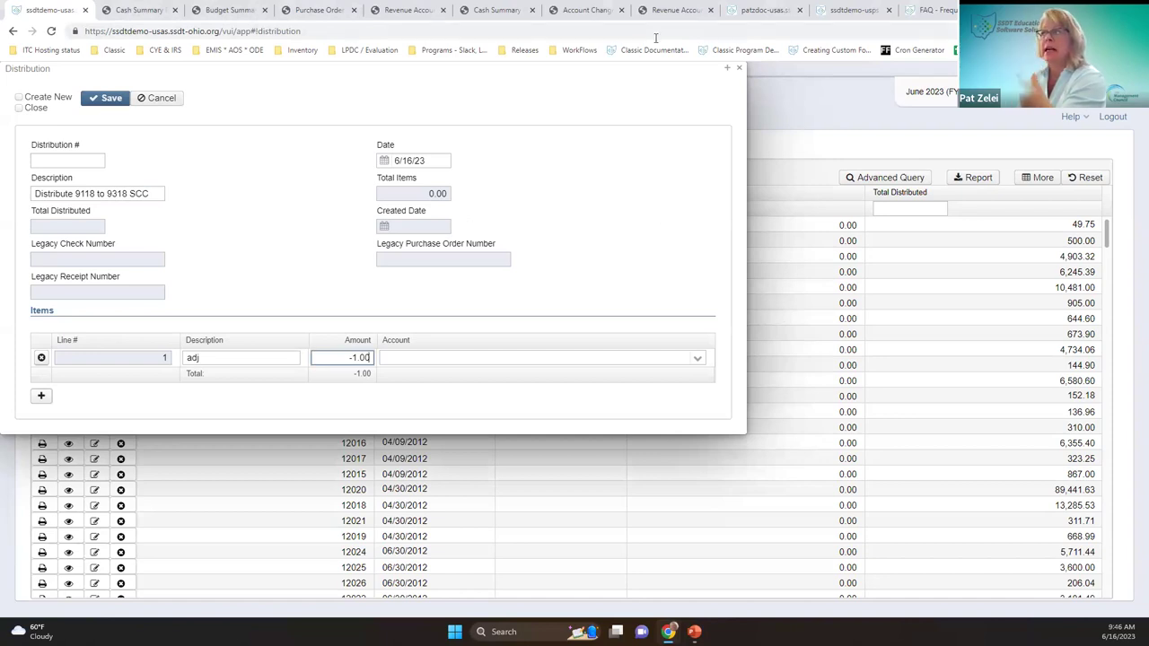
Close the unsaved Distribution form without saving, then reopen the Transaction menu
{"action": "left_click", "coordinate": [739, 68]}
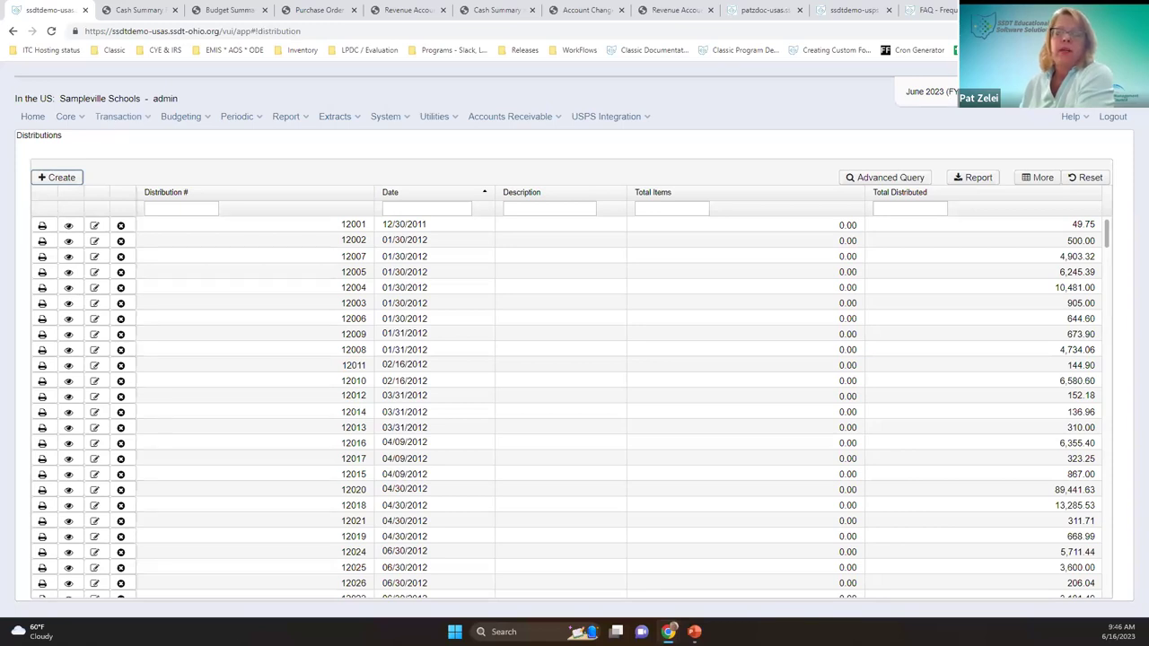
{"action": "left_click", "coordinate": [107, 123]}
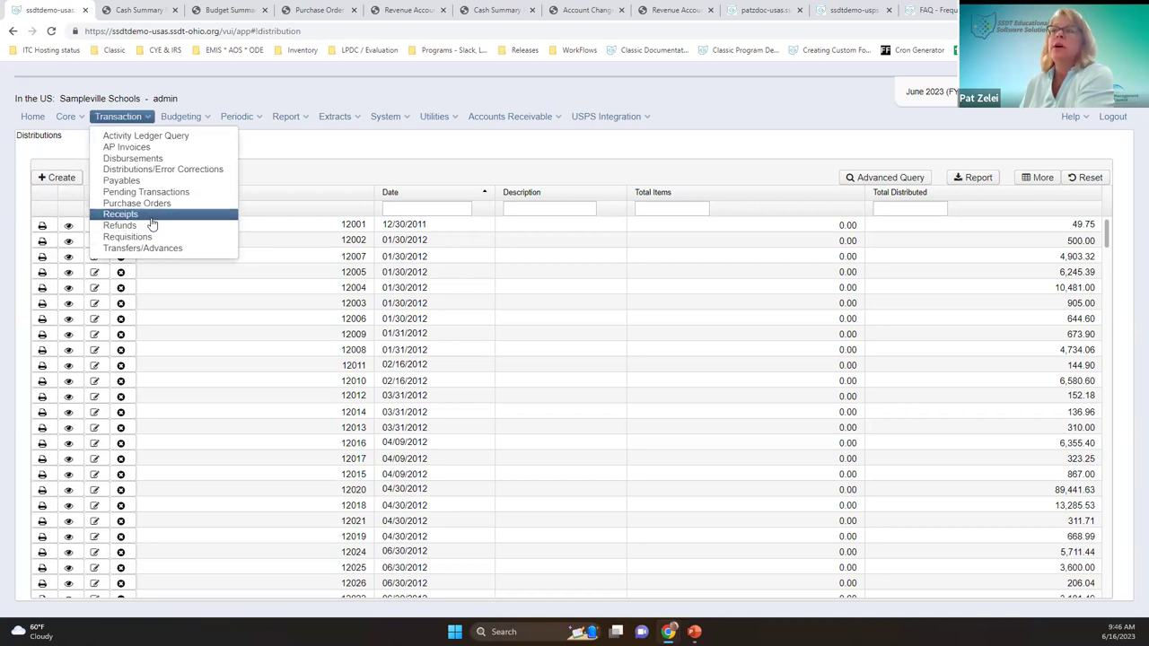
Go to the Receipts list and open the Advanced Query's saved-query dropdown
{"action": "left_click", "coordinate": [149, 224]}
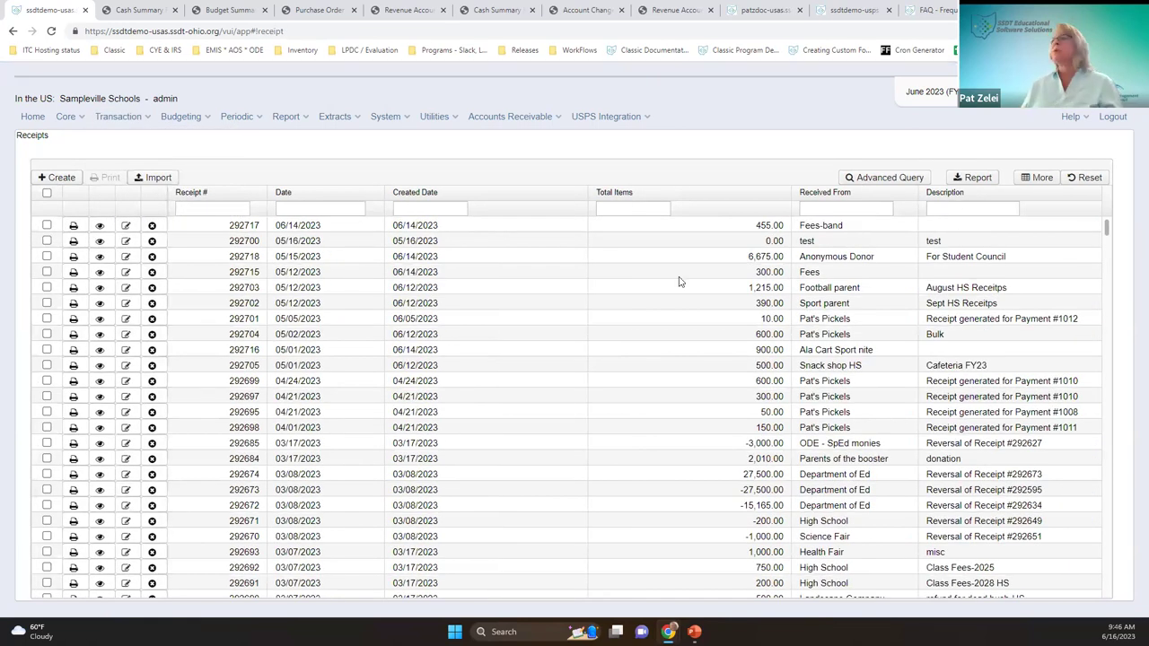
{"action": "left_click", "coordinate": [887, 179]}
{"action": "left_click", "coordinate": [294, 335]}
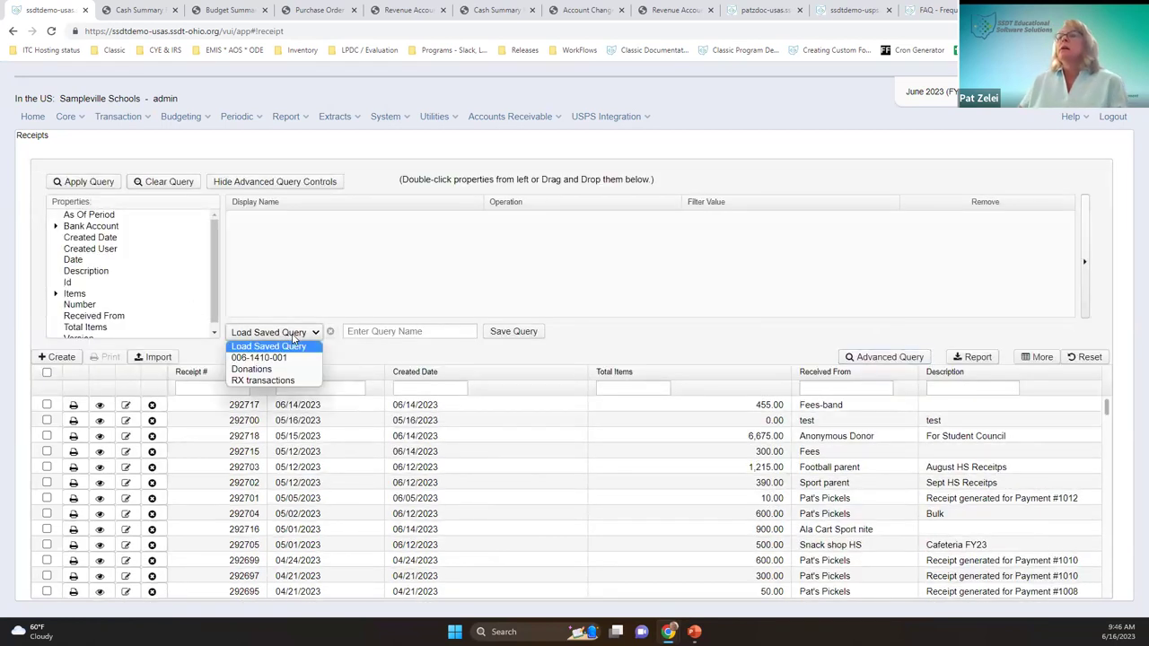
Add a Fund filter from Items > Account > Code set to Equals 200
{"action": "left_click", "coordinate": [56, 295]}
{"action": "scroll", "coordinate": [127, 292], "scroll_direction": "down", "scroll_amount": 2}
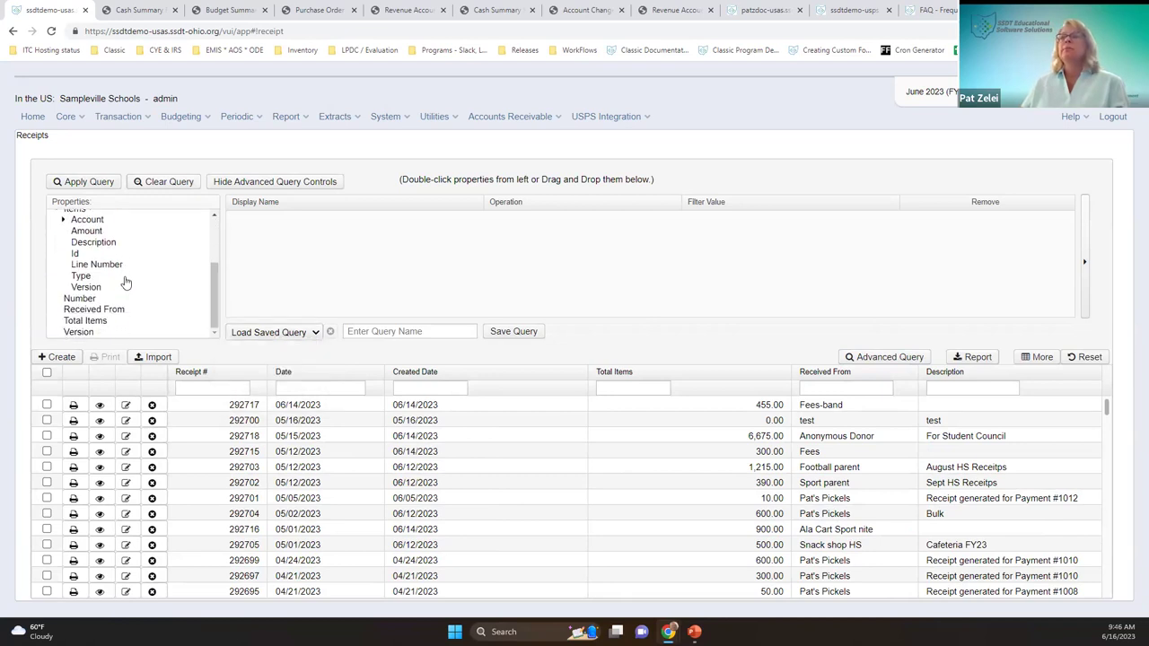
{"action": "scroll", "coordinate": [117, 287], "scroll_direction": "up", "scroll_amount": 3}
{"action": "scroll", "coordinate": [90, 270], "scroll_direction": "down", "scroll_amount": 2}
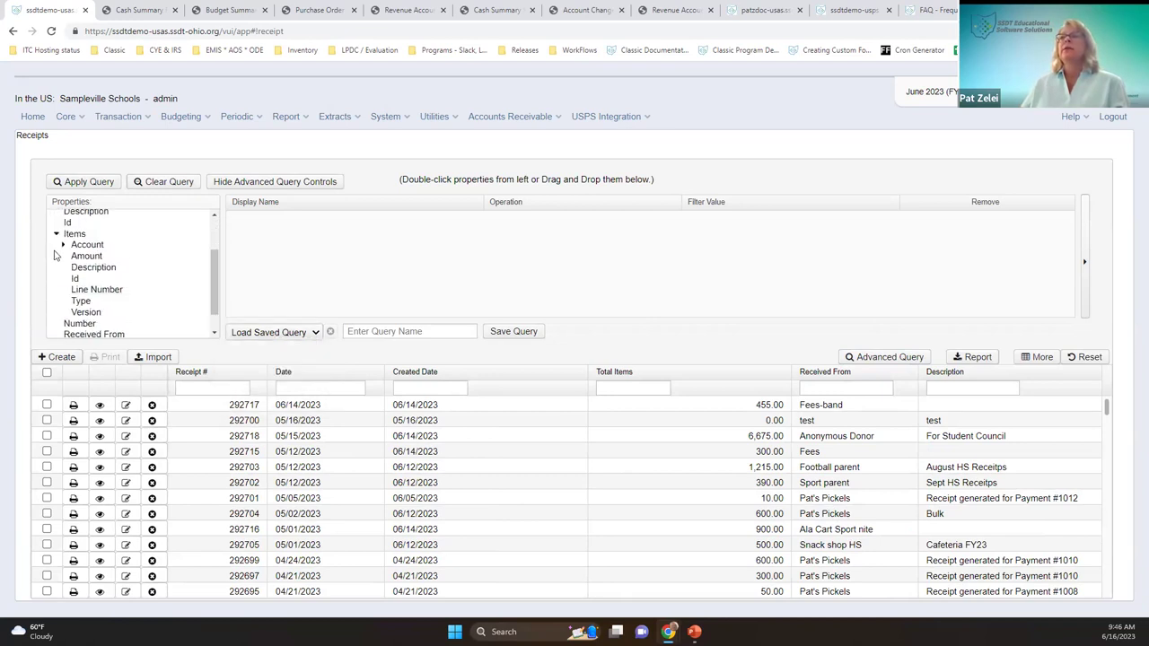
{"action": "left_click", "coordinate": [63, 245]}
{"action": "scroll", "coordinate": [68, 278], "scroll_direction": "down", "scroll_amount": 1}
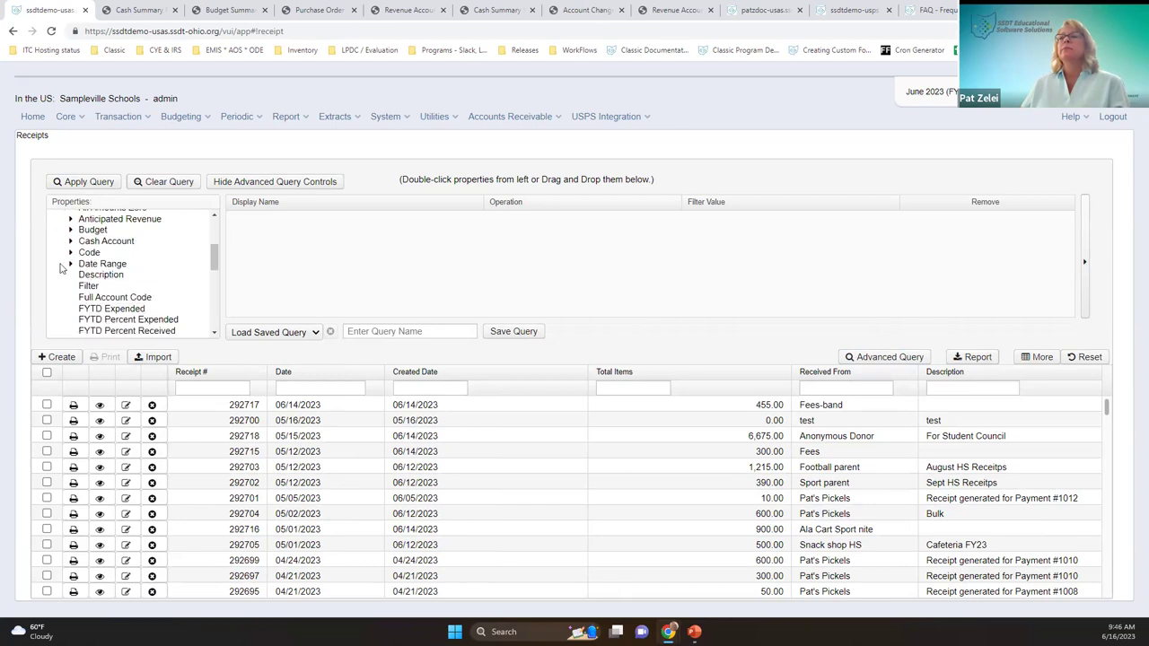
{"action": "left_click", "coordinate": [71, 253]}
{"action": "left_click", "coordinate": [103, 289]}
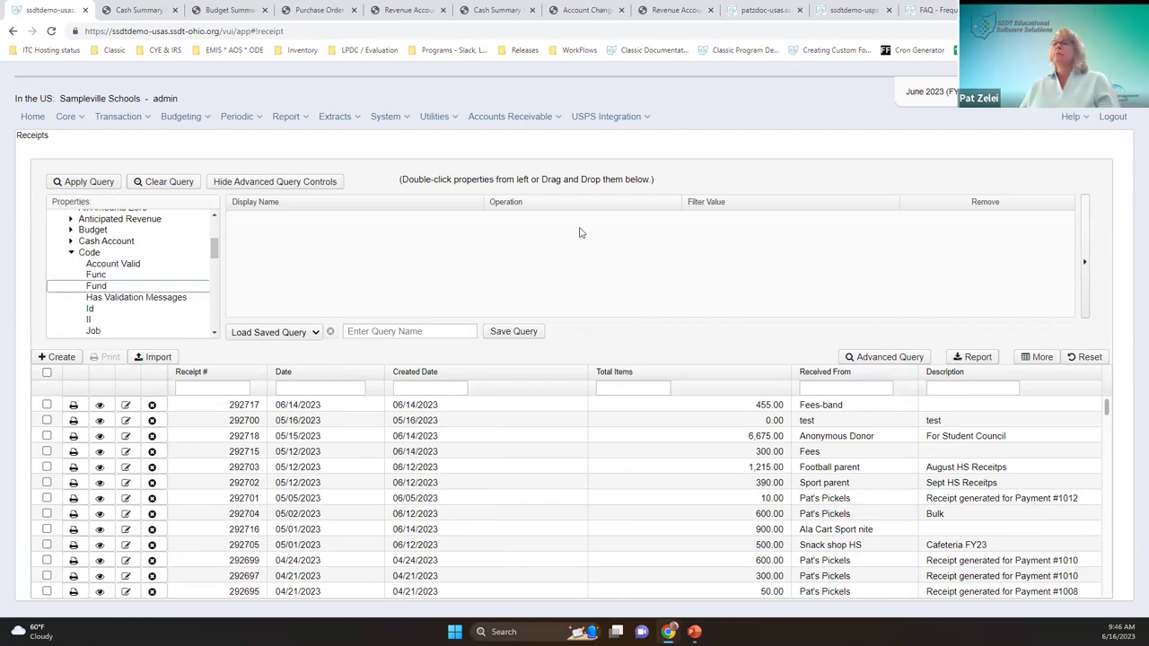
{"action": "double_click", "coordinate": [131, 290]}
{"action": "left_click", "coordinate": [598, 222]}
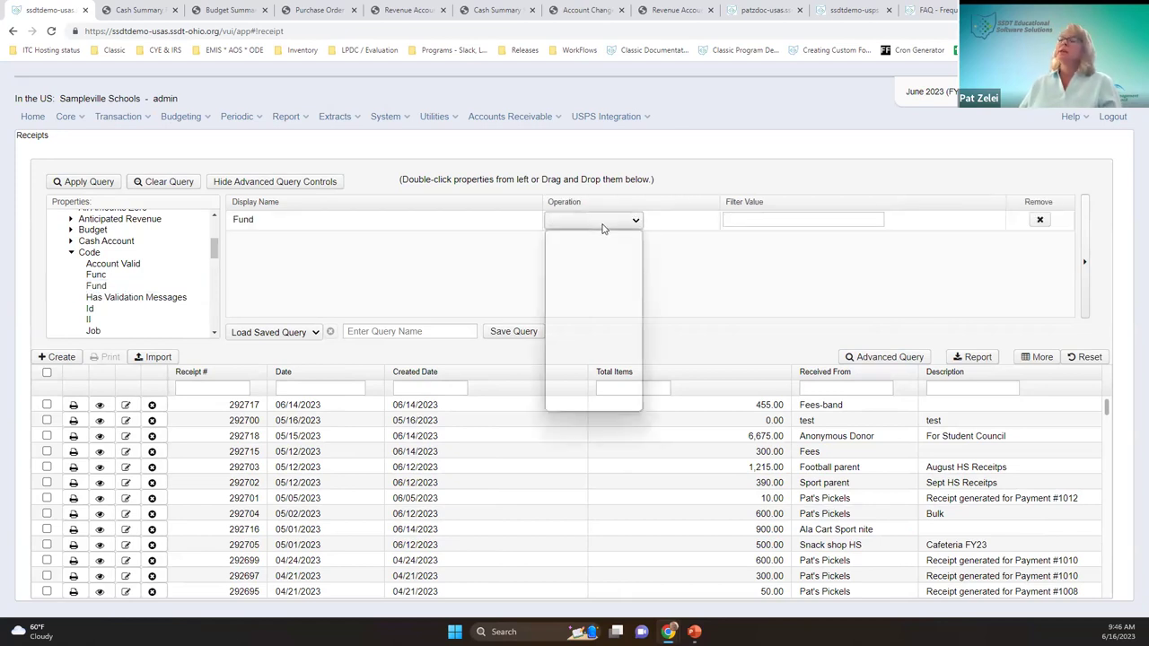
{"action": "left_click", "coordinate": [594, 251]}
{"action": "left_click", "coordinate": [750, 219]}
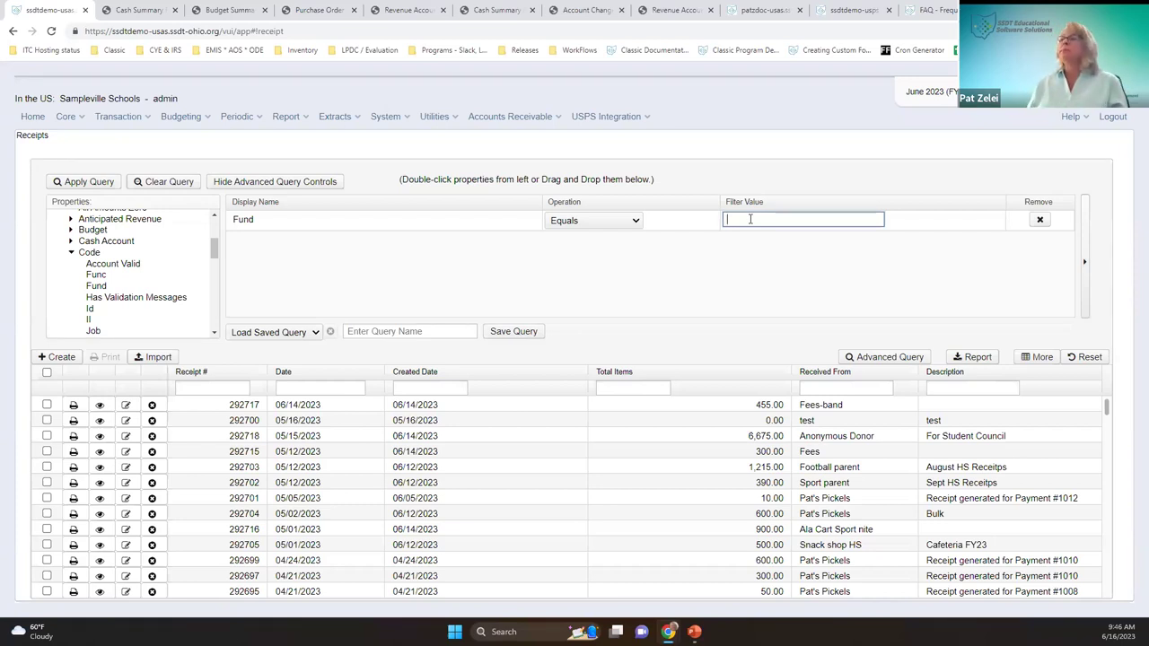
{"action": "type", "text": "200"}
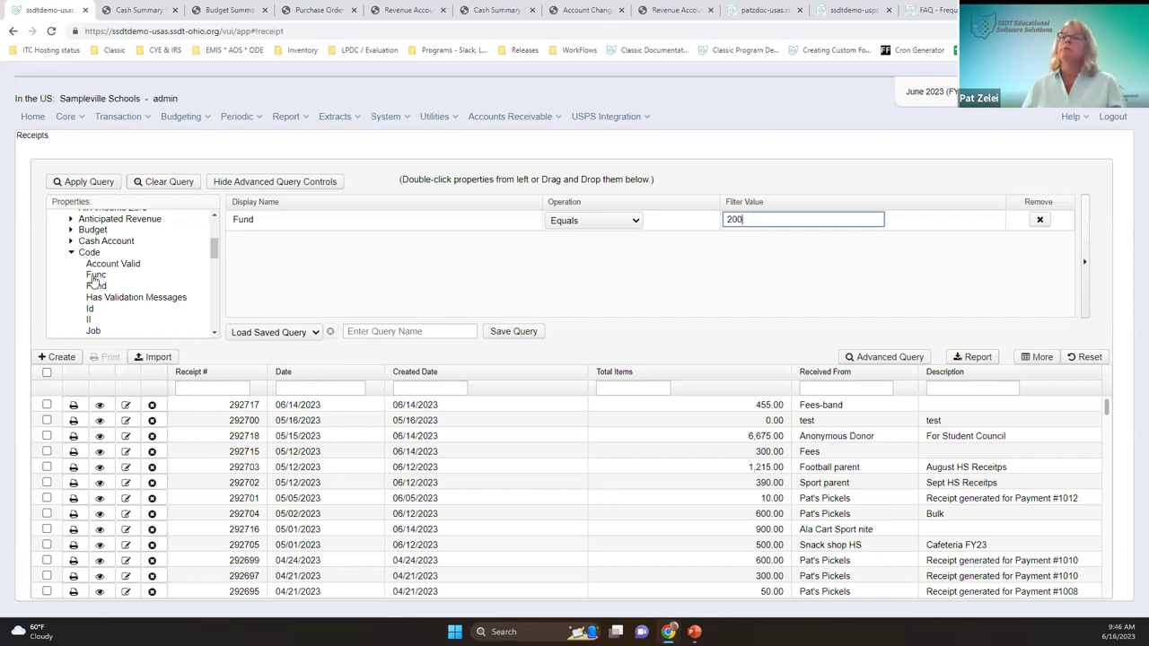
Add an Scc filter set to Equals 9118 and apply the query
{"action": "scroll", "coordinate": [111, 310], "scroll_direction": "down", "scroll_amount": 1}
{"action": "double_click", "coordinate": [93, 316]}
{"action": "left_click", "coordinate": [582, 243]}
{"action": "left_click", "coordinate": [566, 267]}
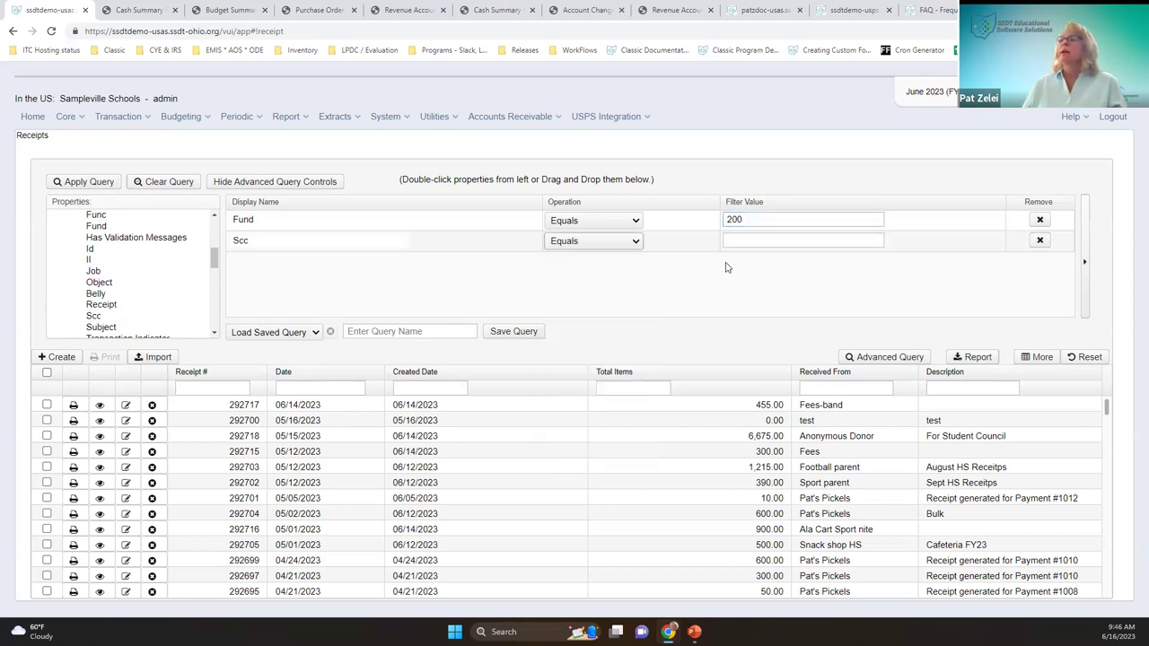
{"action": "left_click", "coordinate": [755, 242]}
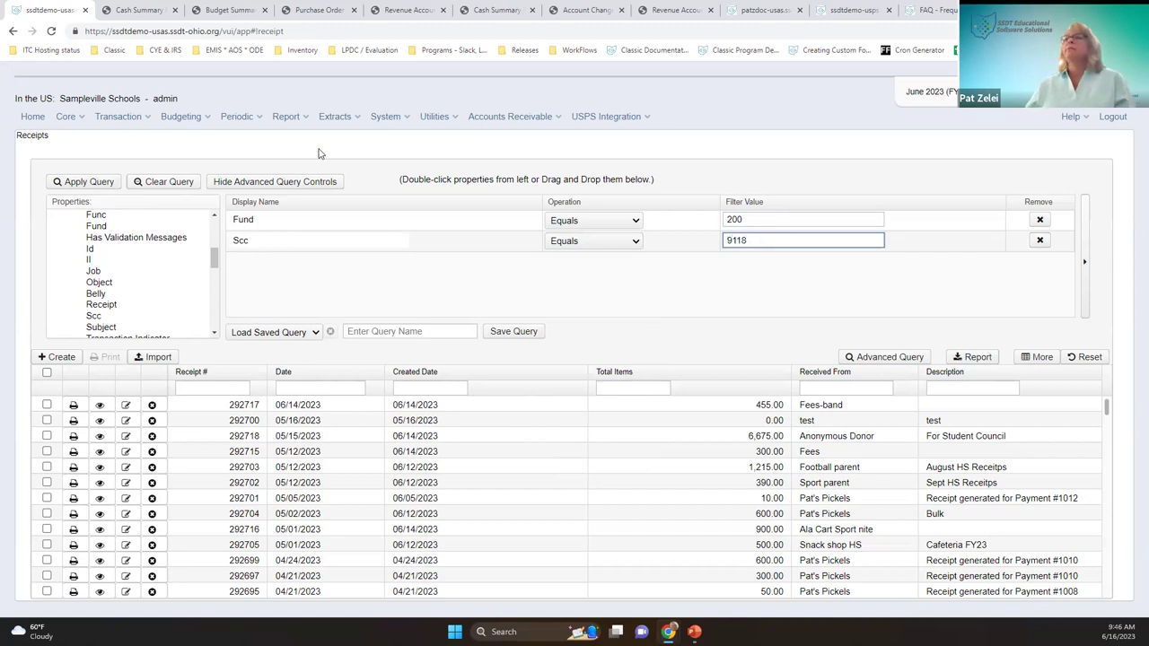
{"action": "left_click", "coordinate": [94, 185]}
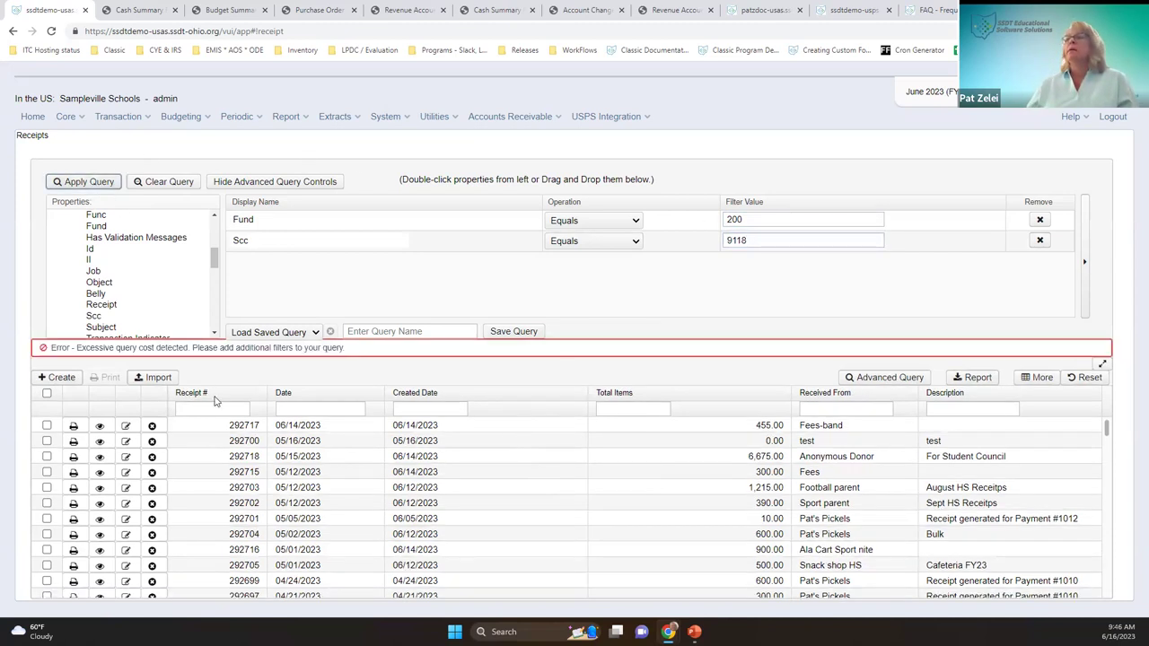
Add a Date column filter for receipts after 07/01/22 and rerun the query
{"action": "left_click", "coordinate": [345, 412]}
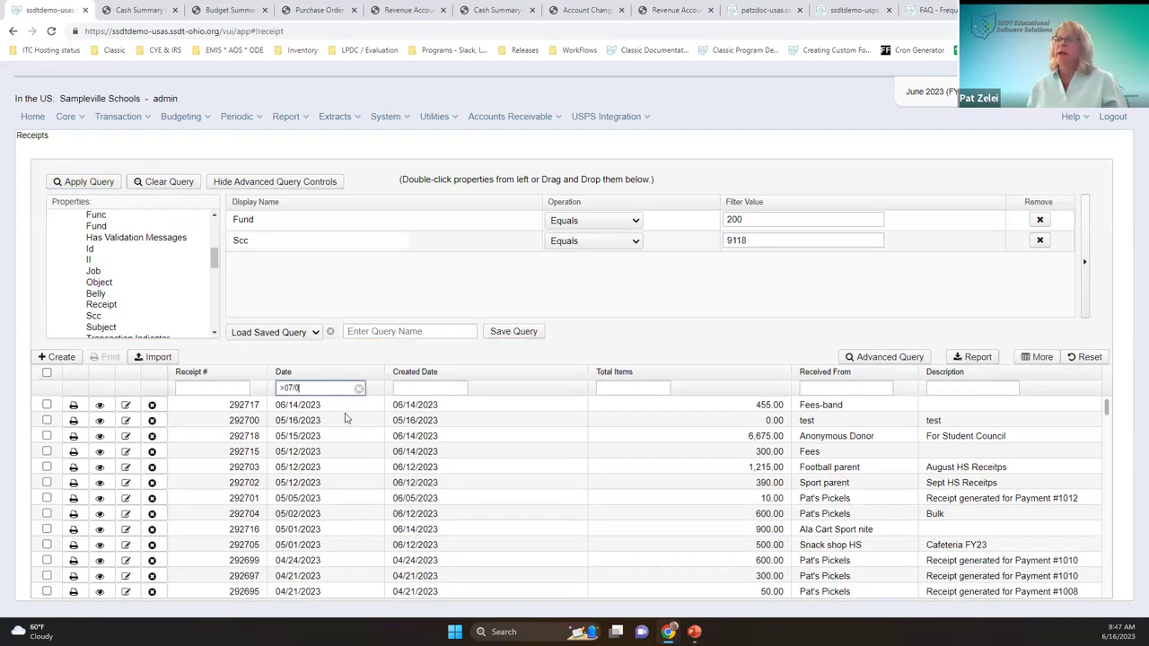
{"action": "left_click", "coordinate": [89, 182]}
{"action": "left_click", "coordinate": [322, 388]}
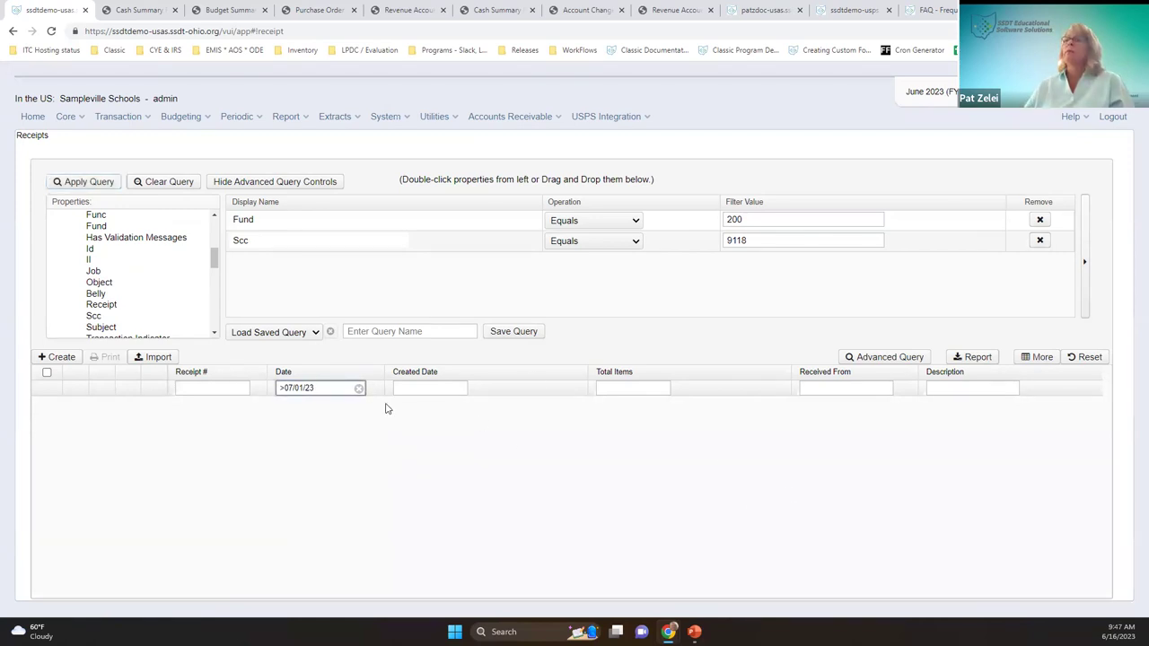
{"action": "left_click", "coordinate": [99, 183]}
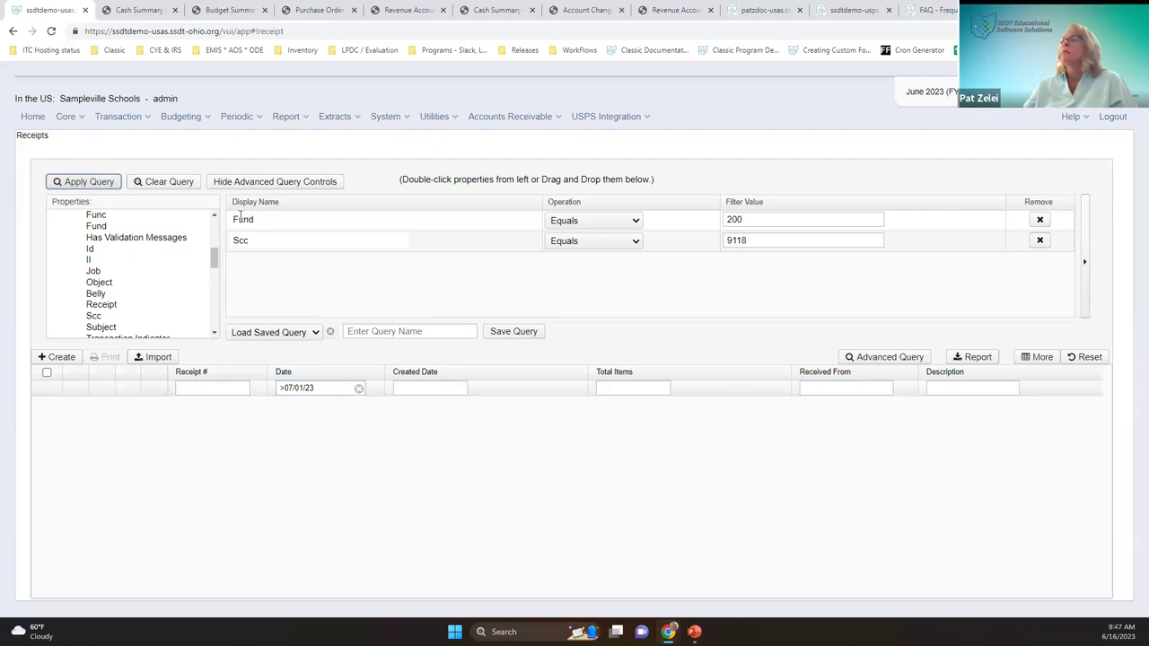
Correct the Scc filter to 9218, fix the date year, and open Report options
{"action": "left_click", "coordinate": [731, 240]}
{"action": "key", "text": "Delete"}
{"action": "type", "text": "2"}
{"action": "left_click", "coordinate": [85, 184]}
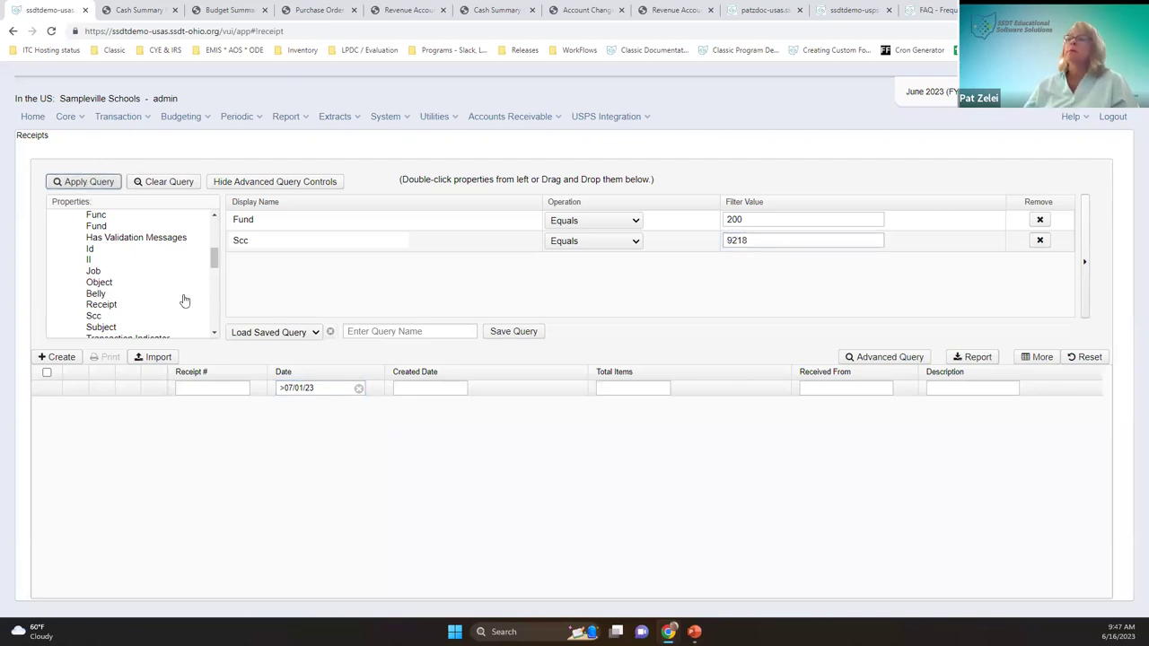
{"action": "left_click", "coordinate": [330, 384]}
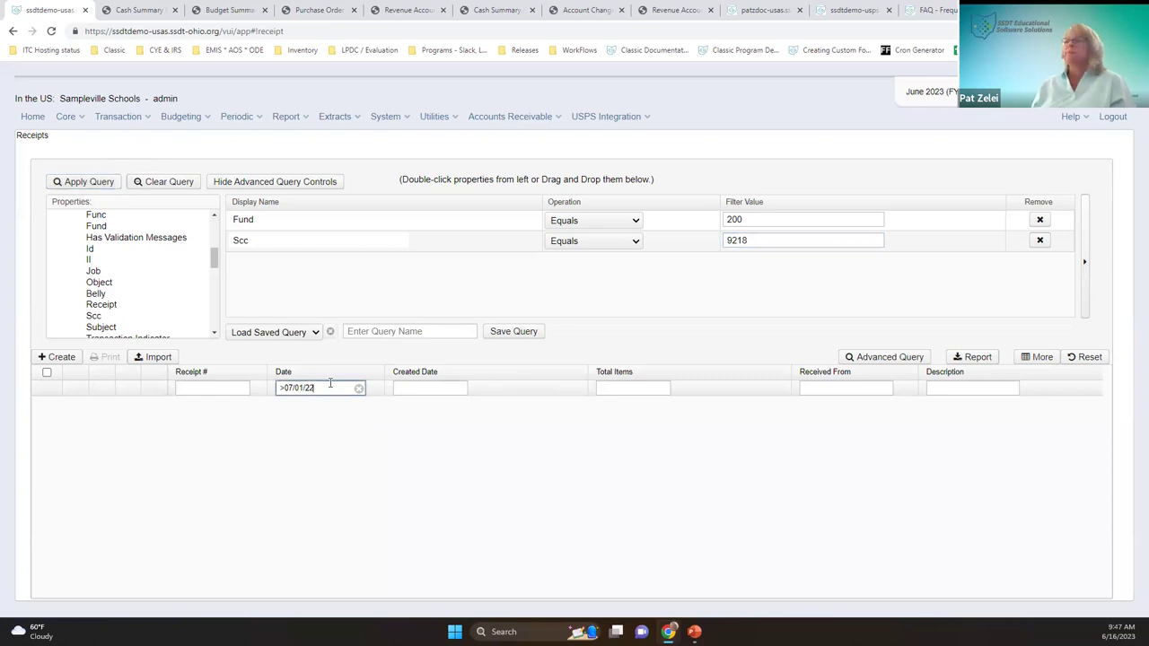
{"action": "key", "text": "Return"}
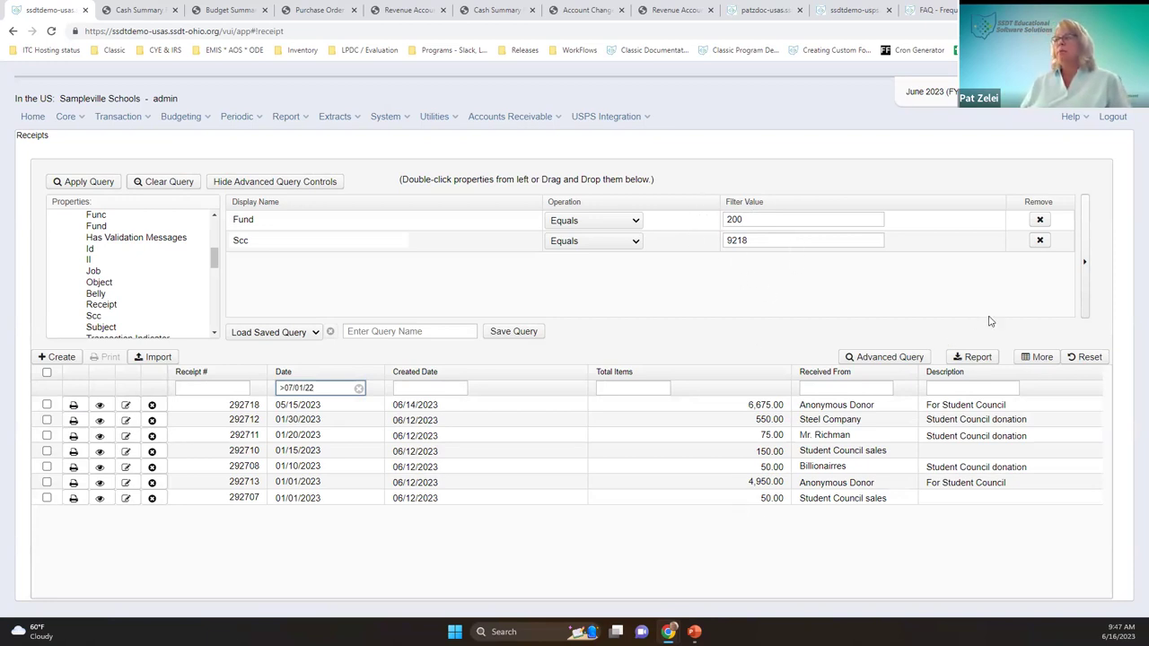
{"action": "left_click", "coordinate": [972, 357]}
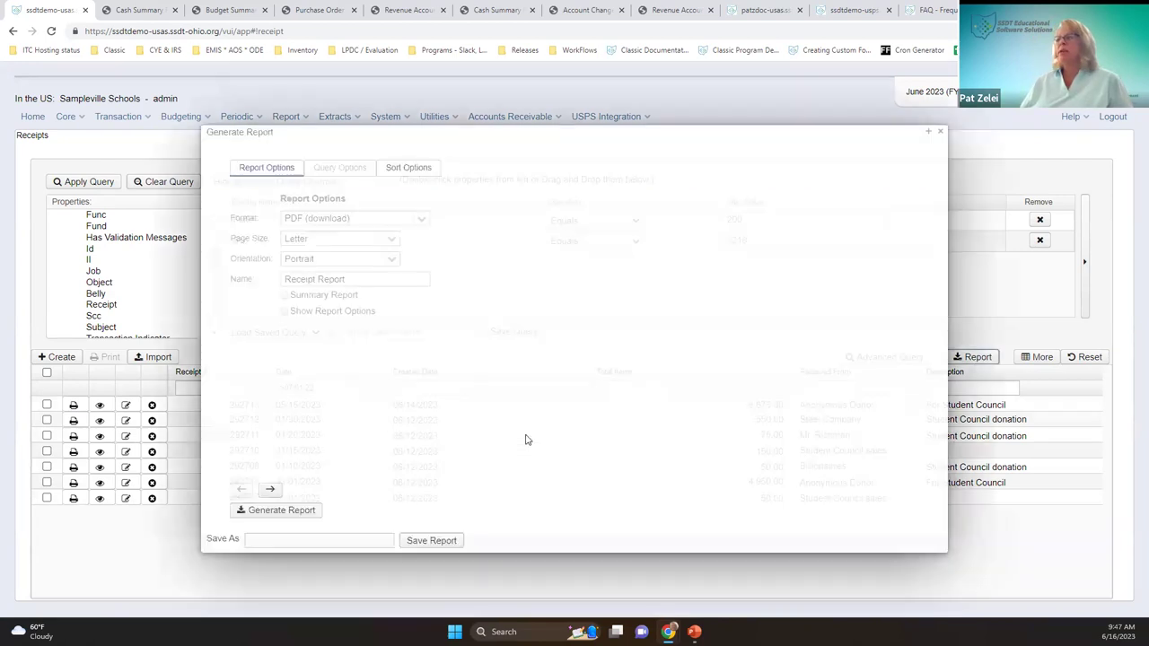
Generate the Receipt Report PDF and view it at 150%: seven receipts, Grand Total $12,500.00
{"action": "left_click", "coordinate": [303, 510]}
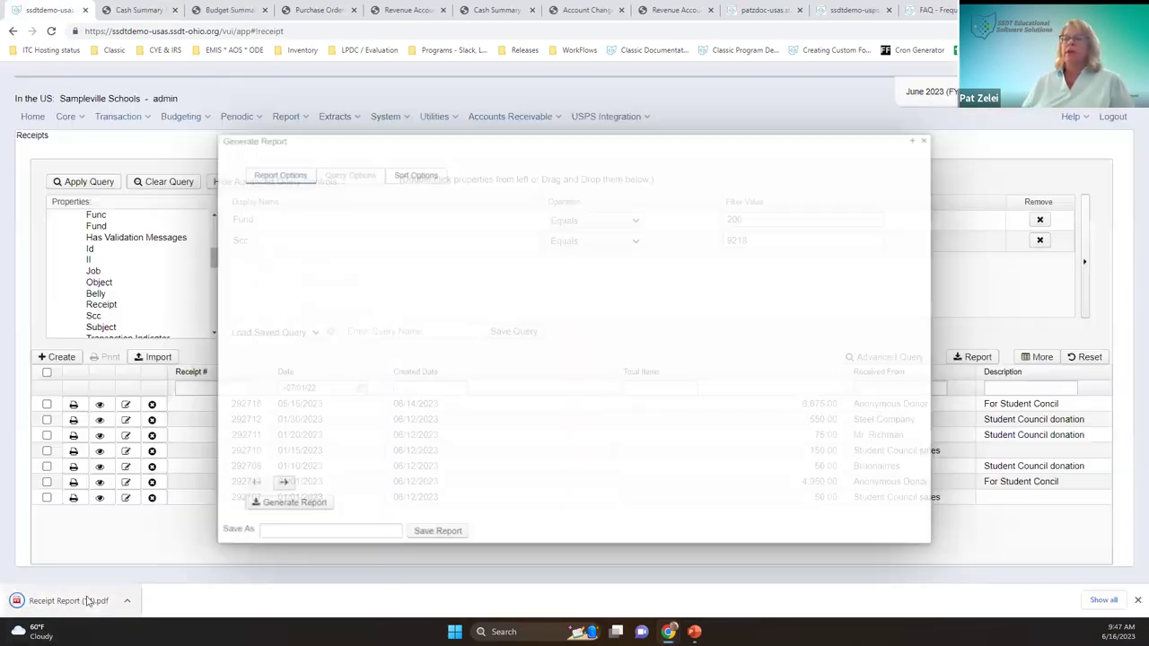
{"action": "left_click", "coordinate": [70, 599]}
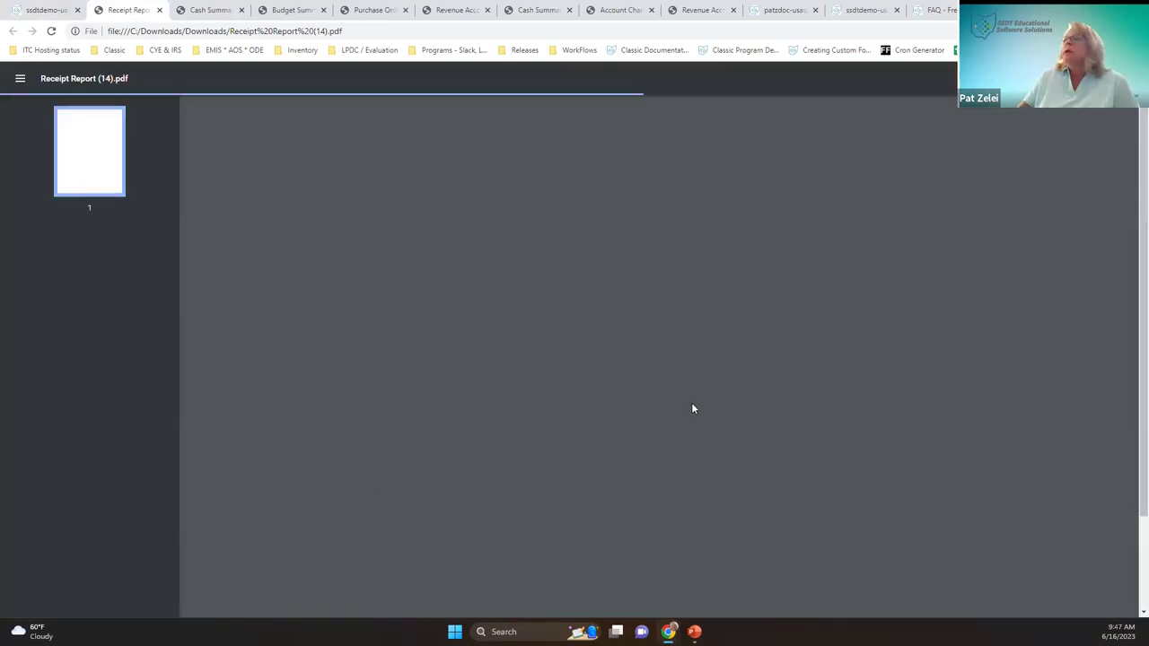
{"action": "scroll", "coordinate": [655, 368], "scroll_direction": "down", "scroll_amount": 2}
{"action": "scroll", "coordinate": [616, 333], "scroll_direction": "up", "scroll_amount": 2}
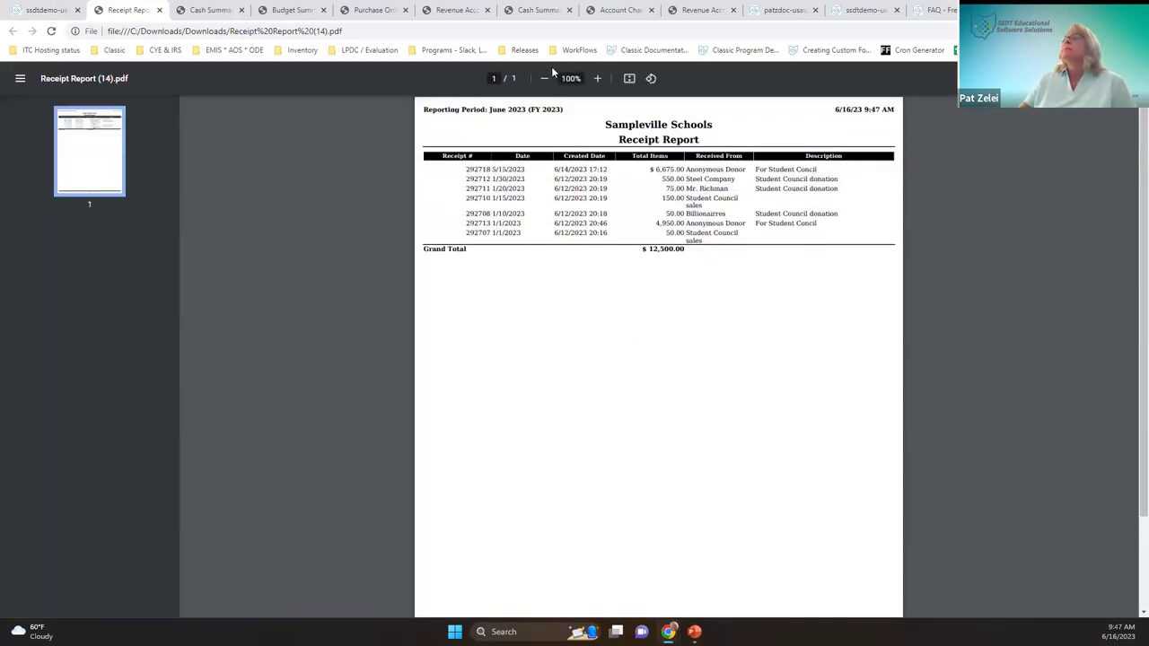
{"action": "left_click", "coordinate": [598, 78]}
{"action": "left_click", "coordinate": [597, 78]}
{"action": "left_click", "coordinate": [597, 78]}
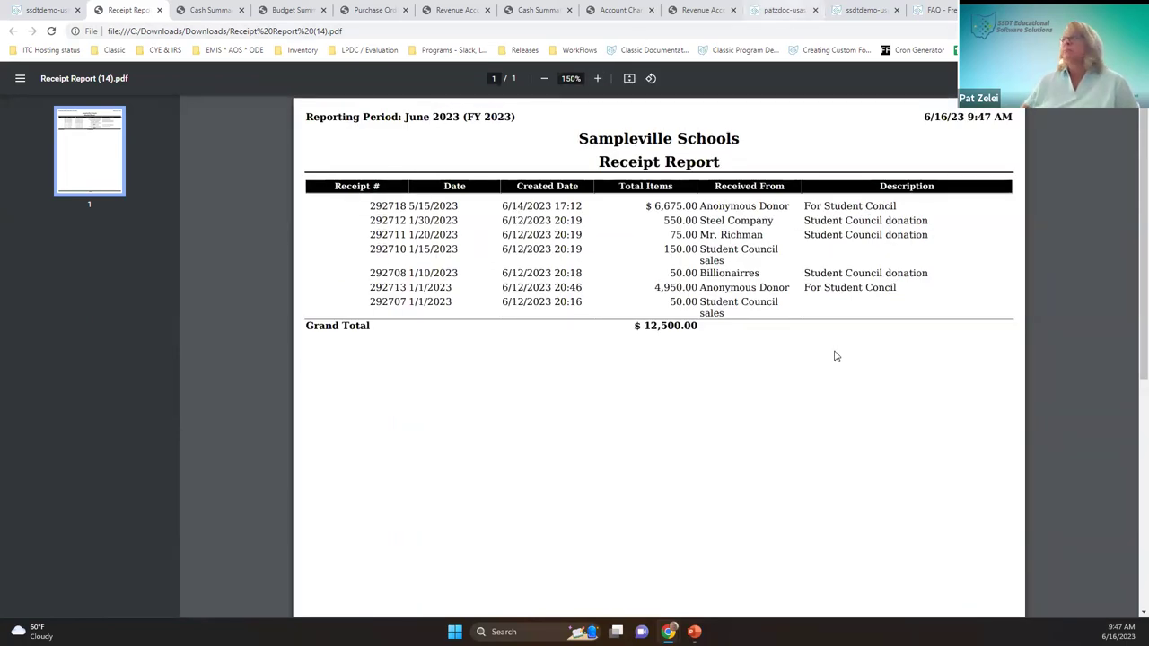
Open Transaction > Distributions/Error Corrections in USAS, then return to PowerPoint slide 29
{"action": "left_click", "coordinate": [25, 8]}
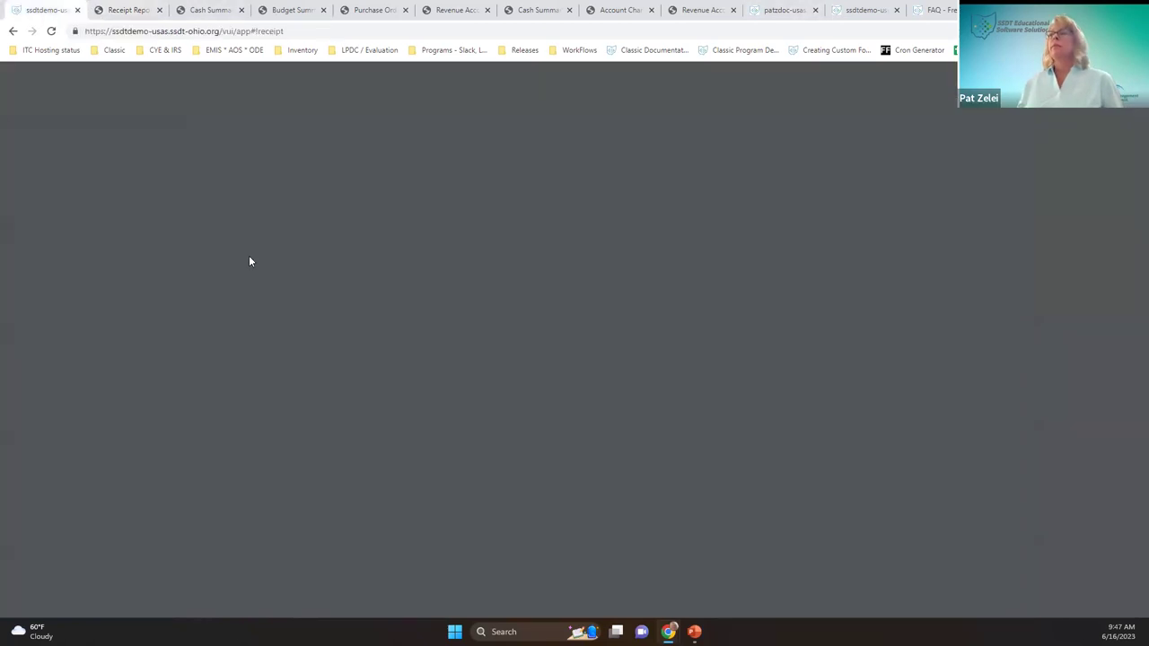
{"action": "left_click", "coordinate": [388, 118]}
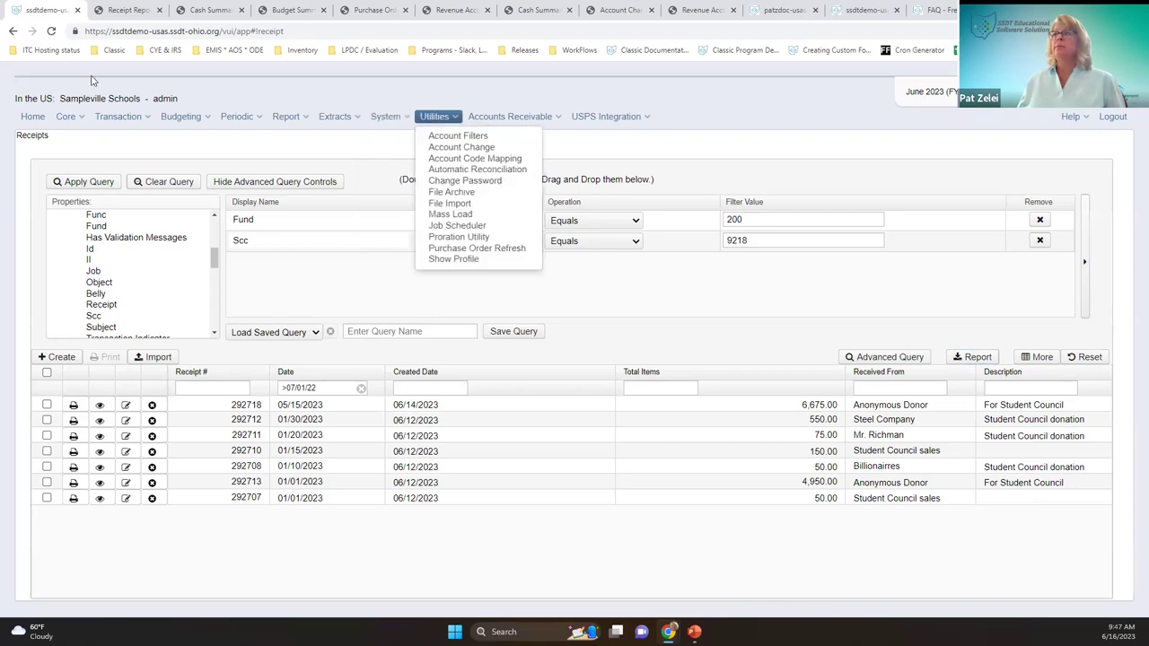
{"action": "mouse_move", "coordinate": [114, 121]}
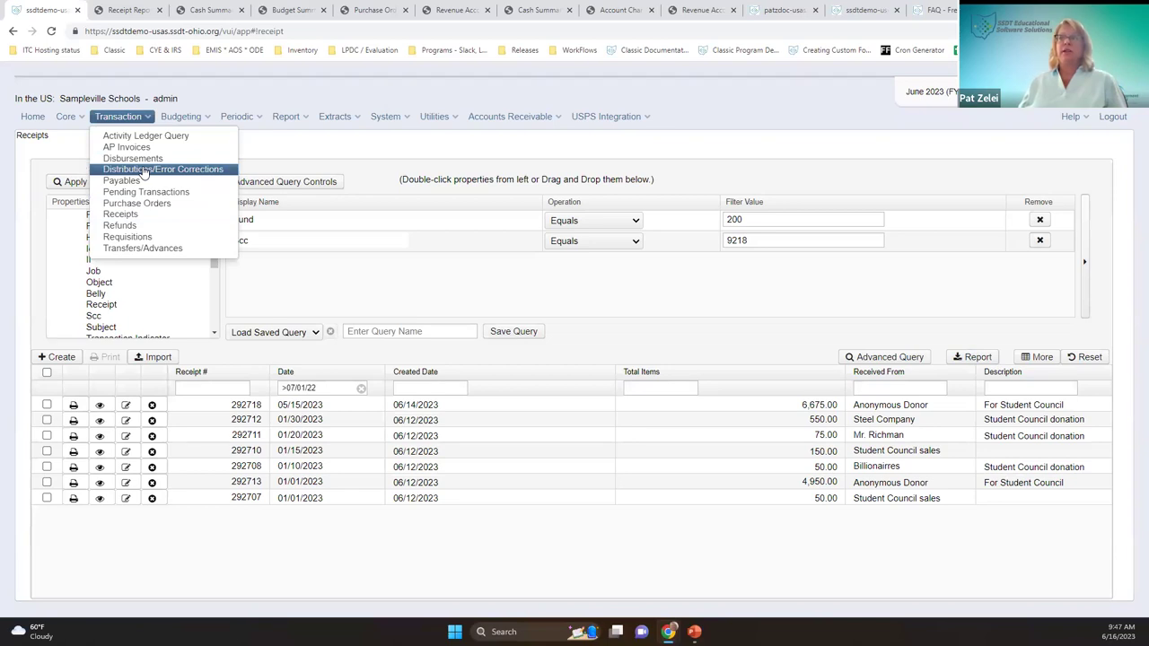
{"action": "left_click", "coordinate": [144, 170]}
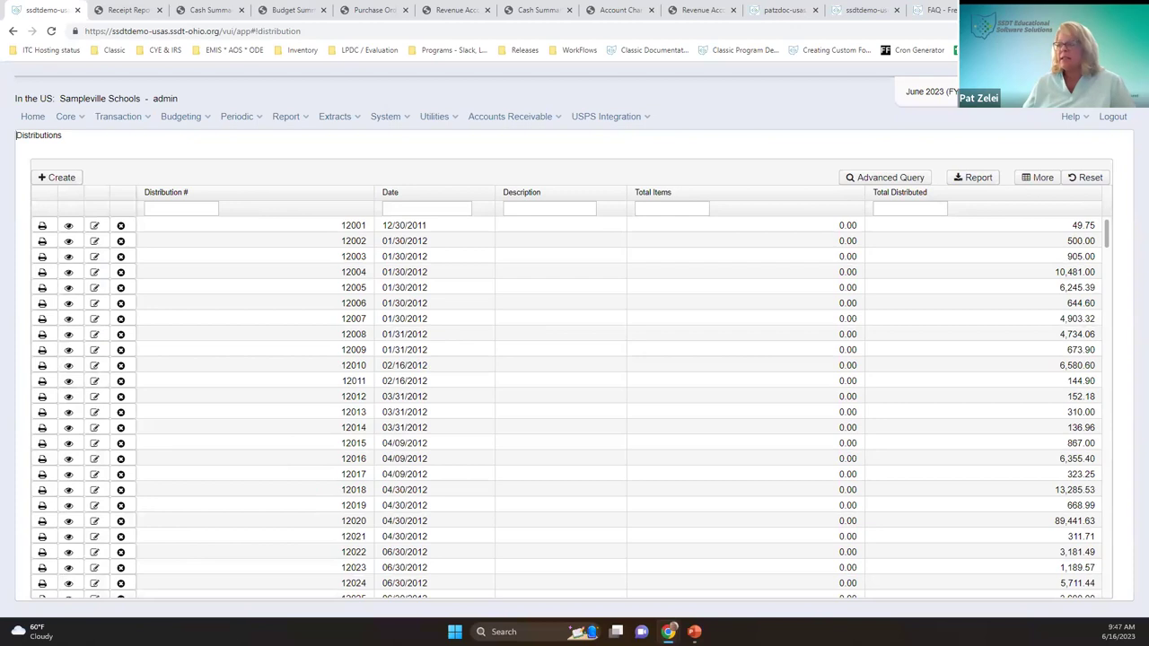
{"action": "left_click", "coordinate": [694, 631]}
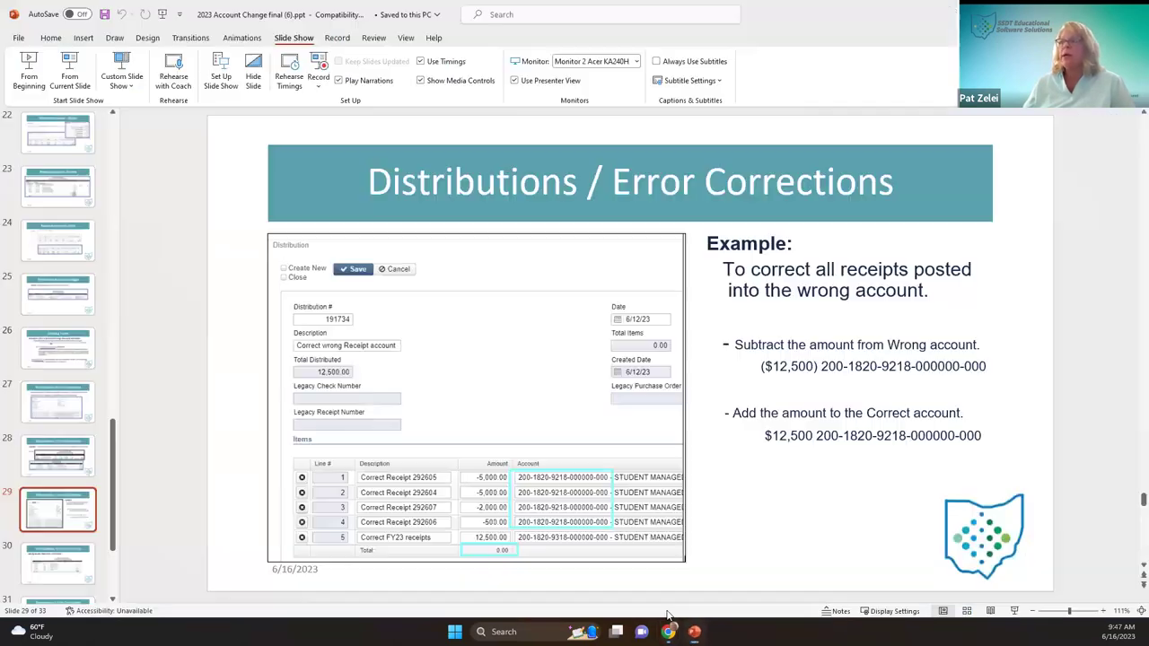
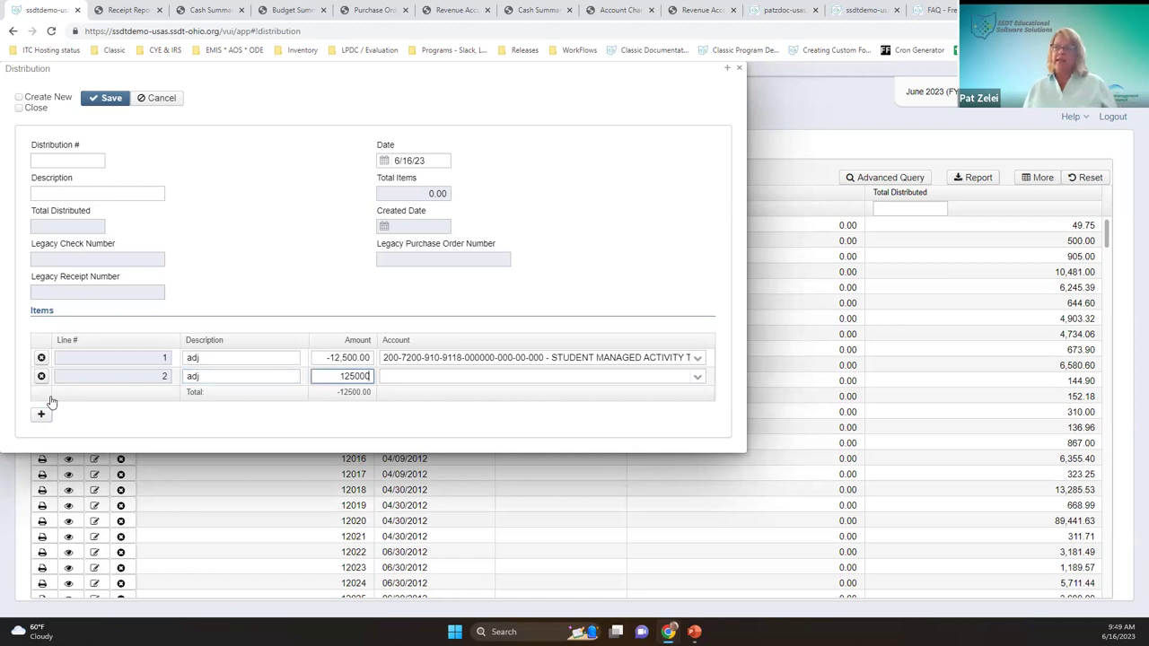
{"action": "key", "text": "Tab"}
{"action": "type", "text": "200"}
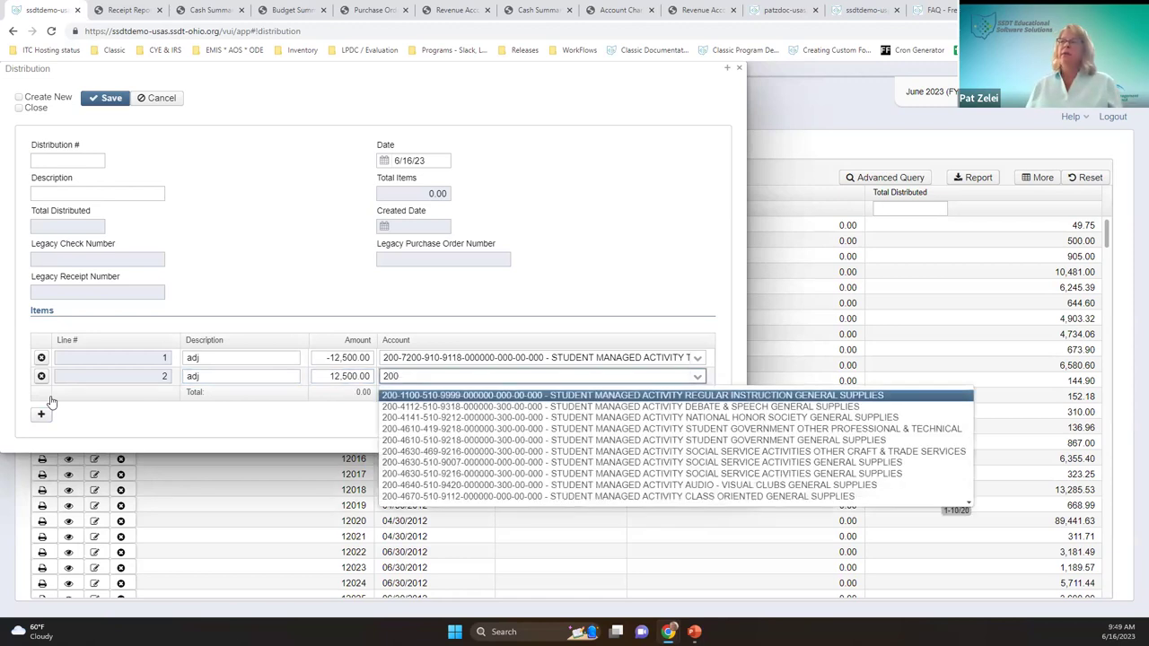
{"action": "type", "text": "-5100"}
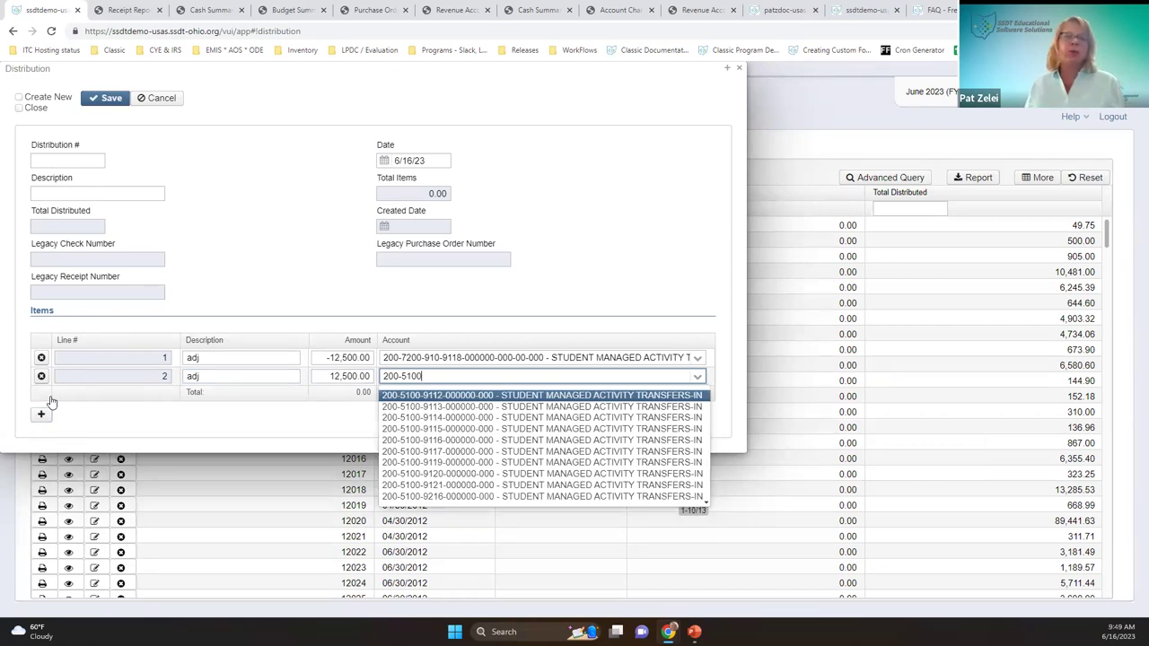
{"action": "type", "text": "-931"}
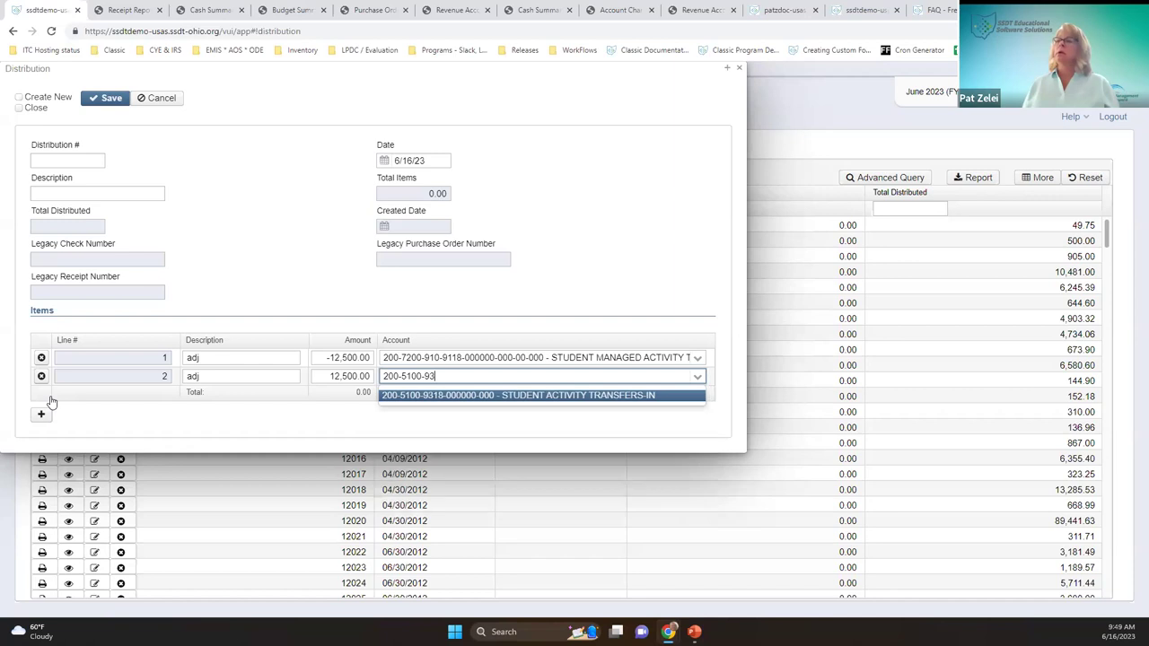
{"action": "key", "text": "Return"}
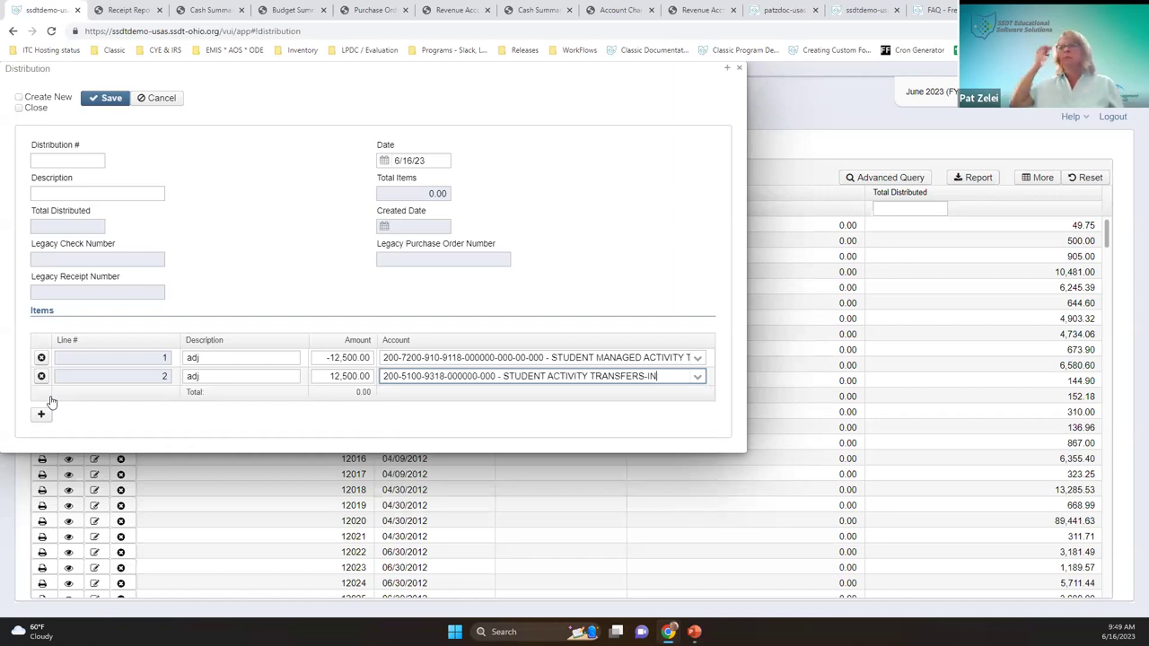
Set the form to close after saving and save, which fails because the account types differ
{"action": "left_click", "coordinate": [459, 357]}
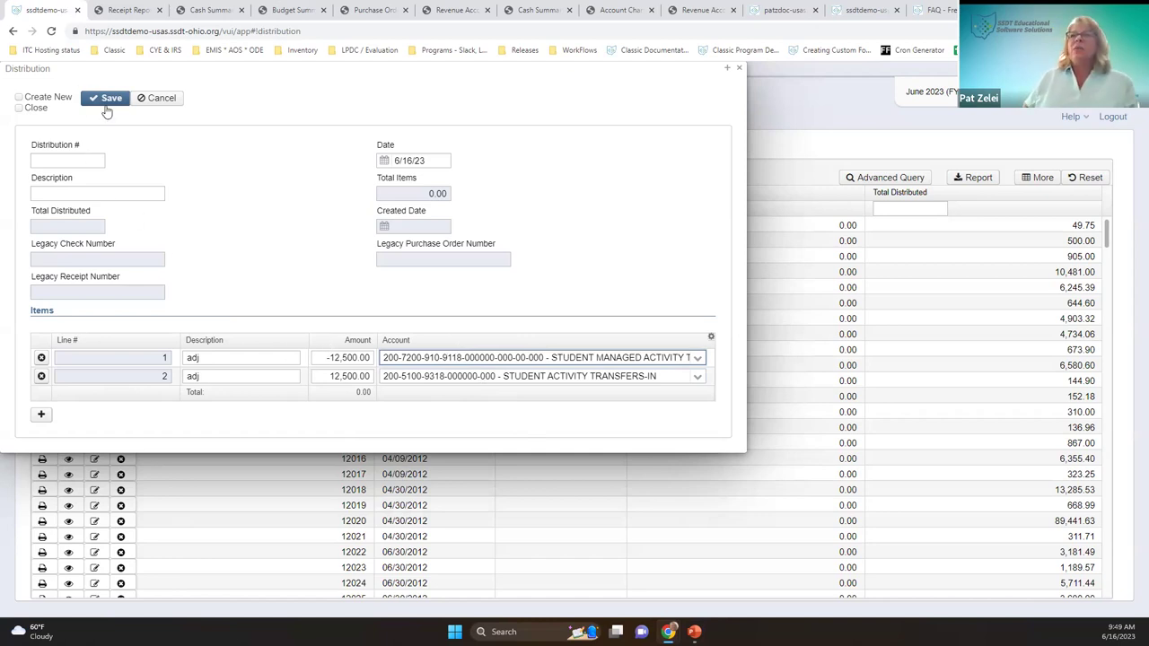
{"action": "left_click", "coordinate": [47, 111]}
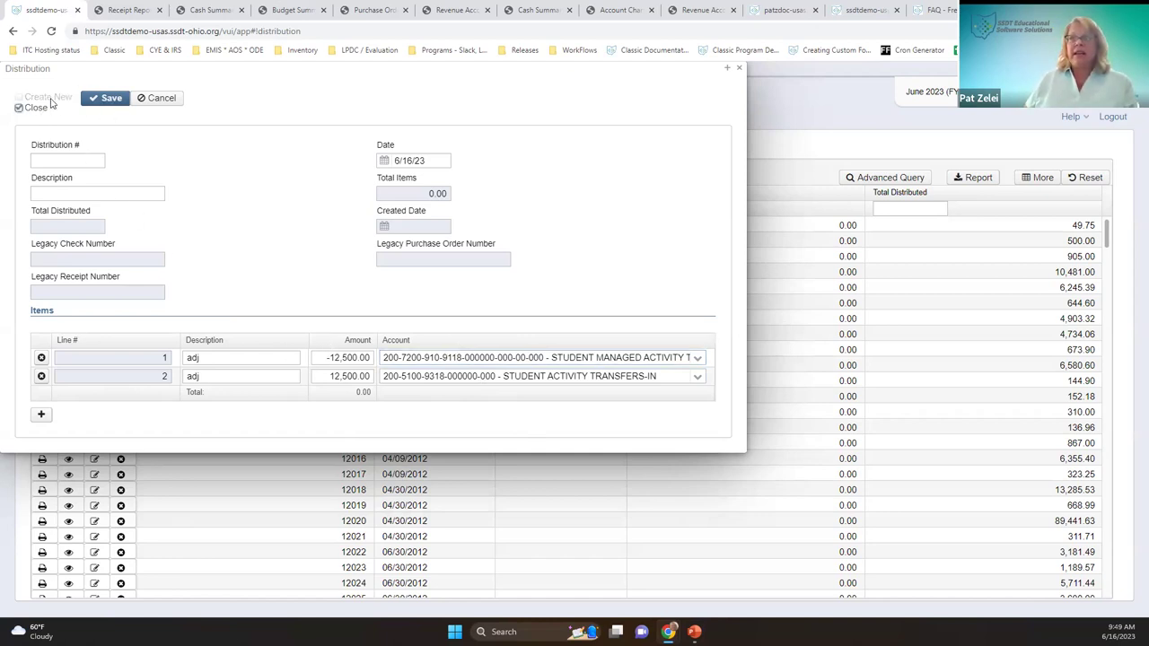
{"action": "left_click", "coordinate": [56, 98]}
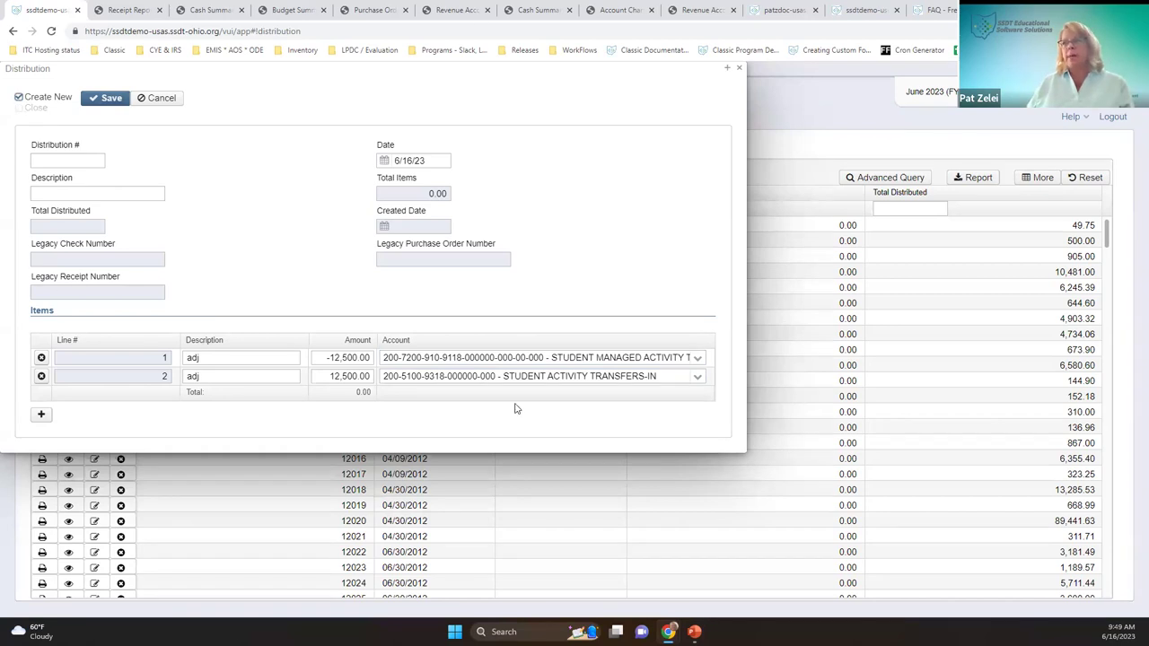
{"action": "left_click", "coordinate": [31, 99]}
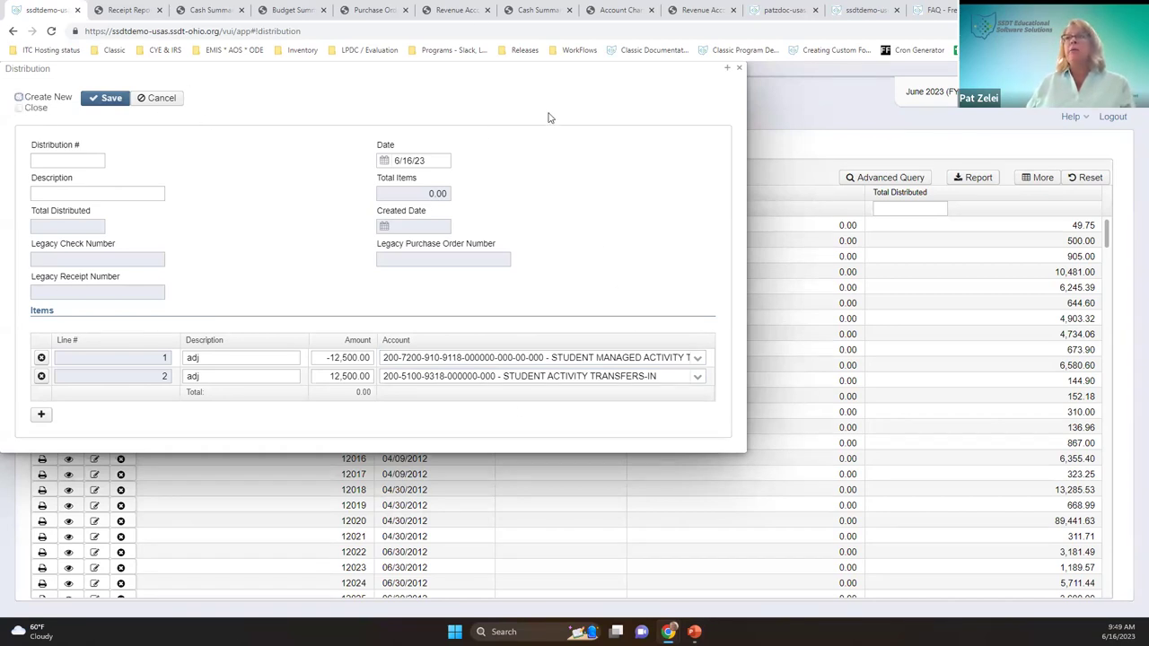
{"action": "left_click", "coordinate": [19, 107]}
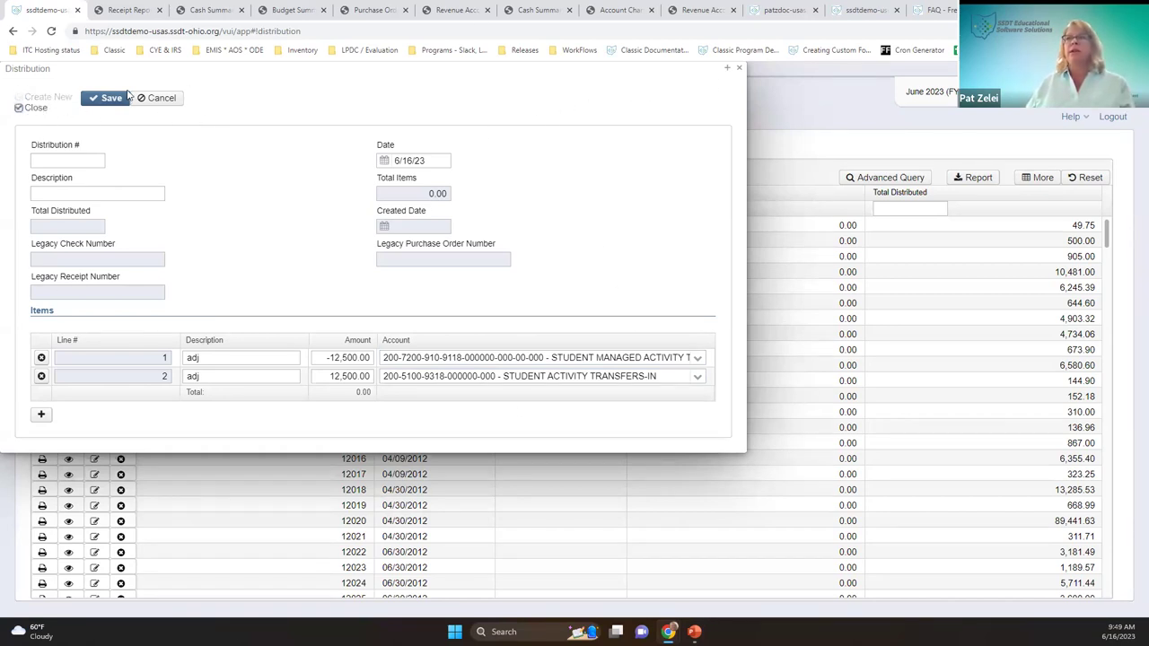
{"action": "left_click", "coordinate": [111, 99]}
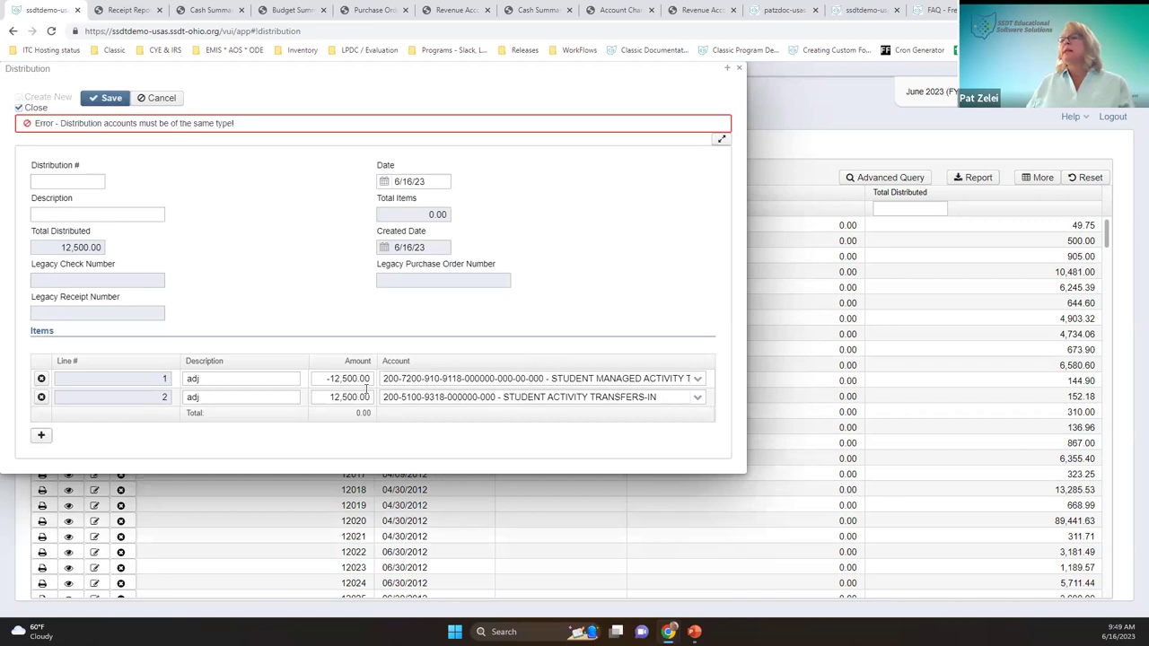
Compare the line 1 and line 2 account entries, then switch to the PowerPoint slide deck
{"action": "left_click", "coordinate": [470, 380]}
{"action": "left_click", "coordinate": [452, 397]}
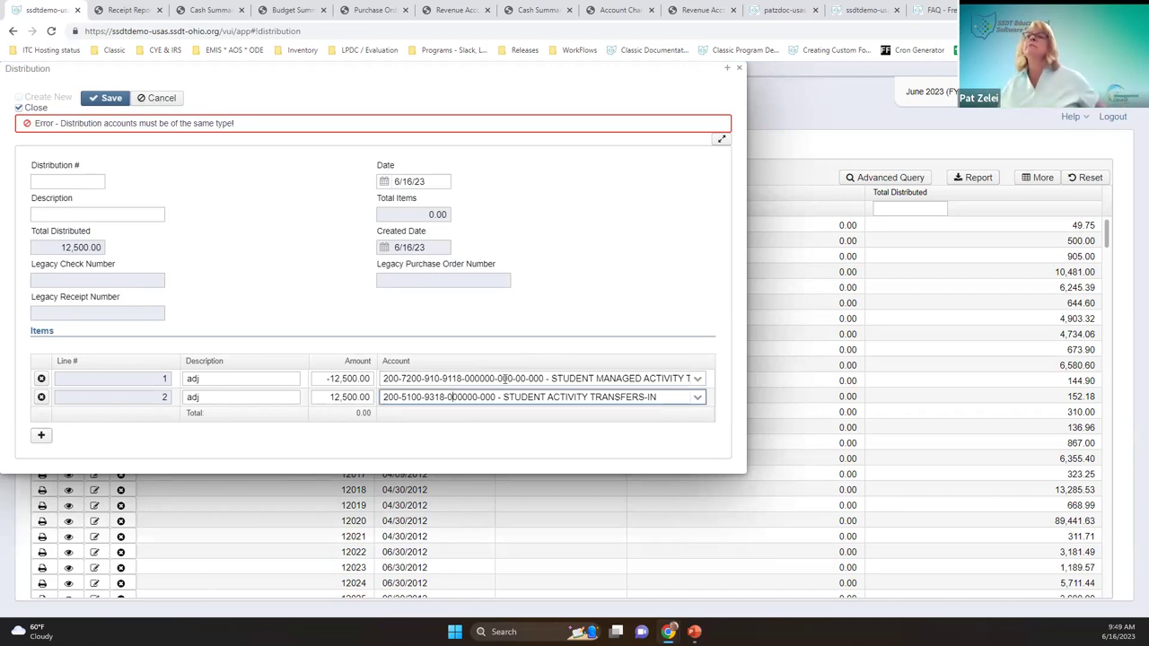
{"action": "left_click", "coordinate": [478, 381]}
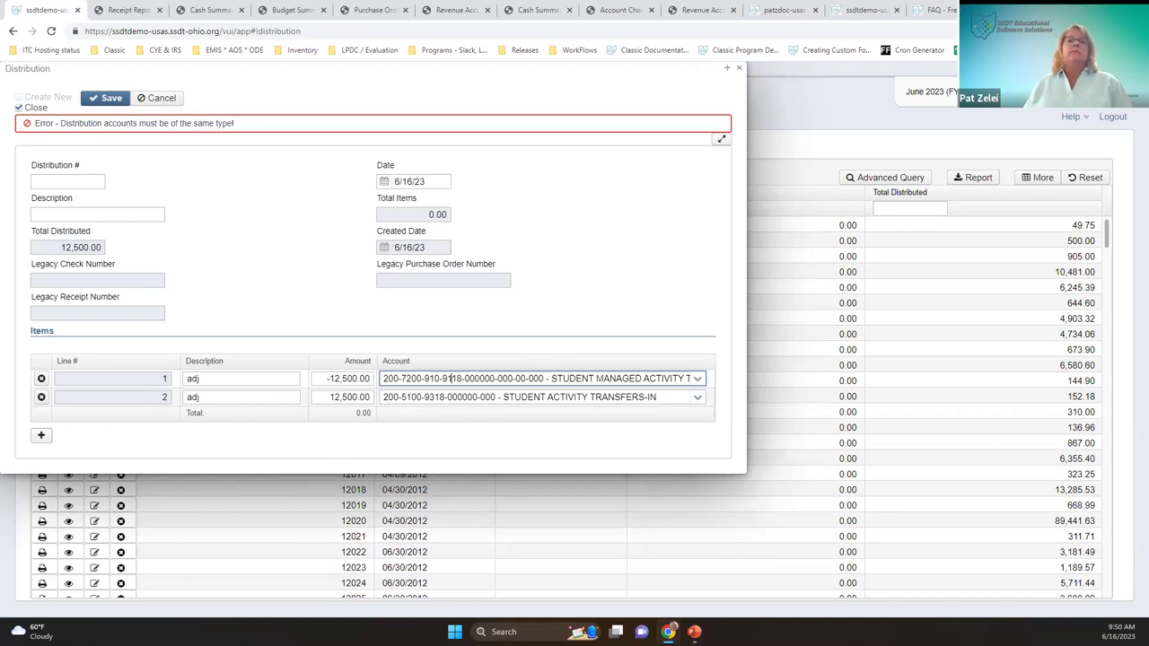
{"action": "key", "text": "alt+Tab"}
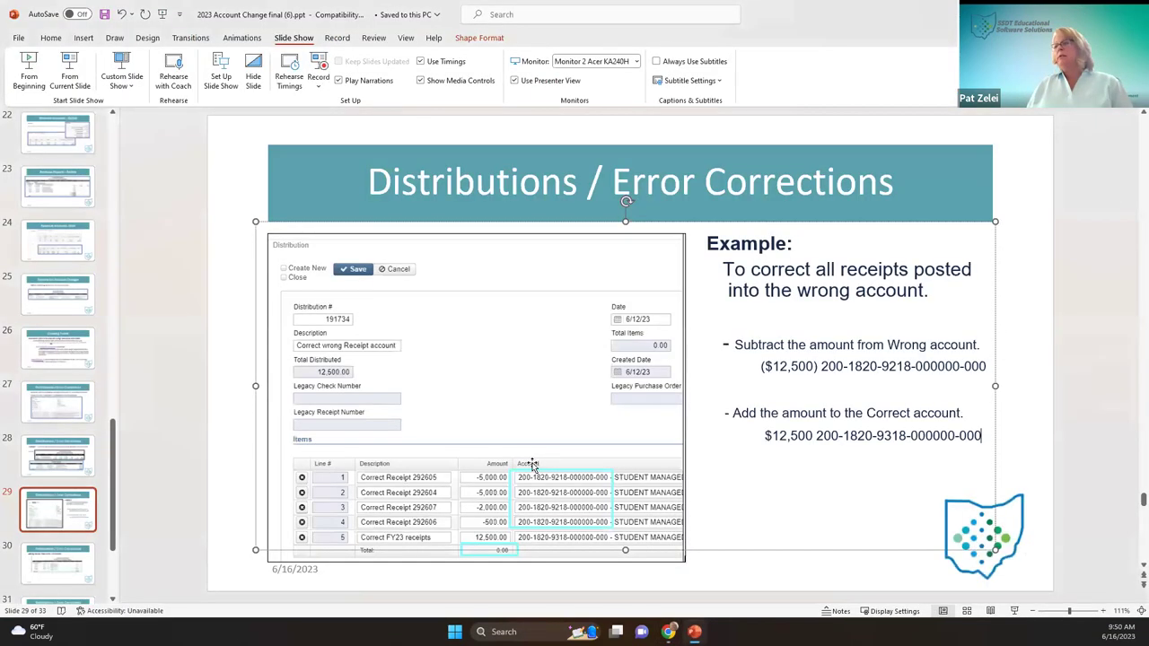
Review slide 29 'Distributions / Error Corrections', then return to line 1's account on the distribution form
{"action": "scroll", "coordinate": [630, 470], "scroll_direction": "down", "scroll_amount": 1}
{"action": "scroll", "coordinate": [618, 462], "scroll_direction": "up", "scroll_amount": 2}
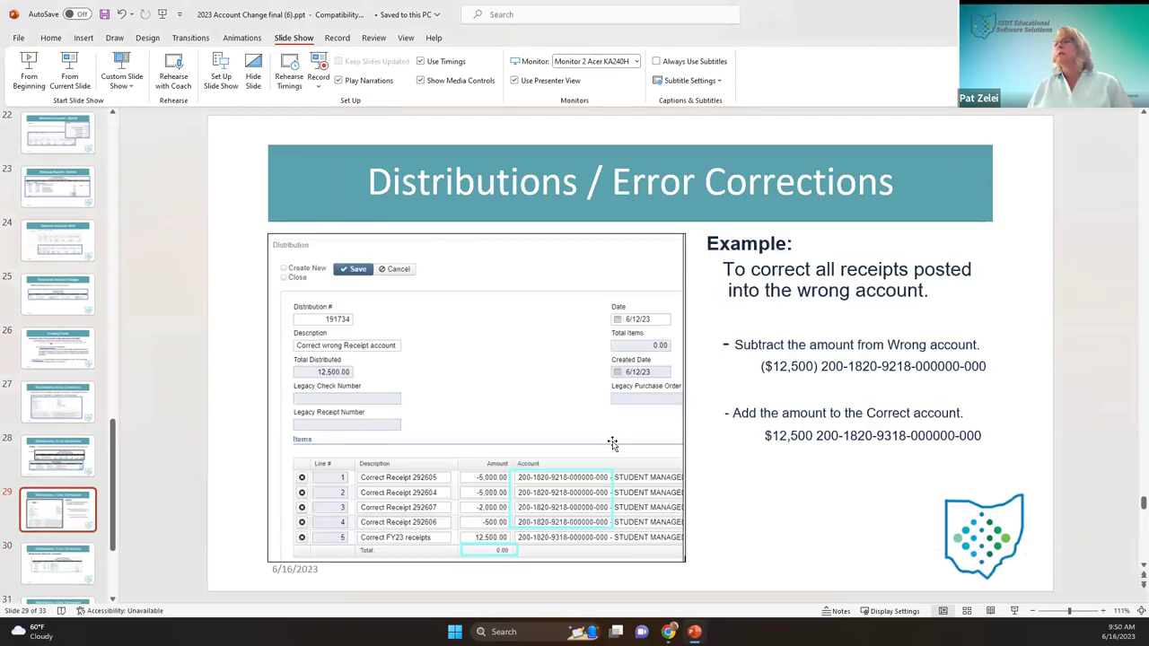
{"action": "scroll", "coordinate": [623, 460], "scroll_direction": "down", "scroll_amount": 1}
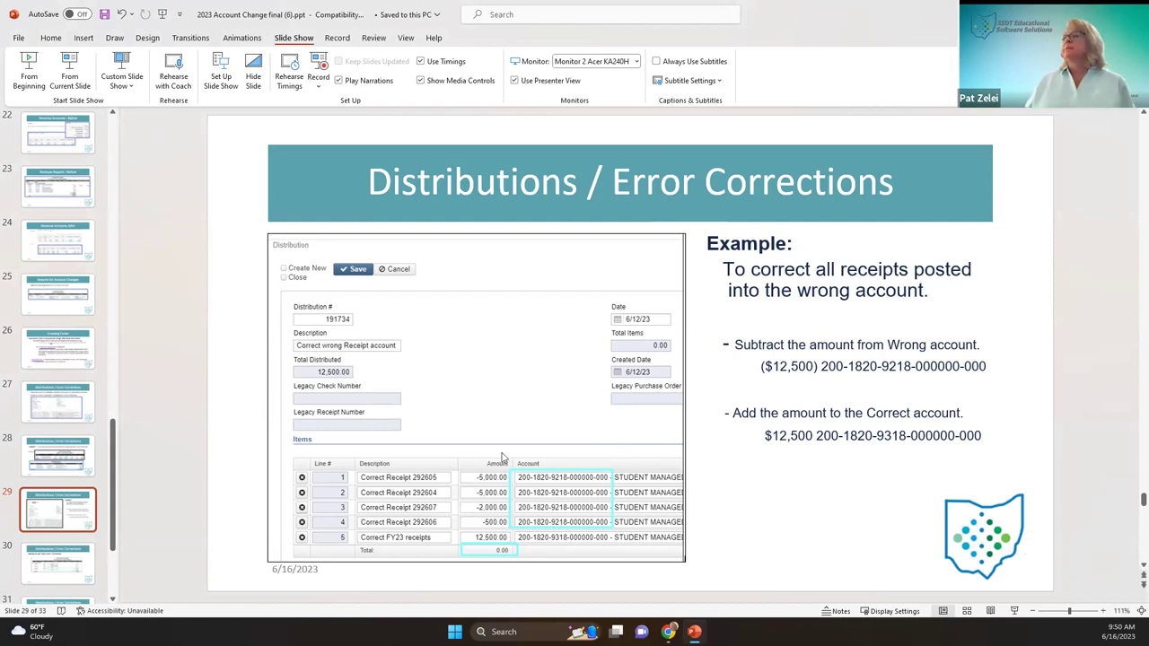
{"action": "key", "text": "alt+Tab"}
{"action": "left_click", "coordinate": [437, 379]}
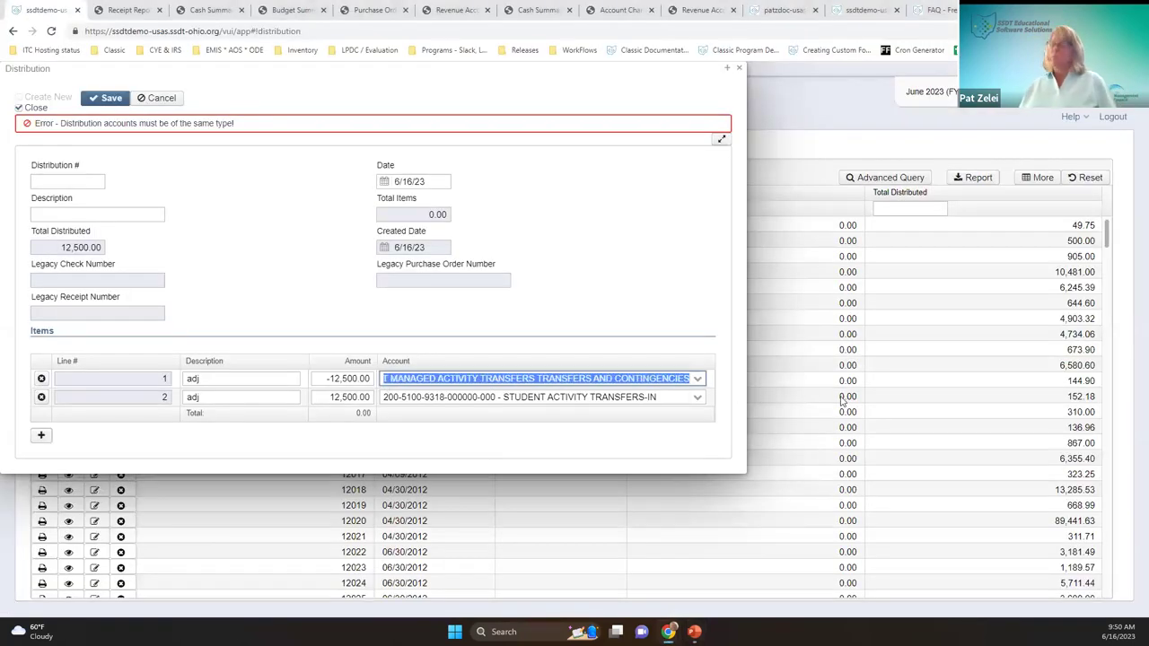
{"action": "type", "text": "200-1820-"}
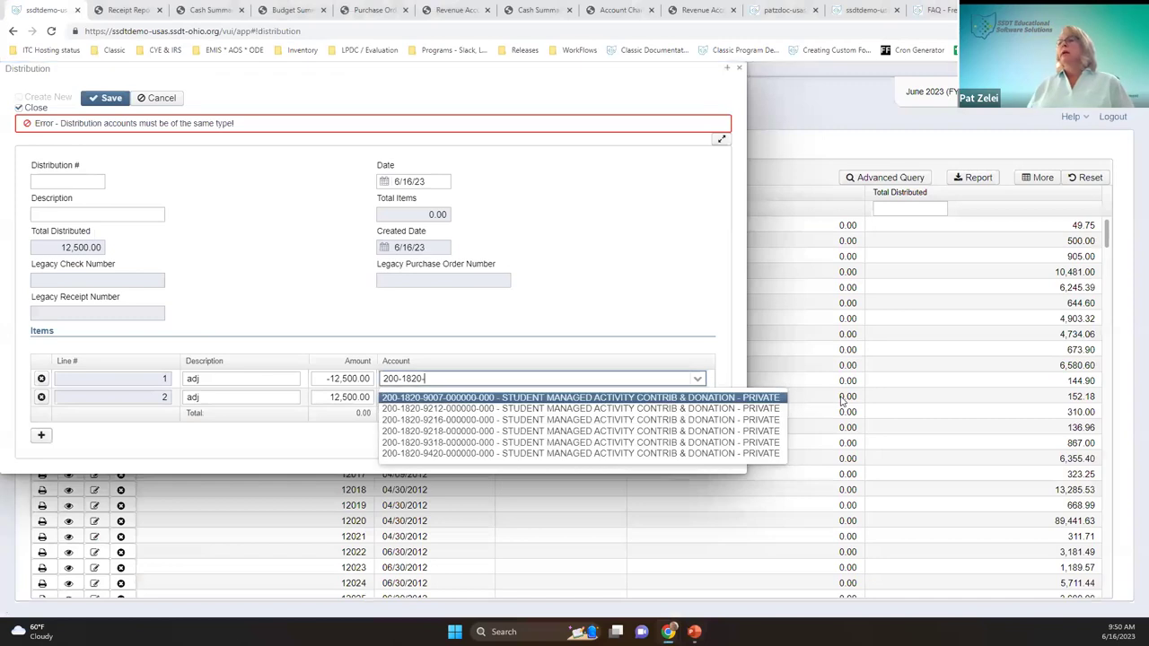
{"action": "key", "text": "Down"}
{"action": "key", "text": "Down"}
{"action": "key", "text": "Down"}
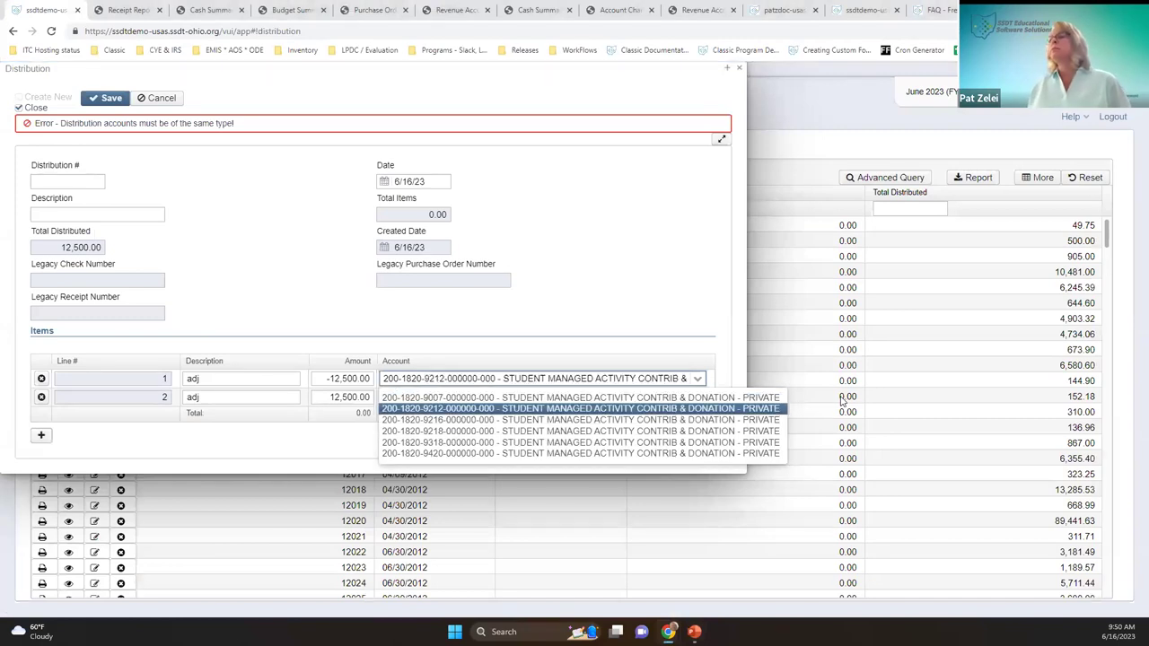
{"action": "key", "text": "Return"}
{"action": "key", "text": "Tab"}
{"action": "key", "text": "Tab"}
{"action": "key", "text": "Tab"}
{"action": "key", "text": "Tab"}
{"action": "type", "text": "200-18"}
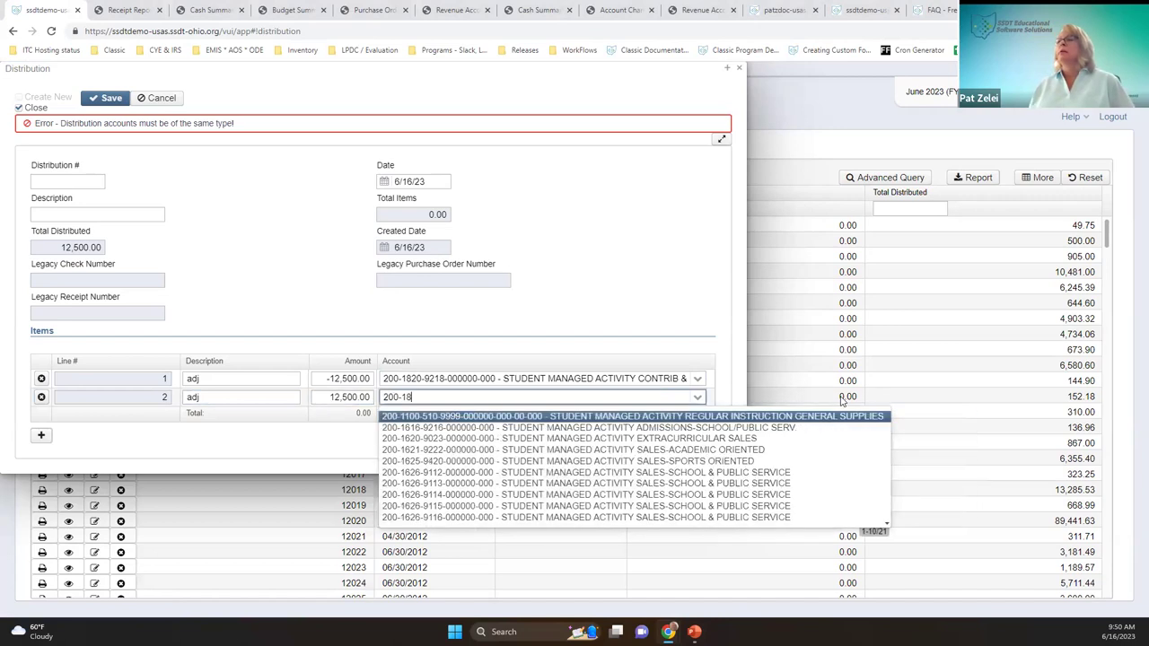
{"action": "type", "text": "20-9318"}
{"action": "left_click", "coordinate": [467, 417]}
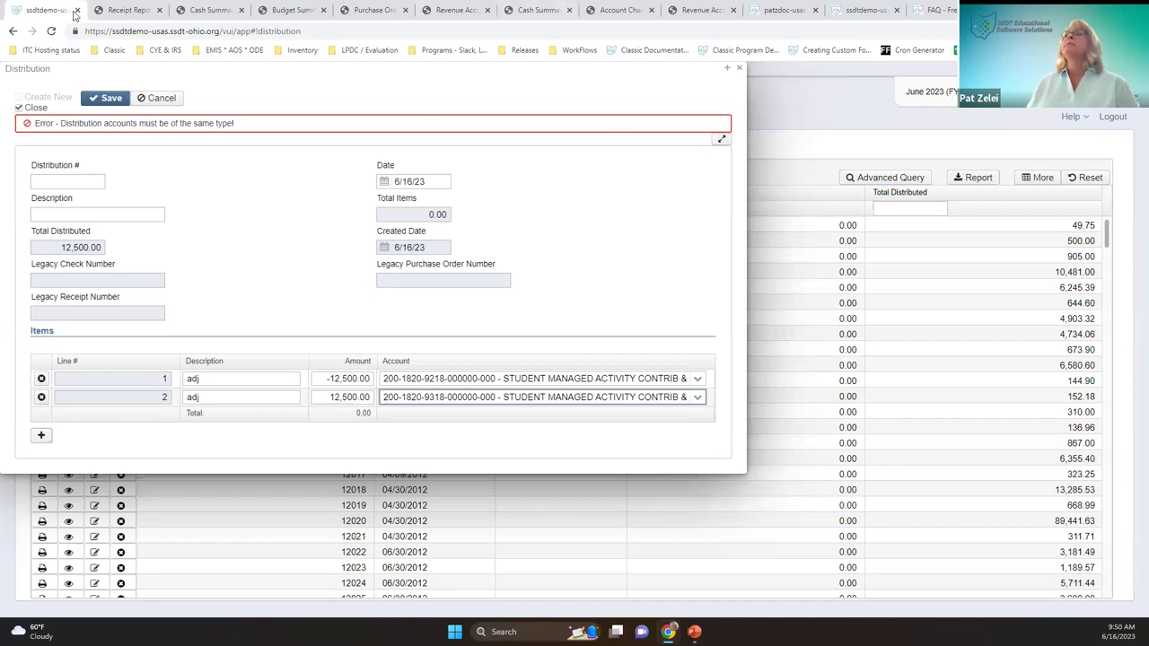
Check the receipt report totals $12,500.00, then save the corrected distribution
{"action": "left_click", "coordinate": [135, 11]}
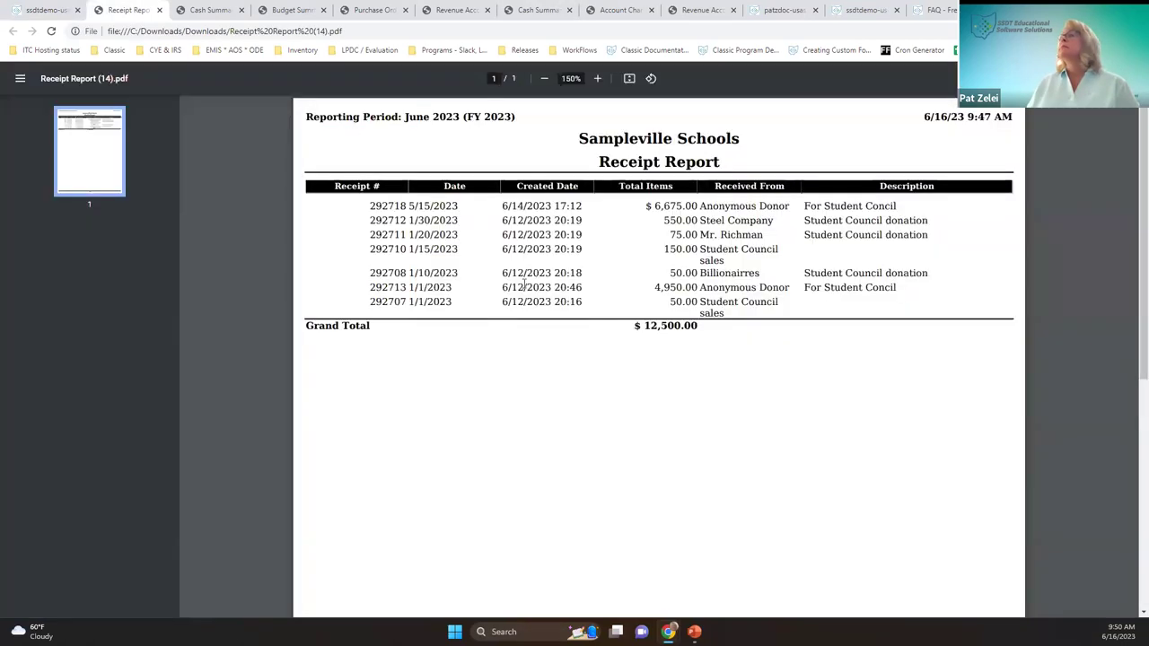
{"action": "left_click", "coordinate": [43, 12]}
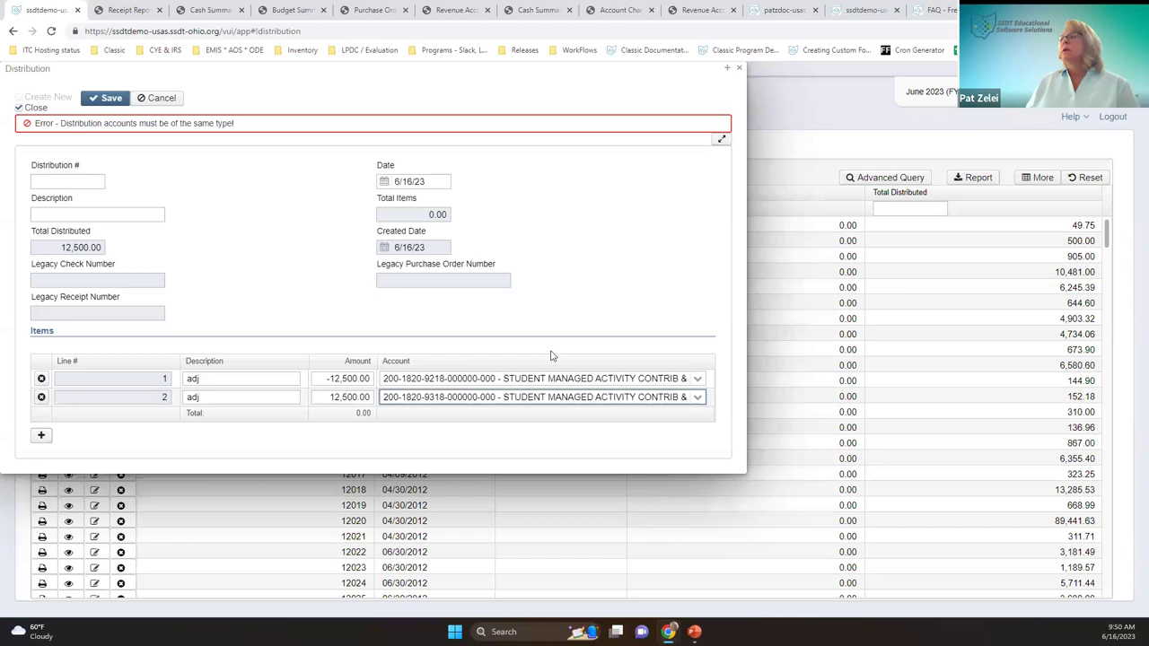
{"action": "left_click", "coordinate": [106, 99]}
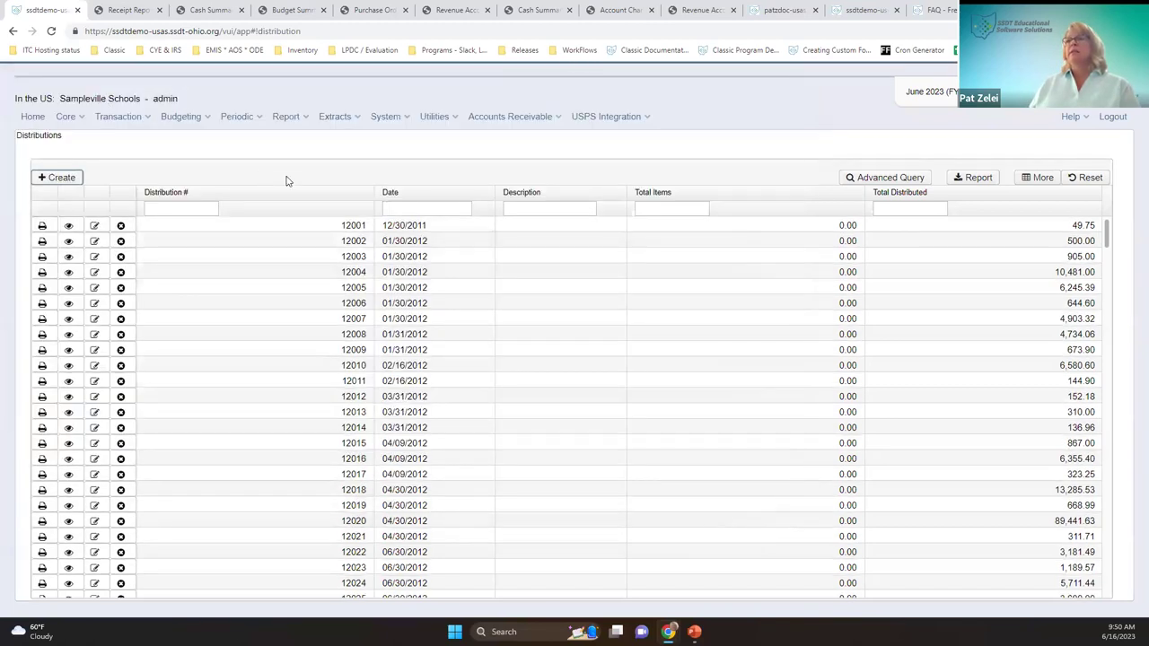
Sort distributions newest first and review distribution 191738's two 12,500.00 lines, then open Core setup
{"action": "left_click", "coordinate": [415, 197]}
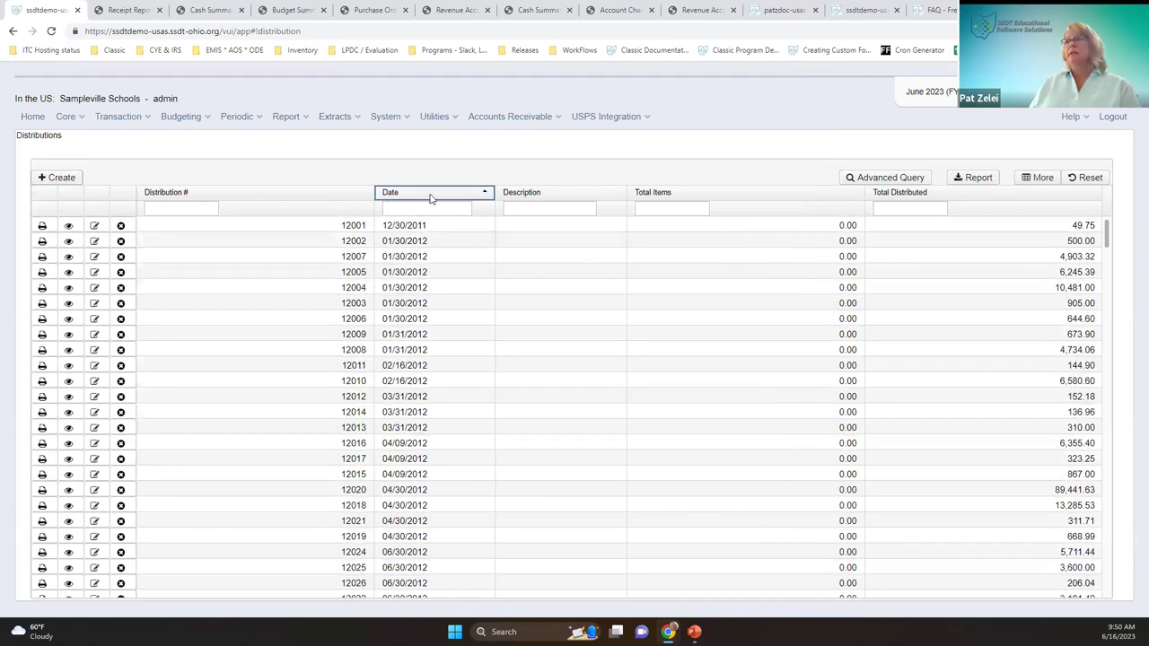
{"action": "left_click", "coordinate": [431, 196]}
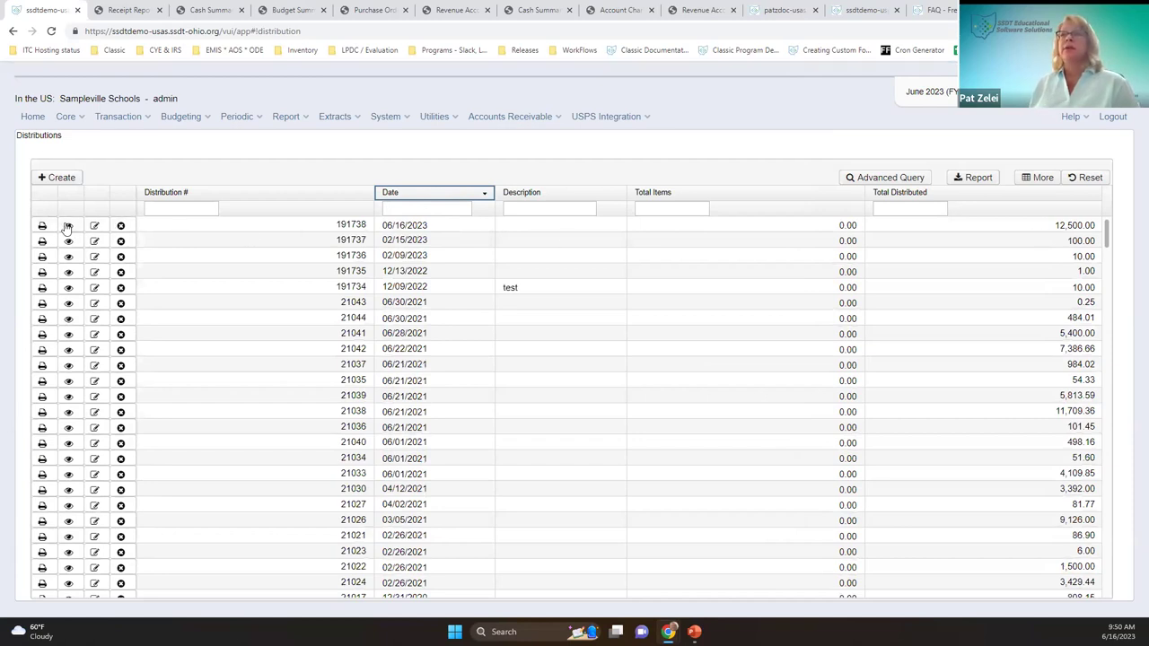
{"action": "left_click", "coordinate": [69, 227]}
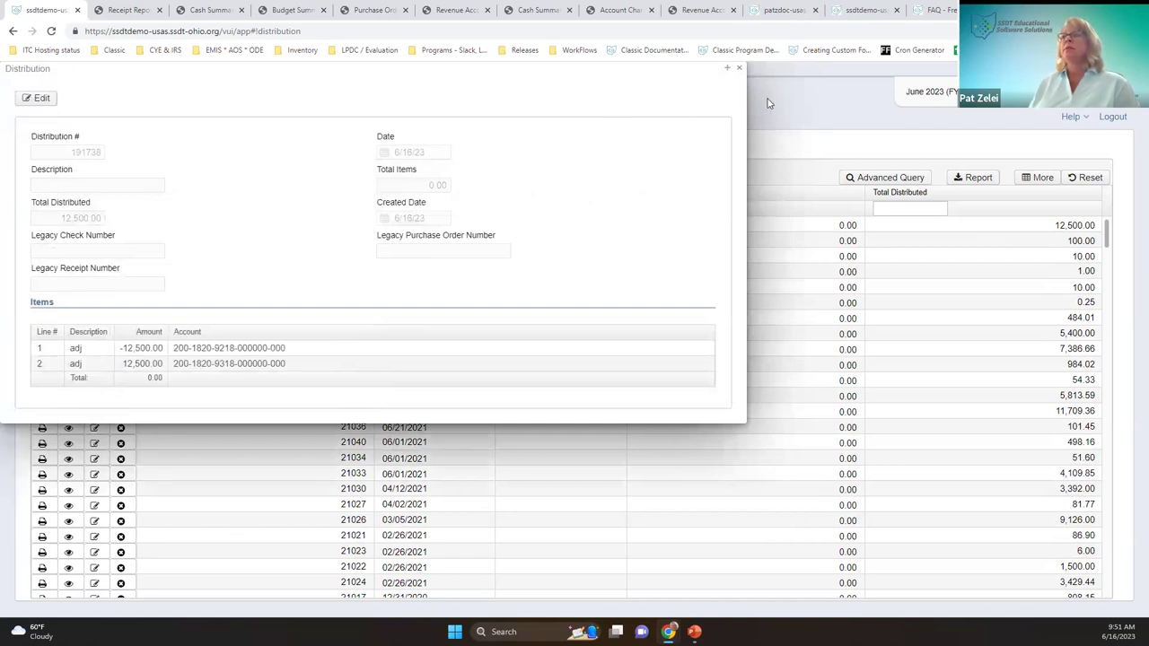
{"action": "left_click", "coordinate": [740, 69]}
{"action": "left_click", "coordinate": [66, 118]}
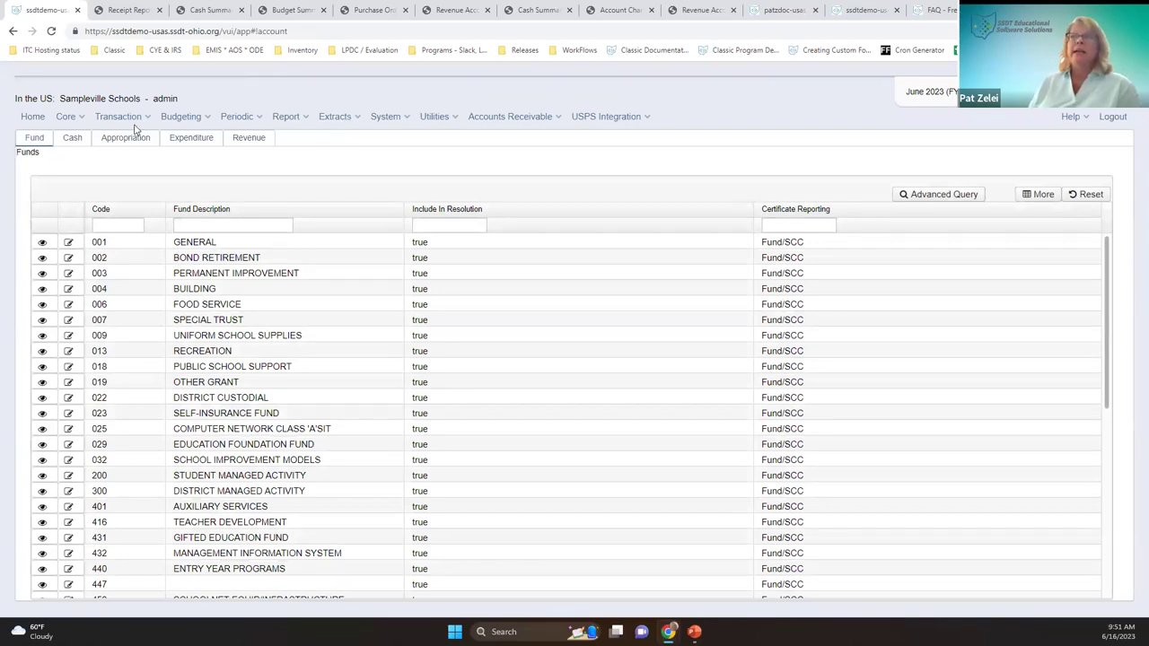
{"action": "left_click", "coordinate": [117, 118]}
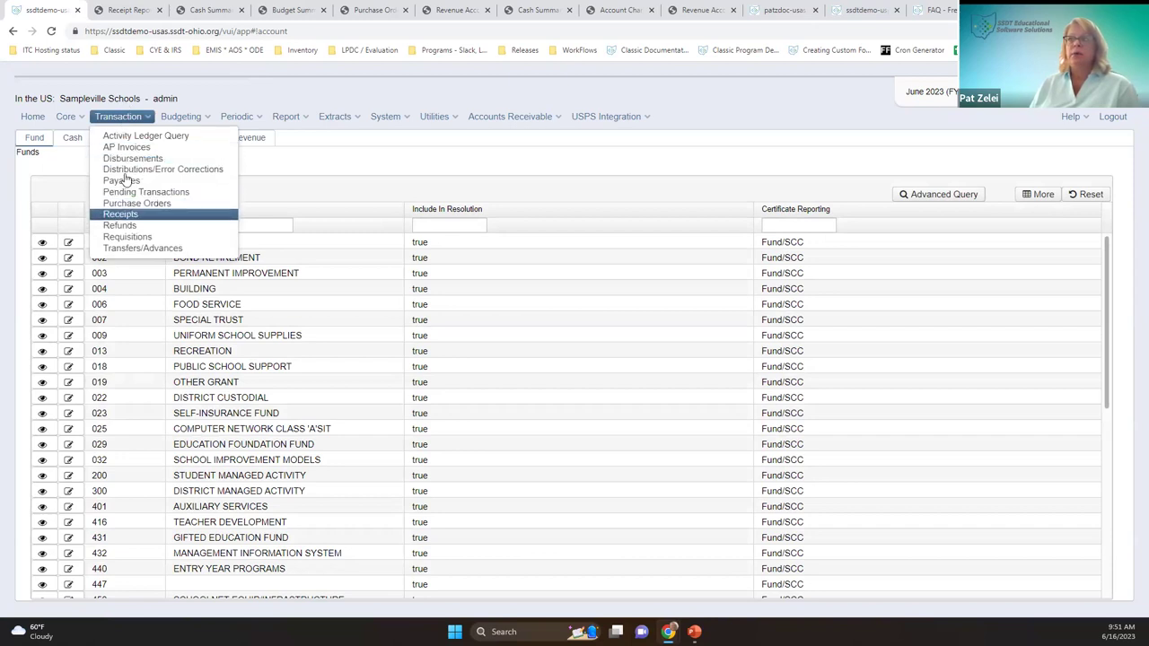
{"action": "left_click", "coordinate": [127, 171]}
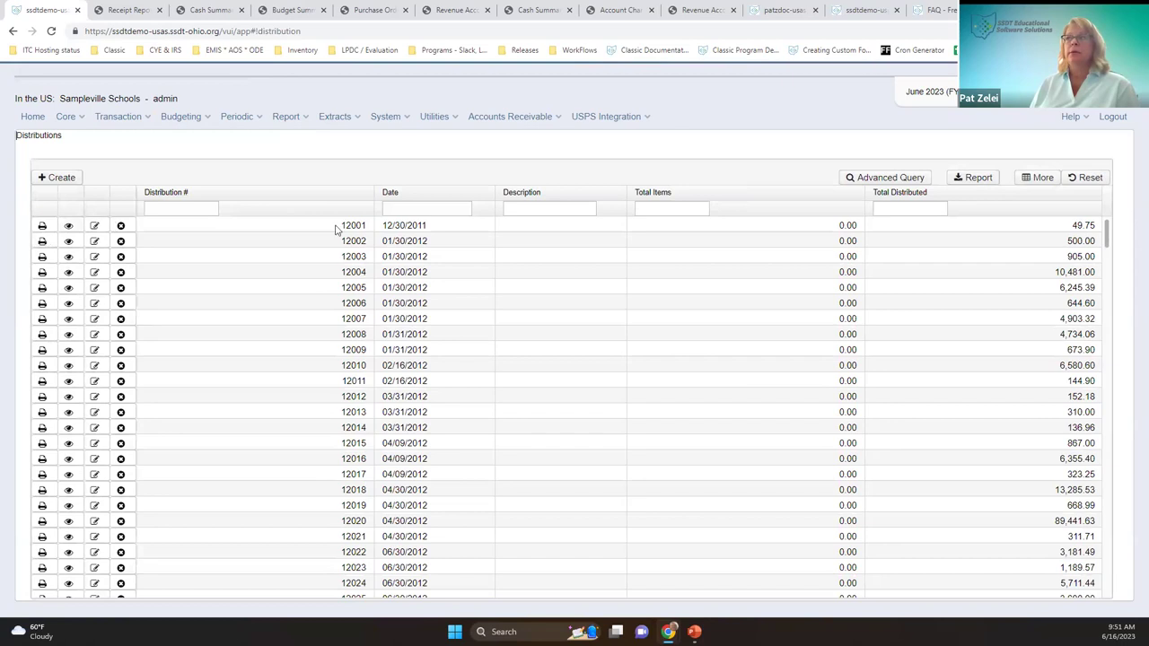
{"action": "left_click", "coordinate": [412, 195]}
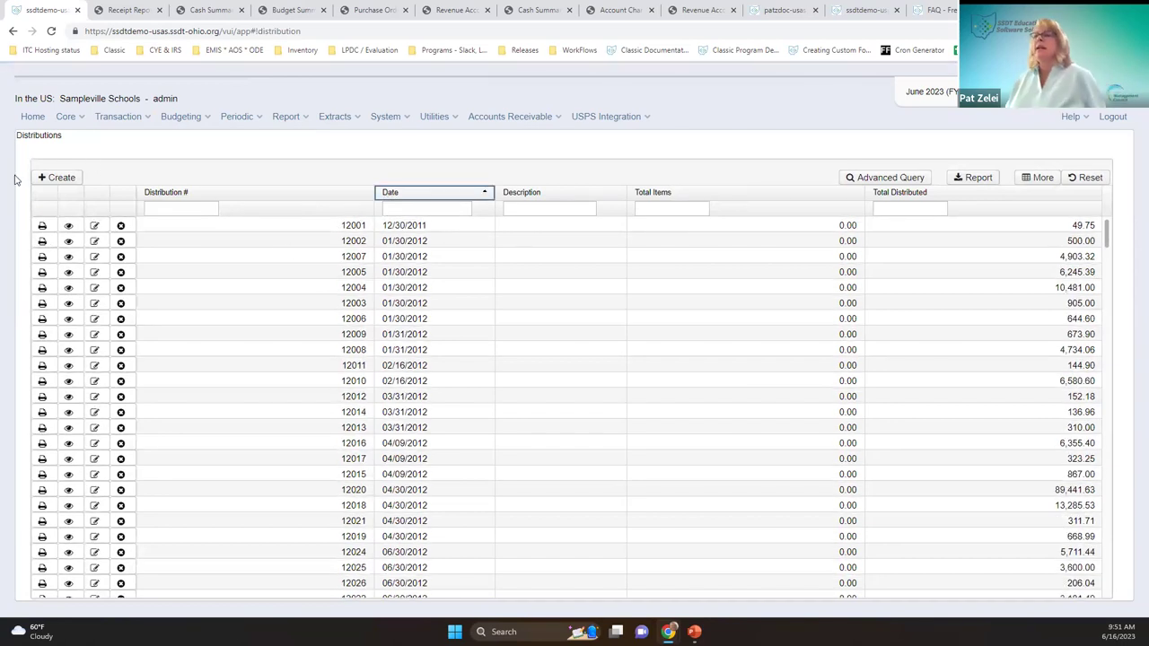
{"action": "left_click", "coordinate": [400, 199]}
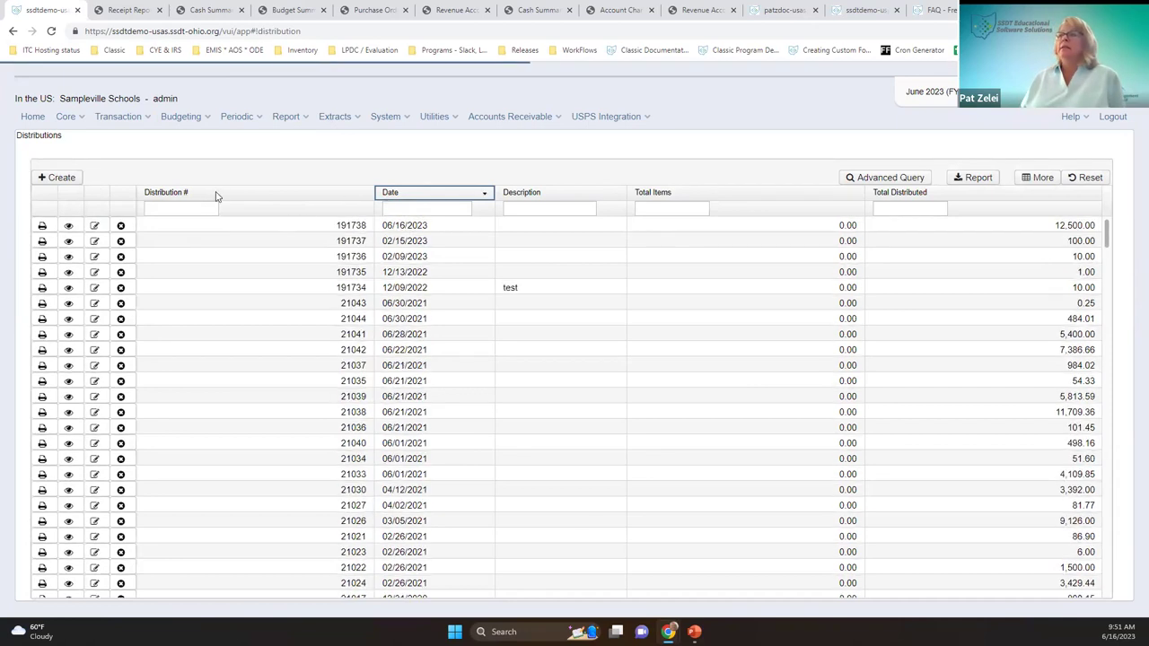
{"action": "left_click", "coordinate": [67, 226]}
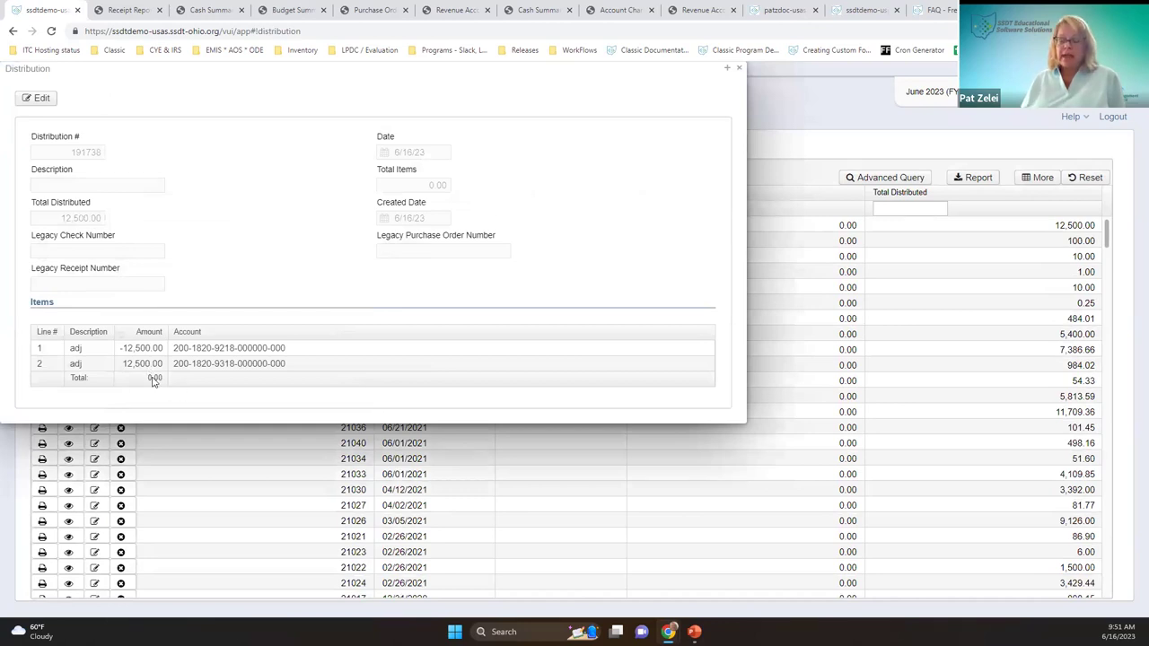
{"action": "left_click", "coordinate": [739, 67]}
{"action": "left_click", "coordinate": [67, 116]}
{"action": "left_click", "coordinate": [78, 137]}
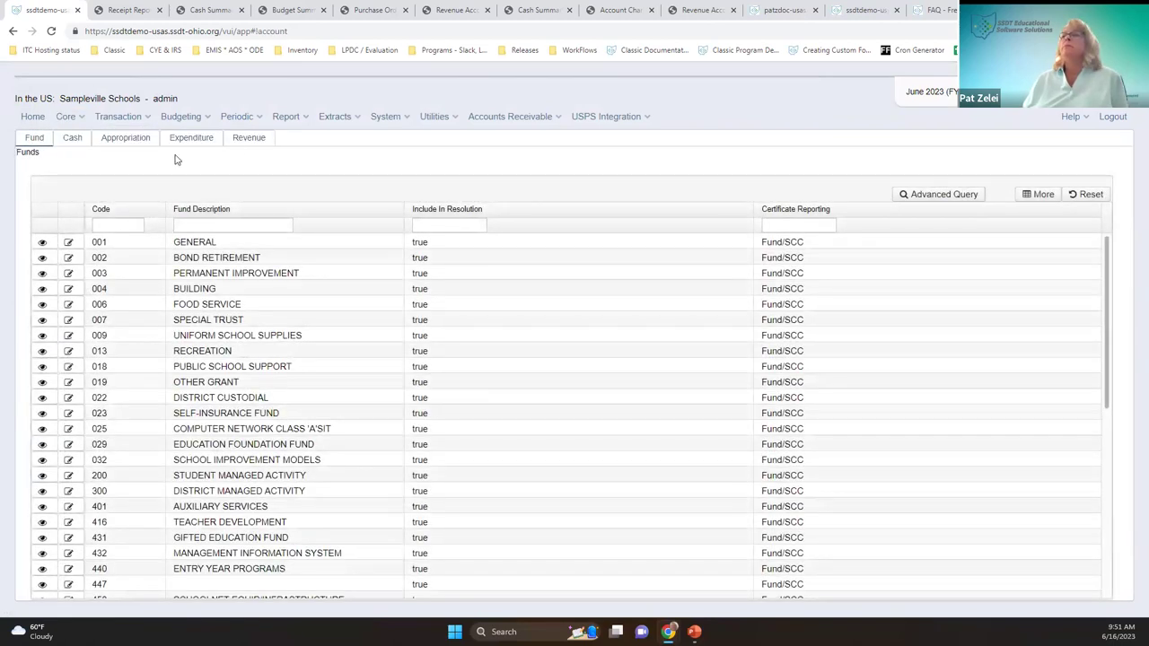
Filter revenue accounts by fund 00200, receipt 1820 and SCC 9%18
{"action": "left_click", "coordinate": [247, 144]}
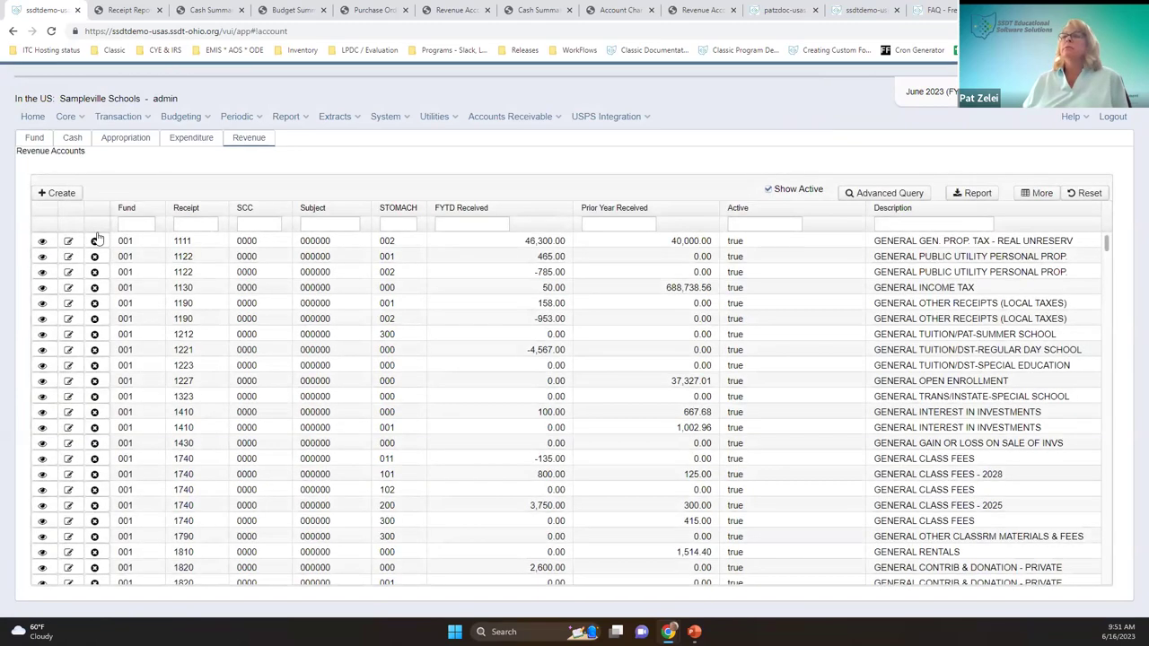
{"action": "left_click", "coordinate": [141, 226]}
{"action": "type", "text": "00"}
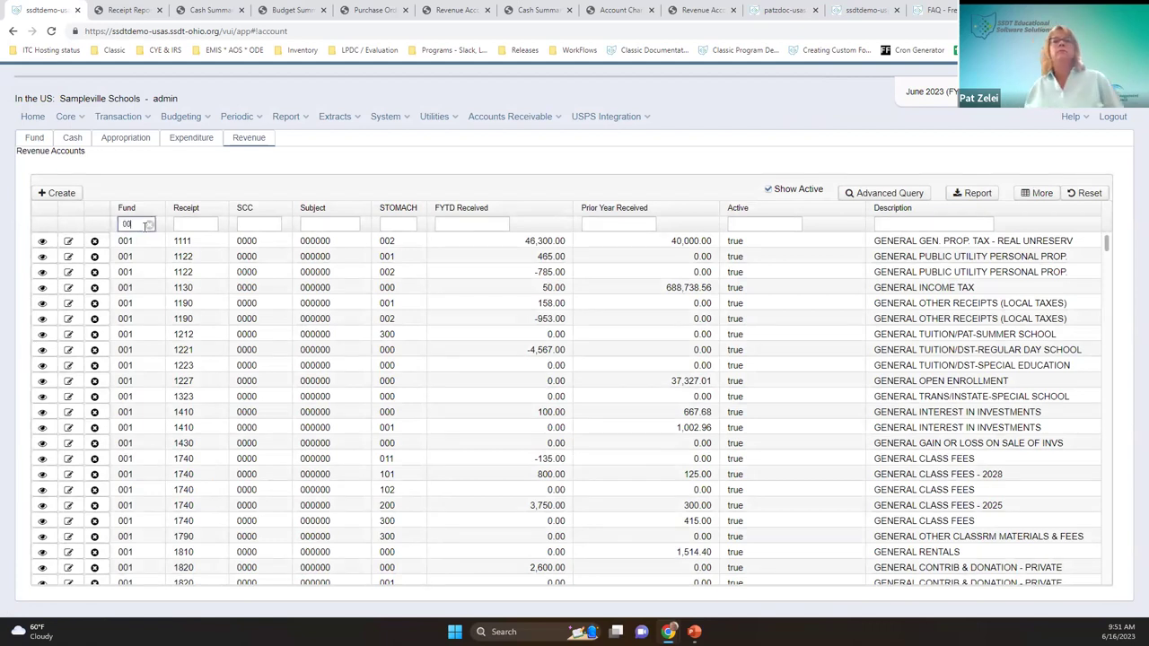
{"action": "type", "text": "200"}
{"action": "key", "text": "Tab"}
{"action": "type", "text": "1820"}
{"action": "key", "text": "Tab"}
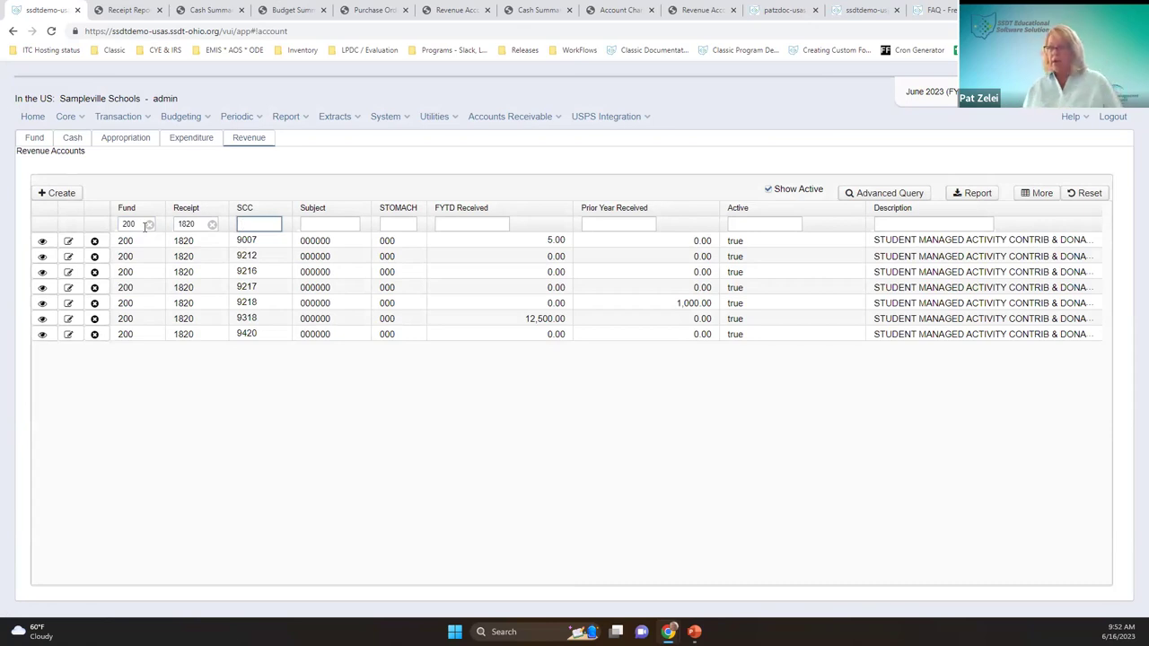
{"action": "type", "text": "9%"}
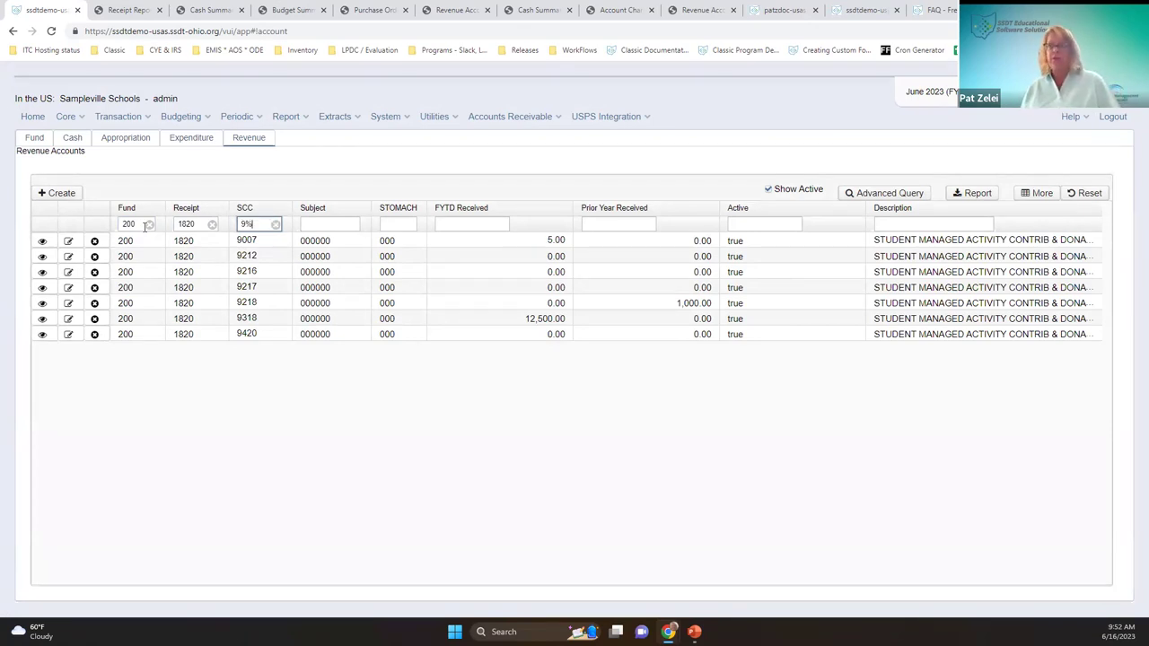
{"action": "type", "text": "18"}
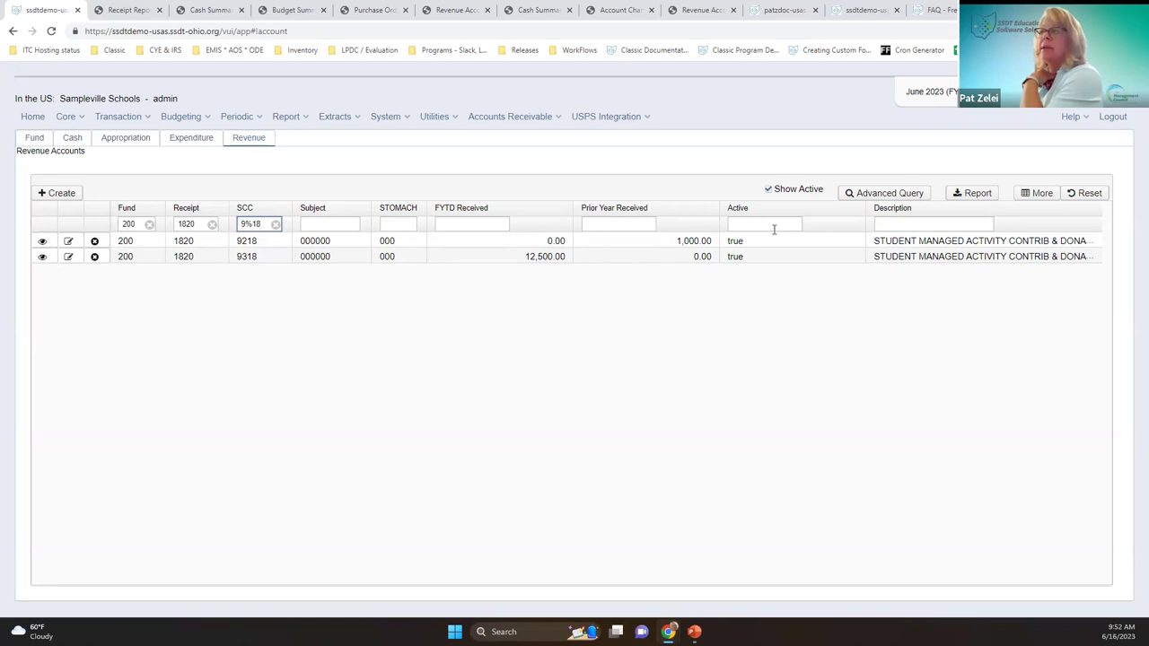
{"action": "left_click_drag", "start_coordinate": [718, 207], "coordinate": [675, 209]}
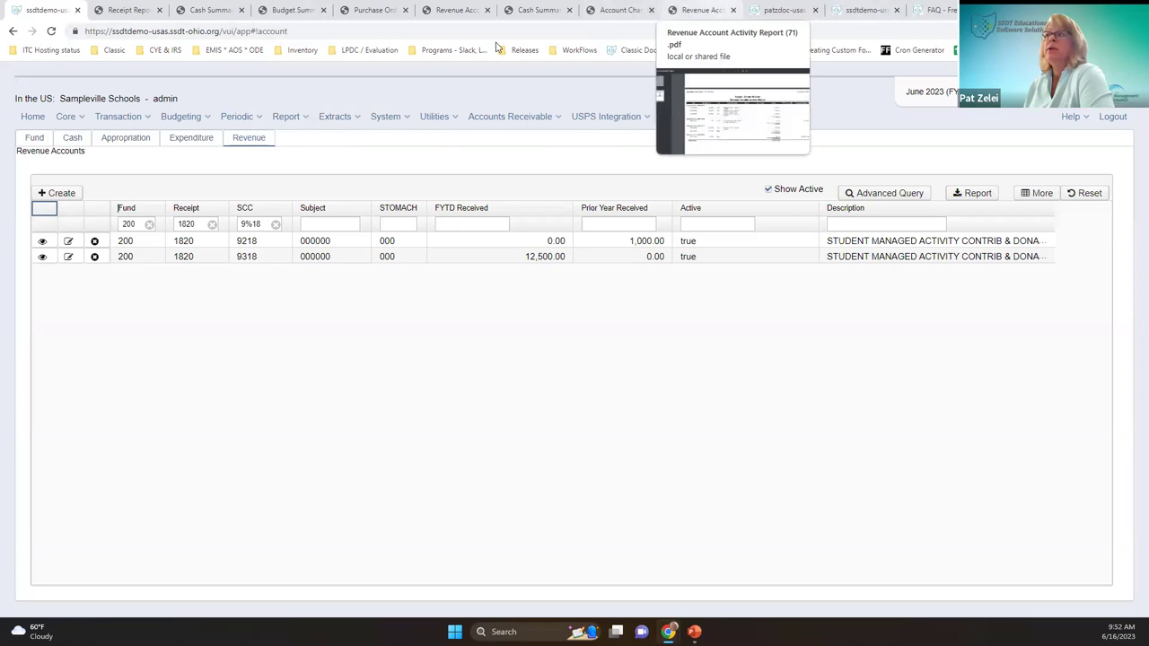
Run the Revenue Account Activity Report for the filtered accounts
{"action": "left_click", "coordinate": [297, 119]}
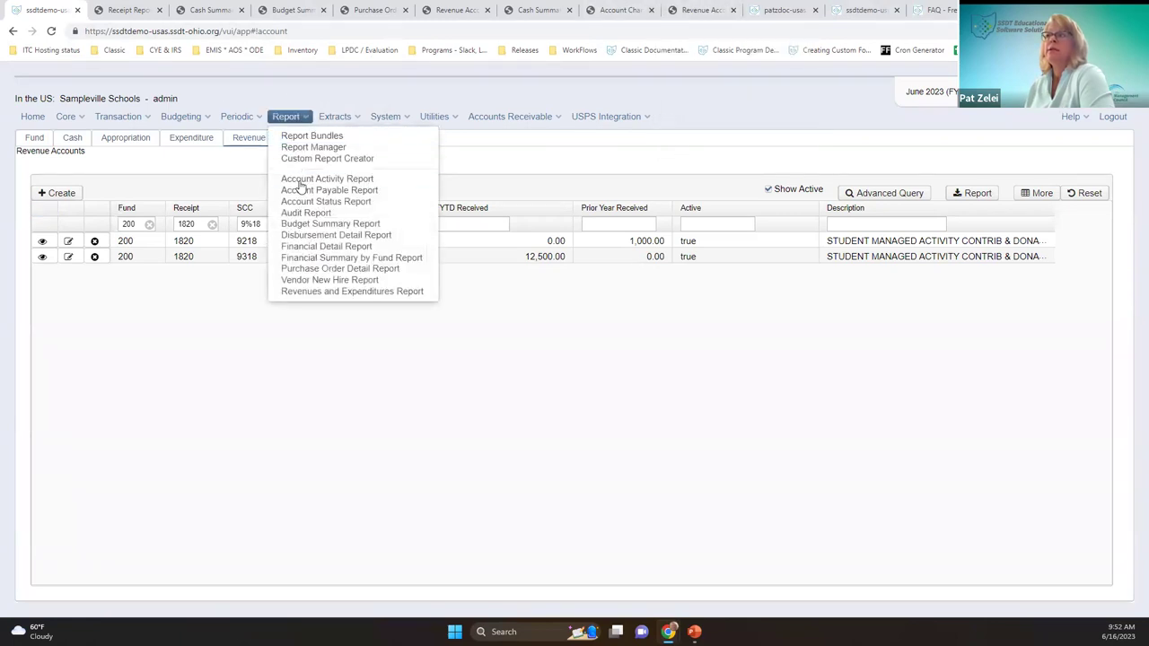
{"action": "left_click", "coordinate": [302, 183]}
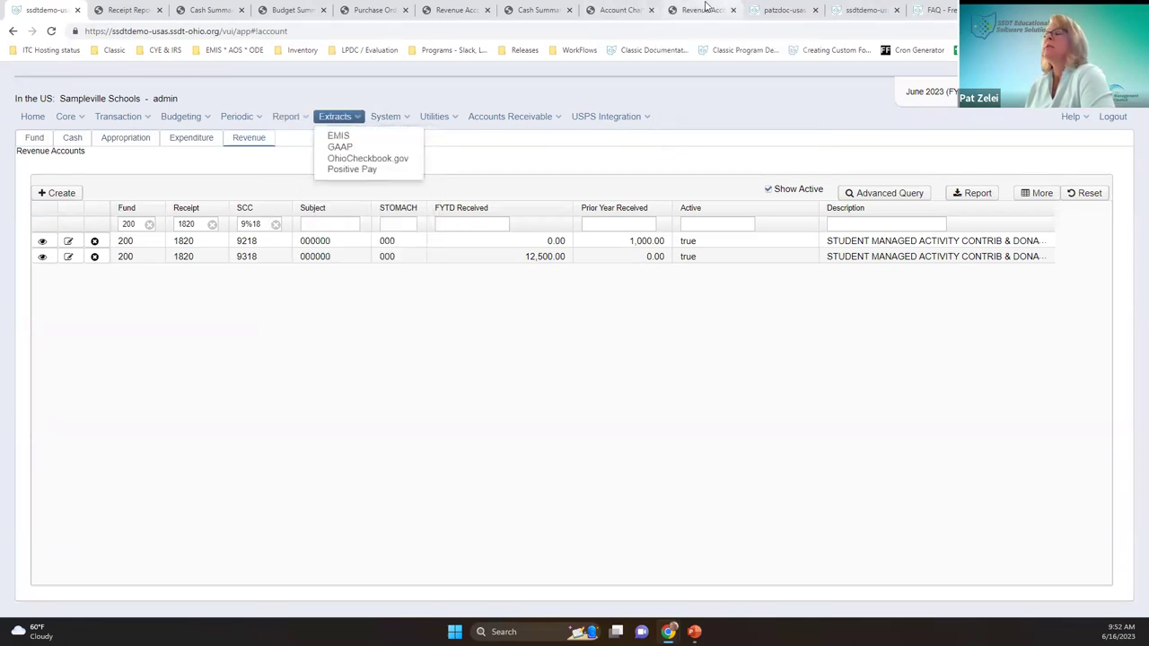
{"action": "scroll", "coordinate": [395, 203], "scroll_direction": "down", "scroll_amount": 1}
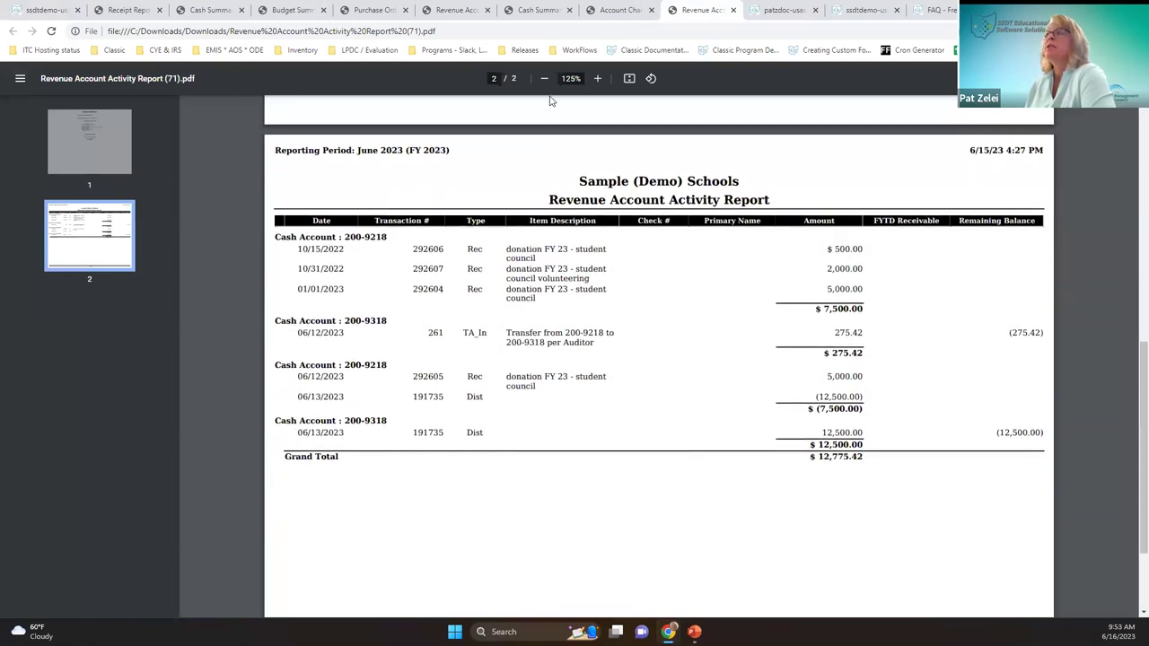
Zoom the report to 150% and highlight the 12,500.00 Dist from 9218 to 9318, then return to USAS
{"action": "left_click", "coordinate": [597, 78]}
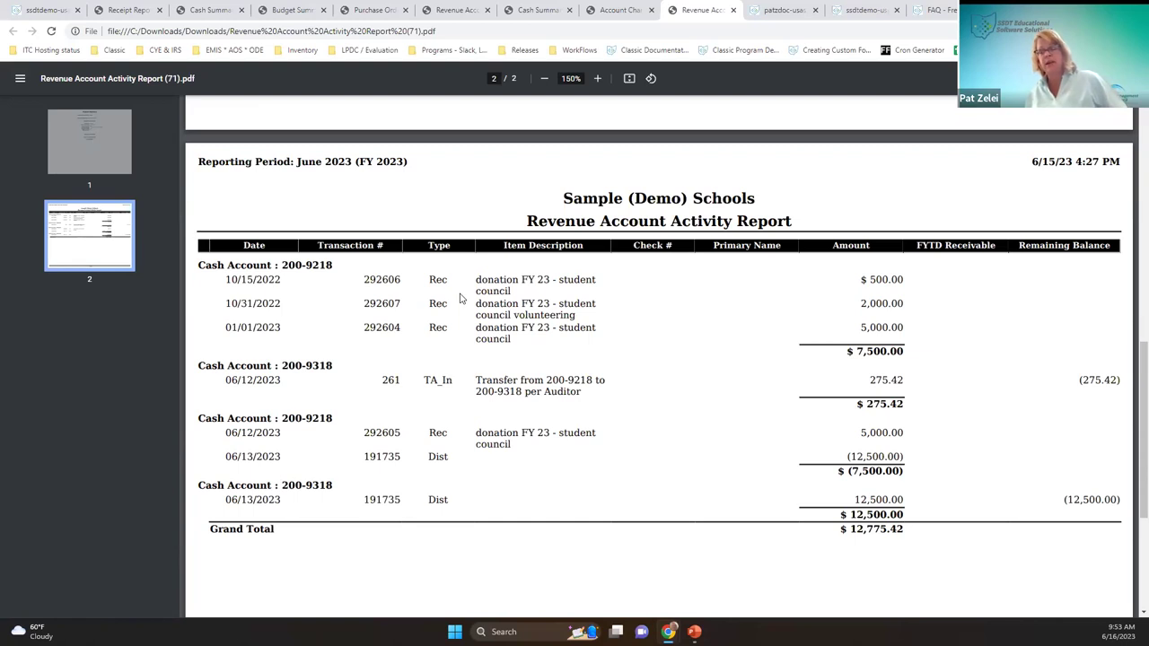
{"action": "left_click_drag", "start_coordinate": [334, 272], "coordinate": [311, 268]}
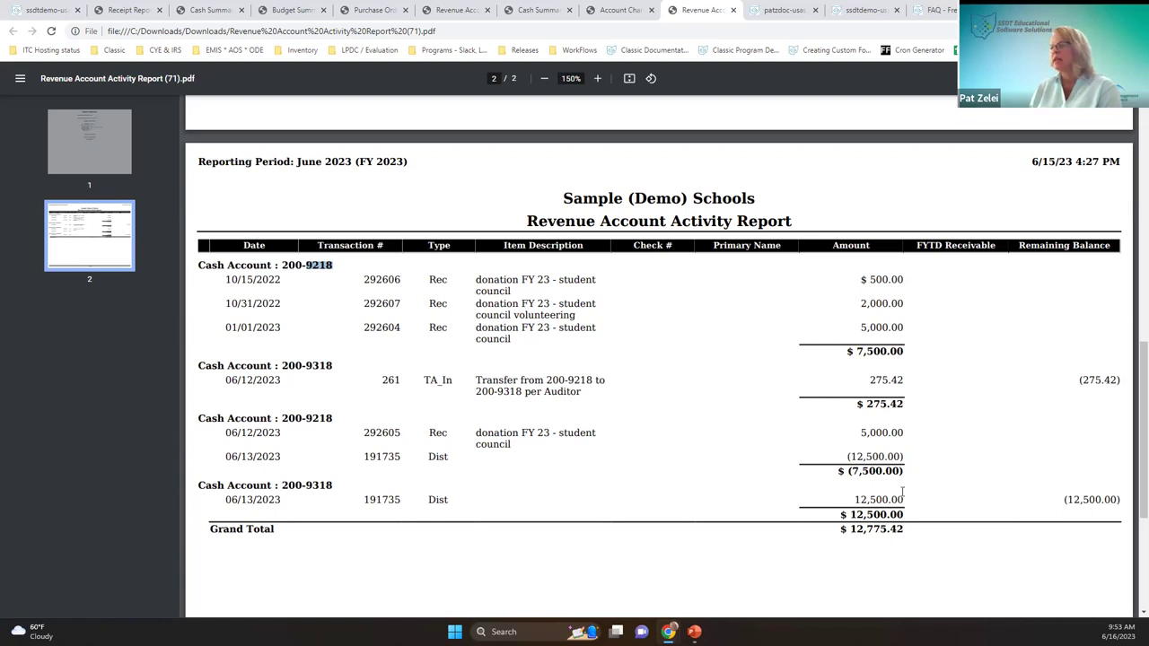
{"action": "left_click_drag", "start_coordinate": [450, 503], "coordinate": [420, 500]}
{"action": "left_click_drag", "start_coordinate": [333, 486], "coordinate": [295, 485]}
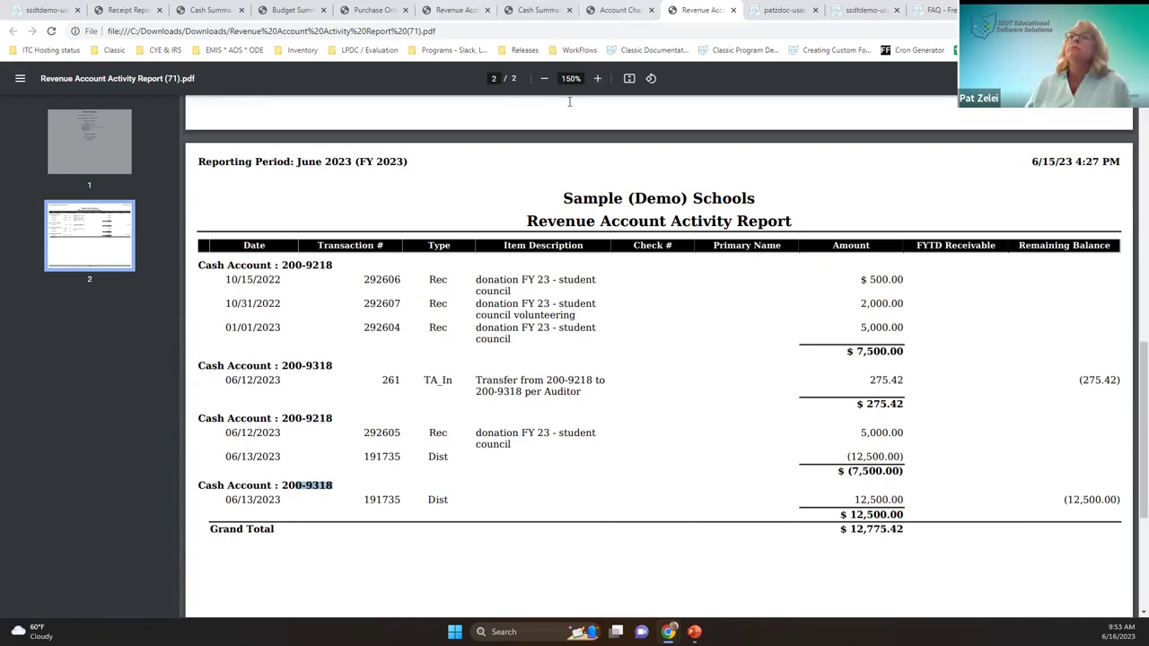
{"action": "left_click", "coordinate": [41, 7]}
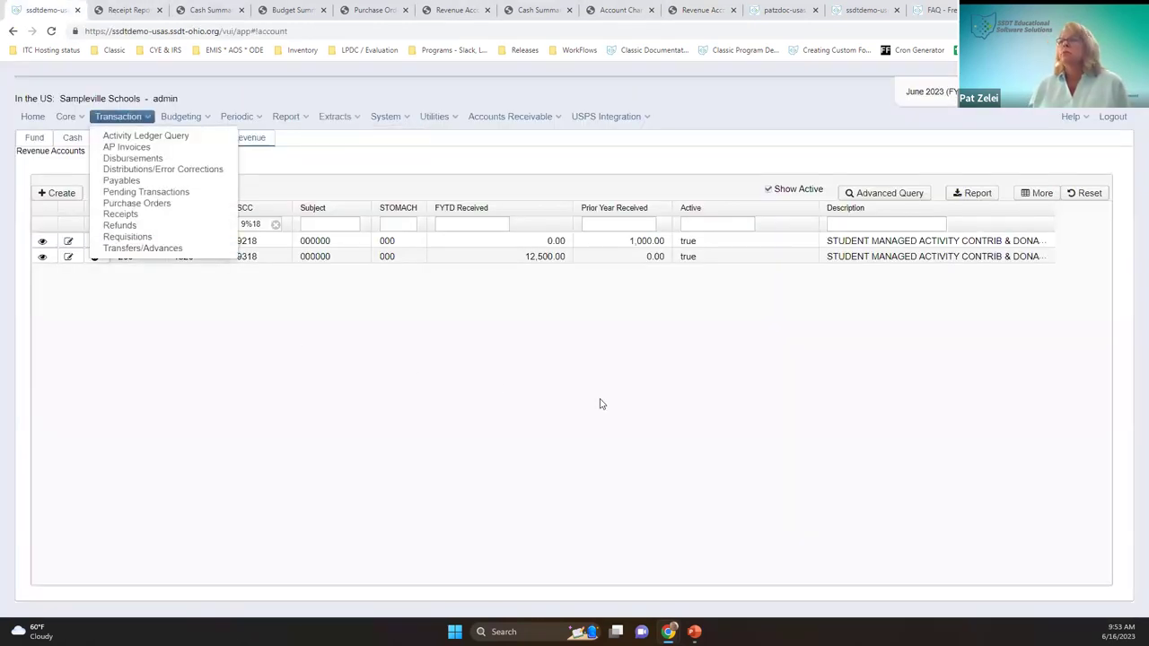
{"action": "left_click", "coordinate": [41, 258]}
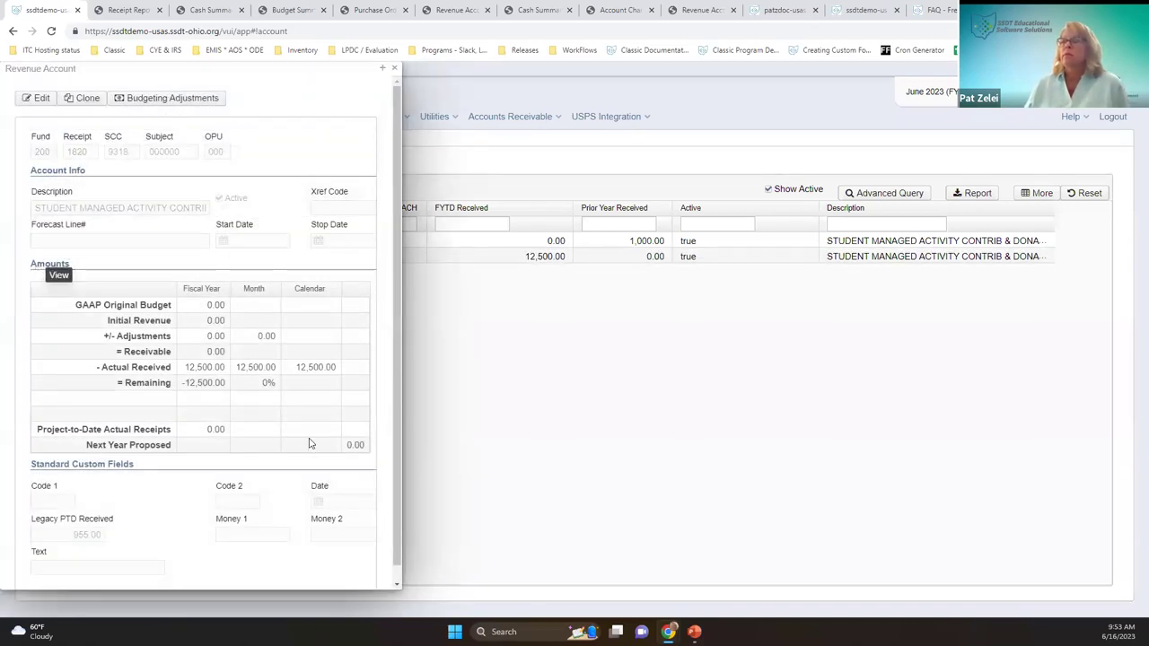
{"action": "left_click", "coordinate": [399, 71]}
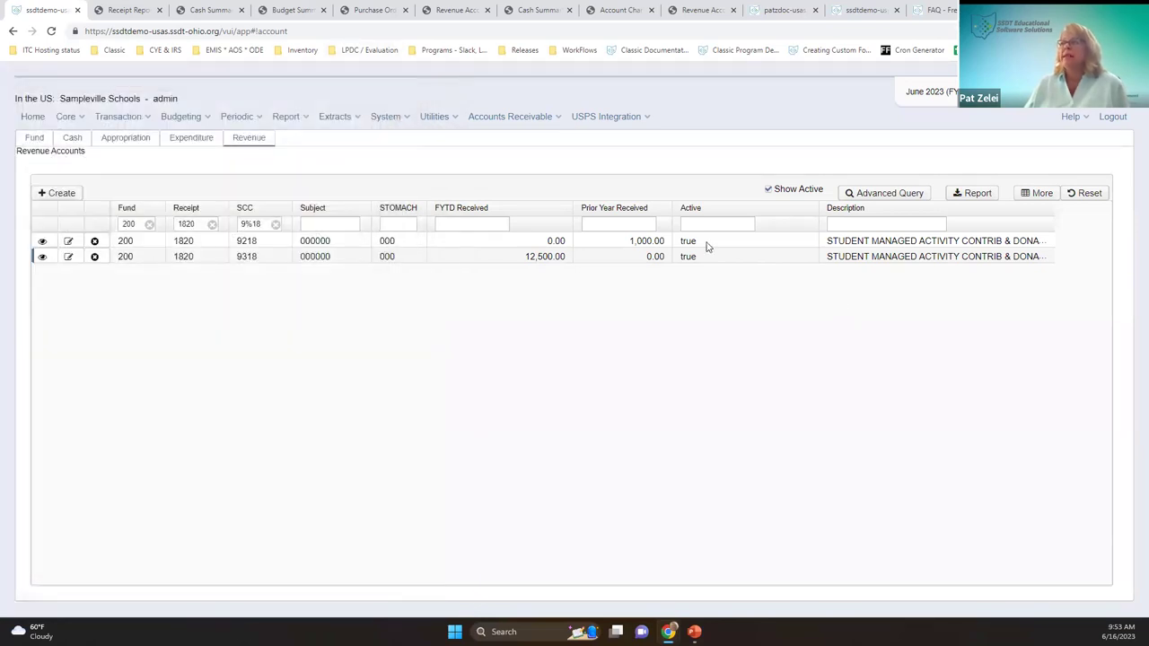
{"action": "right_click", "coordinate": [706, 246]}
{"action": "key", "text": "Escape"}
{"action": "left_click", "coordinate": [42, 242]}
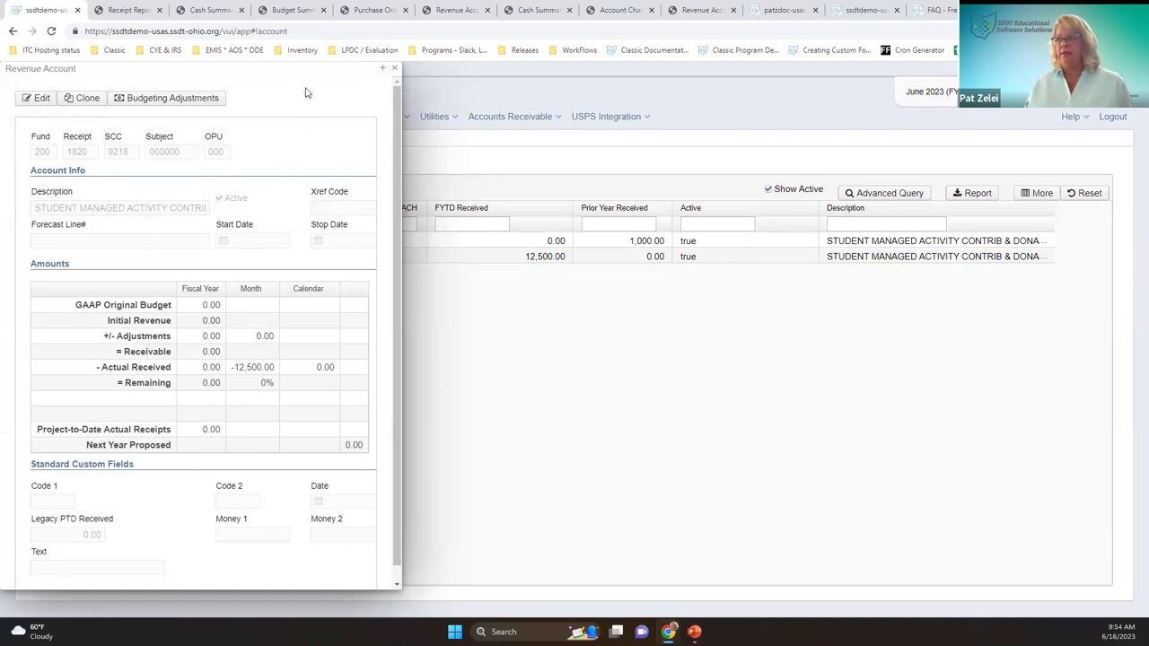
{"action": "key", "text": "Escape"}
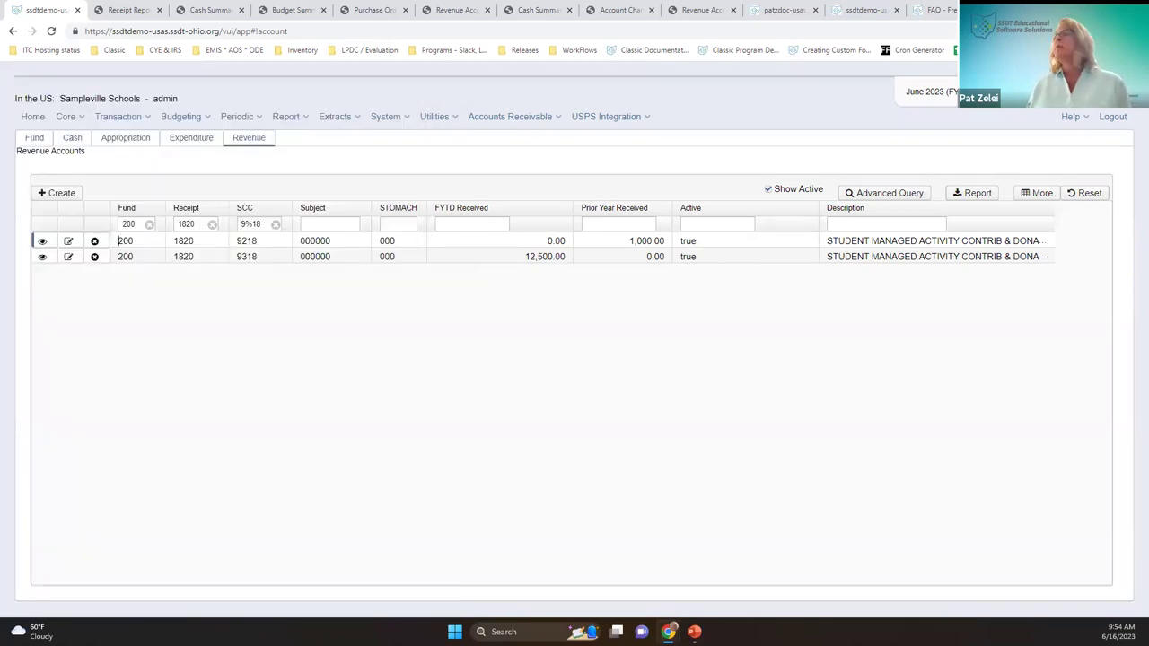
{"action": "left_click", "coordinate": [694, 632]}
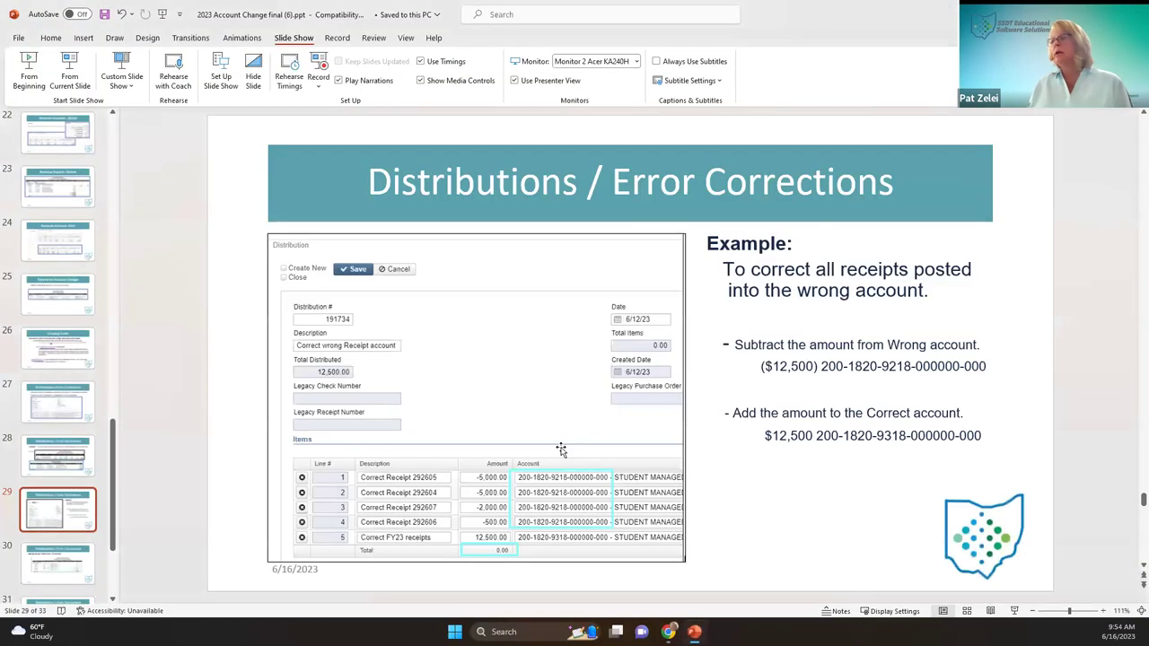
Advance through slides 29–32 to the Error Corrections report slide, then switch back to USAS
{"action": "scroll", "coordinate": [562, 449], "scroll_direction": "down", "scroll_amount": 1}
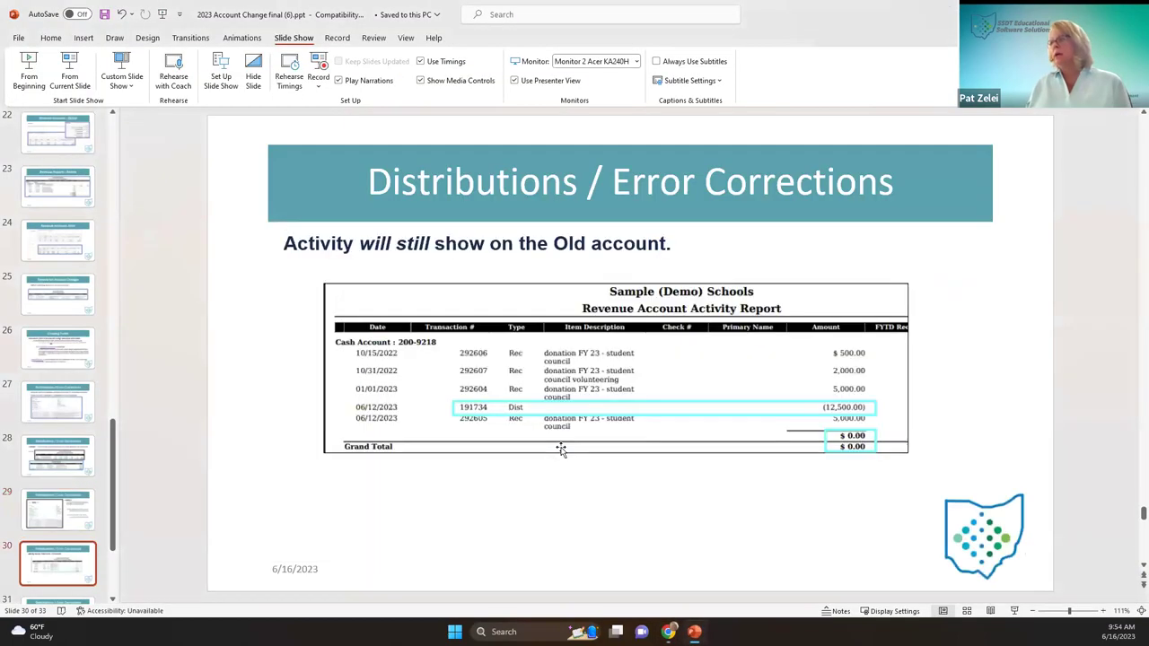
{"action": "scroll", "coordinate": [561, 449], "scroll_direction": "down", "scroll_amount": 1}
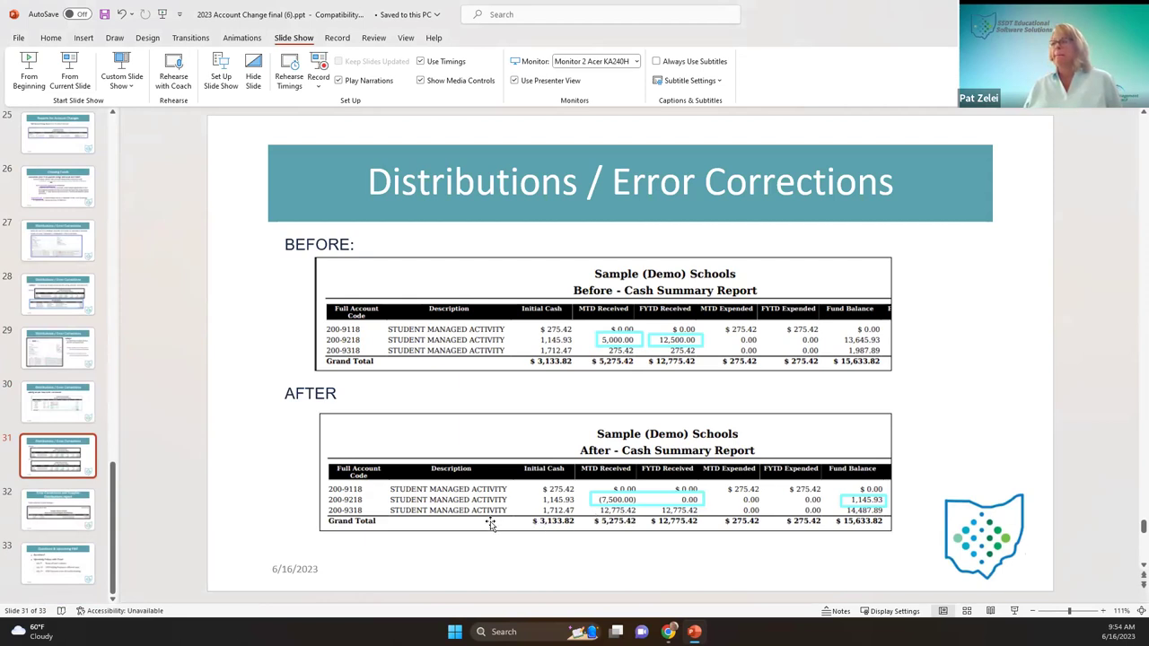
{"action": "scroll", "coordinate": [529, 477], "scroll_direction": "down", "scroll_amount": 1}
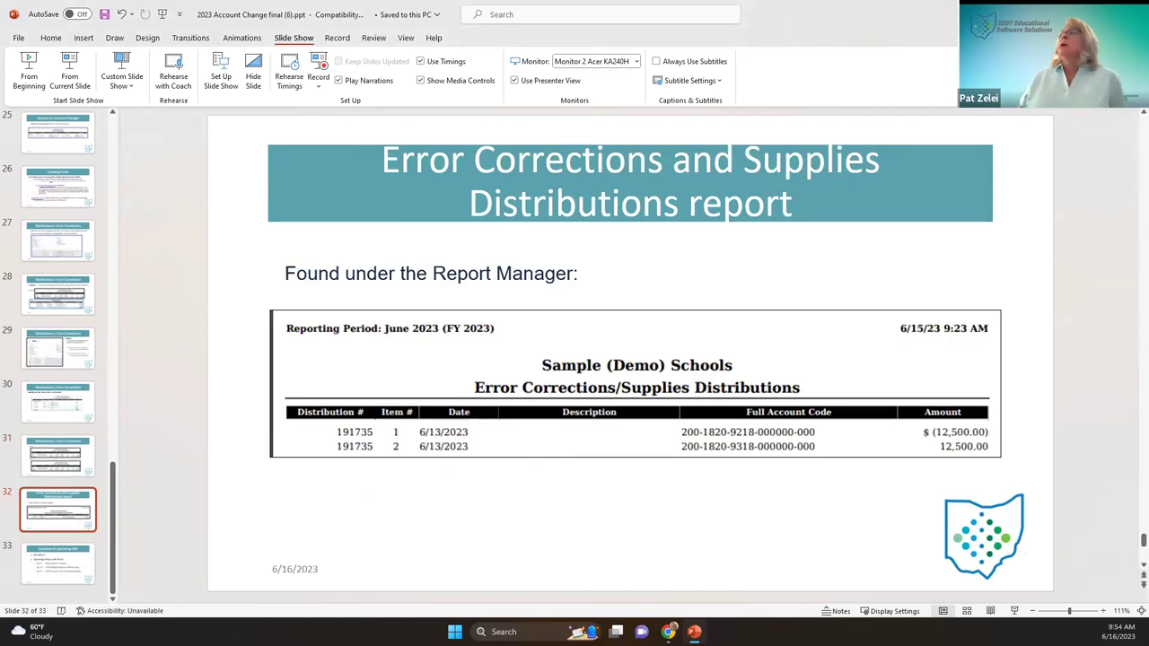
{"action": "key", "text": "alt+Tab"}
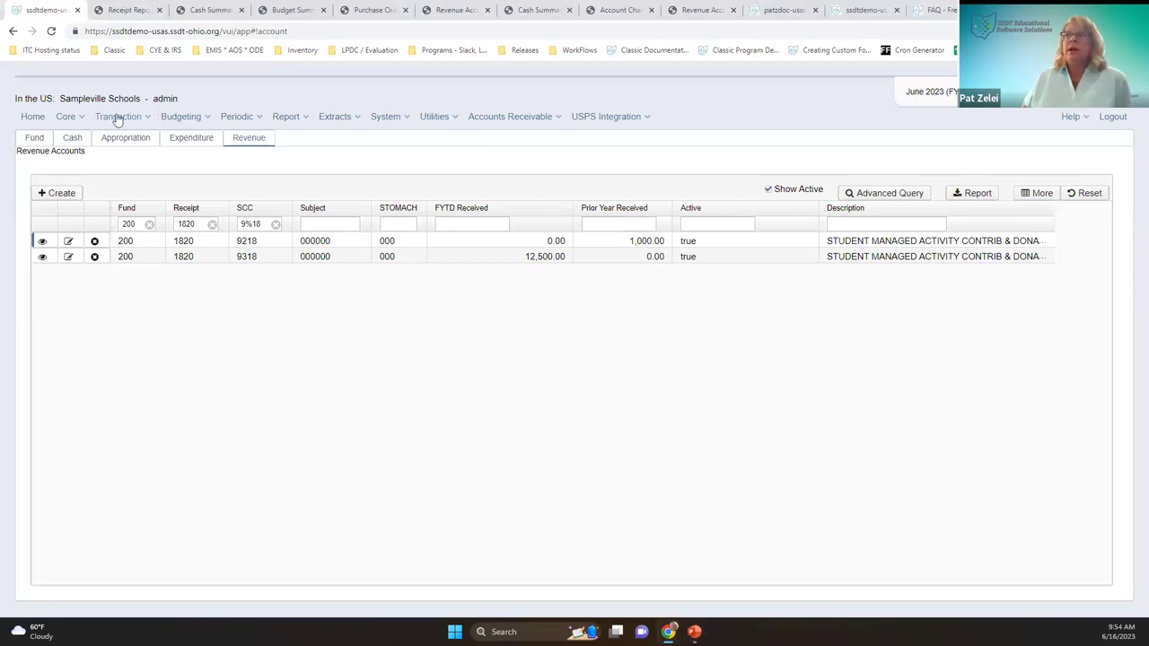
Review distribution 12001 in the Distributions list, then open Report Manager
{"action": "left_click", "coordinate": [117, 116]}
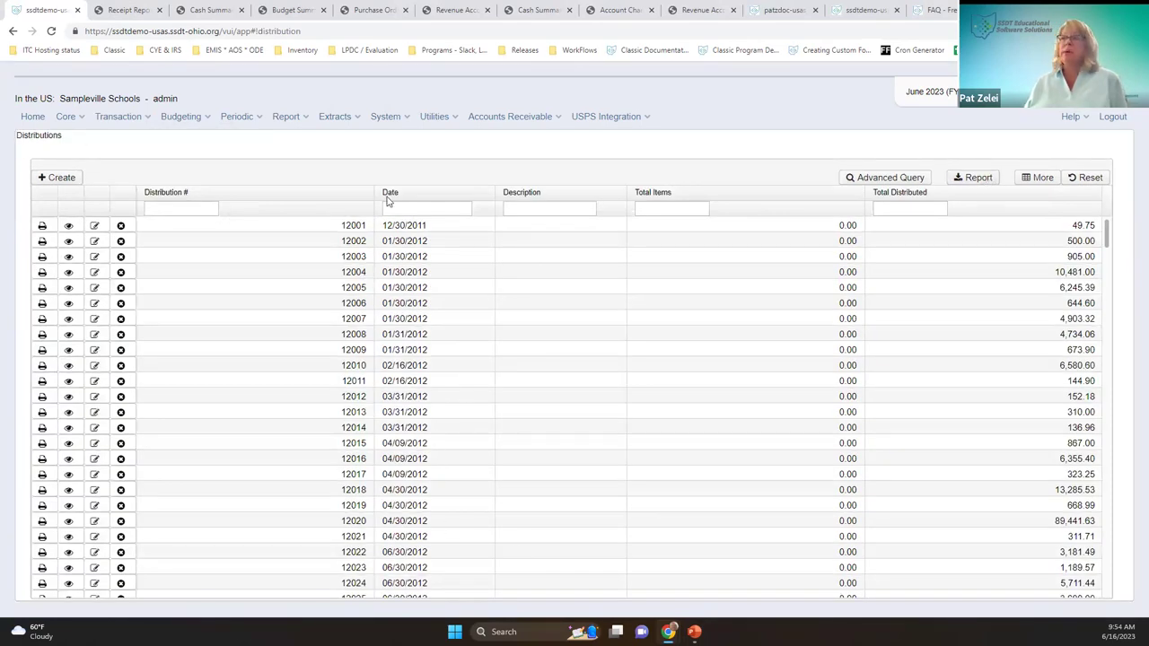
{"action": "left_click", "coordinate": [409, 225]}
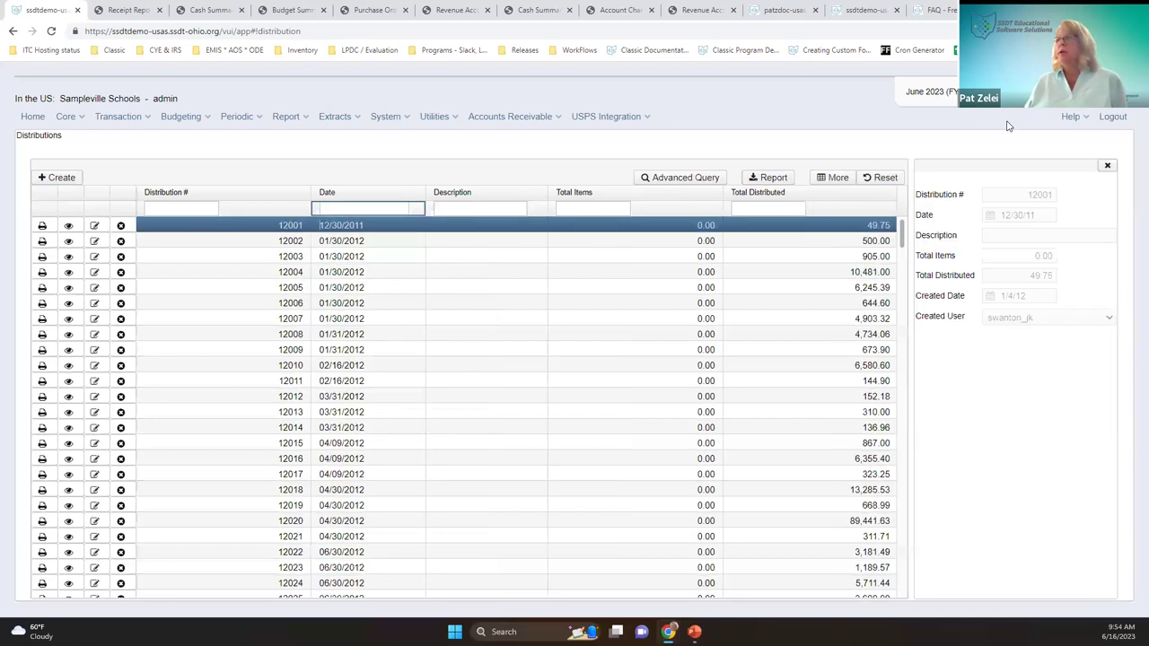
{"action": "left_click", "coordinate": [1109, 169]}
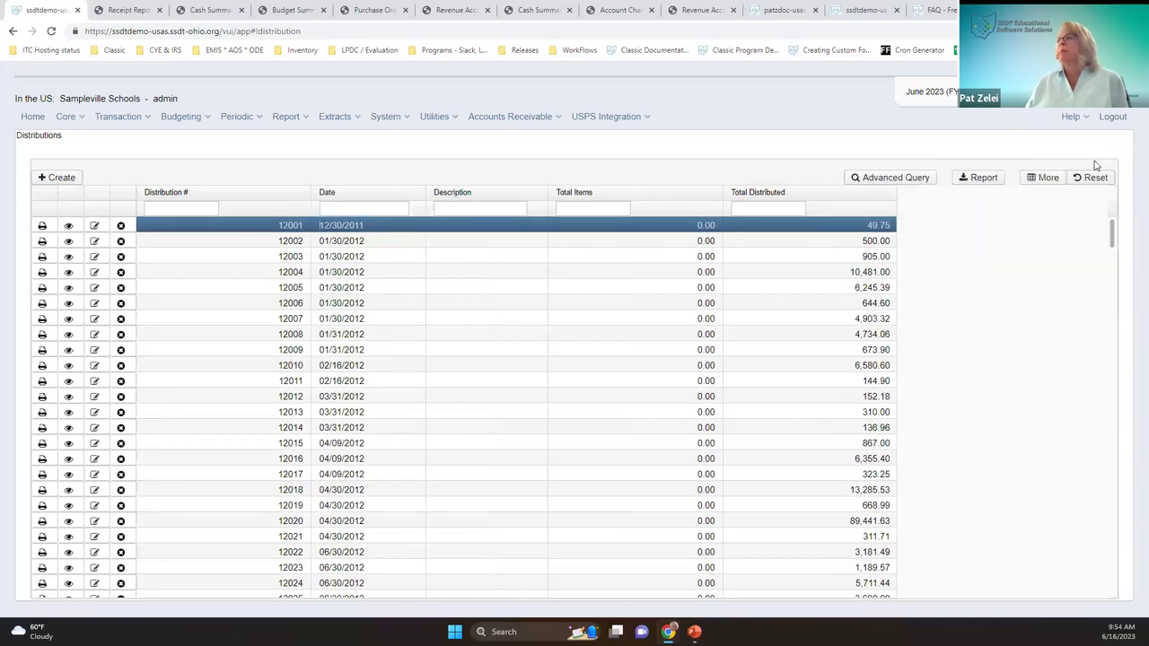
{"action": "left_click", "coordinate": [287, 120]}
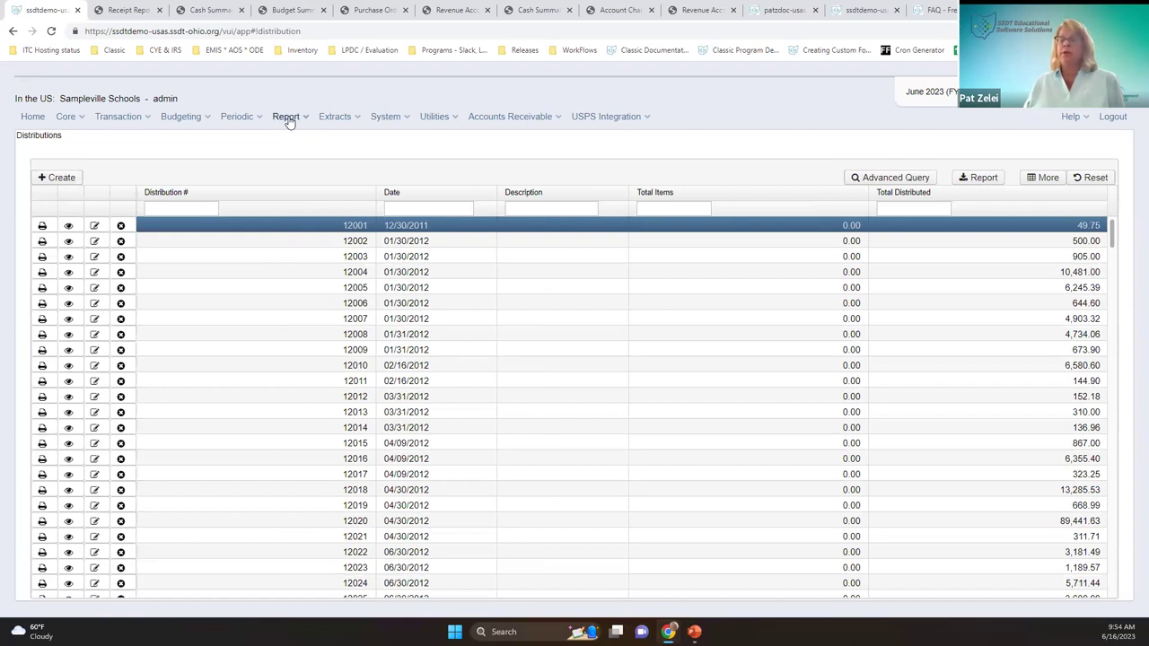
{"action": "left_click", "coordinate": [306, 147]}
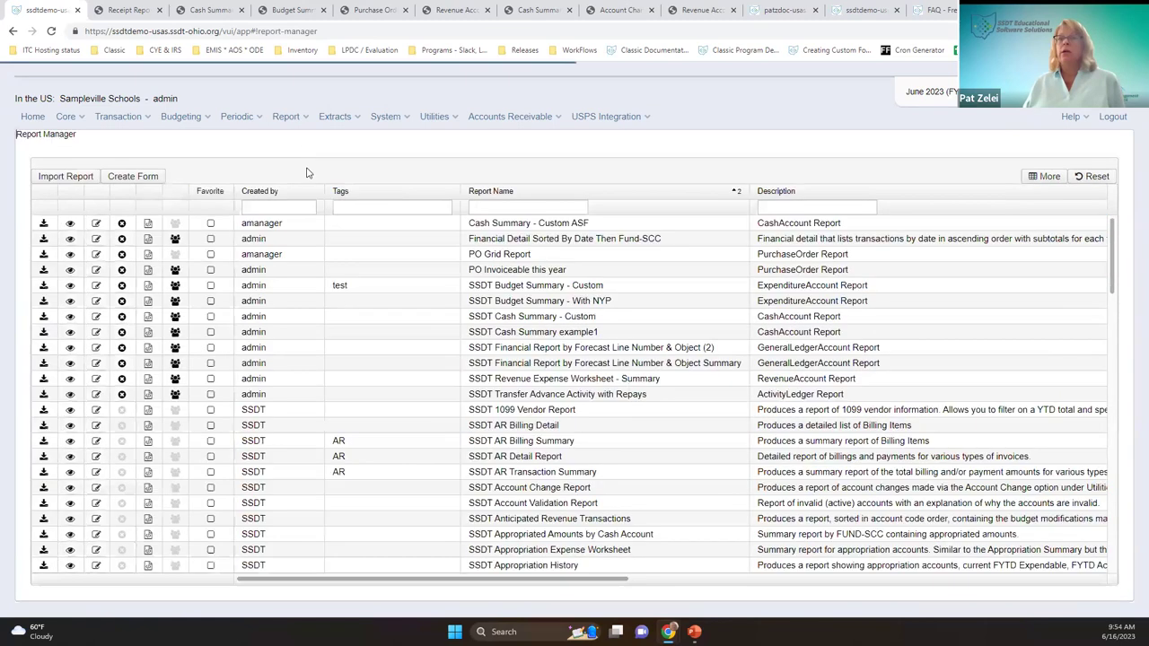
Start the SSDT Error Corrections and Supplies Distributions report
{"action": "right_click", "coordinate": [304, 151]}
{"action": "left_click", "coordinate": [530, 305]}
{"action": "scroll", "coordinate": [528, 307], "scroll_direction": "down", "scroll_amount": 10}
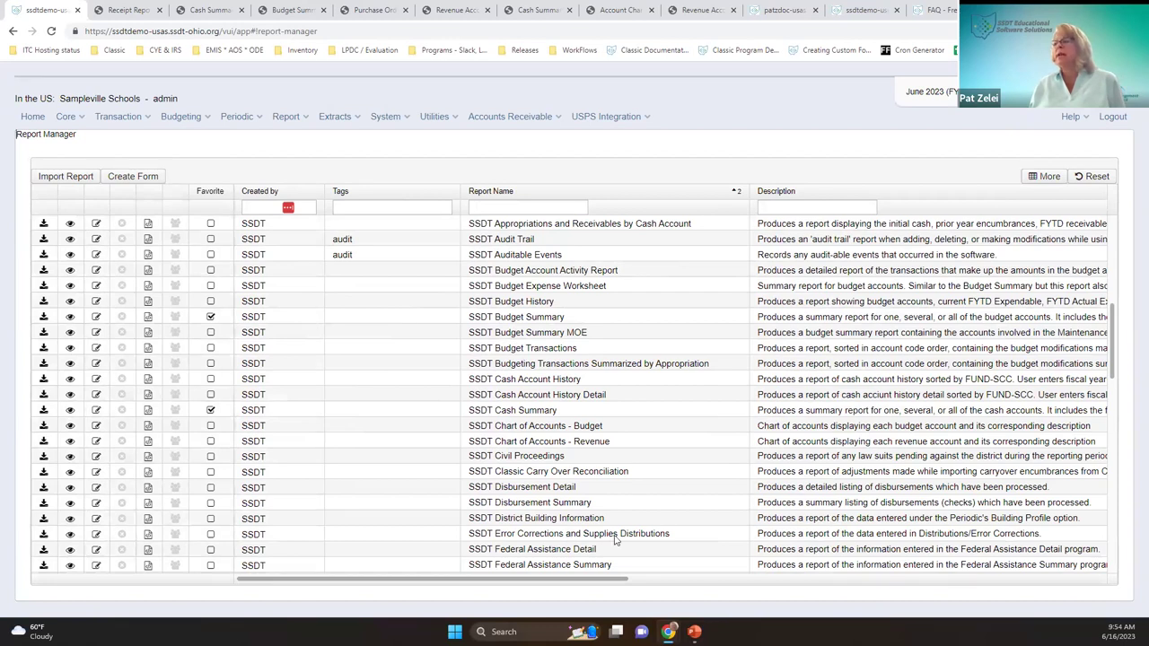
{"action": "left_click", "coordinate": [43, 534]}
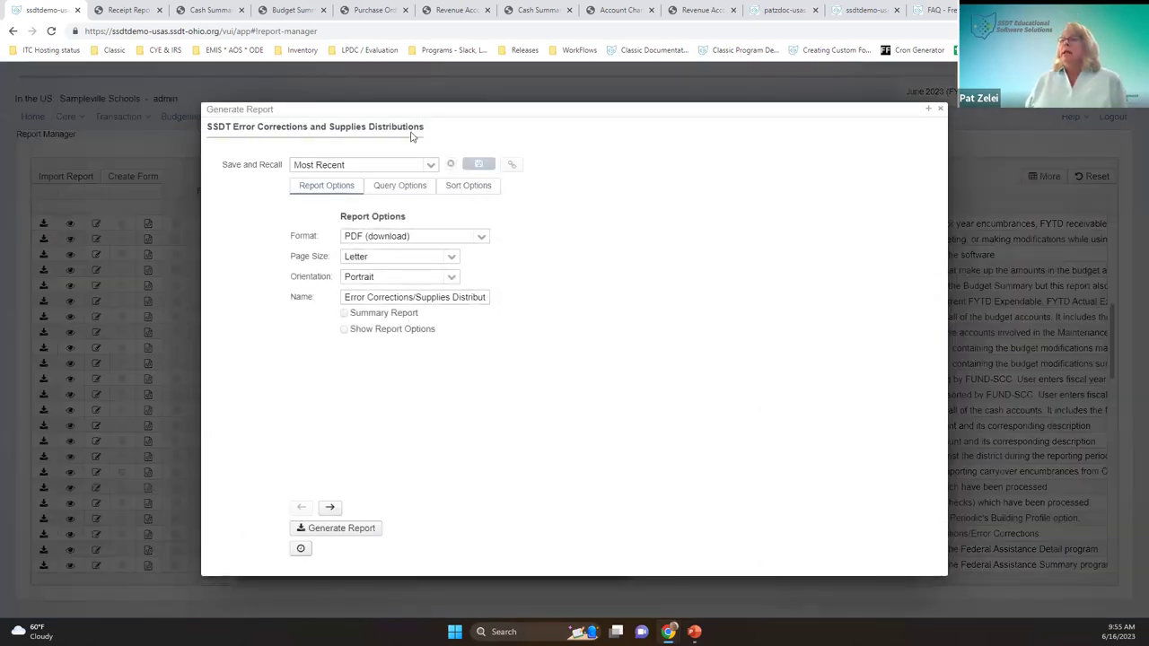
Generate the report for transaction dates 07/01/2022–06/30/2023 and open the downloaded PDF
{"action": "left_click", "coordinate": [407, 189]}
{"action": "double_click", "coordinate": [409, 235]}
{"action": "key", "text": "Tab"}
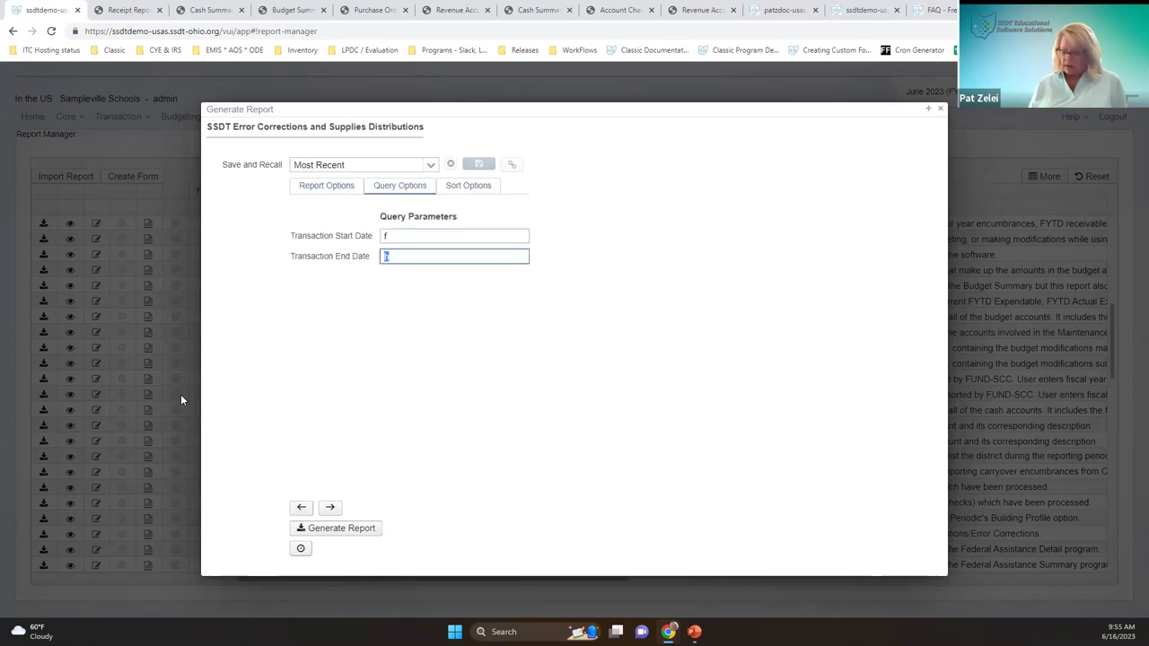
{"action": "type", "text": "l"}
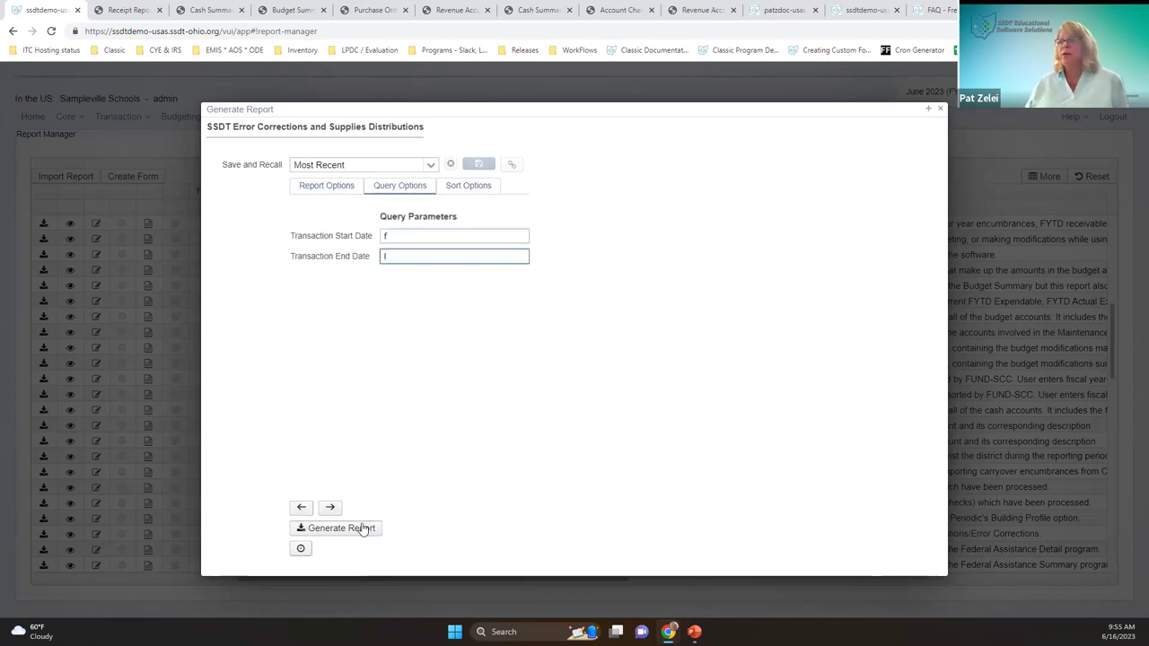
{"action": "left_click", "coordinate": [361, 528]}
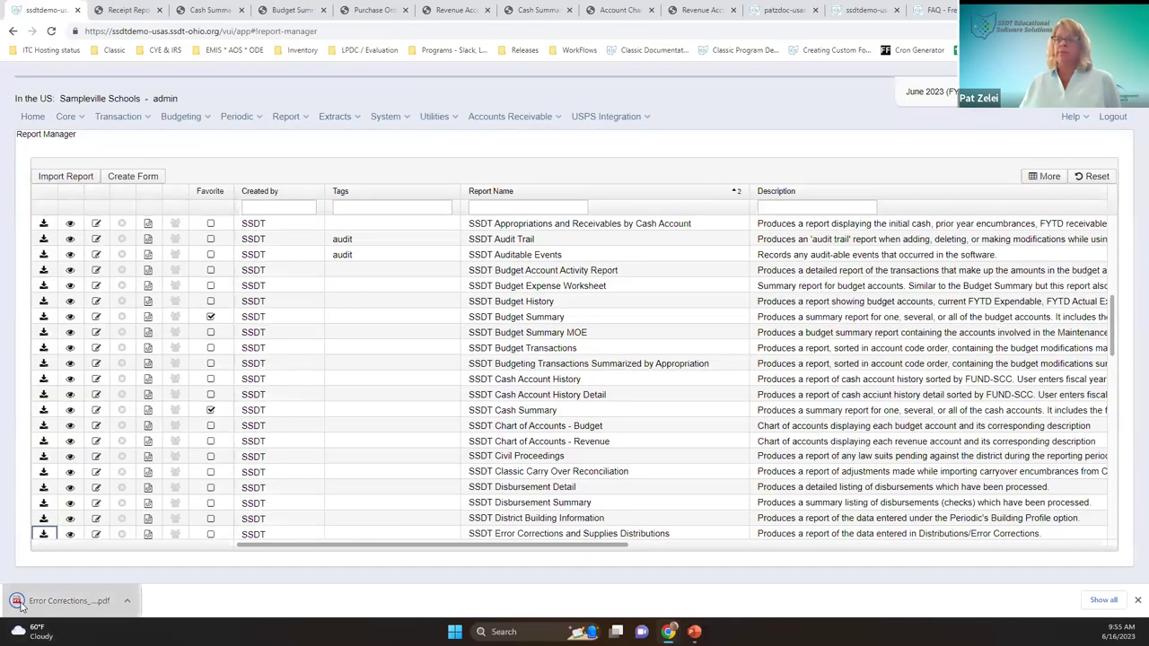
{"action": "left_click", "coordinate": [22, 607]}
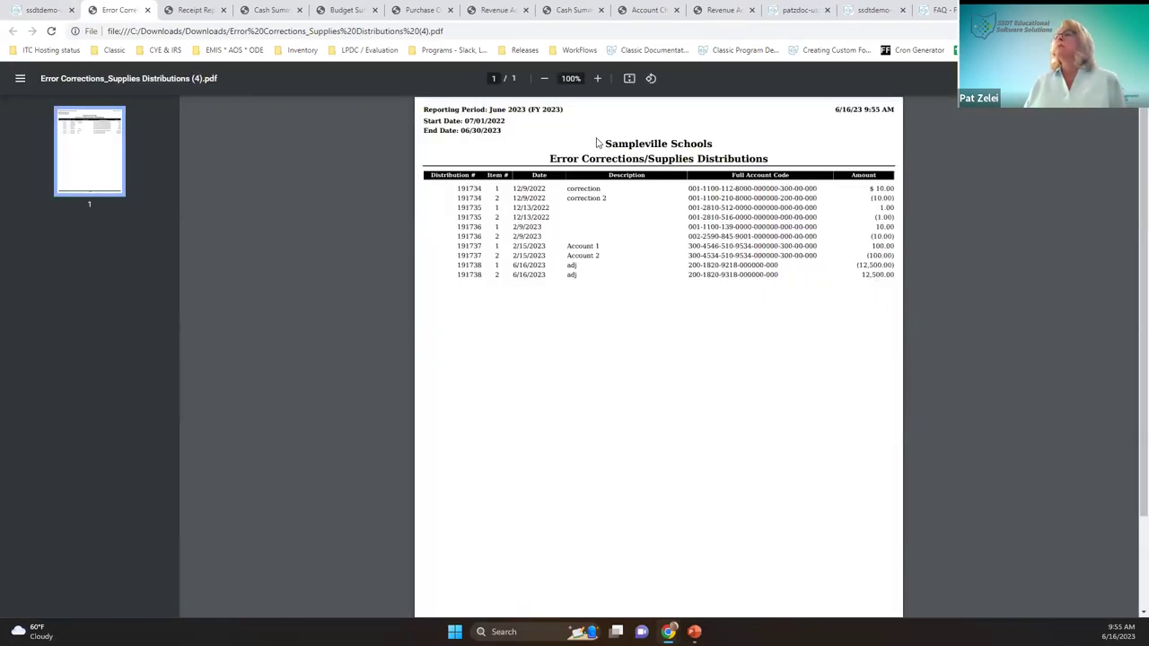
{"action": "left_click", "coordinate": [596, 79]}
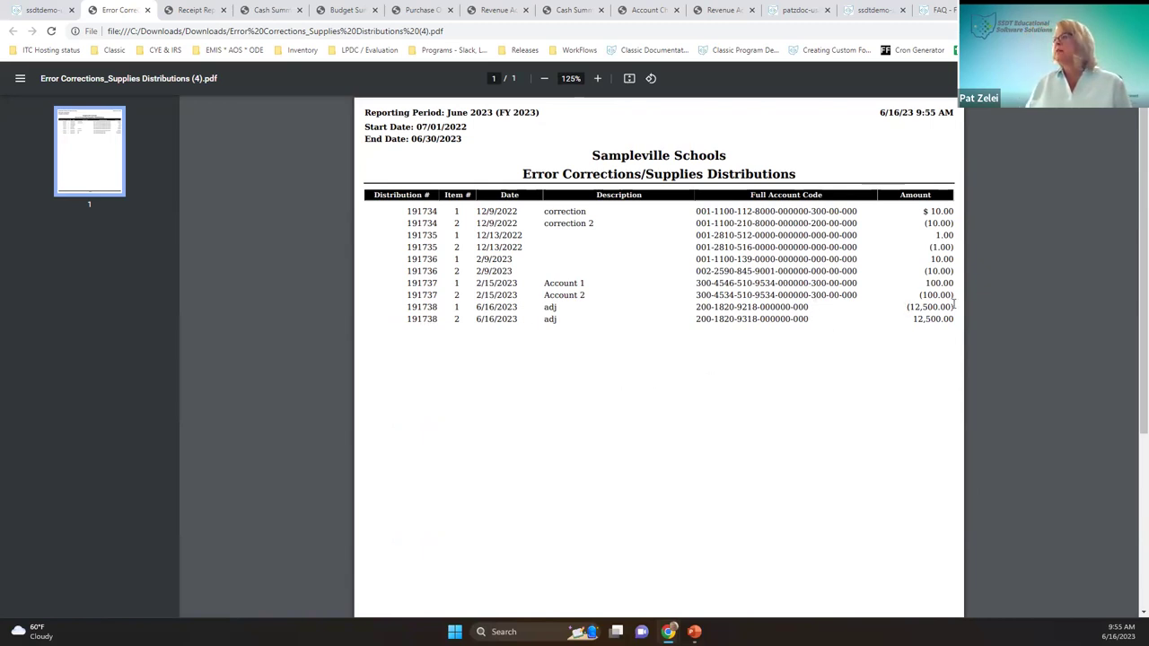
{"action": "left_click_drag", "start_coordinate": [953, 318], "coordinate": [866, 308]}
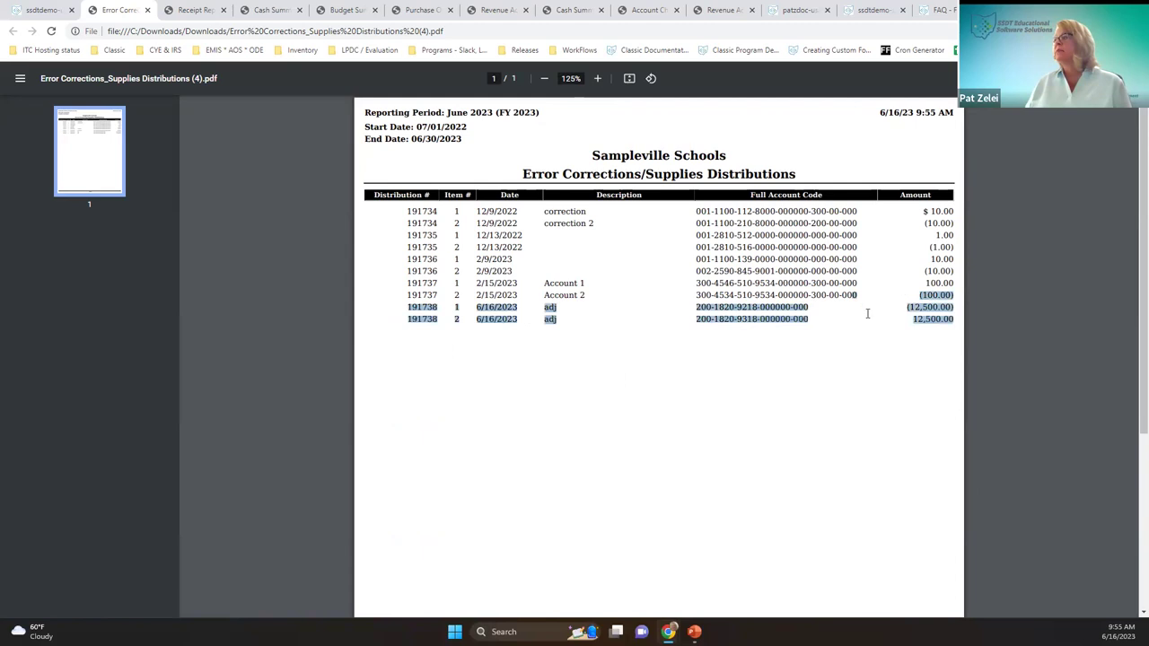
{"action": "left_click", "coordinate": [781, 407]}
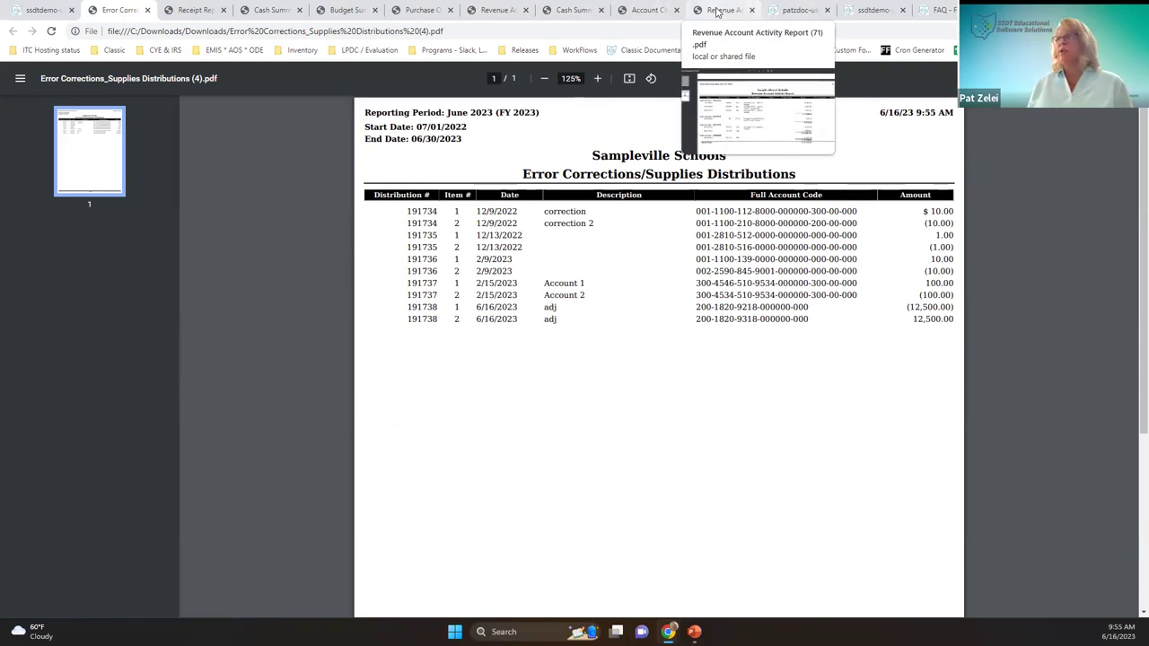
{"action": "left_click", "coordinate": [718, 11]}
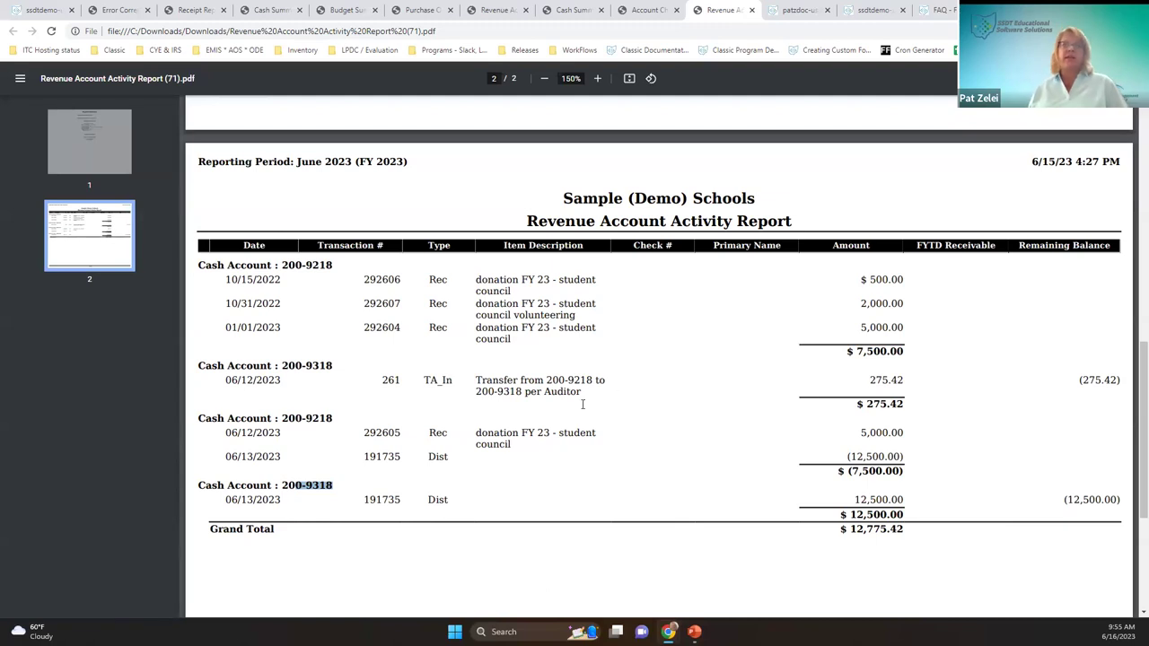
Check the (12,500.00) remaining balance, then show slide 33 'Questions & Upcoming FWF' in PowerPoint
{"action": "left_click", "coordinate": [913, 457]}
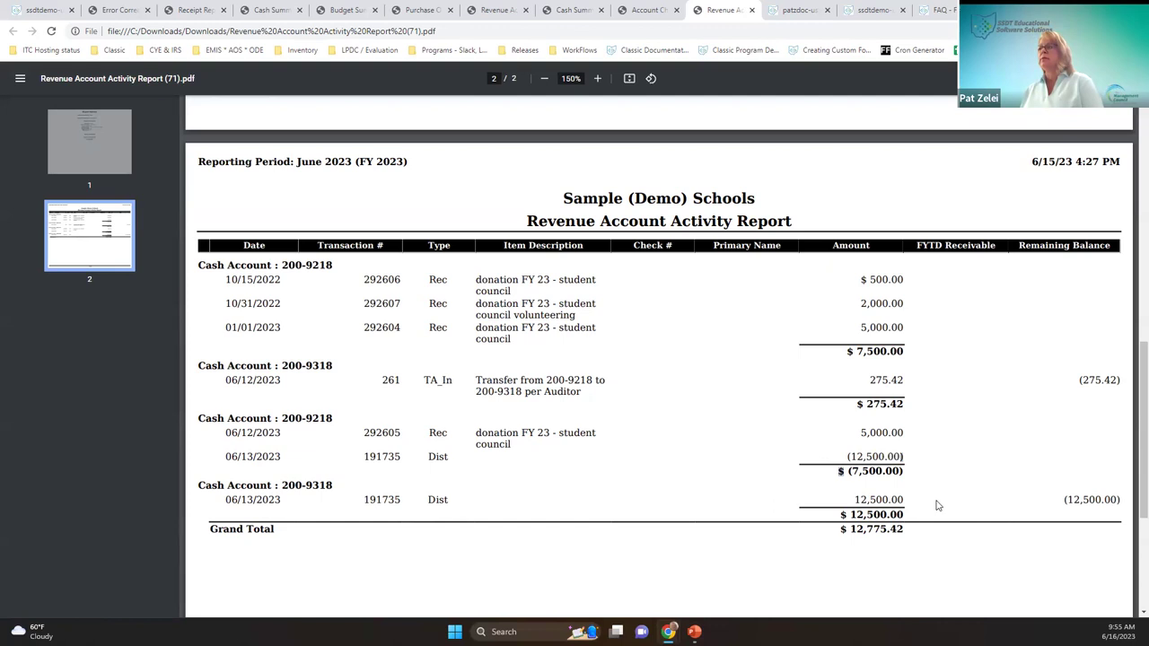
{"action": "left_click_drag", "start_coordinate": [830, 512], "coordinate": [844, 516]}
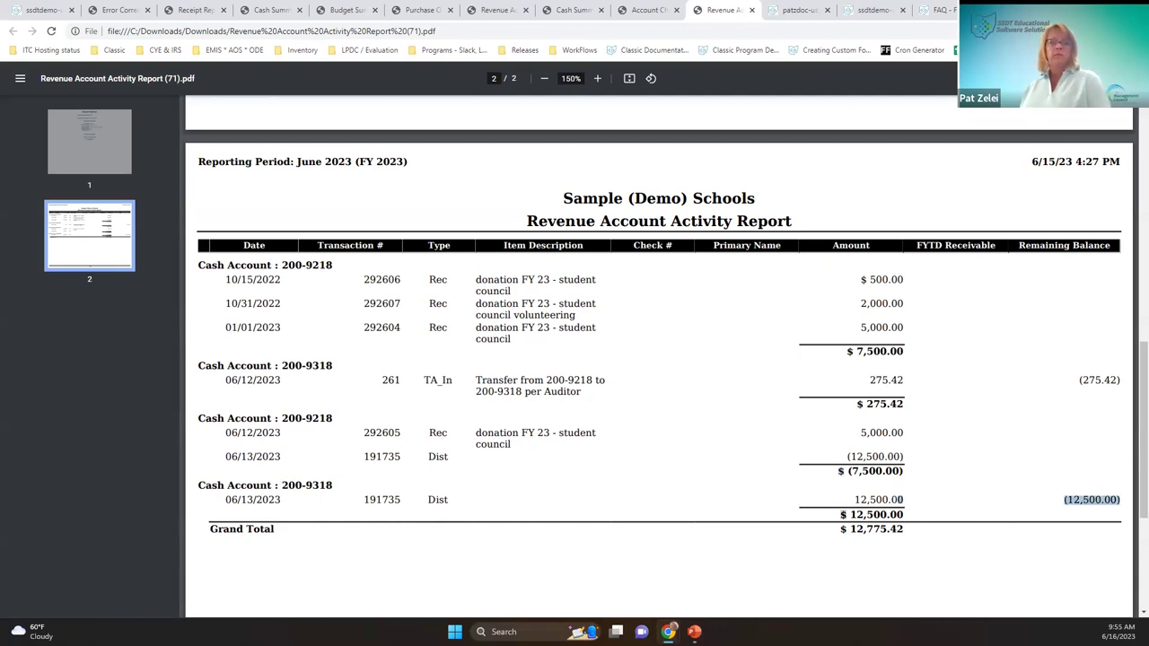
{"action": "scroll", "coordinate": [628, 404], "scroll_direction": "down", "scroll_amount": 3}
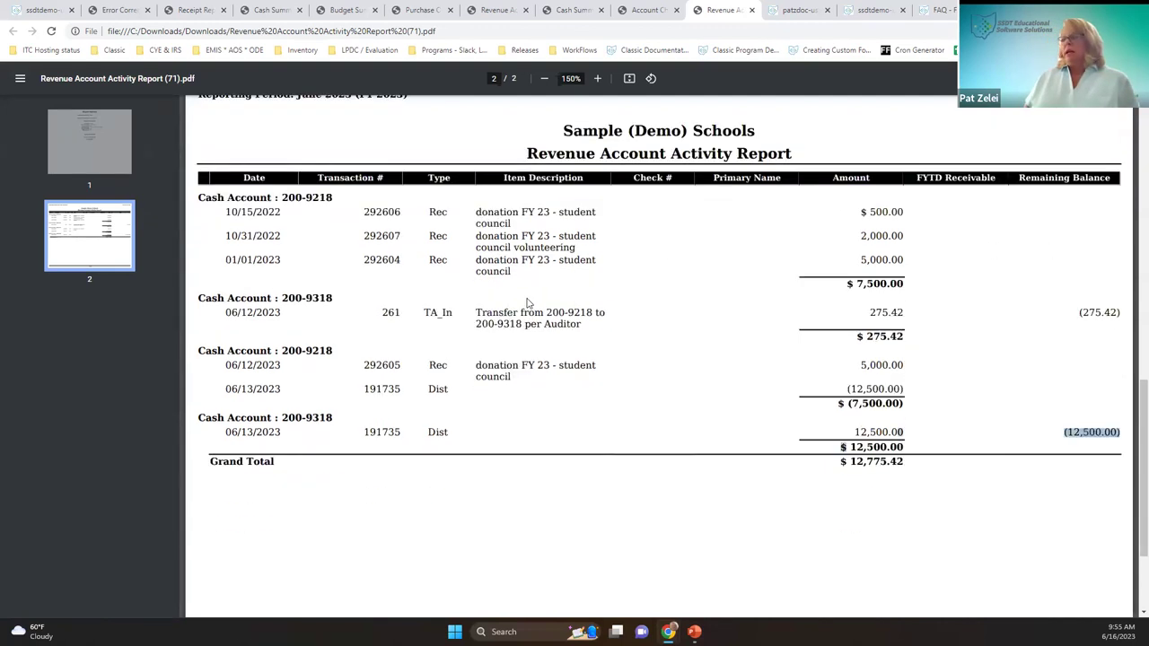
{"action": "left_click", "coordinate": [694, 631]}
{"action": "key", "text": "Page_Down"}
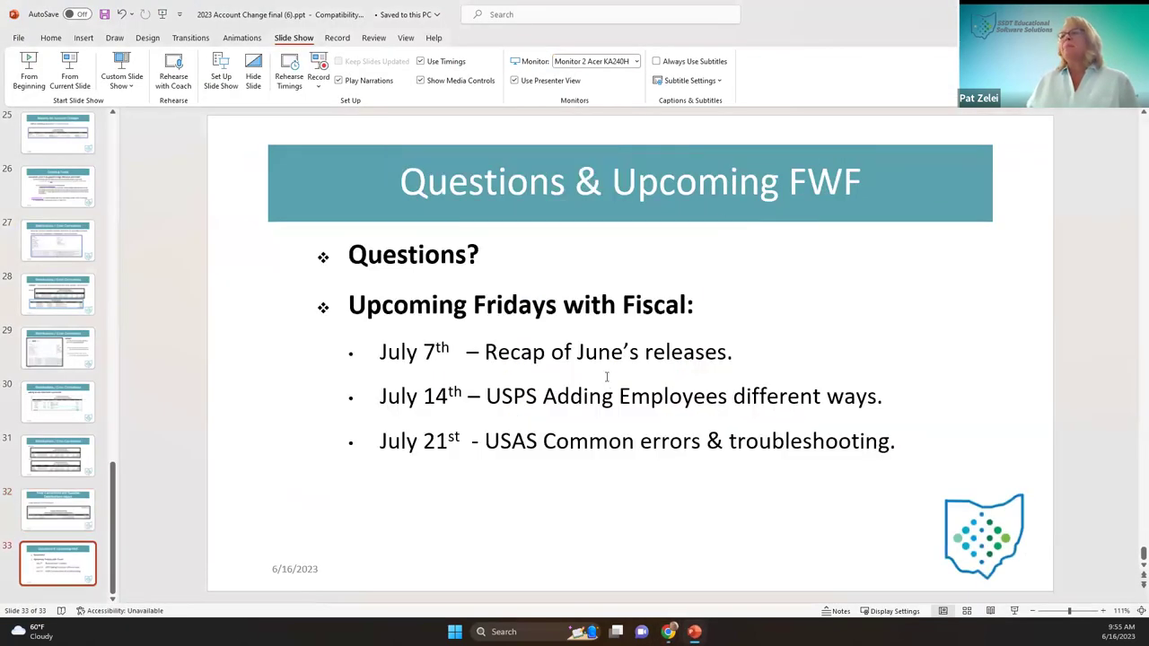